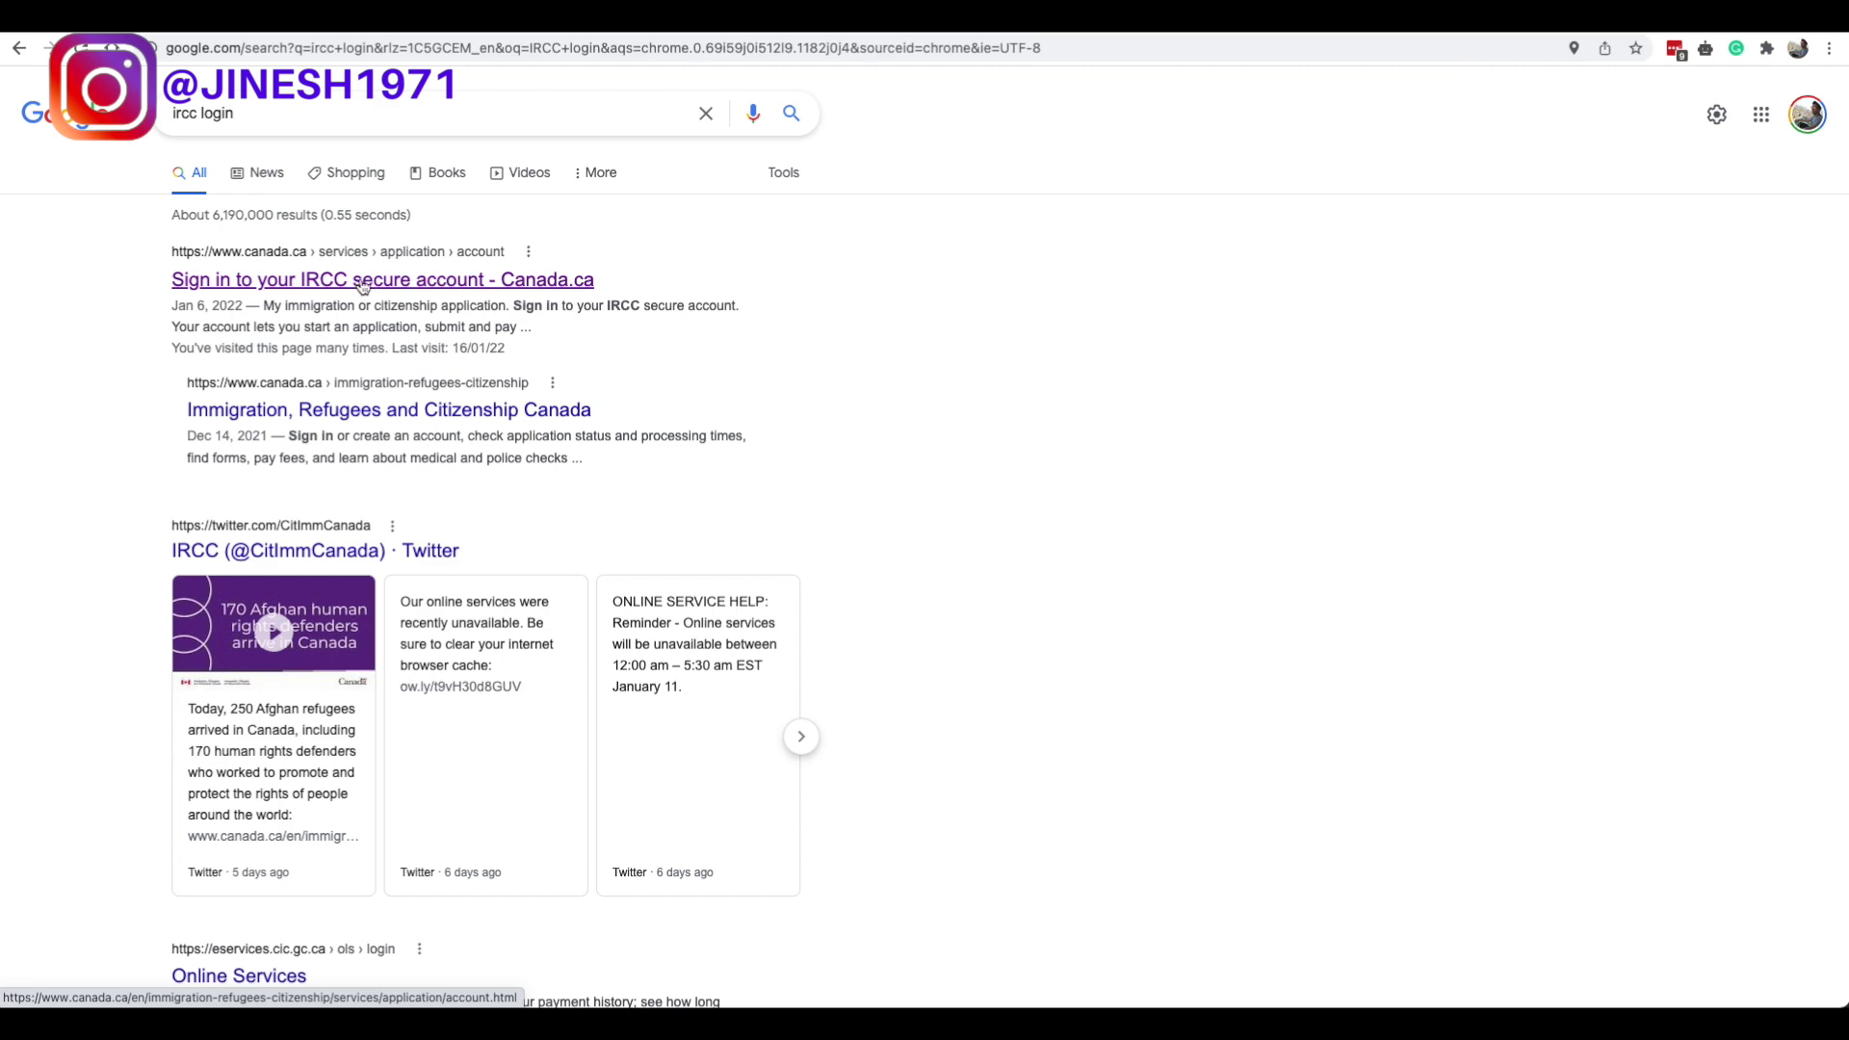
Open the 'Sign in to your IRCC secure account' page and choose Sign in with GCKey.
{"action": "left_click", "coordinate": [362, 281]}
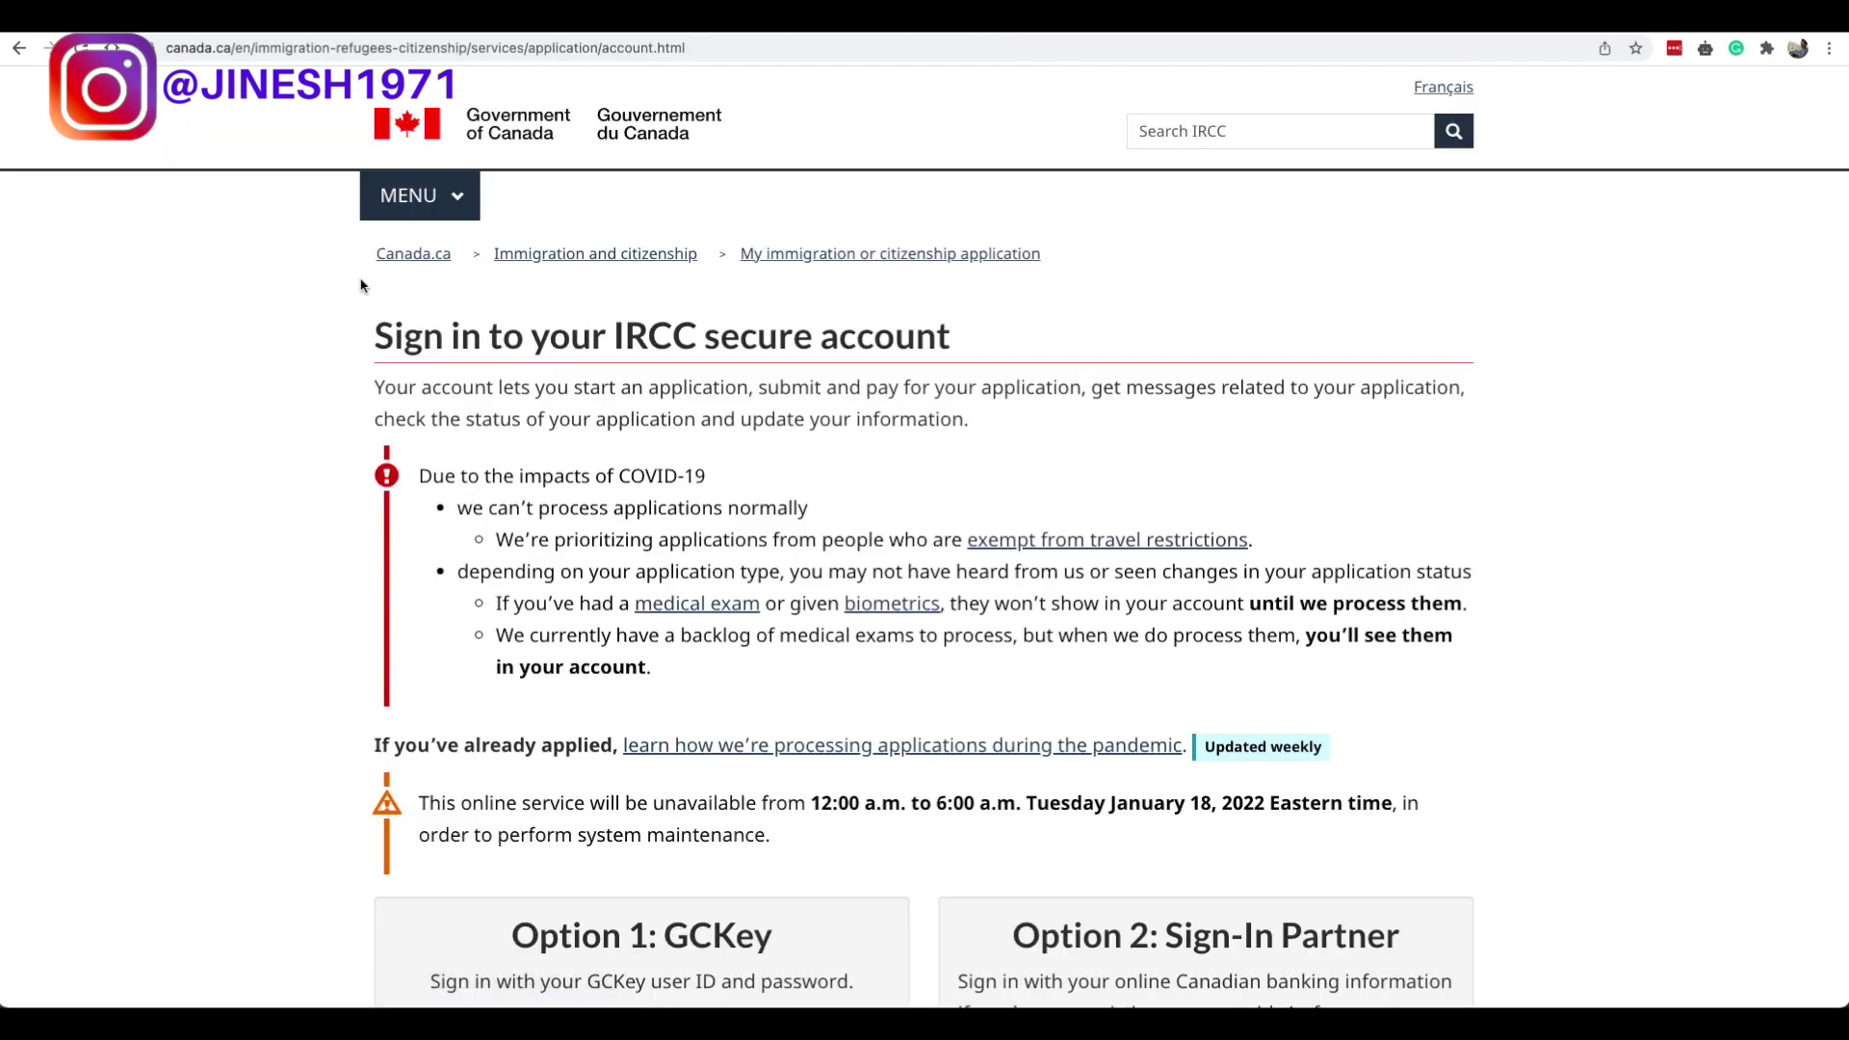
{"action": "scroll", "coordinate": [681, 251], "scroll_direction": "down", "scroll_amount": 10}
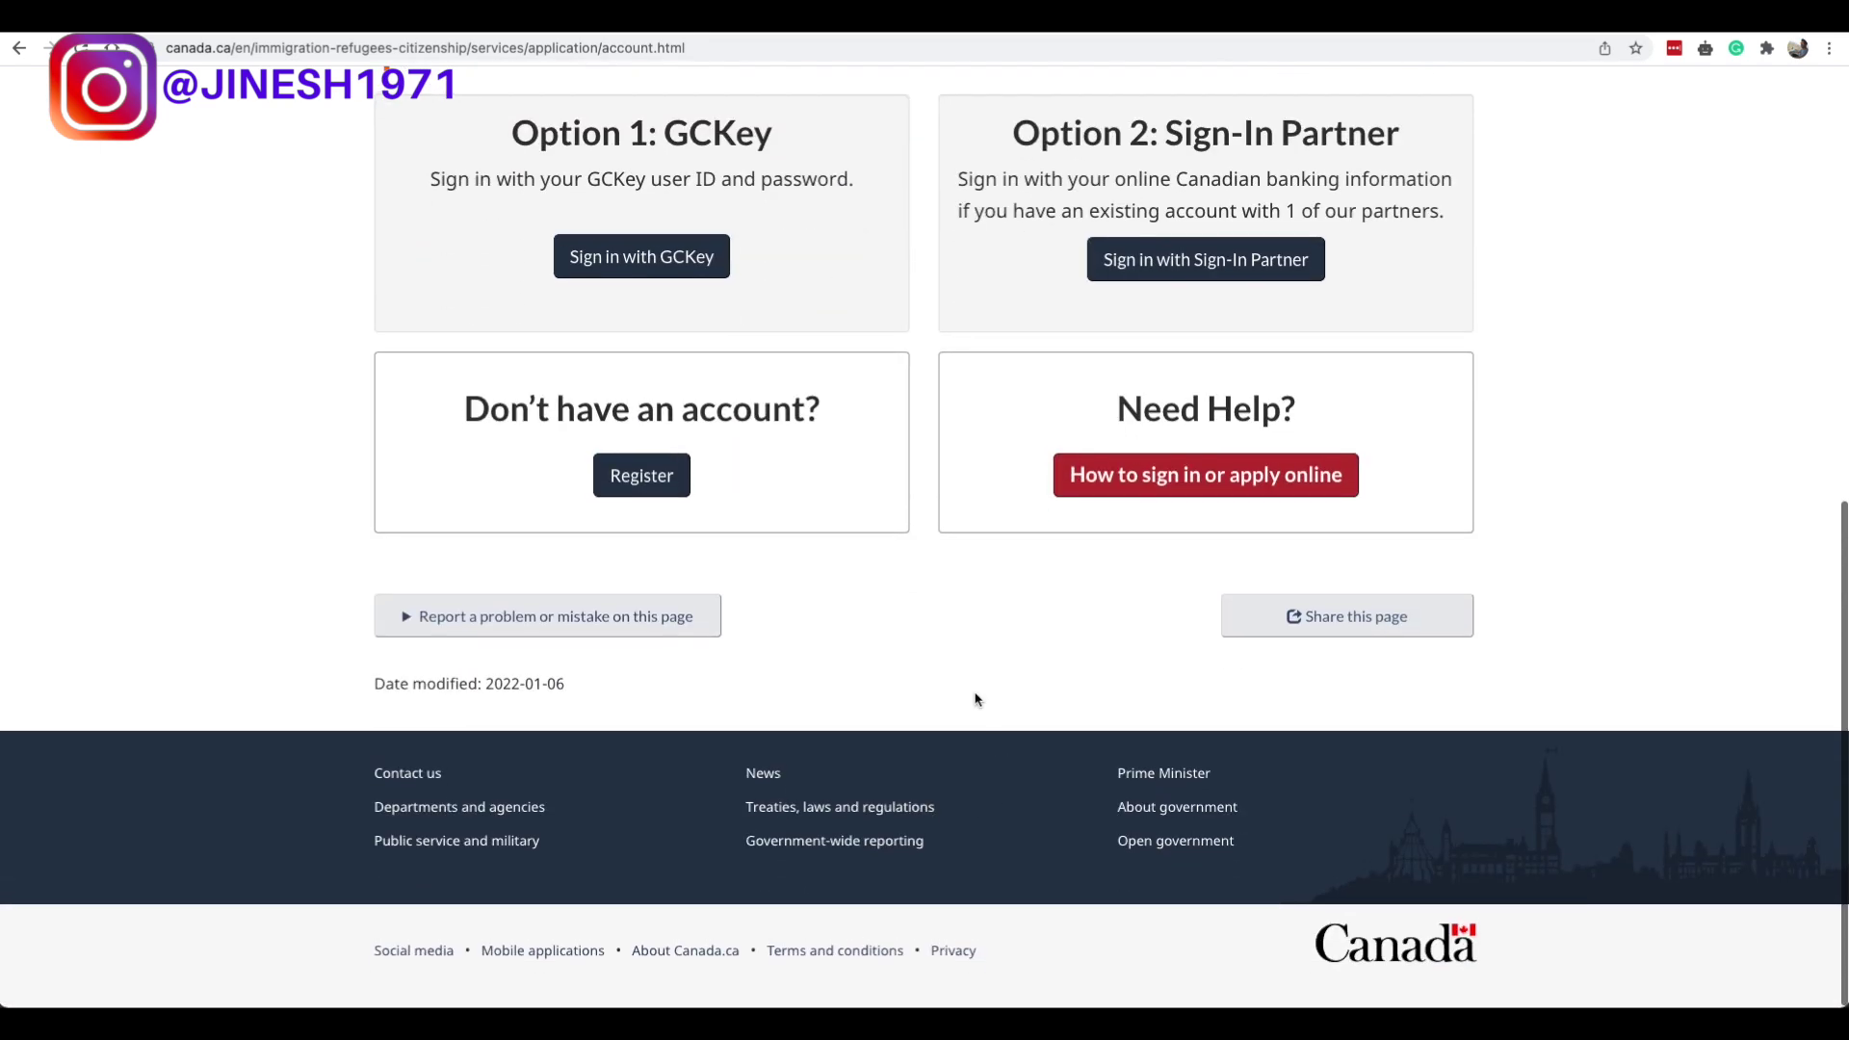
{"action": "scroll", "coordinate": [867, 577], "scroll_direction": "up", "scroll_amount": 3}
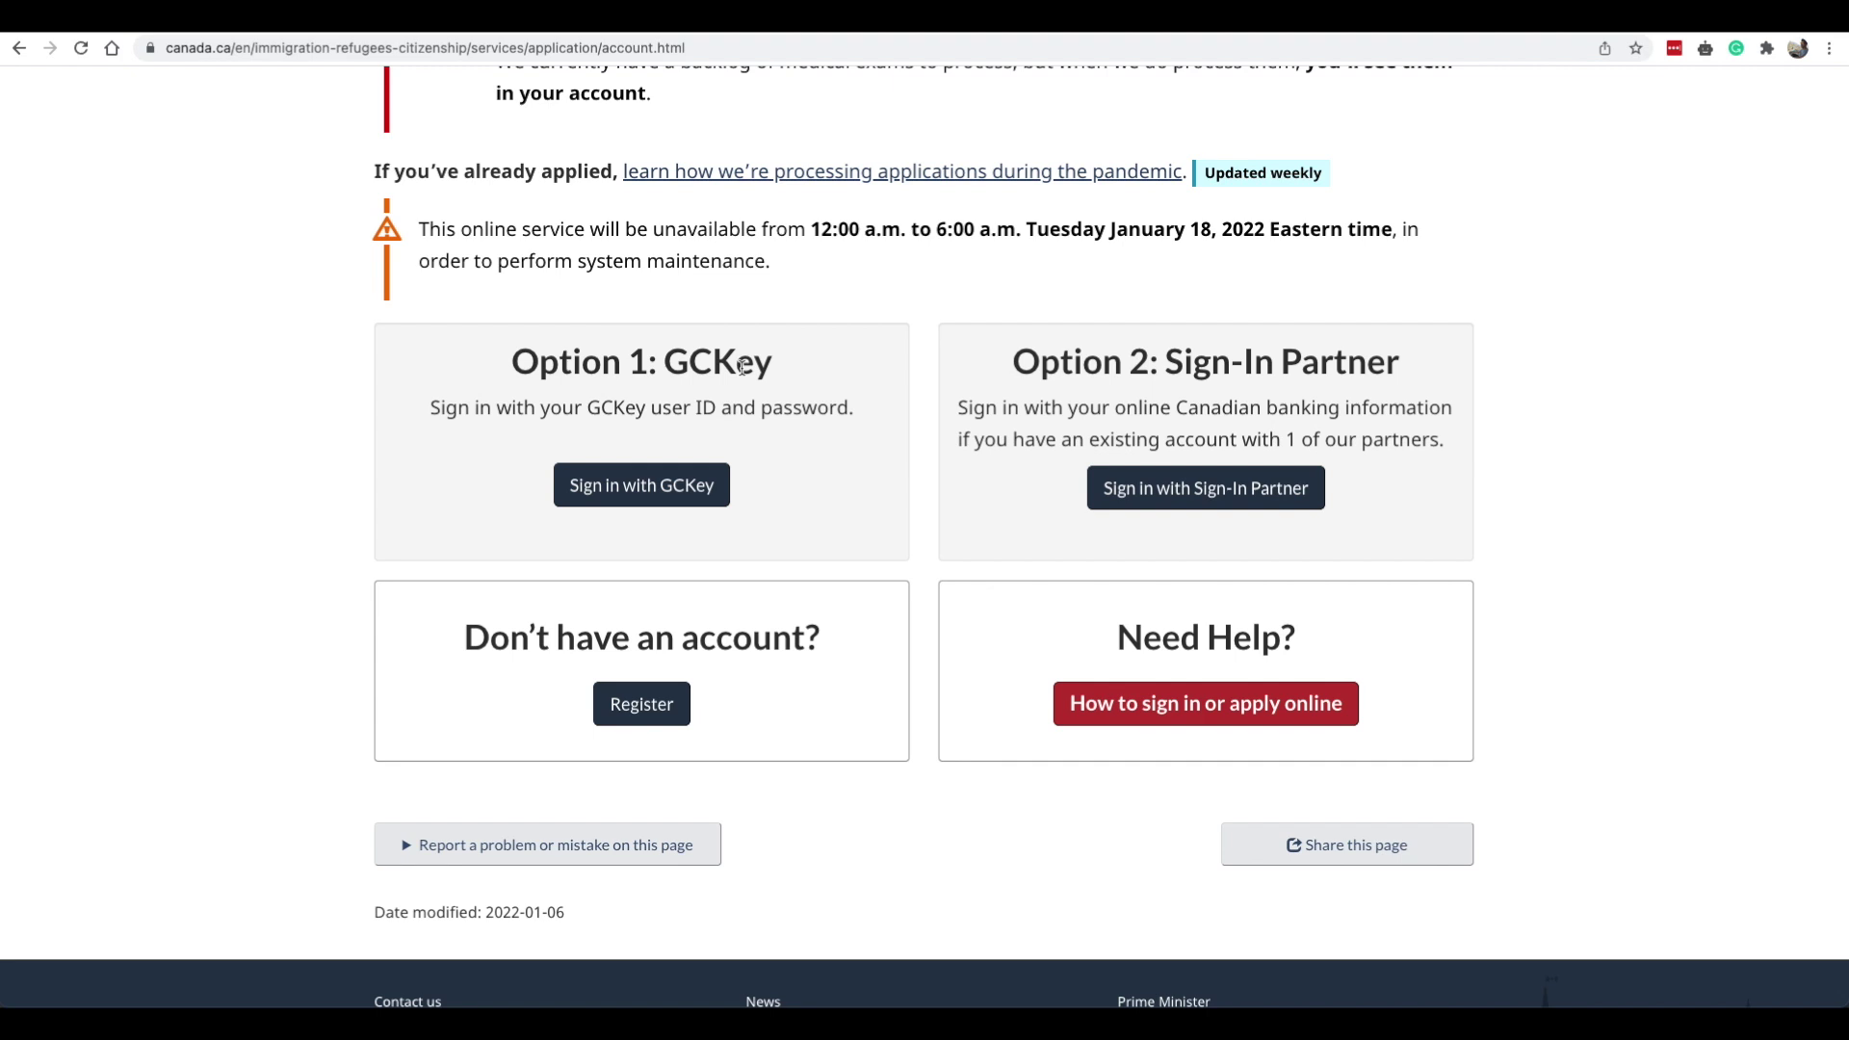
{"action": "left_click", "coordinate": [702, 485]}
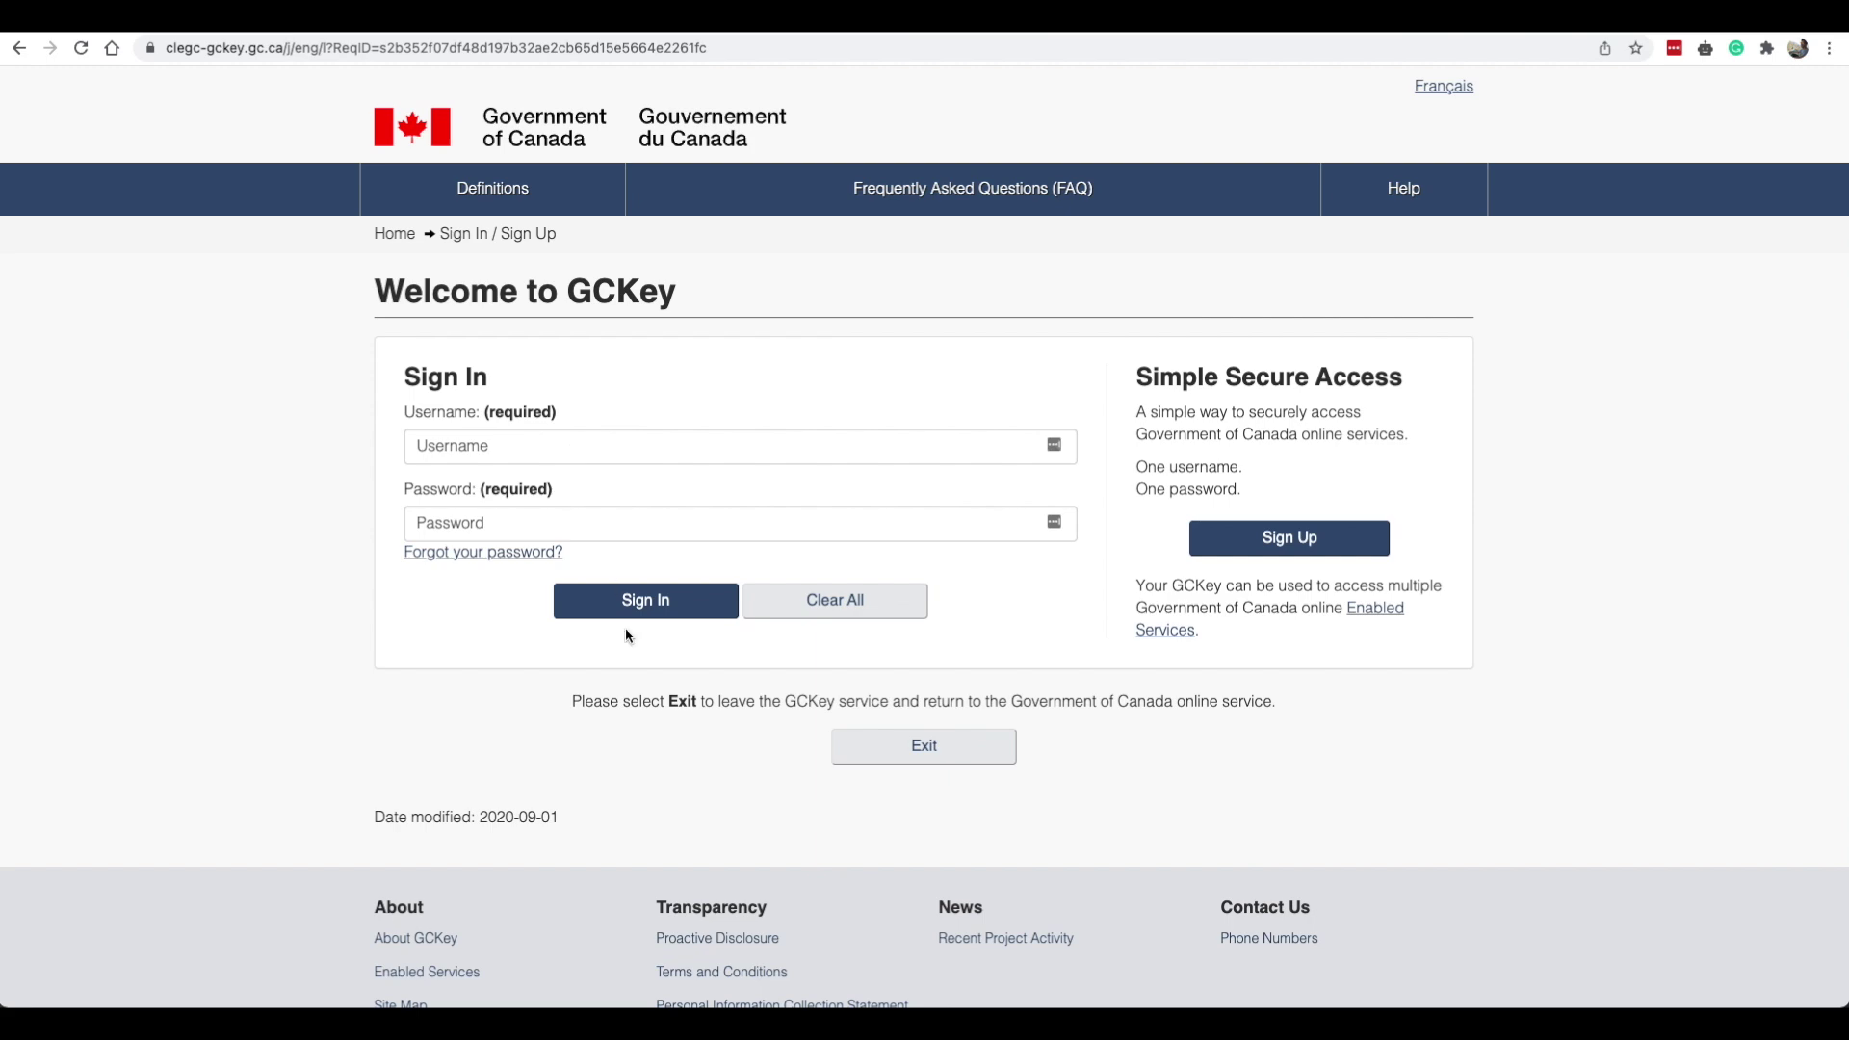
Sign in to GCKey with the saved credentials, continue to IRCC, and start an application.
{"action": "left_click", "coordinate": [666, 603]}
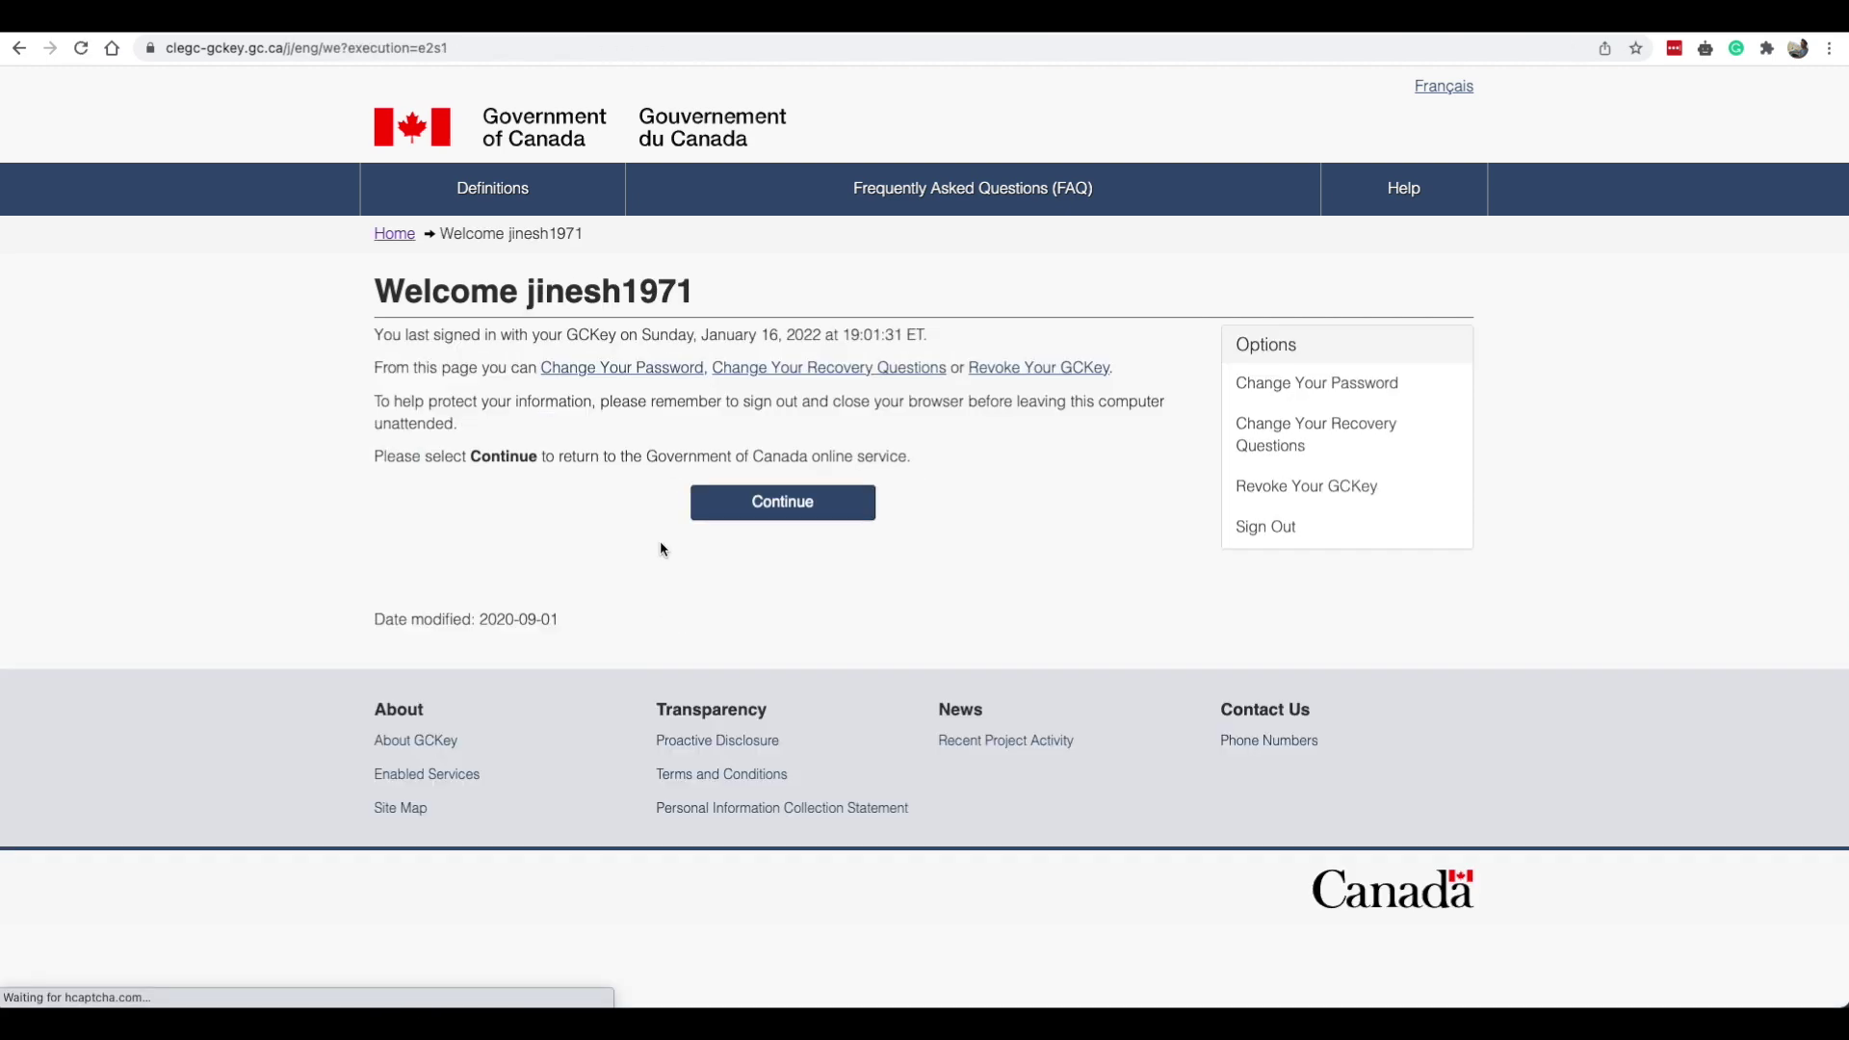
{"action": "left_click", "coordinate": [753, 516]}
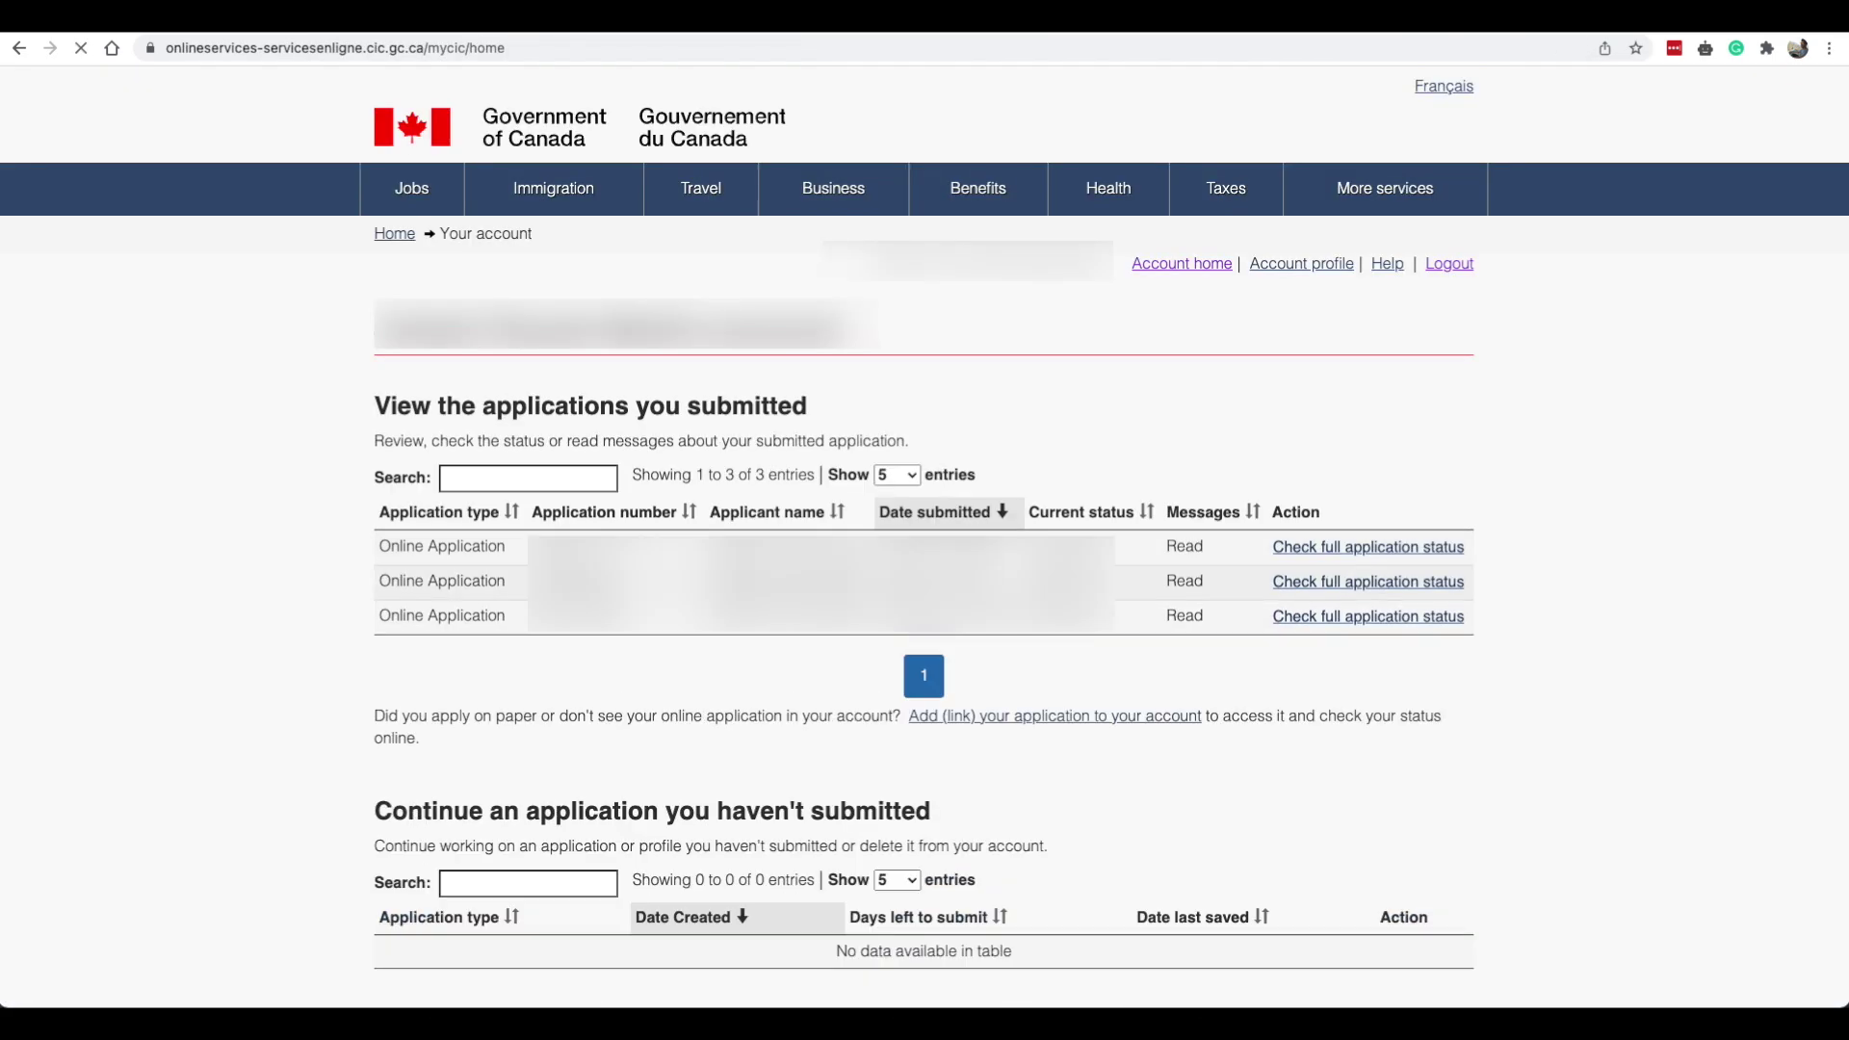
{"action": "scroll", "coordinate": [627, 249], "scroll_direction": "down", "scroll_amount": 3}
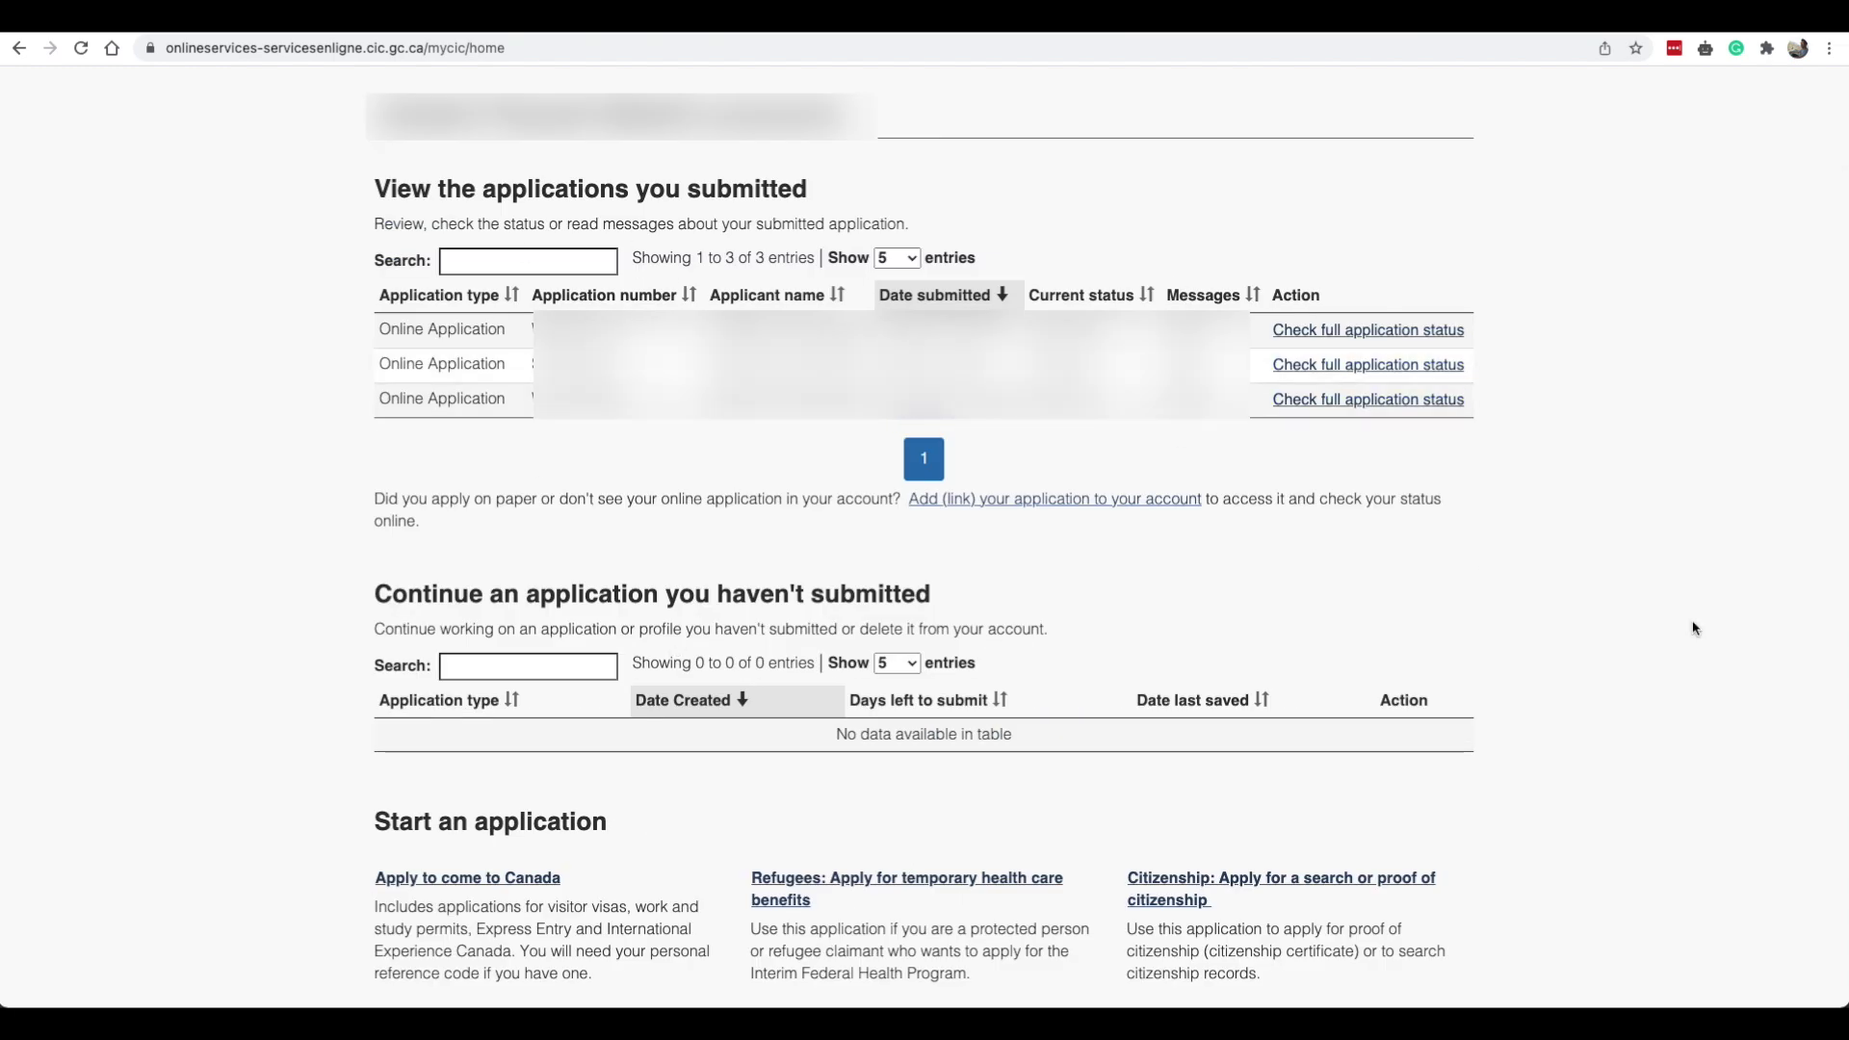
{"action": "scroll", "coordinate": [684, 578], "scroll_direction": "down", "scroll_amount": 5}
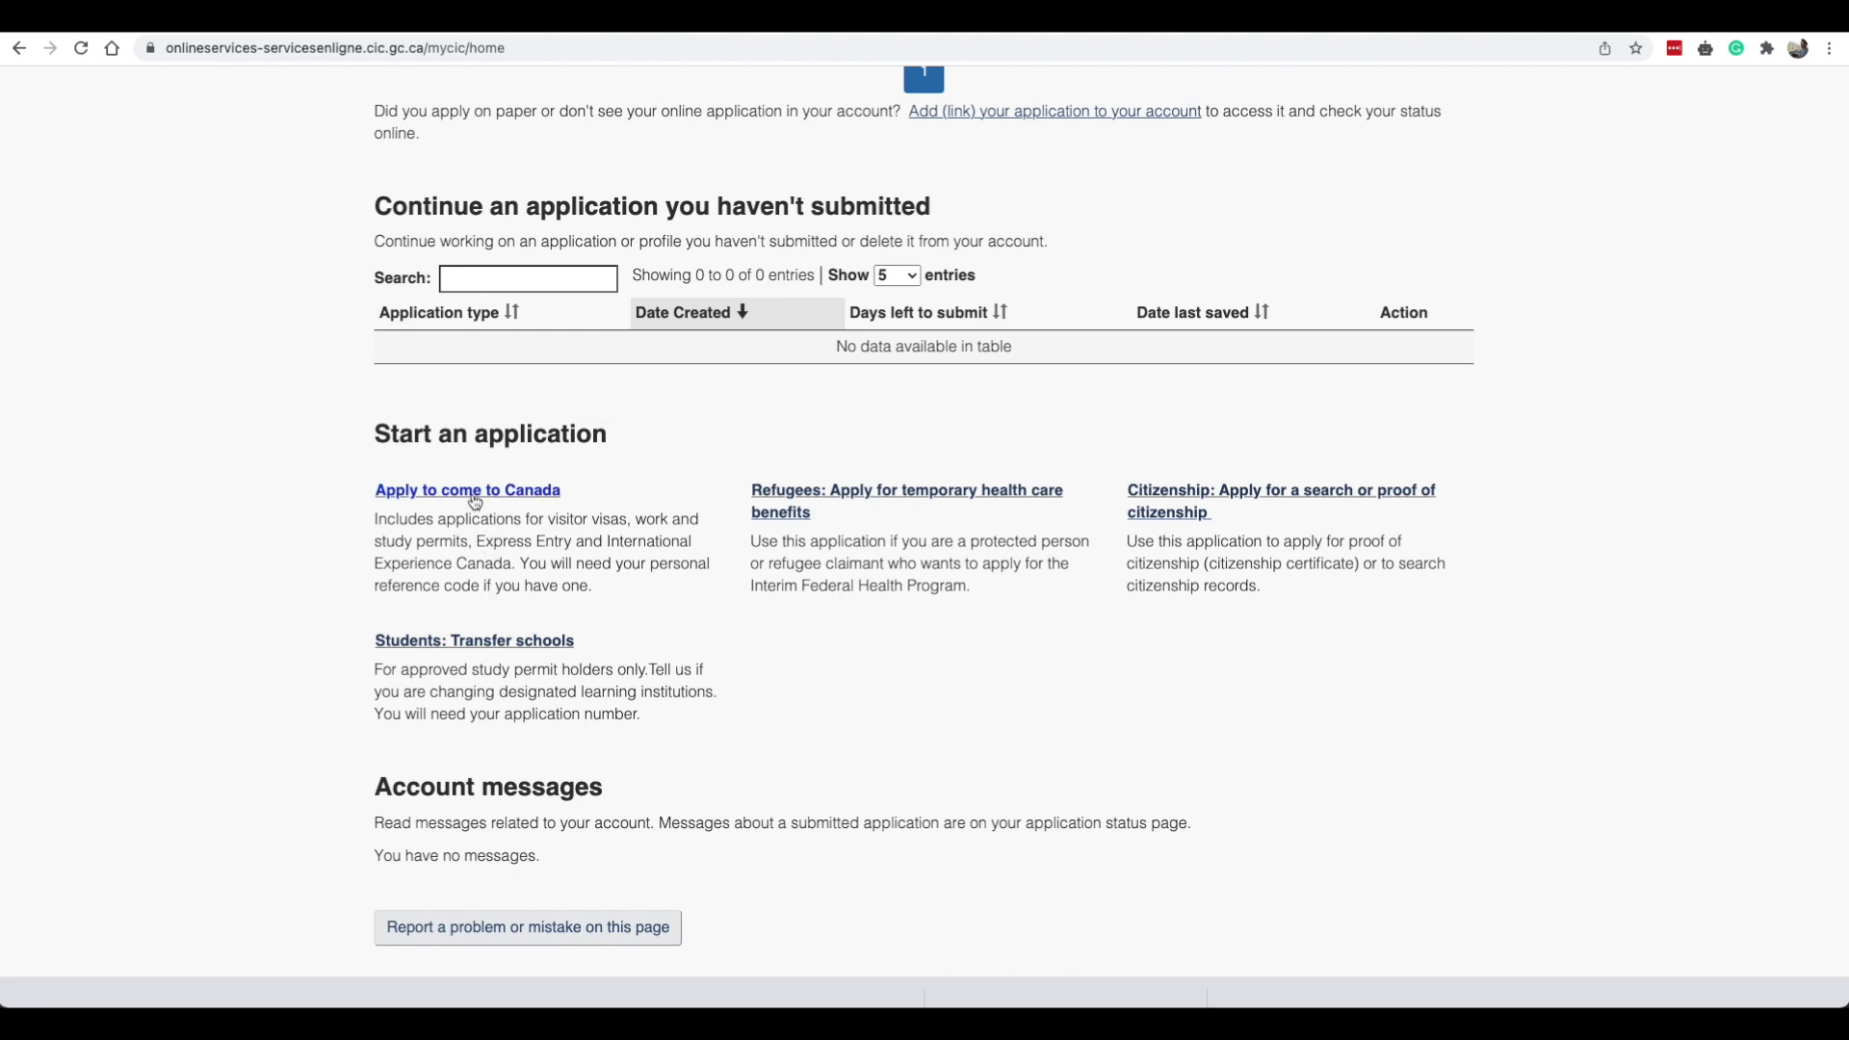
{"action": "left_click", "coordinate": [472, 499]}
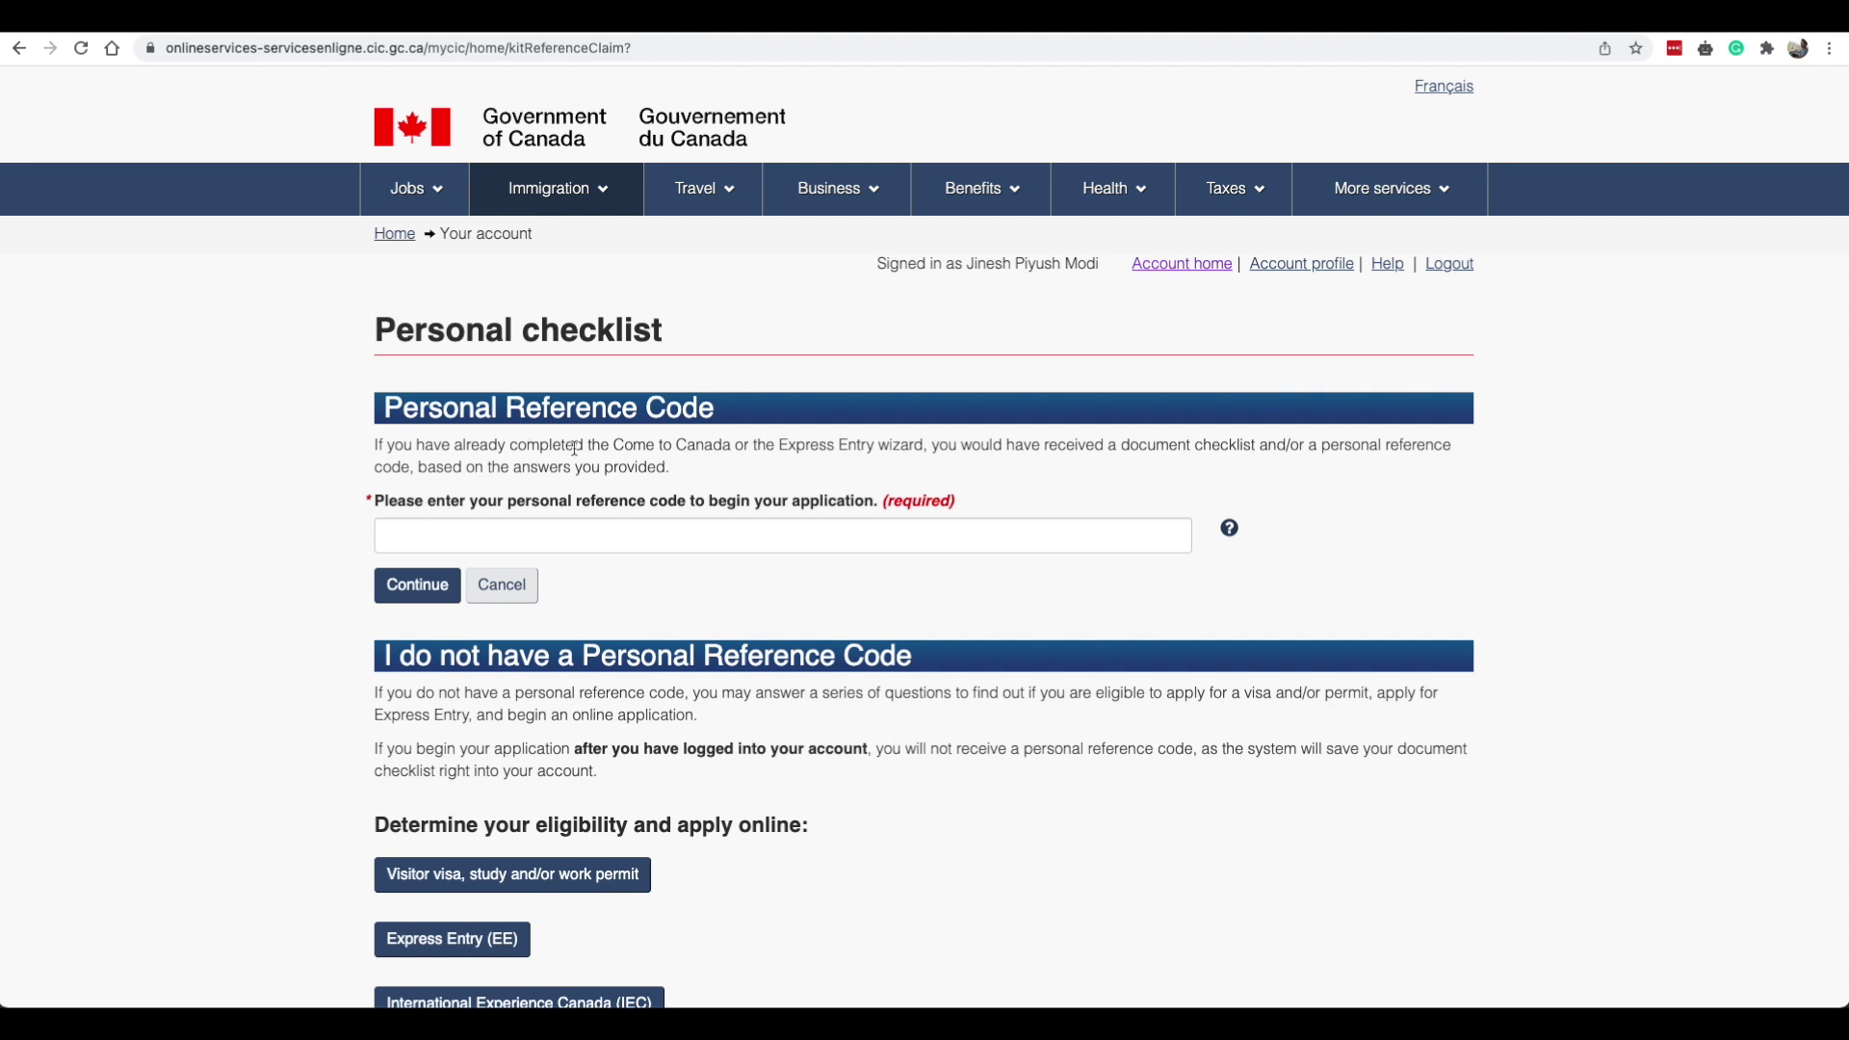
Choose the 'Visitor visa, study and/or work permit' eligibility route.
{"action": "scroll", "coordinate": [534, 712], "scroll_direction": "down", "scroll_amount": 3}
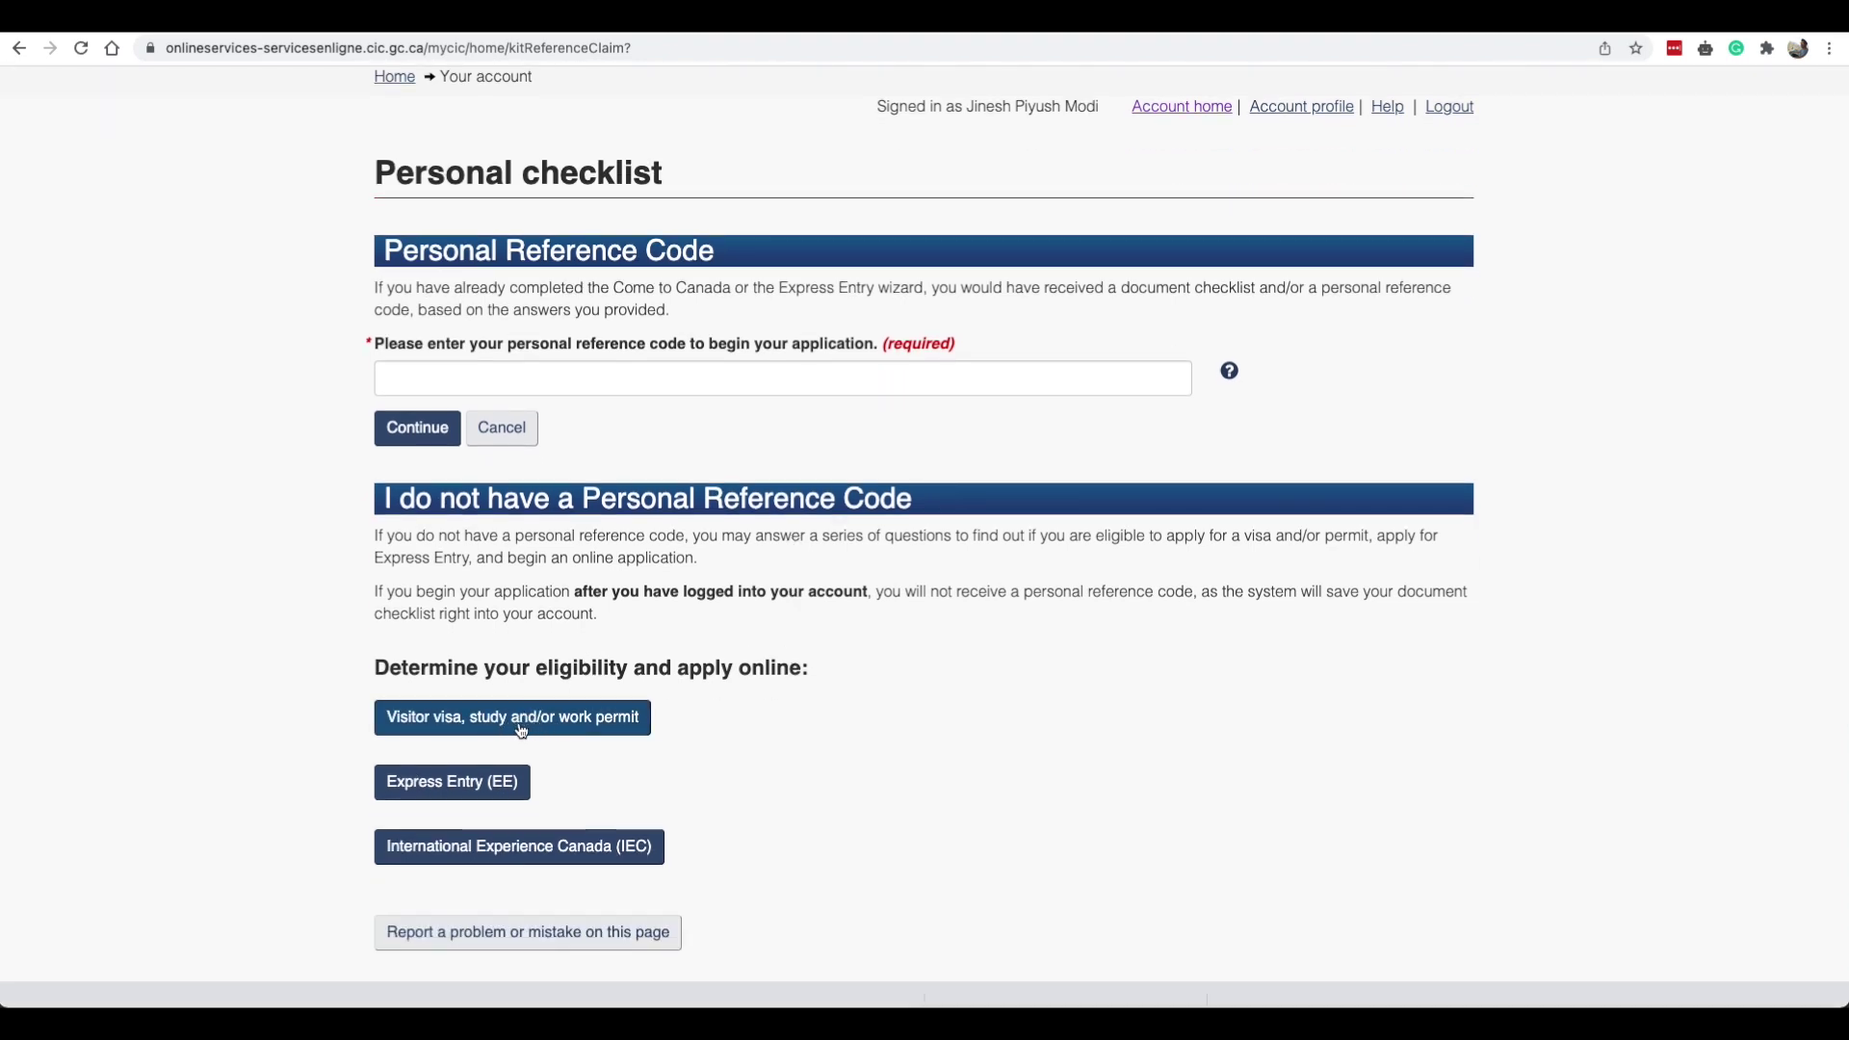
{"action": "left_click", "coordinate": [583, 730]}
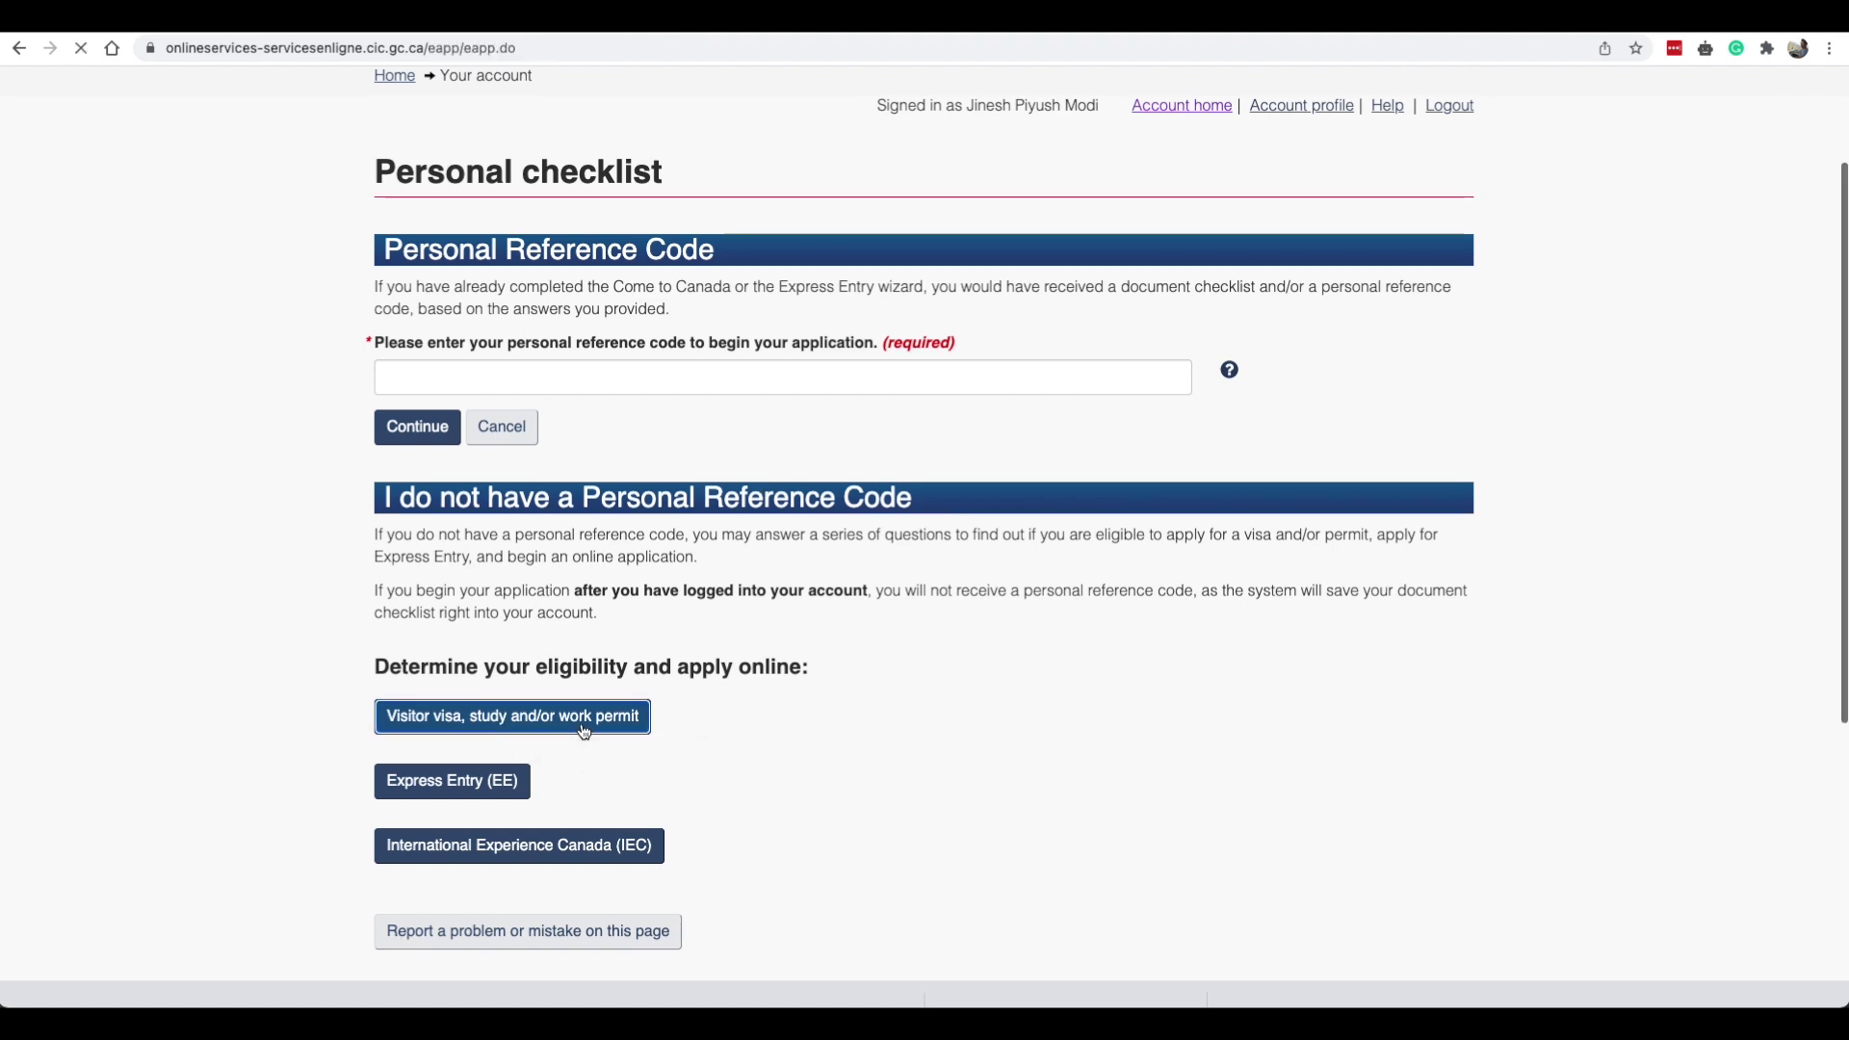
Set the purpose to Work, the stay to 'Temporarily - more than 6 months', and the passport to IND (India).
{"action": "left_click", "coordinate": [528, 462]}
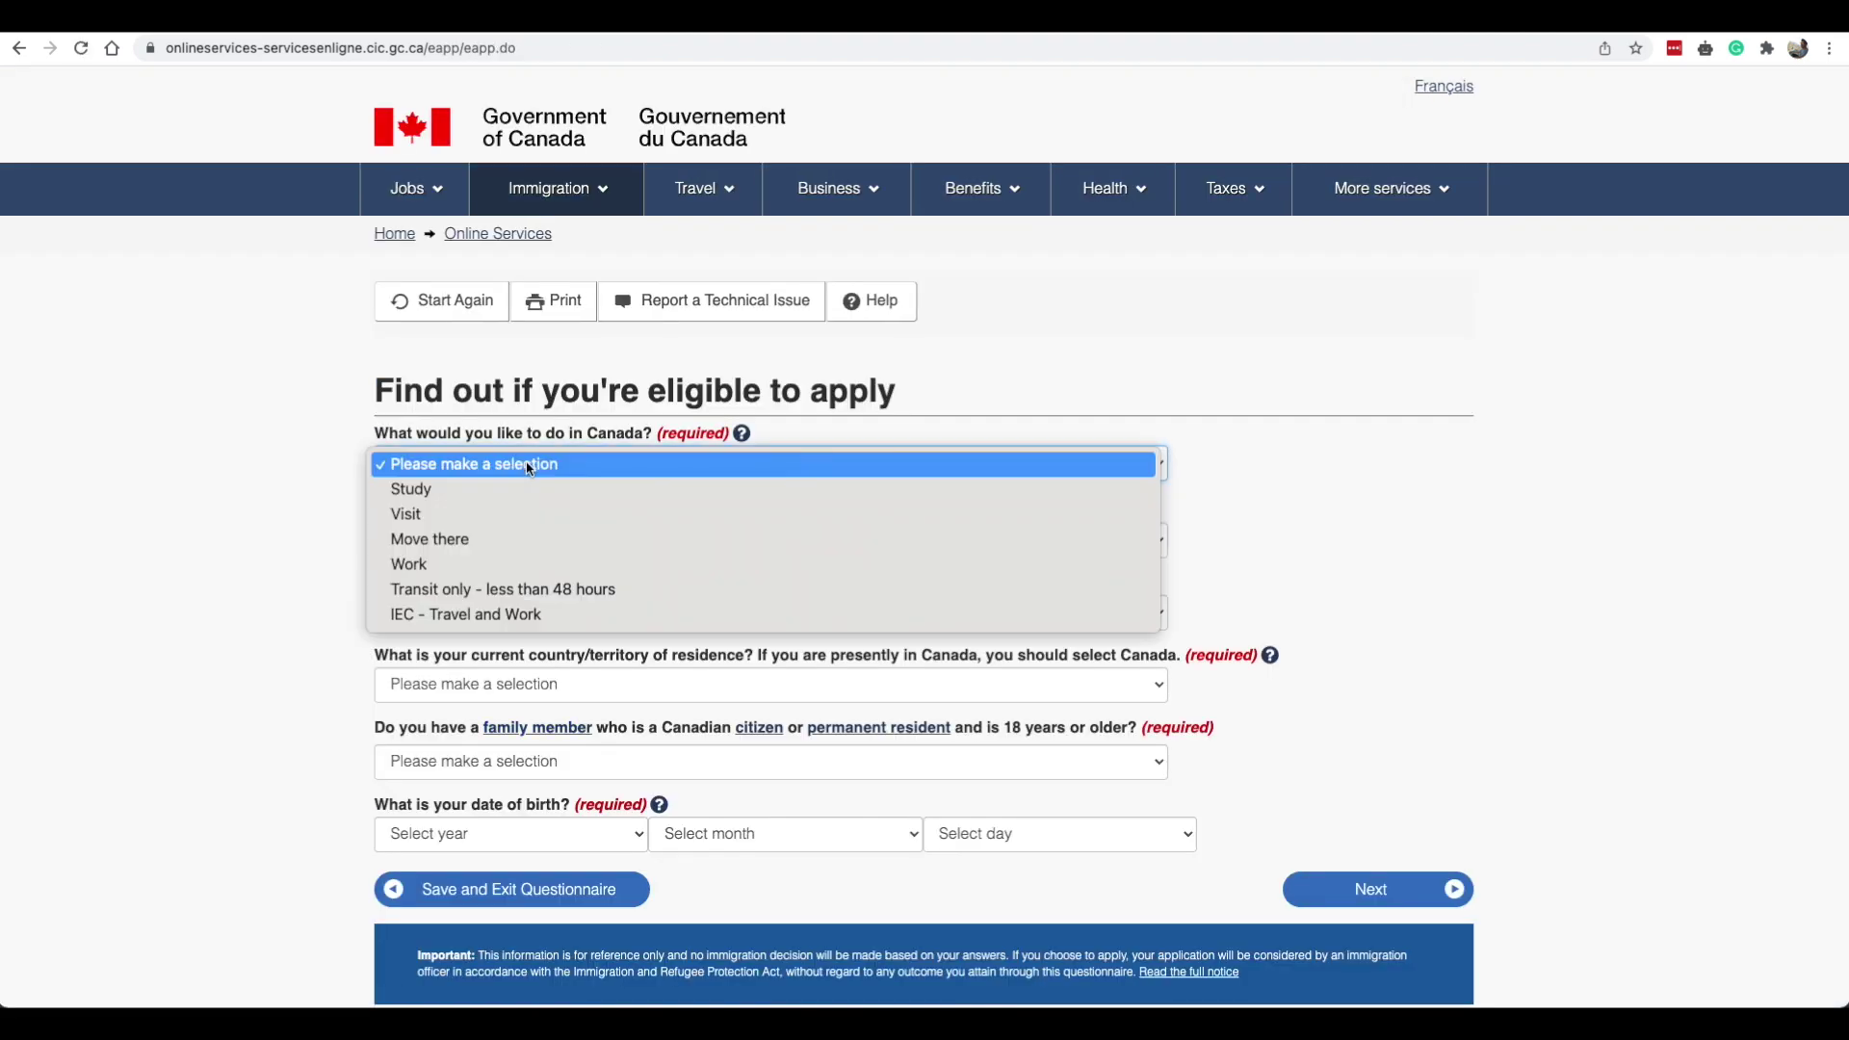
{"action": "left_click", "coordinate": [486, 564]}
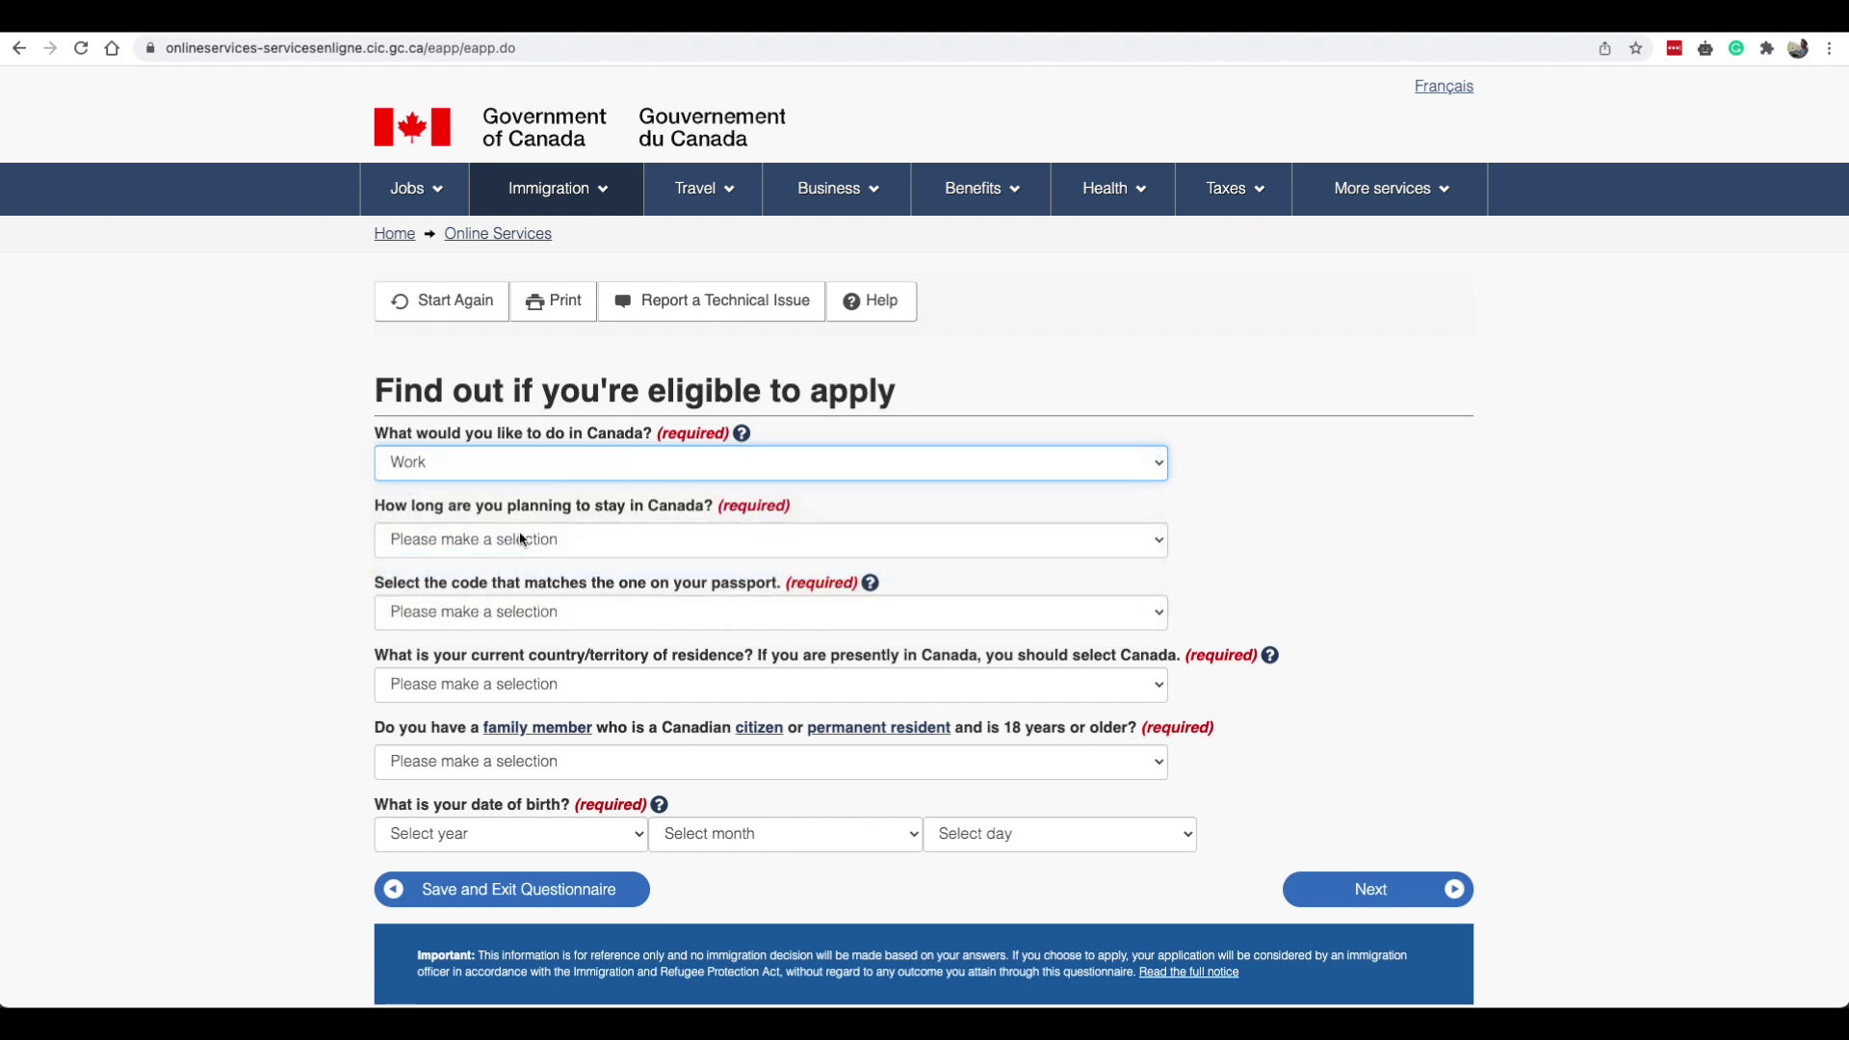
{"action": "left_click", "coordinate": [542, 547]}
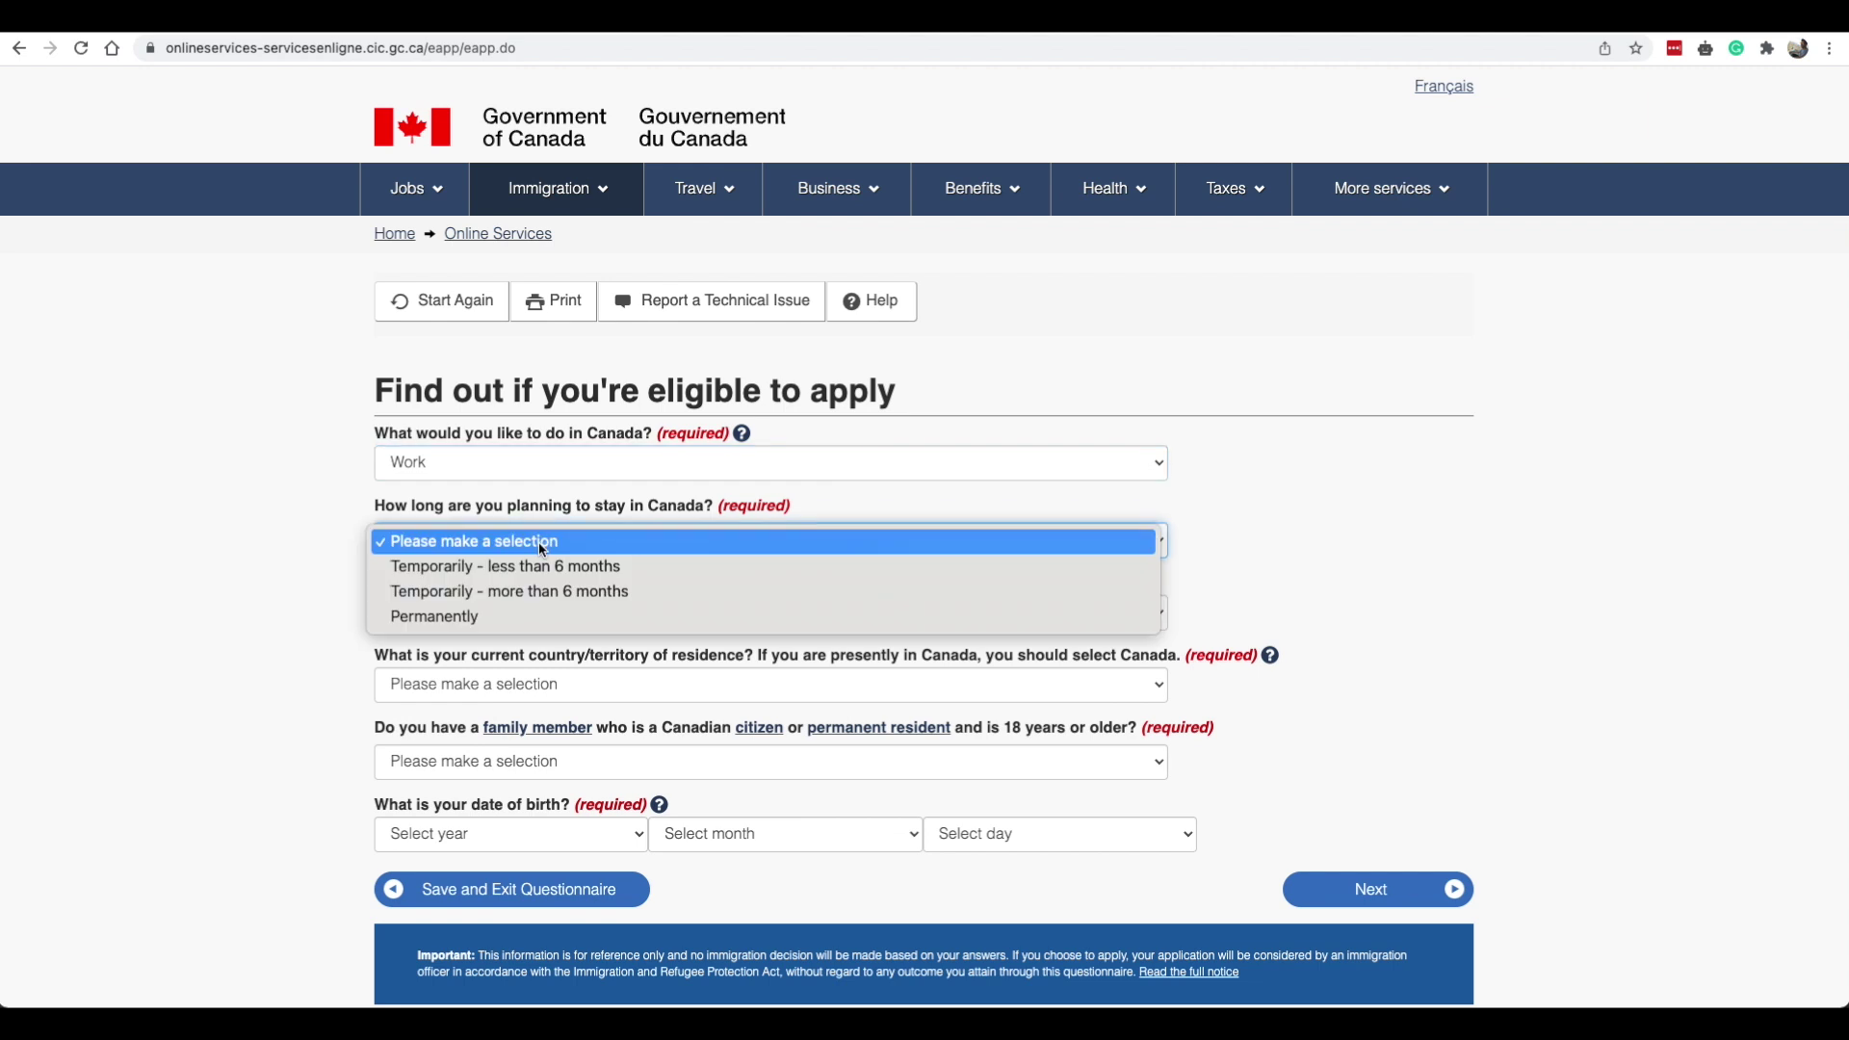
{"action": "left_click", "coordinate": [585, 601]}
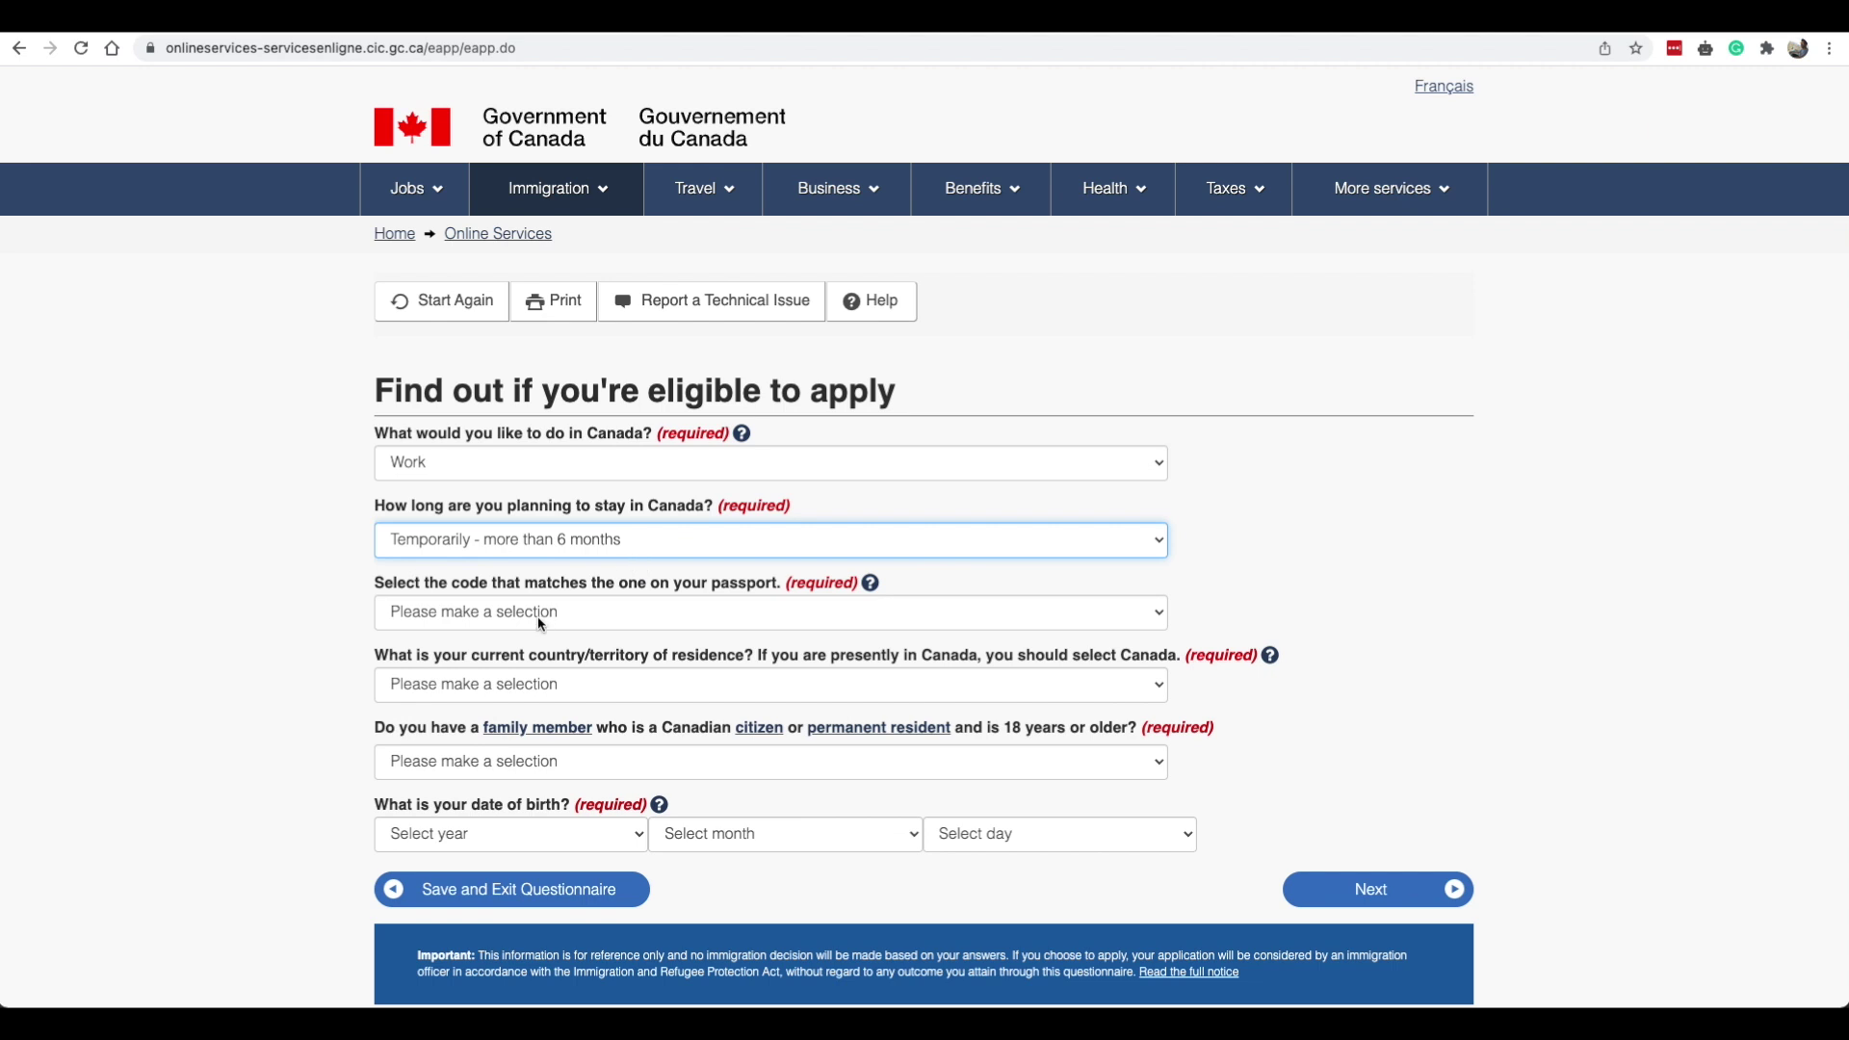
{"action": "left_click", "coordinate": [541, 624]}
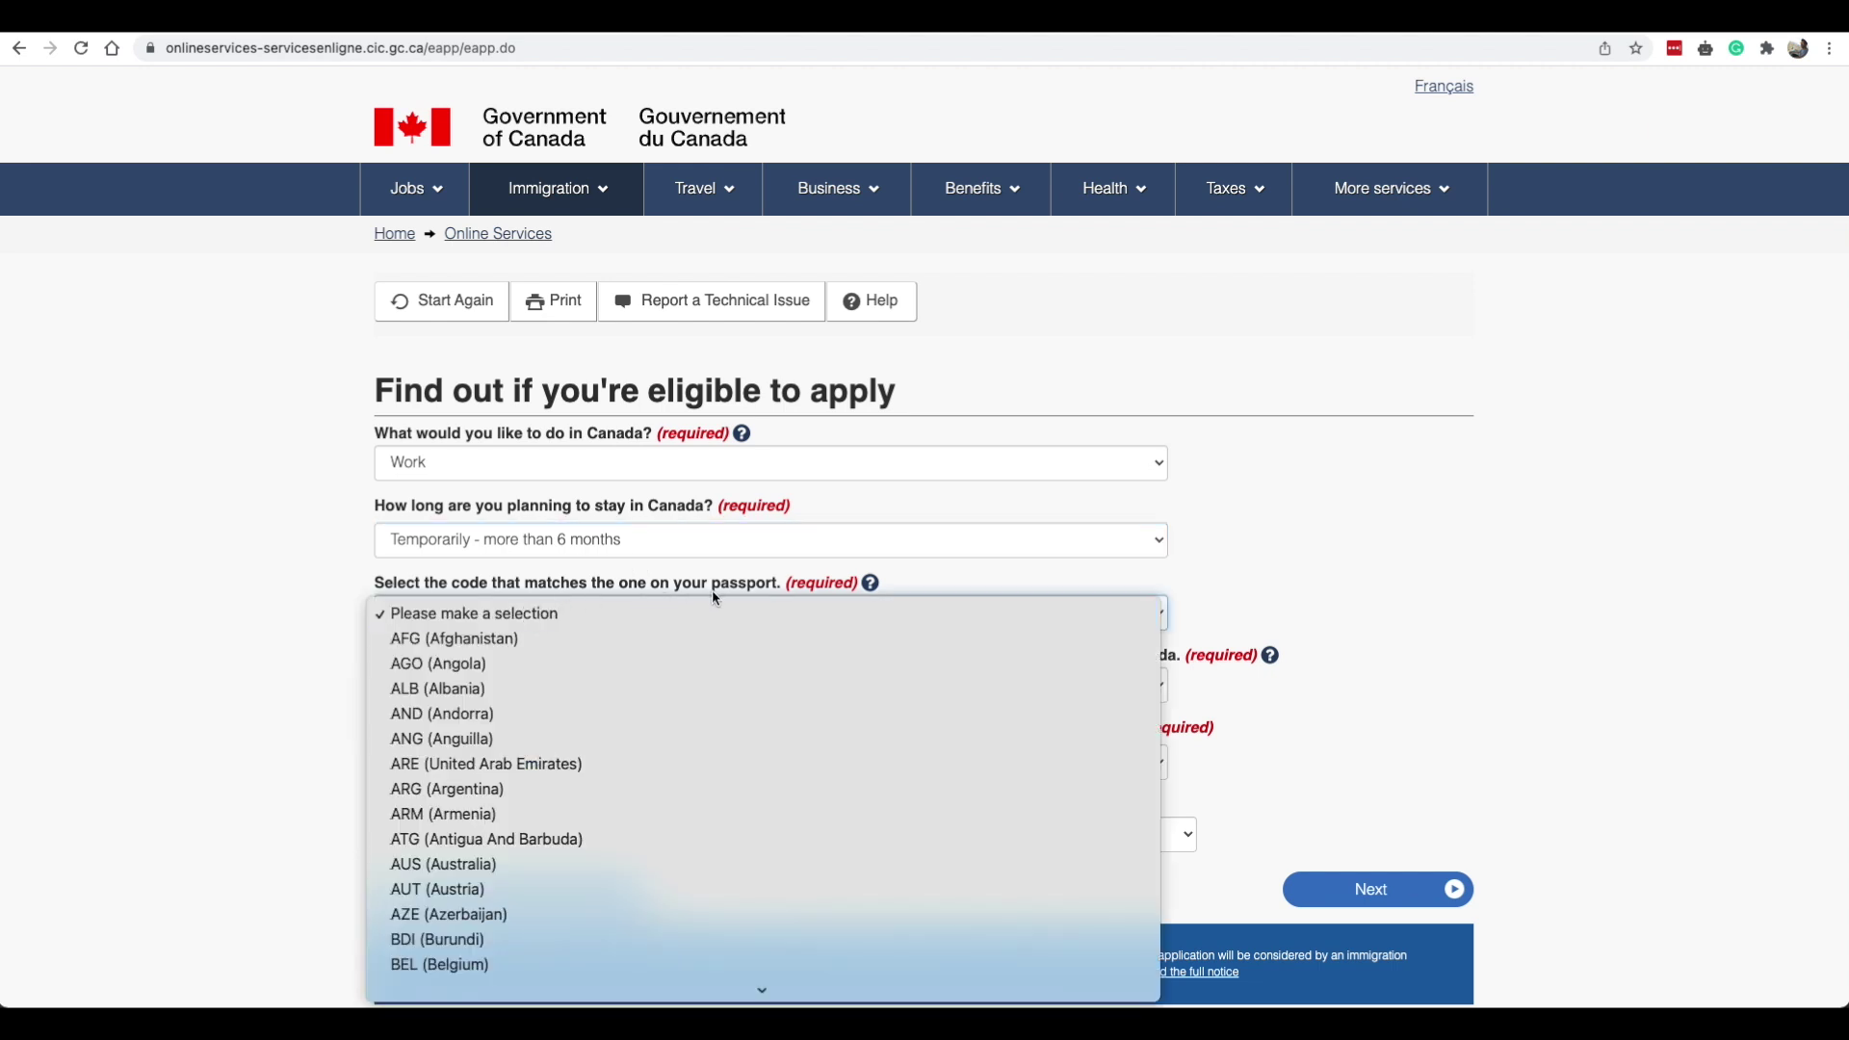
{"action": "key", "text": "i"}
{"action": "key", "text": "n"}
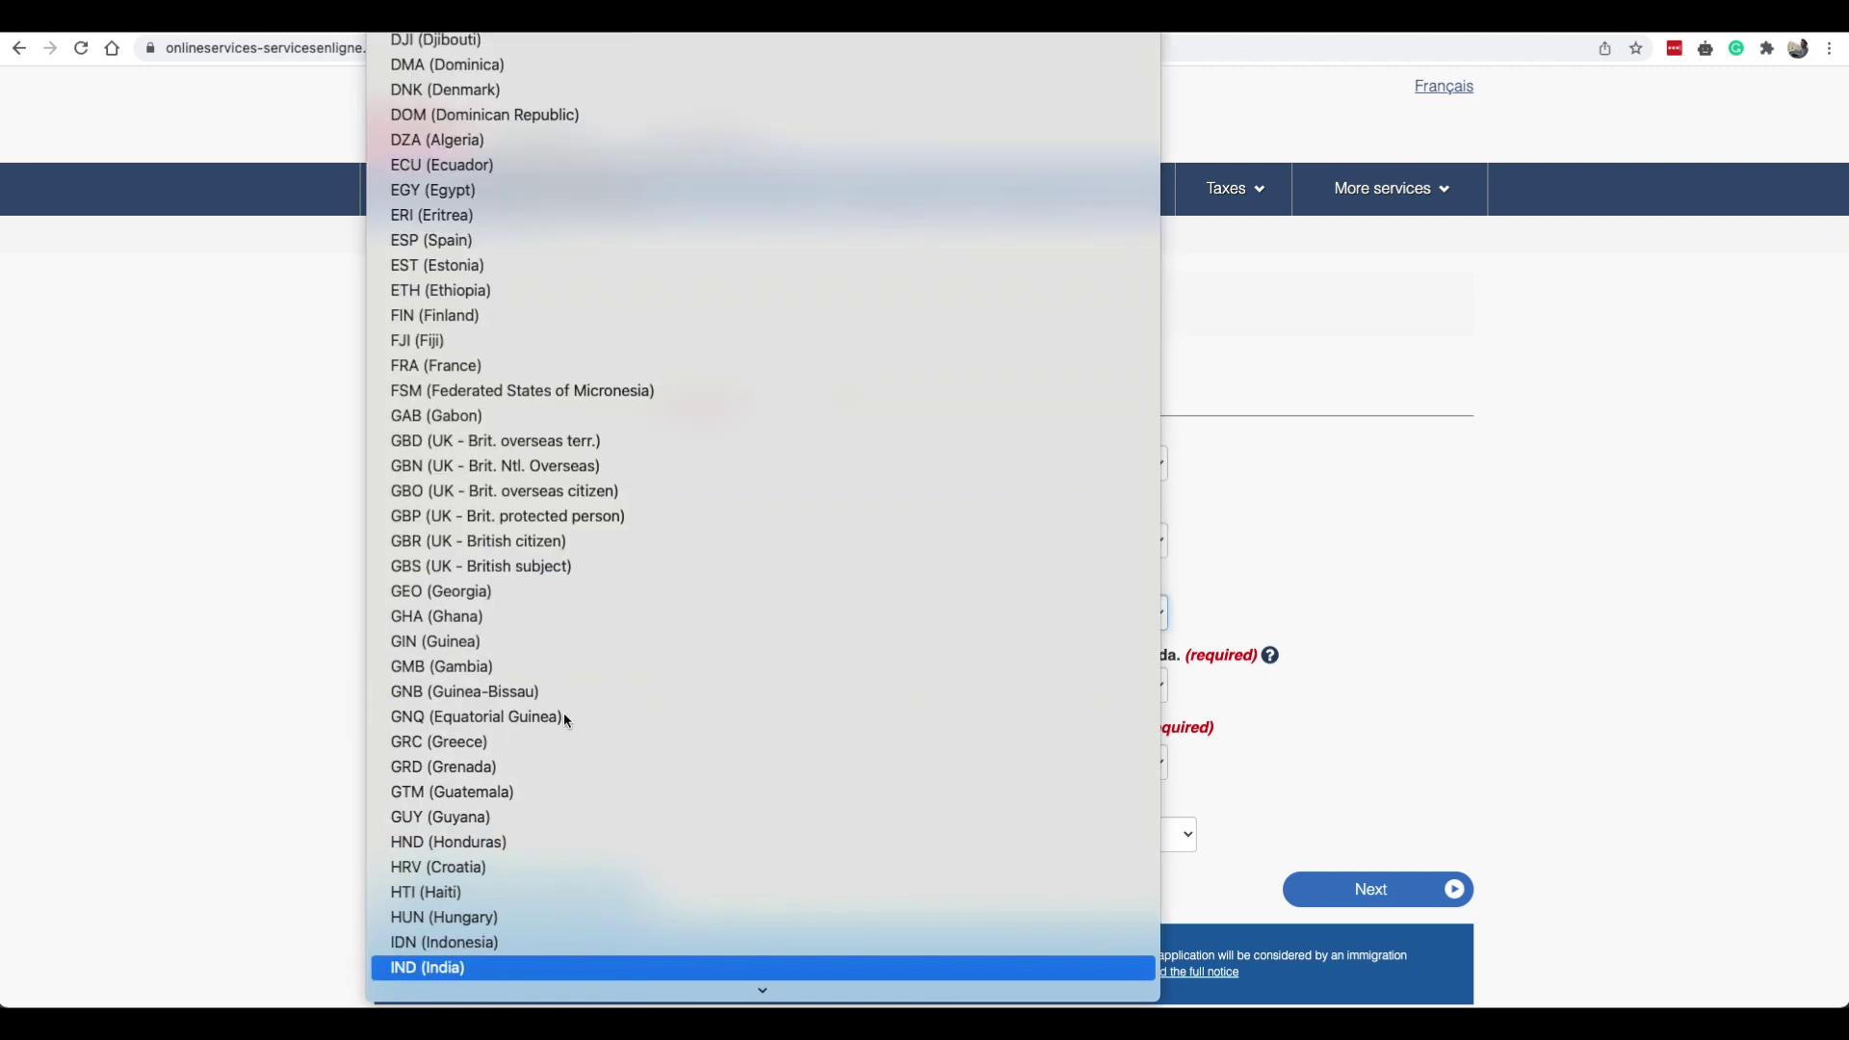
{"action": "key", "text": "Return"}
Choose Canada as country of residence, answer No to a Canadian family member, and submit.
{"action": "left_click", "coordinate": [484, 687]}
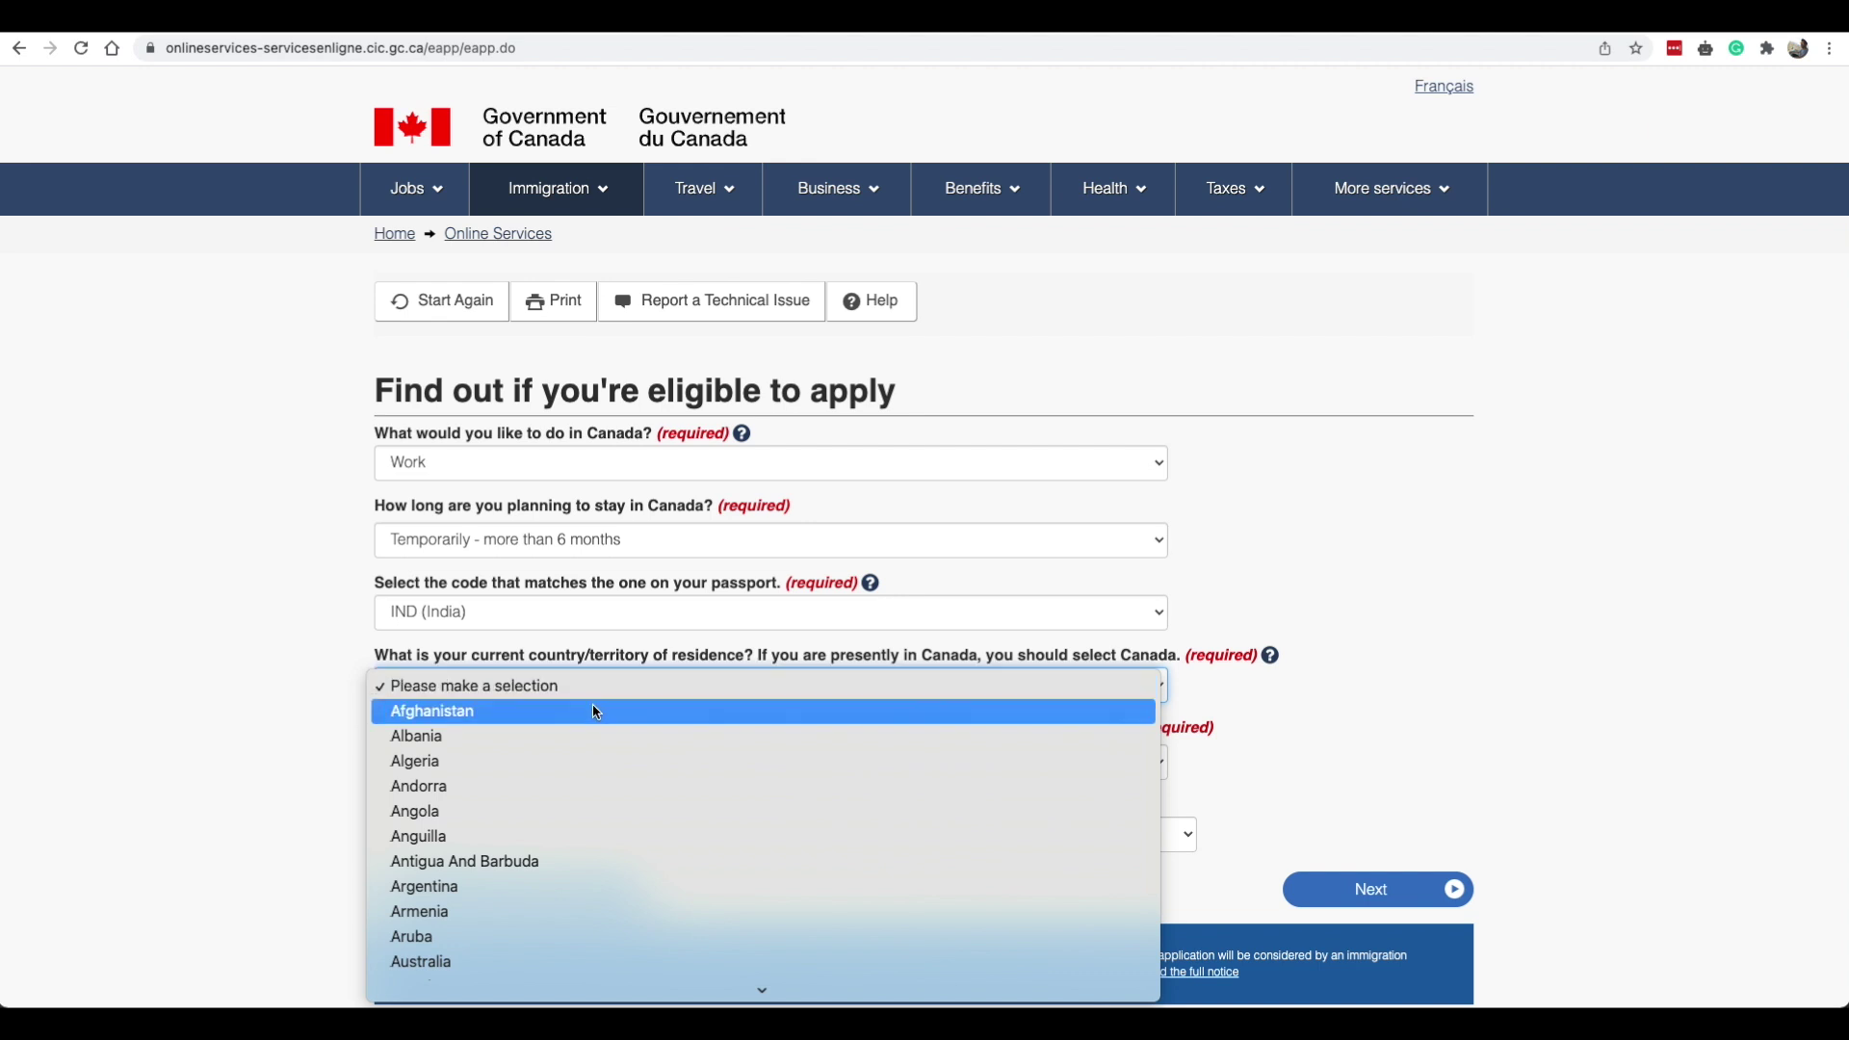
{"action": "type", "text": "ce"}
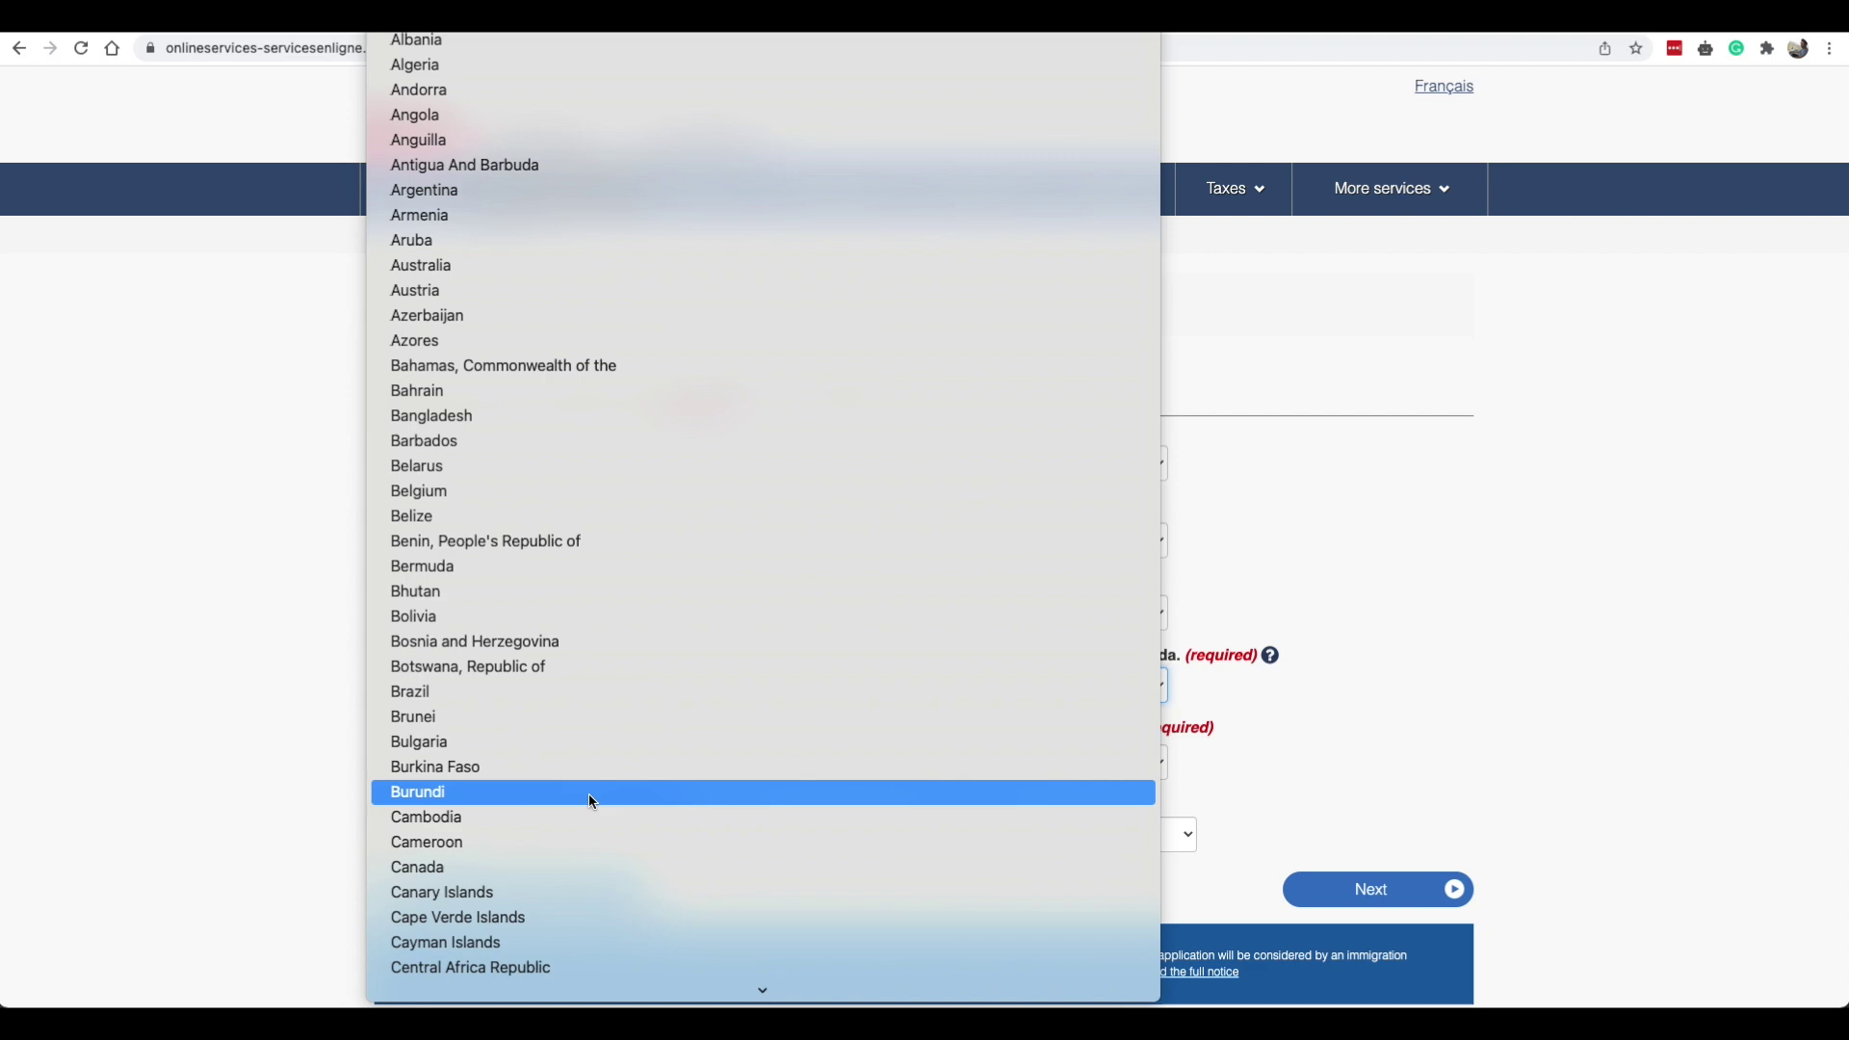
{"action": "left_click", "coordinate": [587, 863]}
{"action": "scroll", "coordinate": [482, 674], "scroll_direction": "down", "scroll_amount": 3}
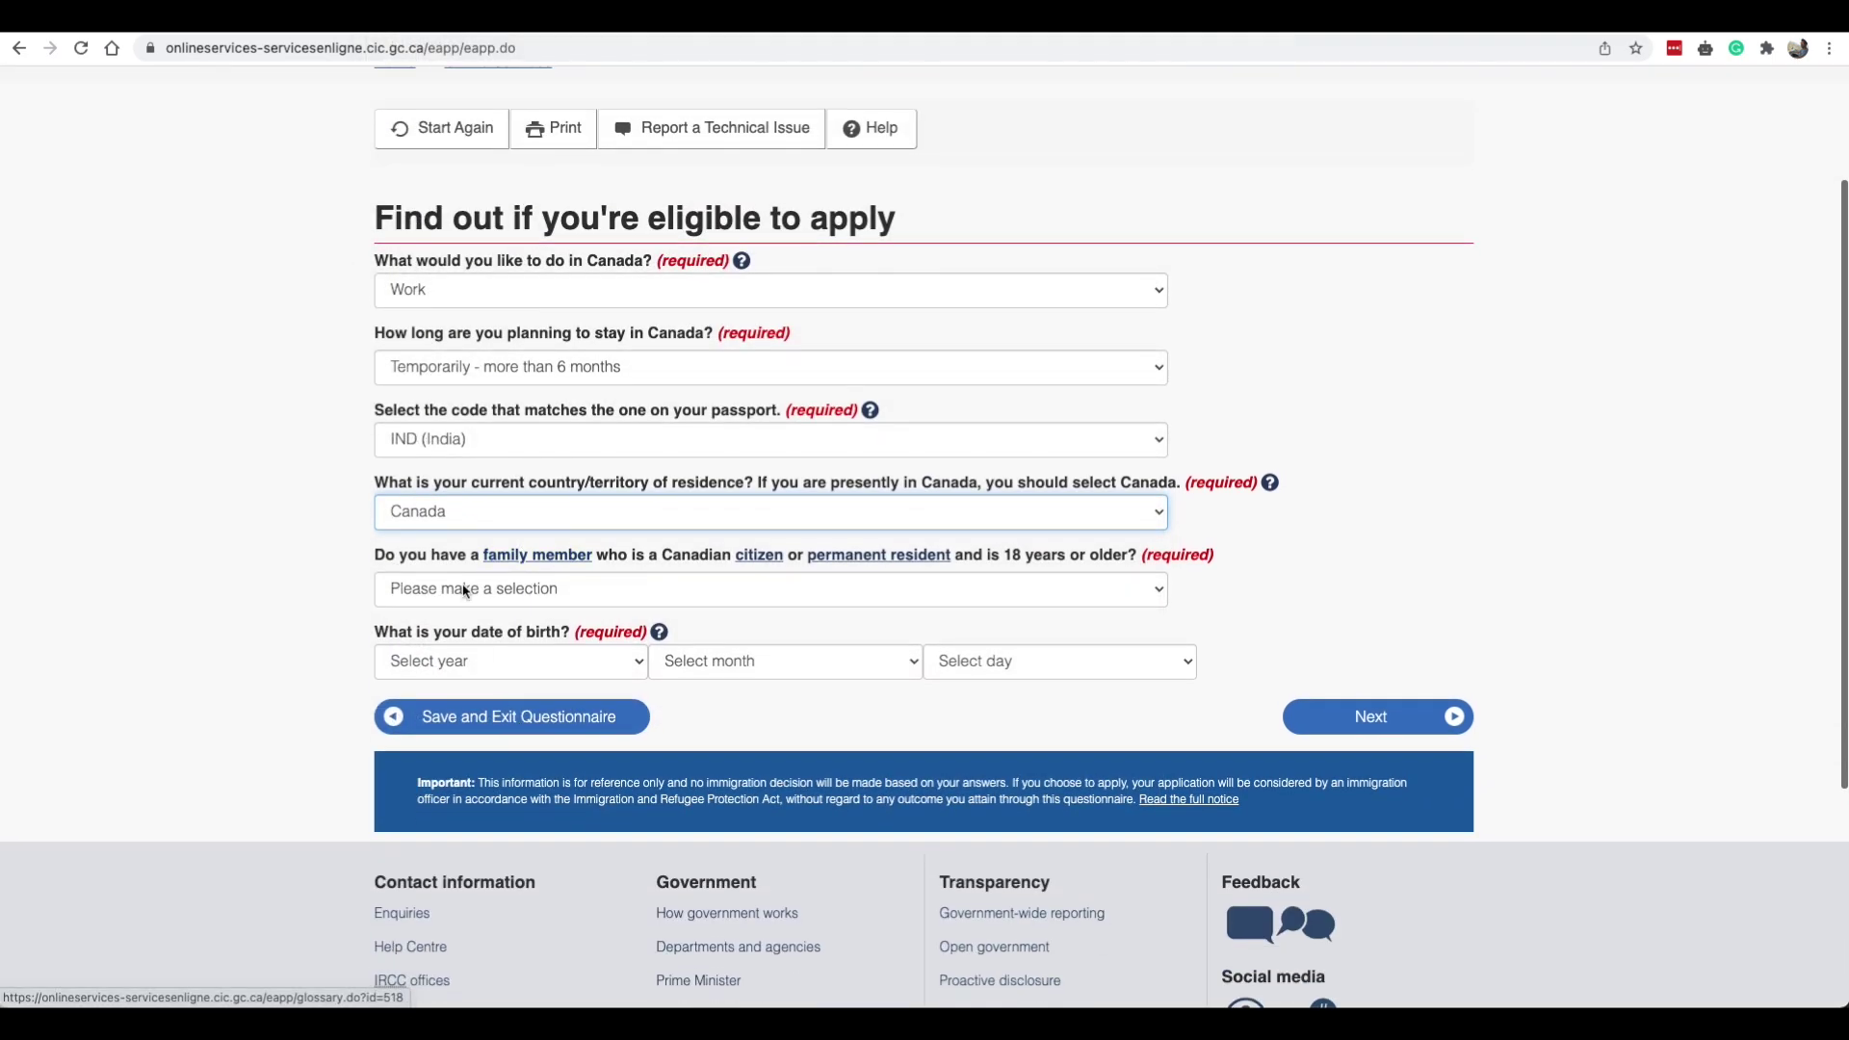
{"action": "left_click", "coordinate": [464, 591]}
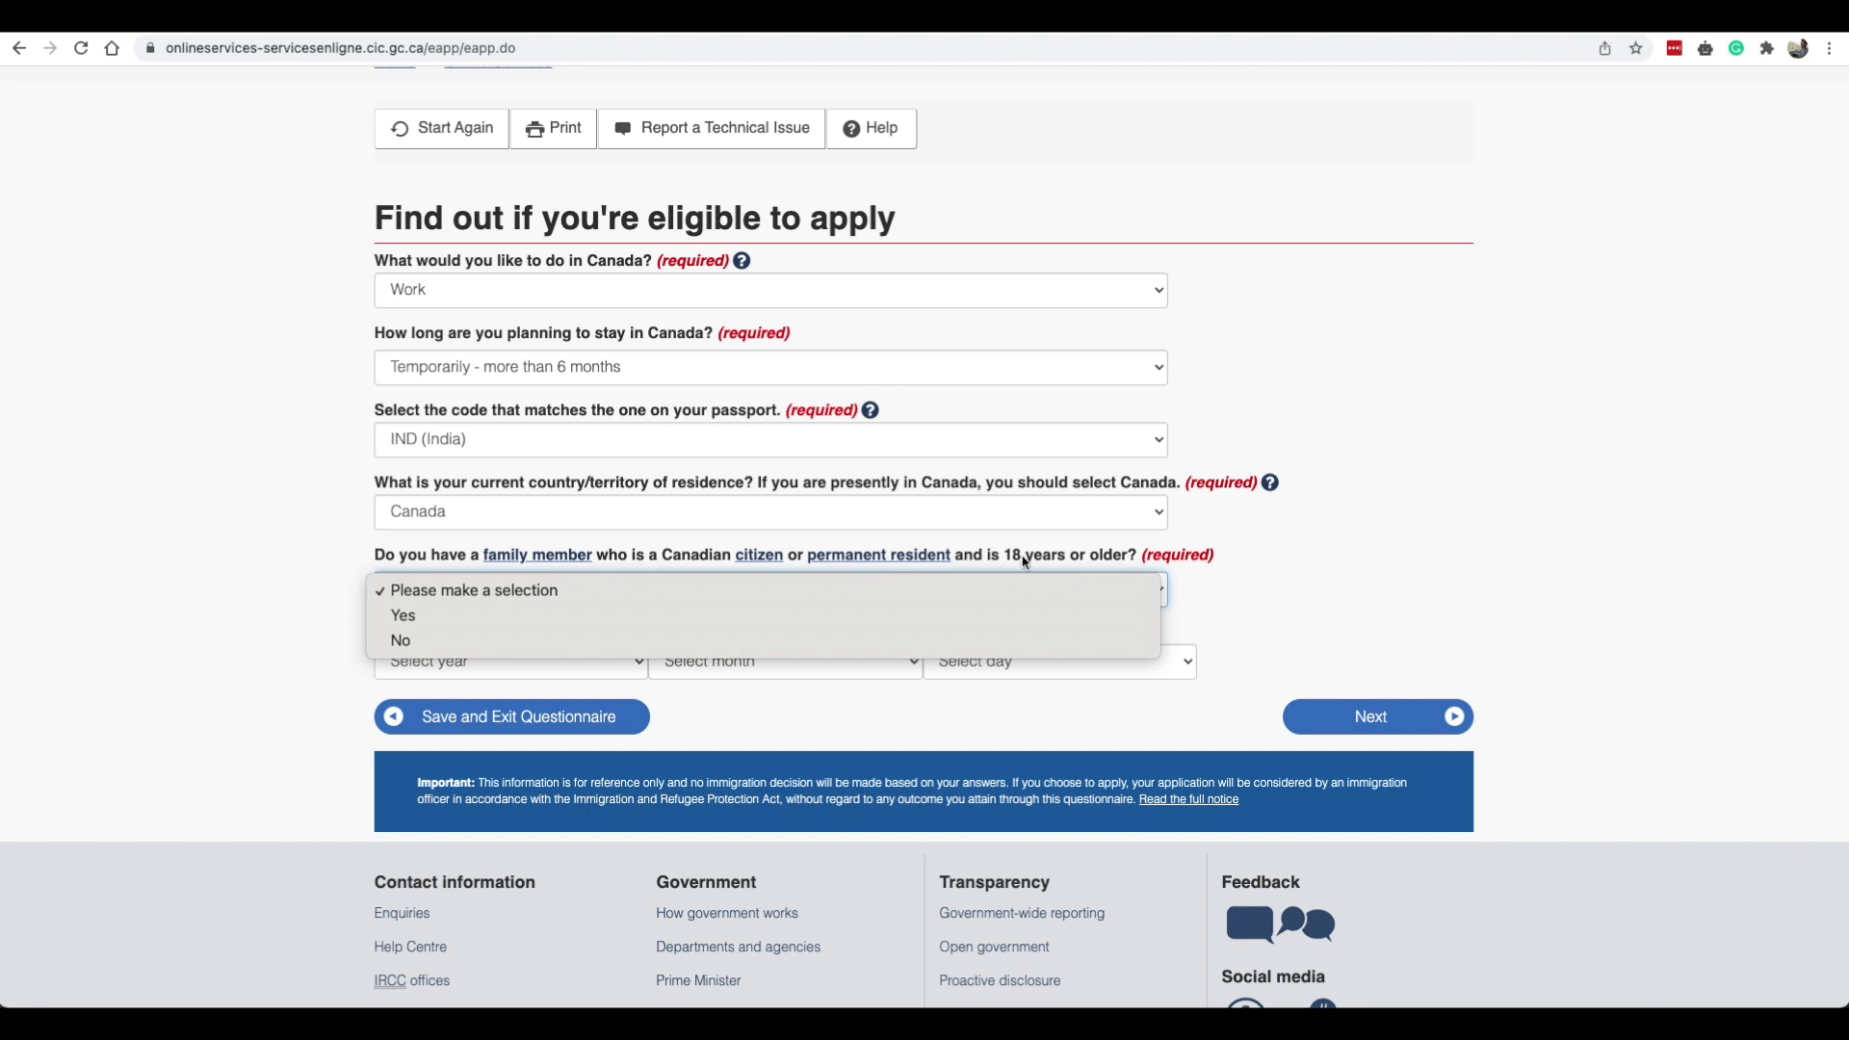
{"action": "left_click", "coordinate": [449, 643]}
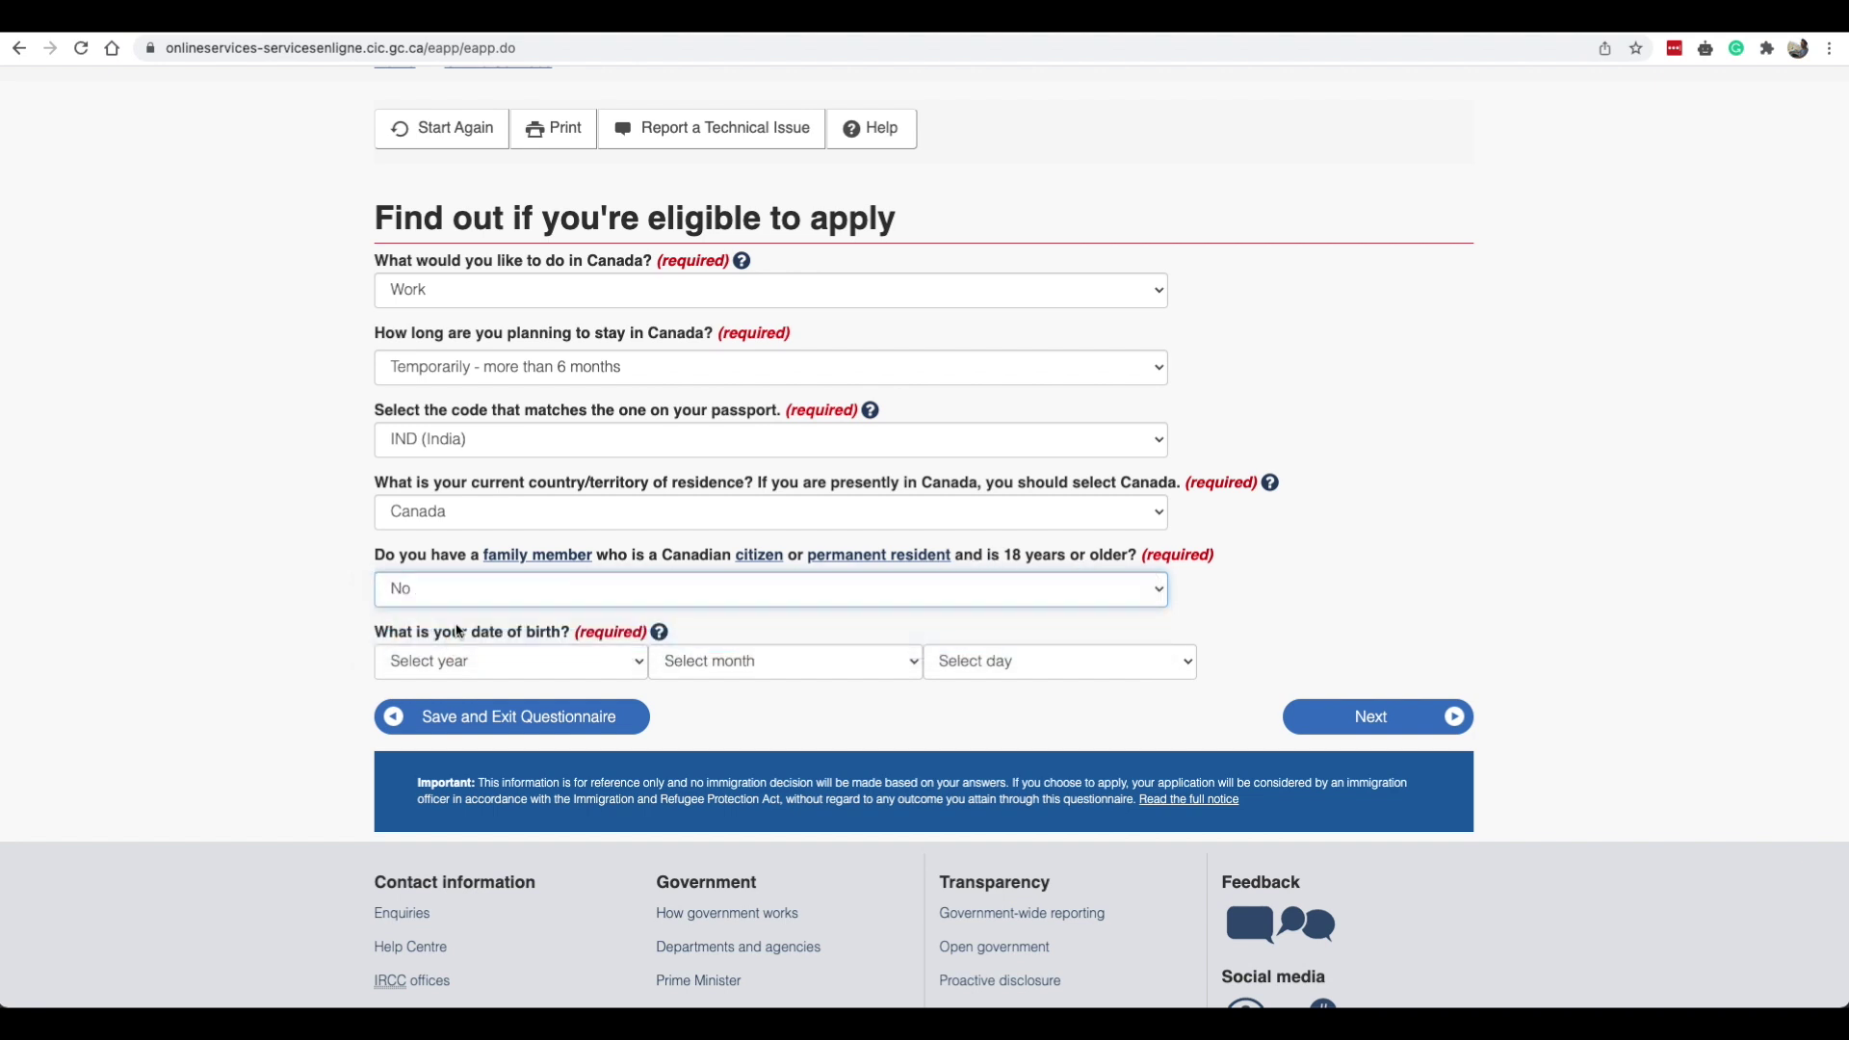
{"action": "left_click", "coordinate": [470, 666]}
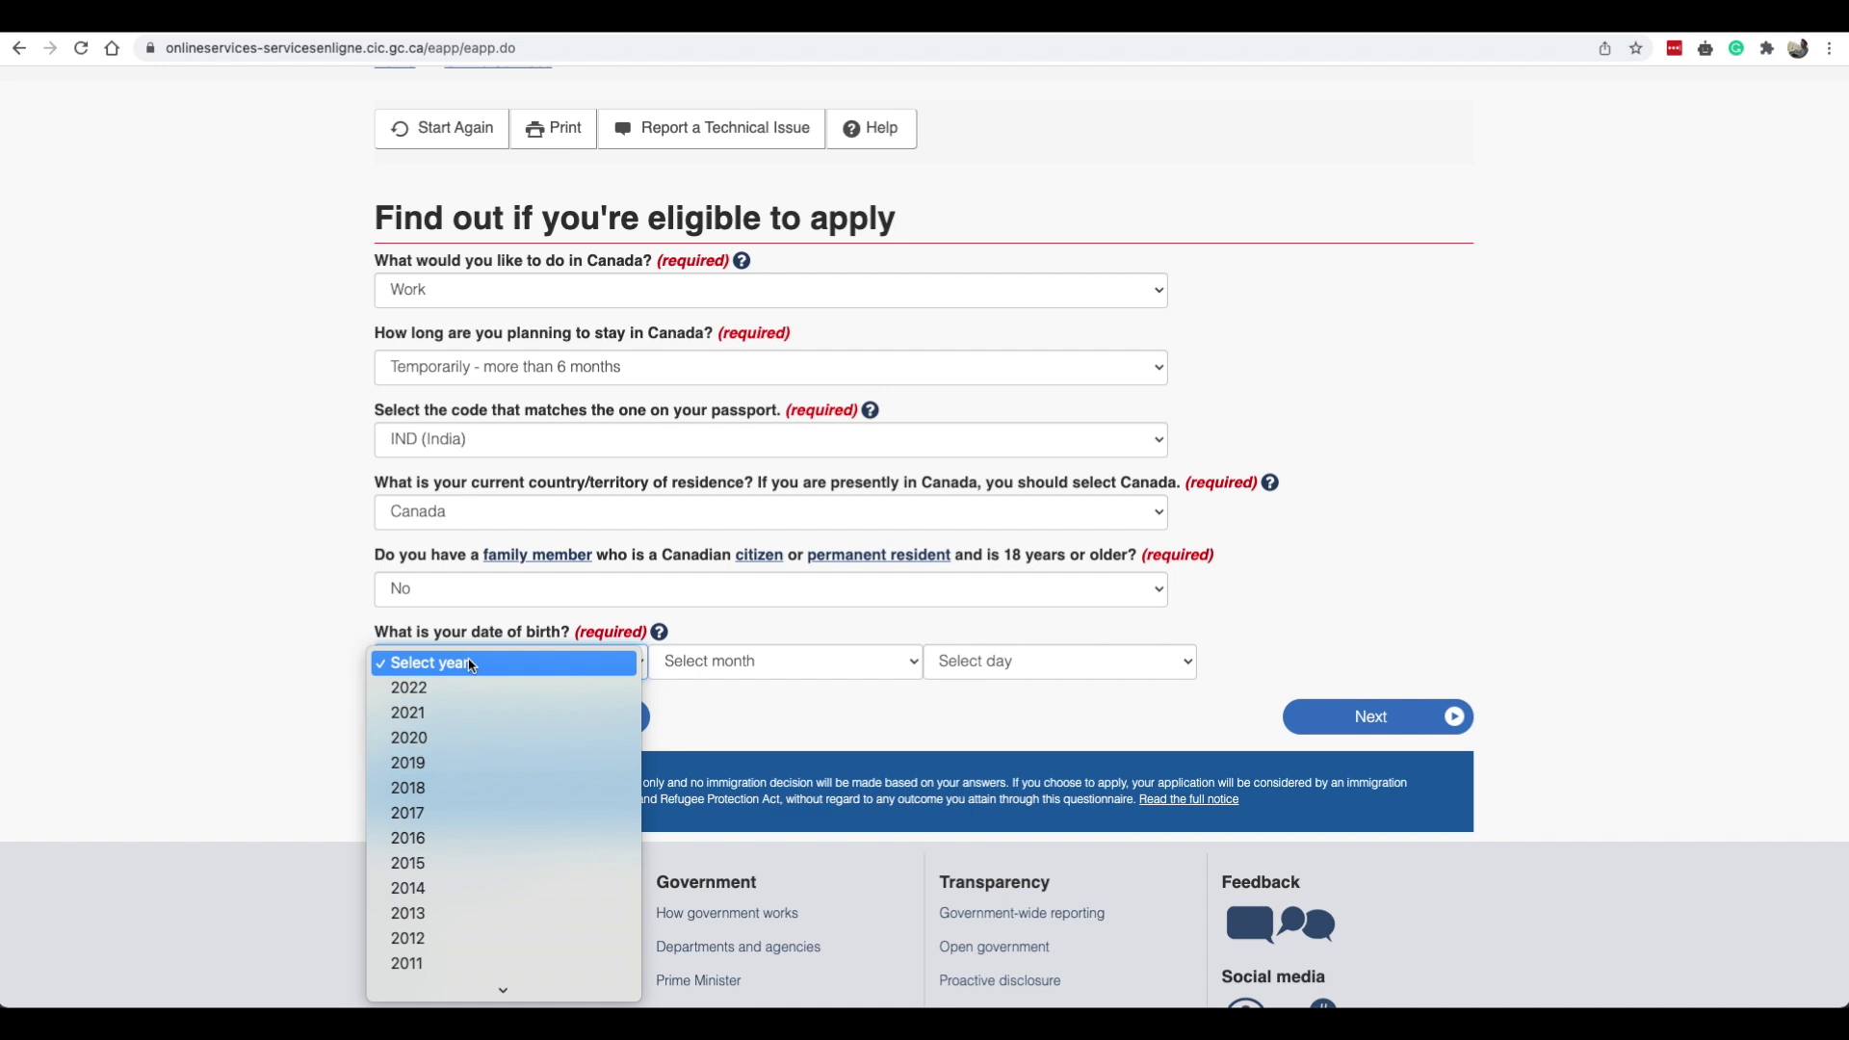
{"action": "left_click", "coordinate": [471, 665]}
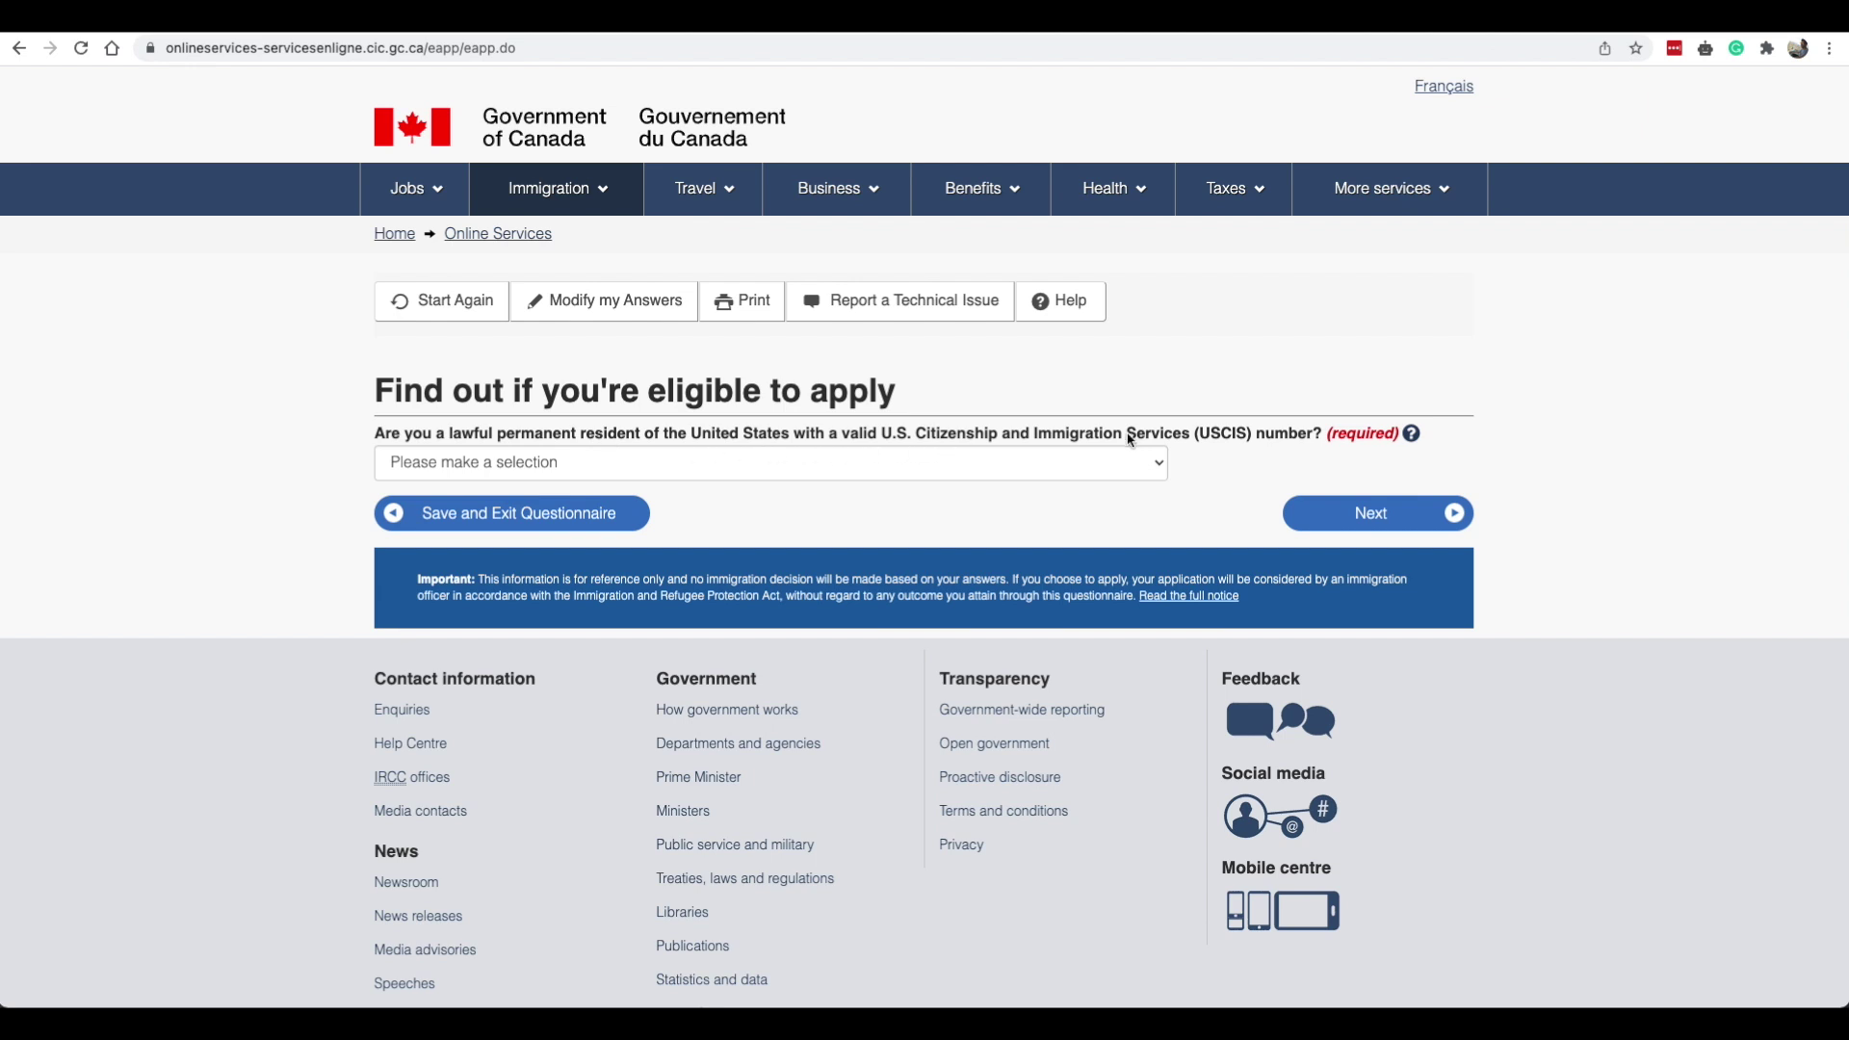
Answer No to U.S. permanent residency, choose Student status, and answer No to on-campus work.
{"action": "left_click", "coordinate": [1045, 467]}
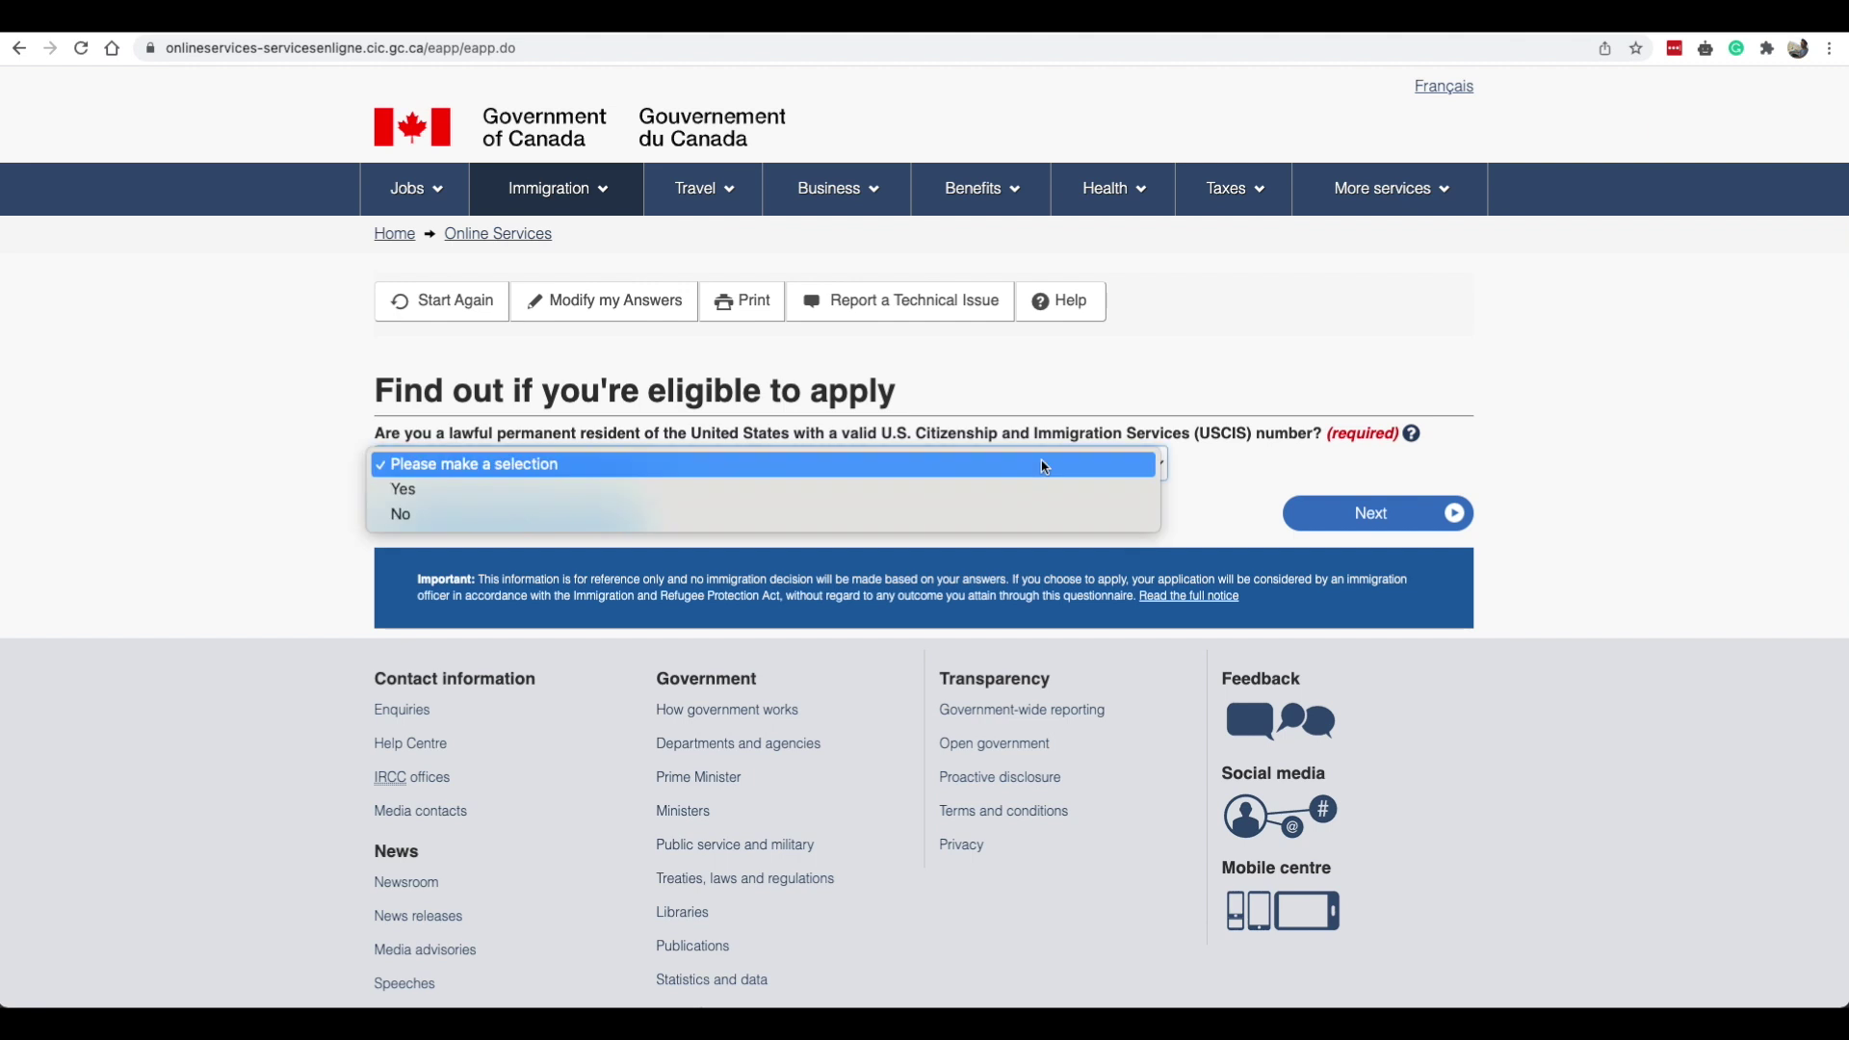
{"action": "left_click", "coordinate": [789, 511]}
{"action": "left_click", "coordinate": [1432, 515]}
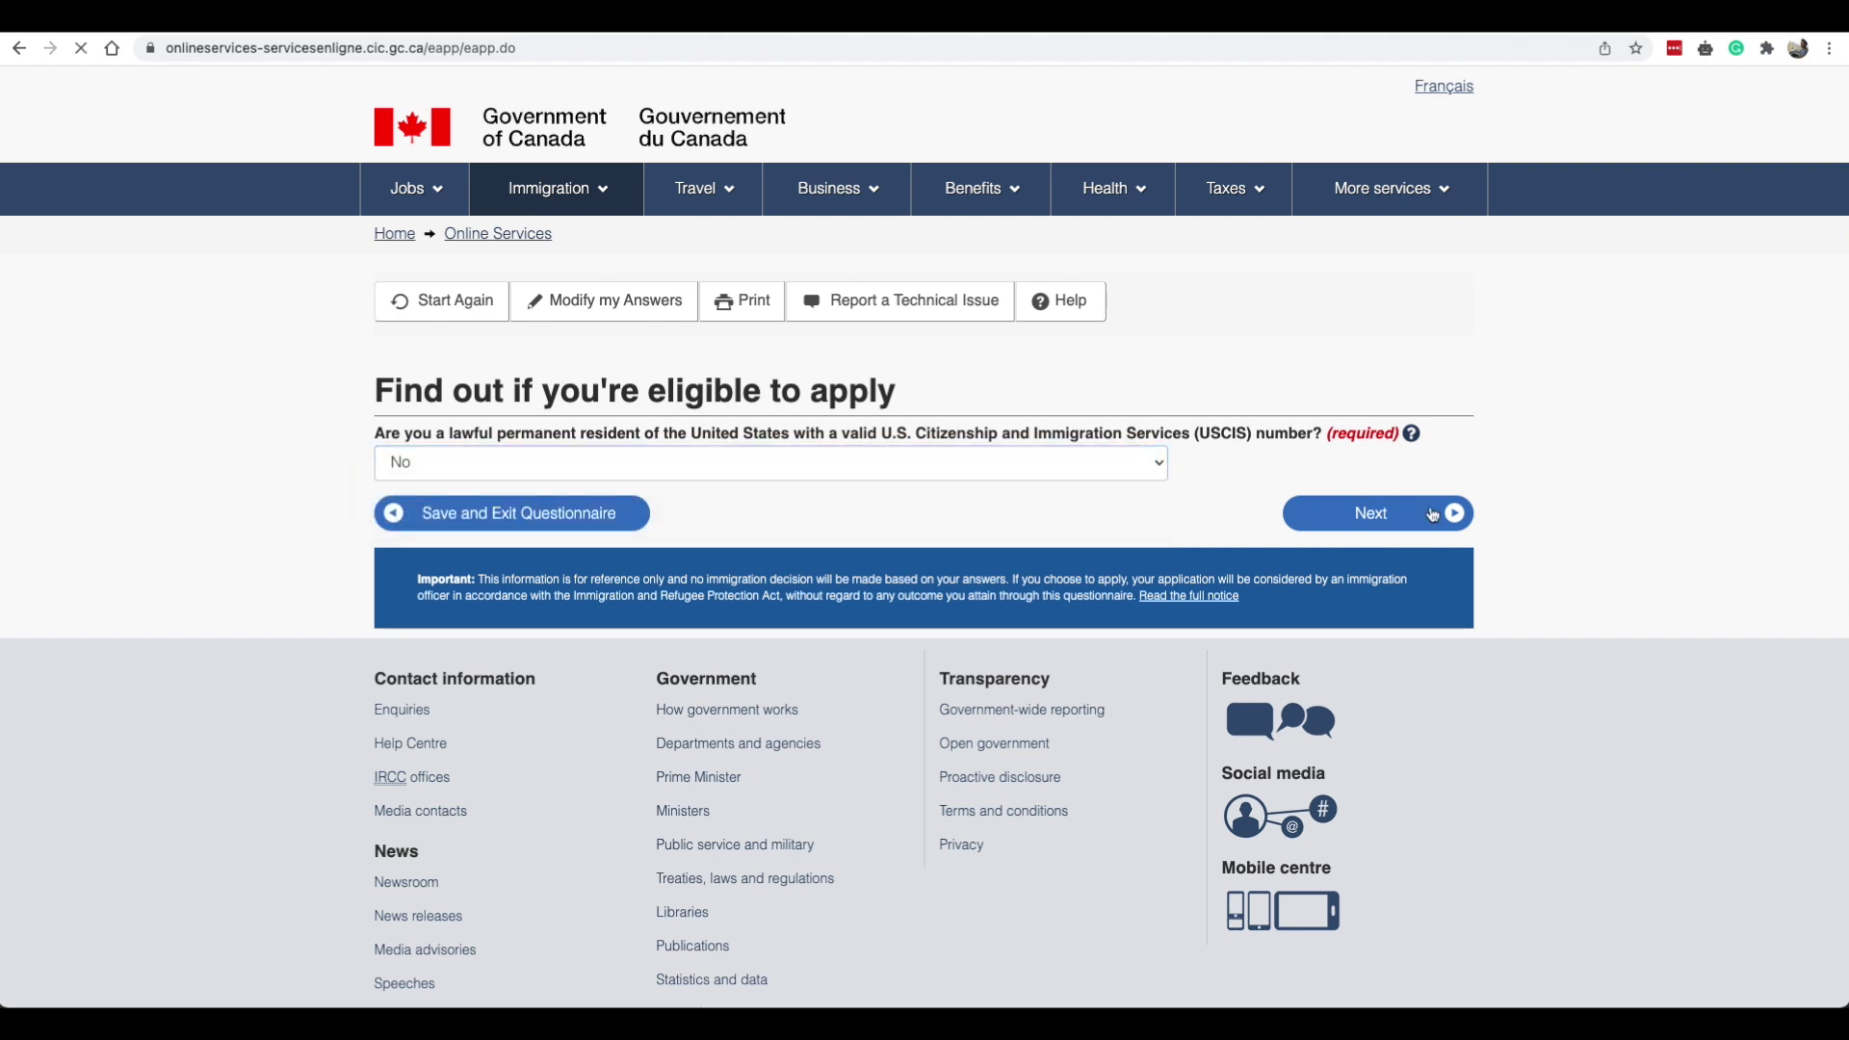
{"action": "left_click", "coordinate": [482, 473]}
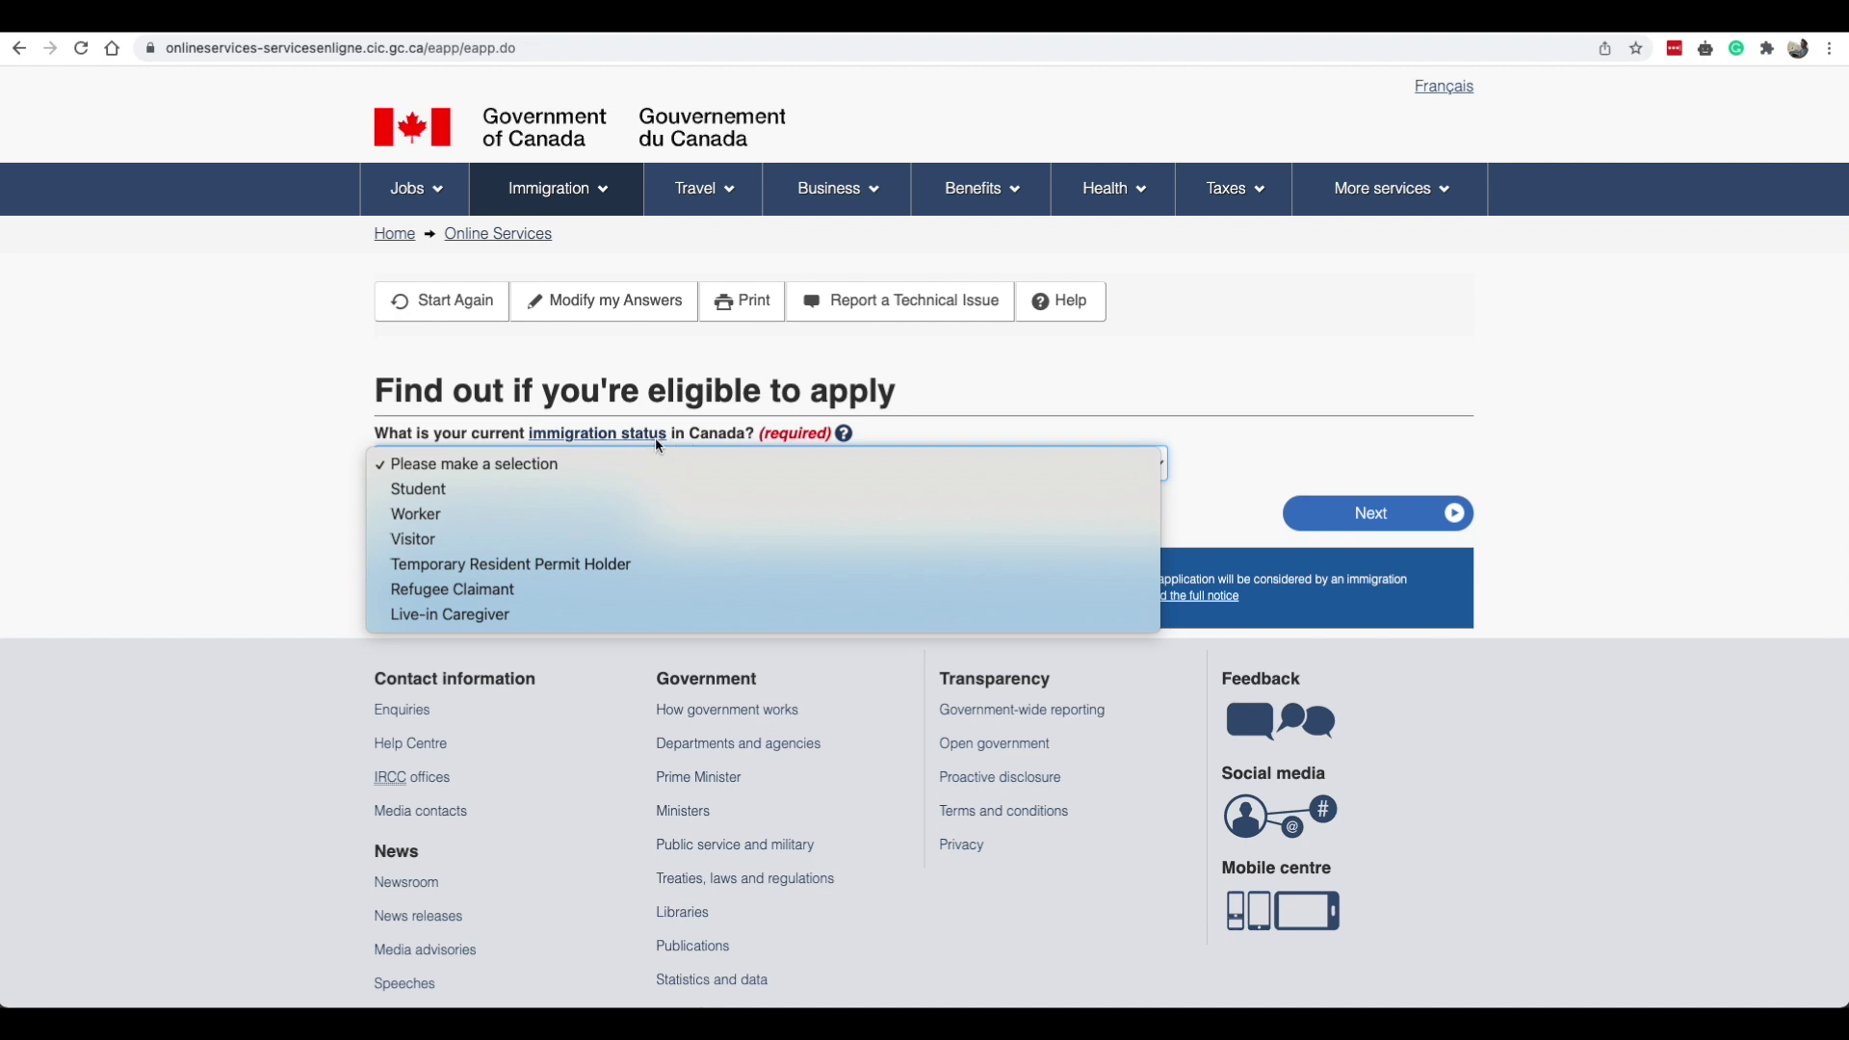
{"action": "left_click", "coordinate": [462, 502]}
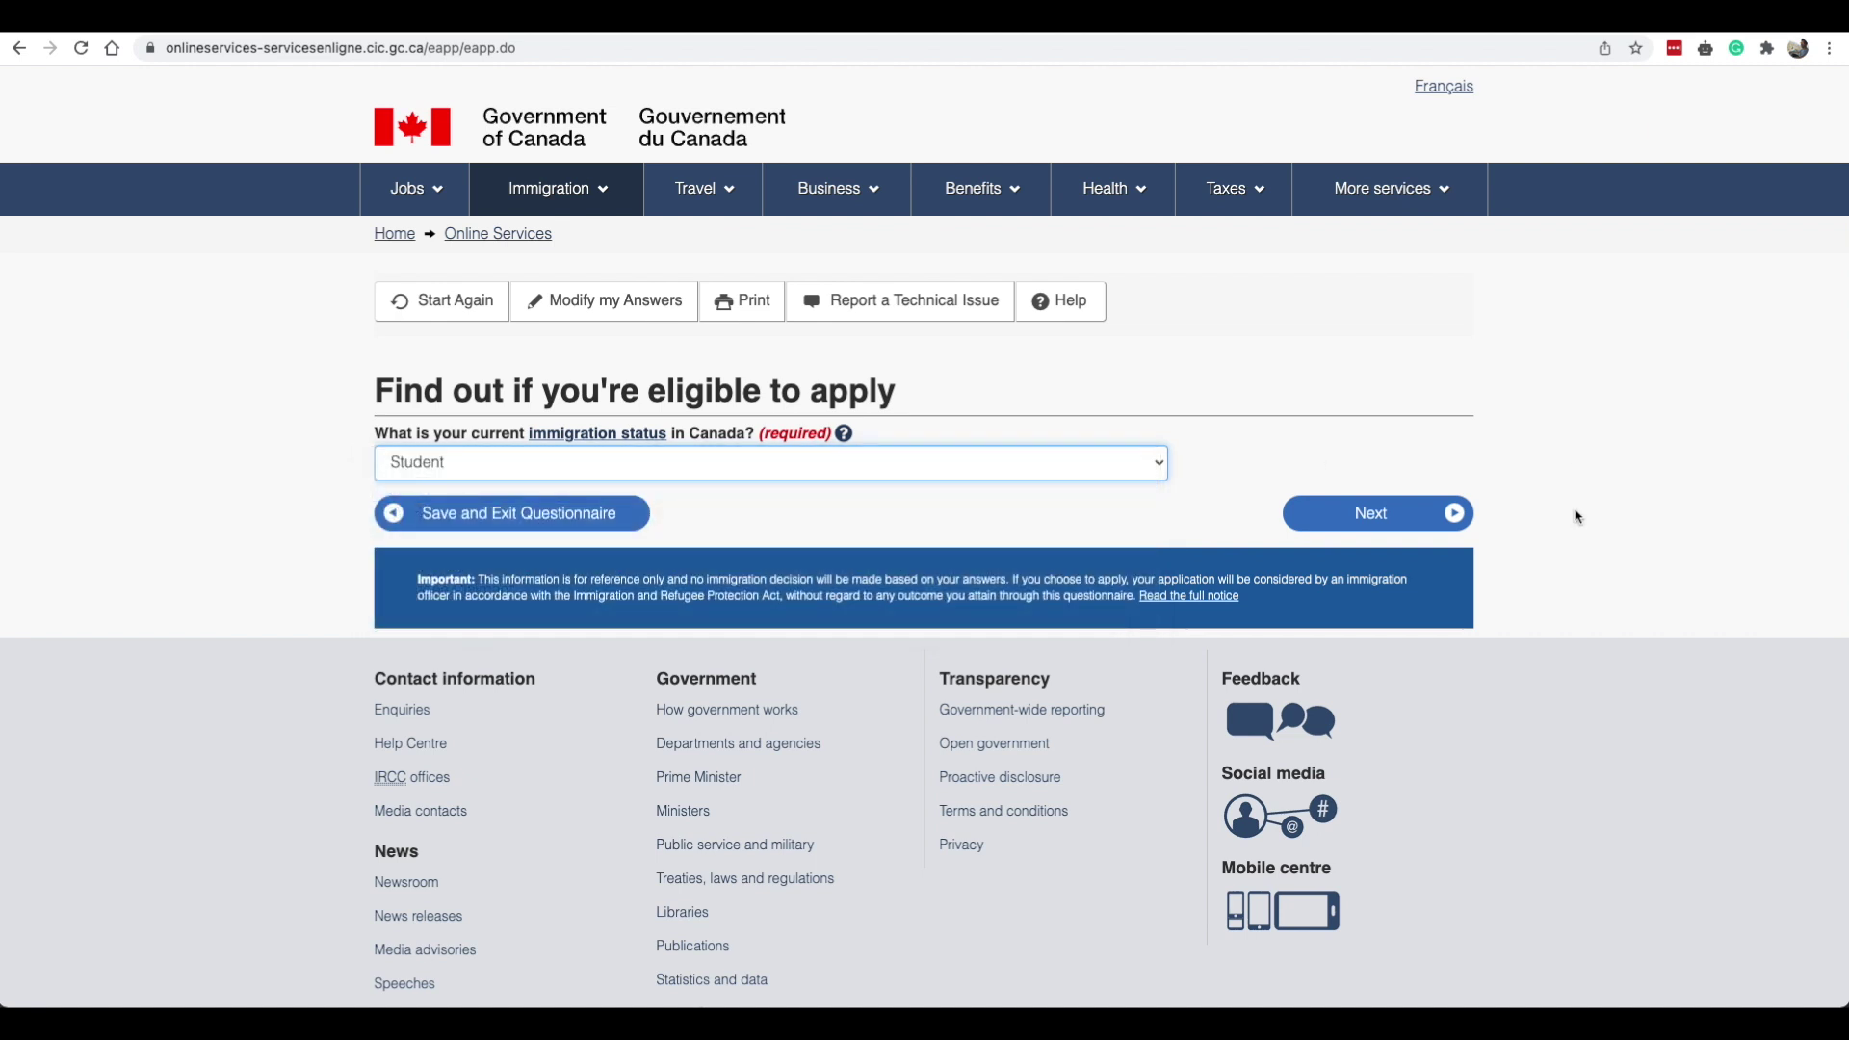
{"action": "left_click", "coordinate": [1381, 526]}
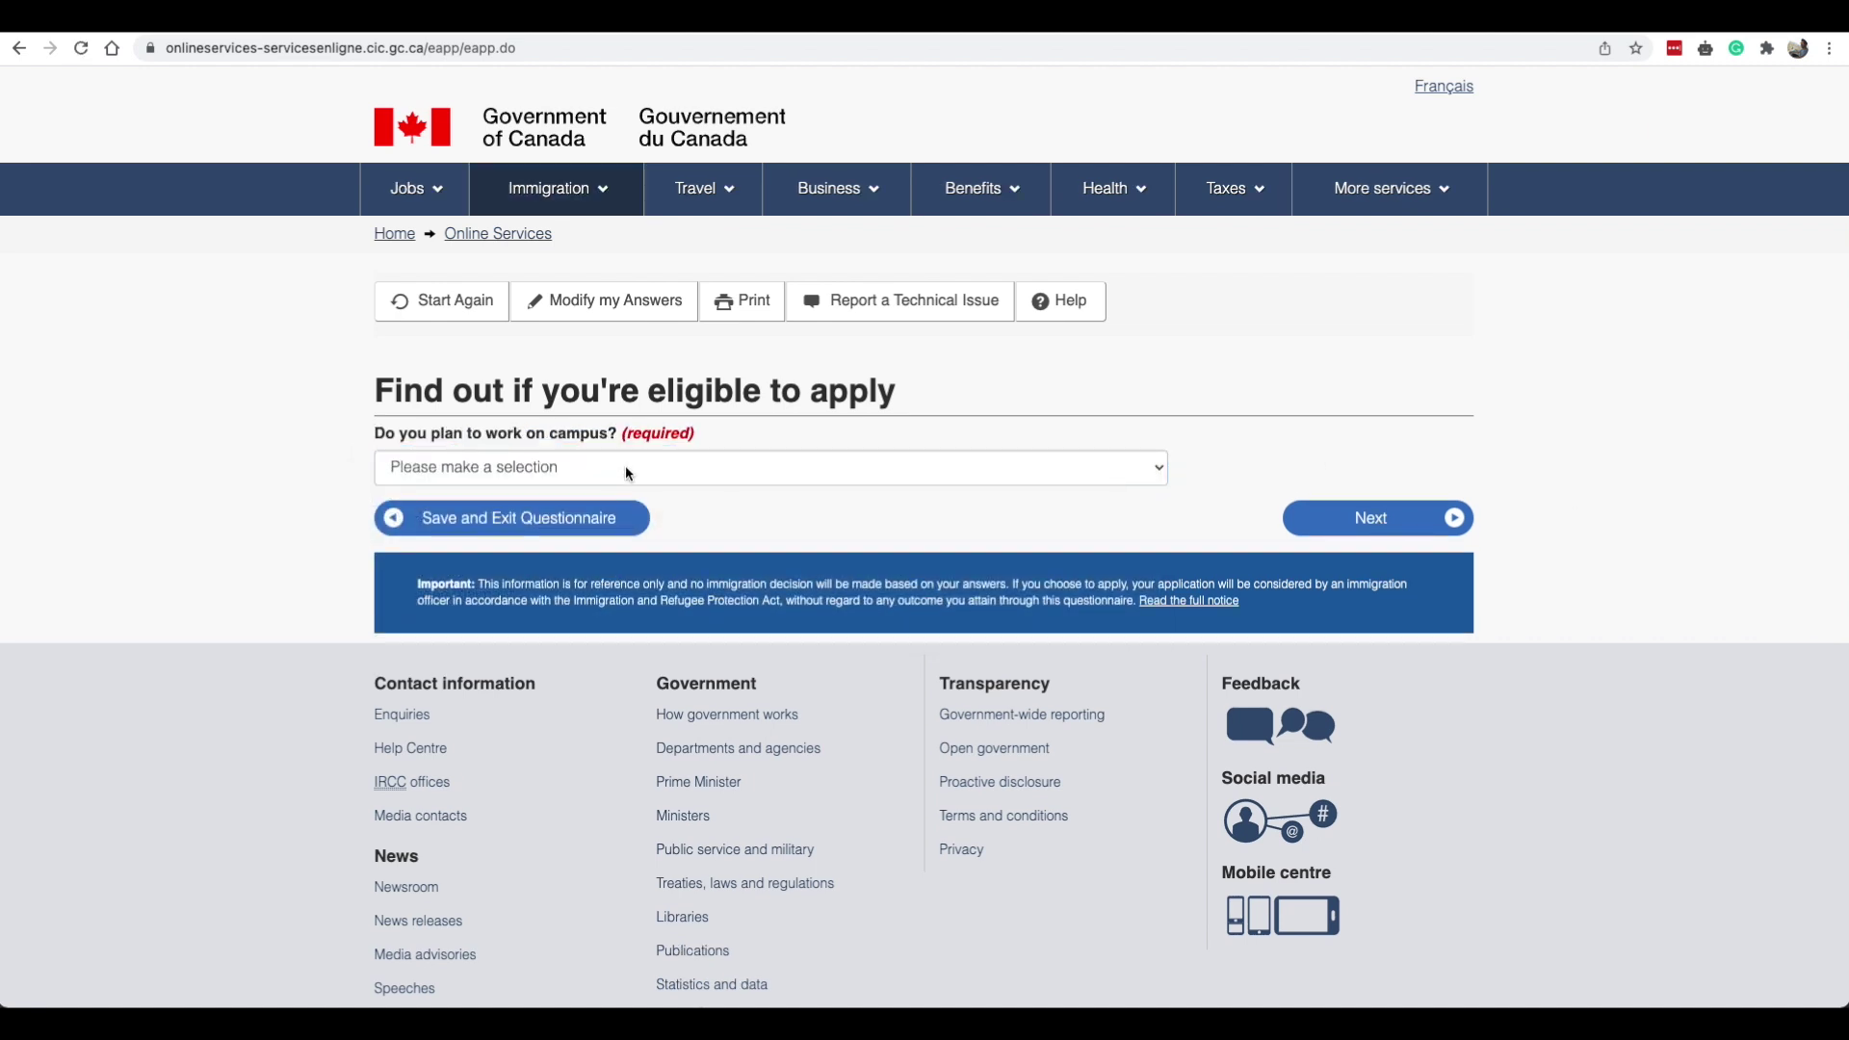
{"action": "left_click", "coordinate": [552, 472]}
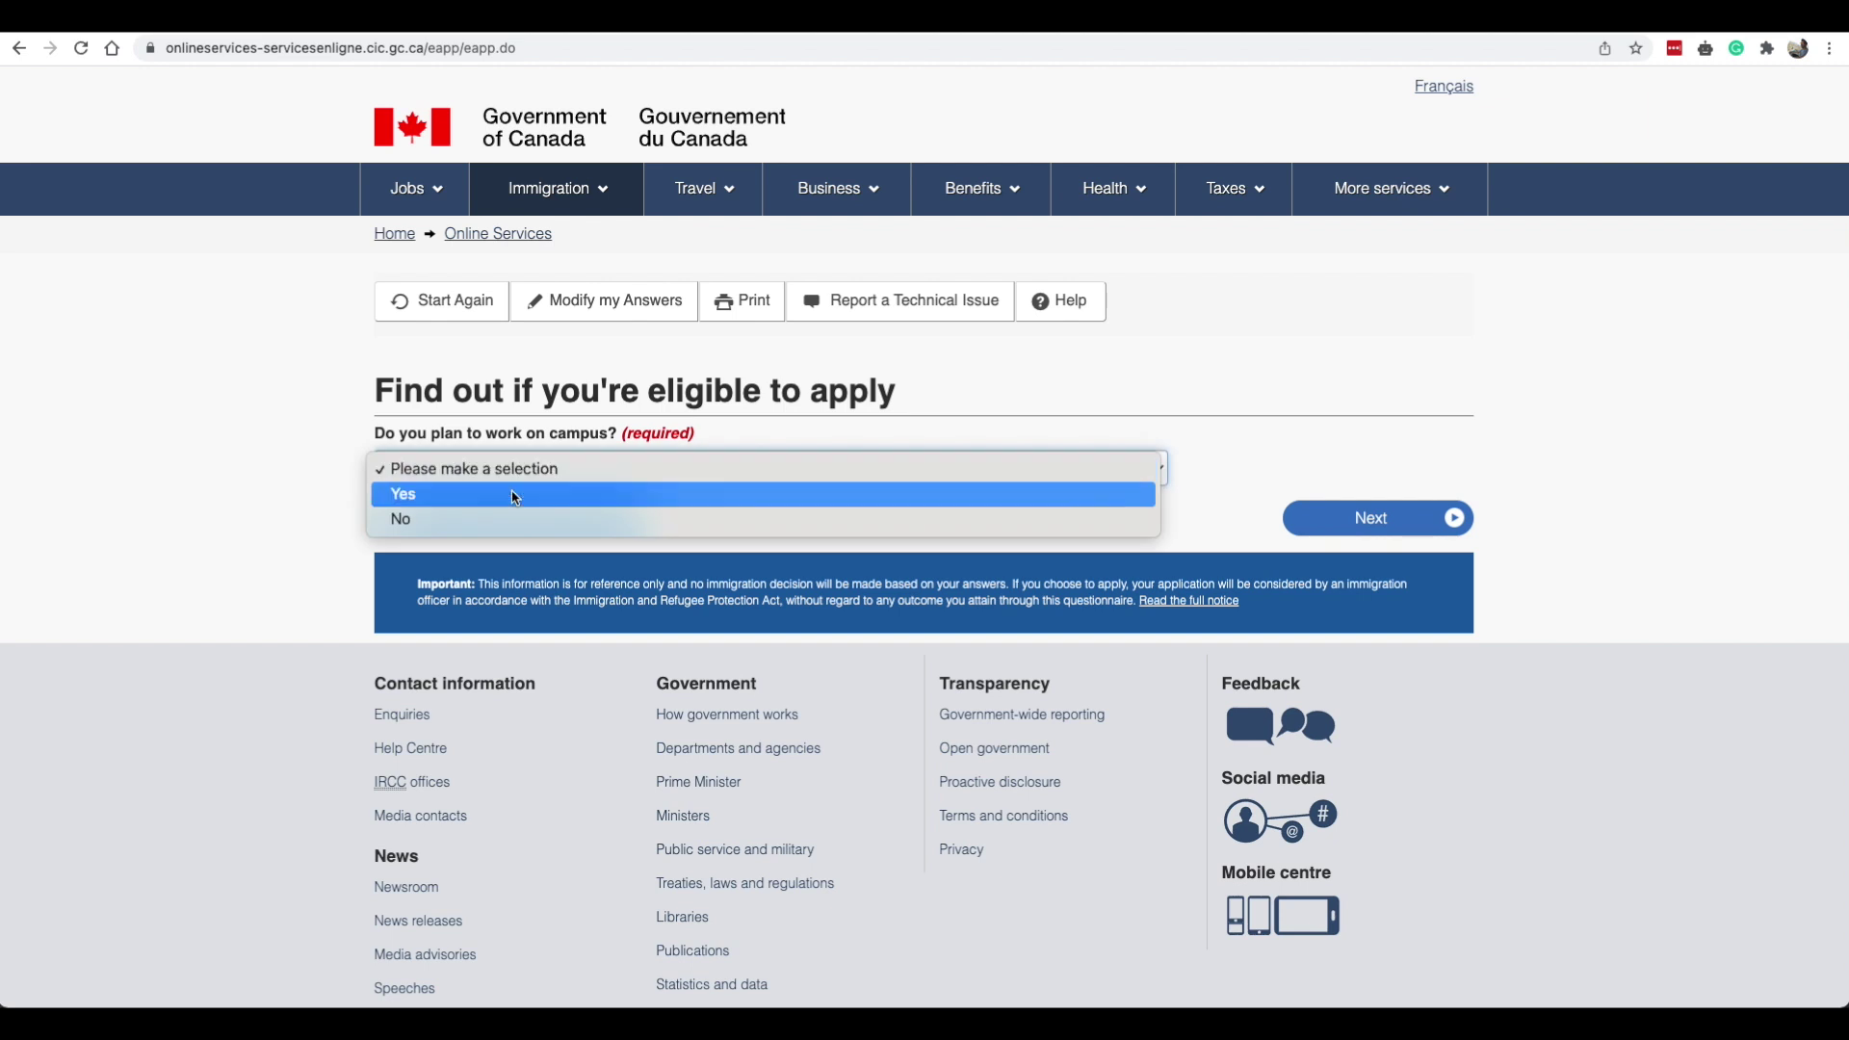
{"action": "left_click", "coordinate": [475, 520]}
{"action": "left_click", "coordinate": [1355, 517]}
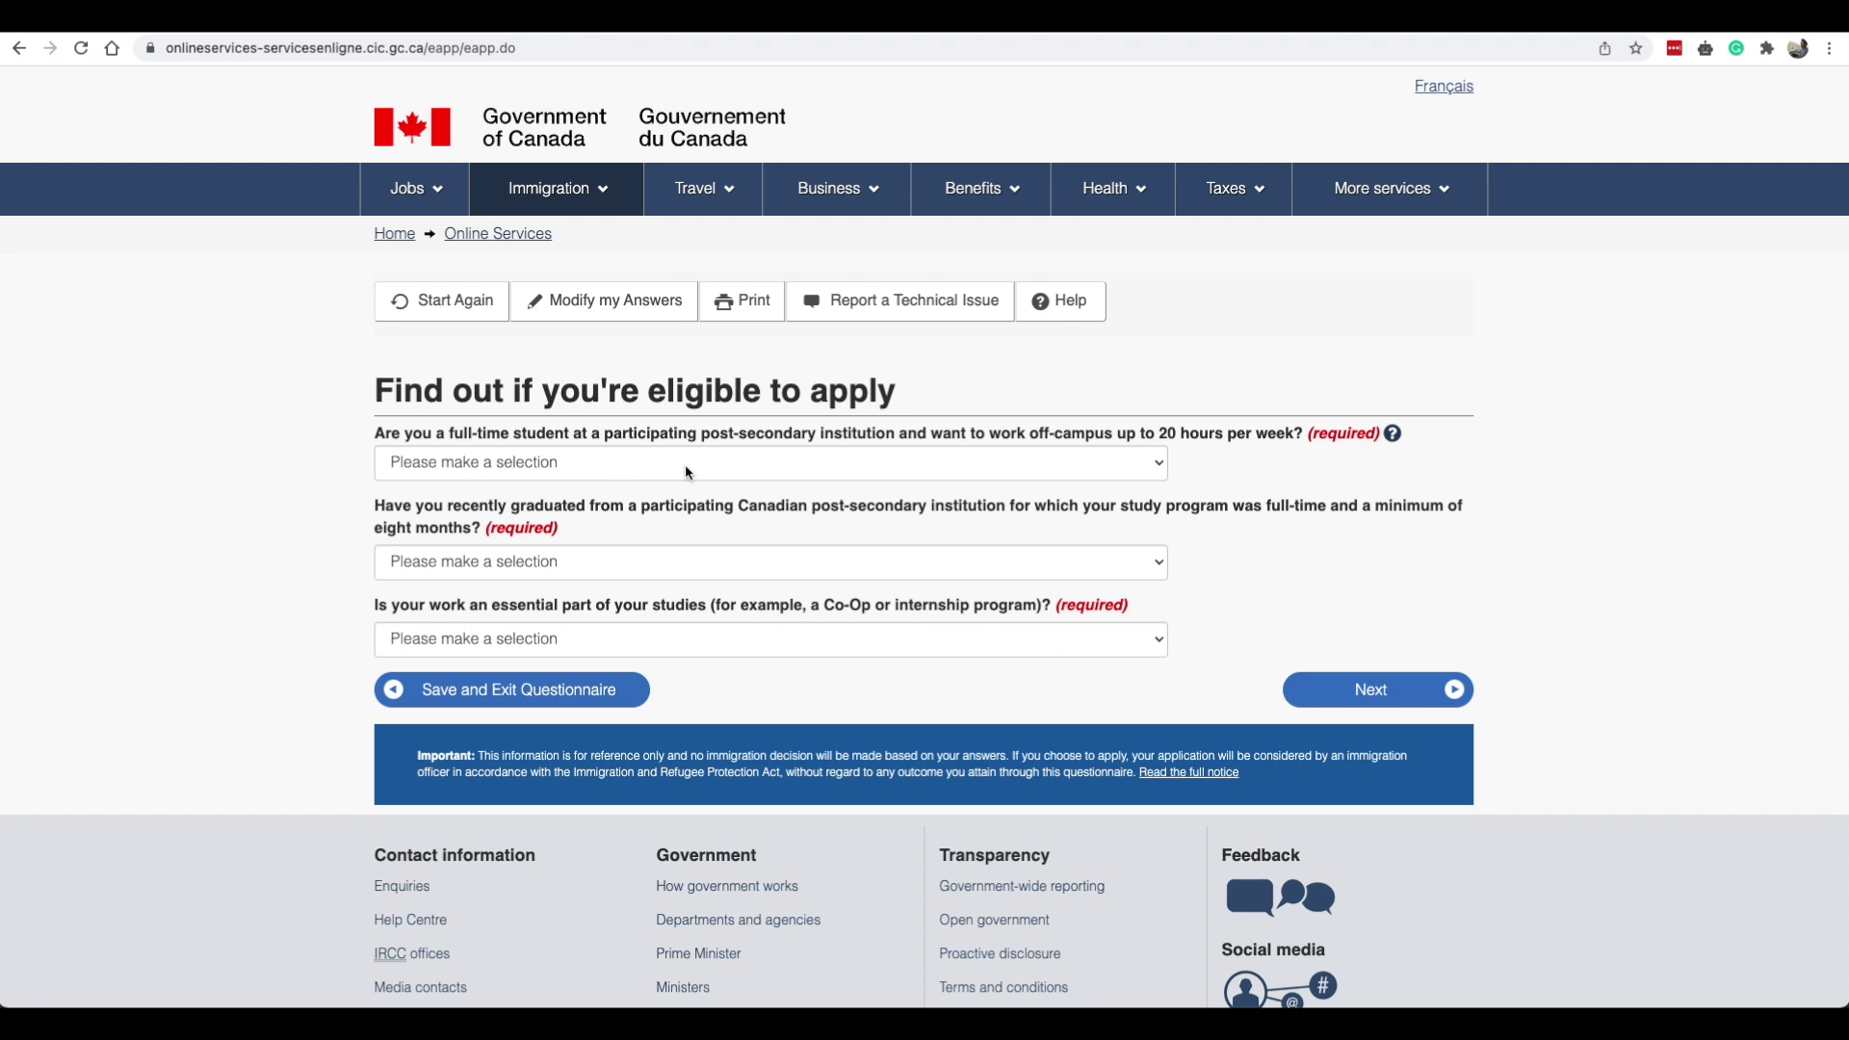
Answer No to off-campus work, Yes to recent graduation, and No to co-op, then submit.
{"action": "left_click", "coordinate": [1032, 472]}
{"action": "left_click", "coordinate": [1114, 516]}
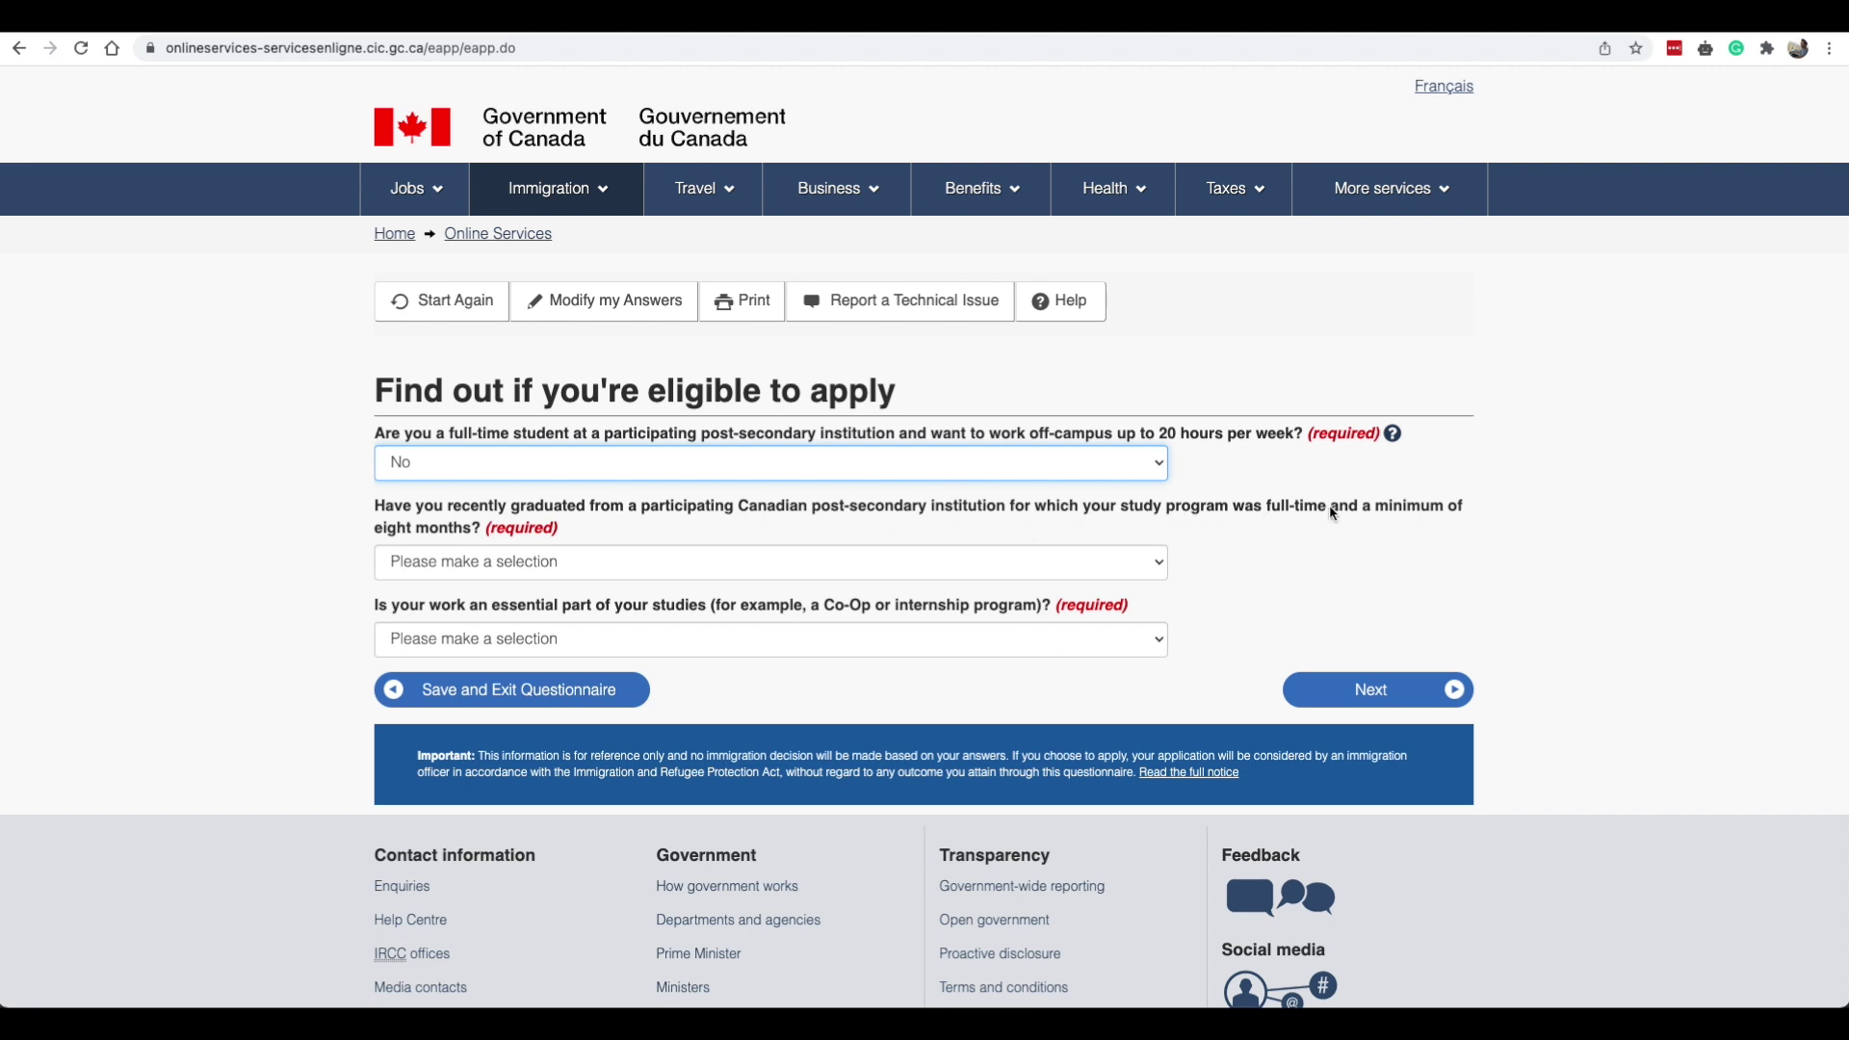
{"action": "left_click", "coordinate": [495, 563]}
{"action": "left_click", "coordinate": [497, 589]}
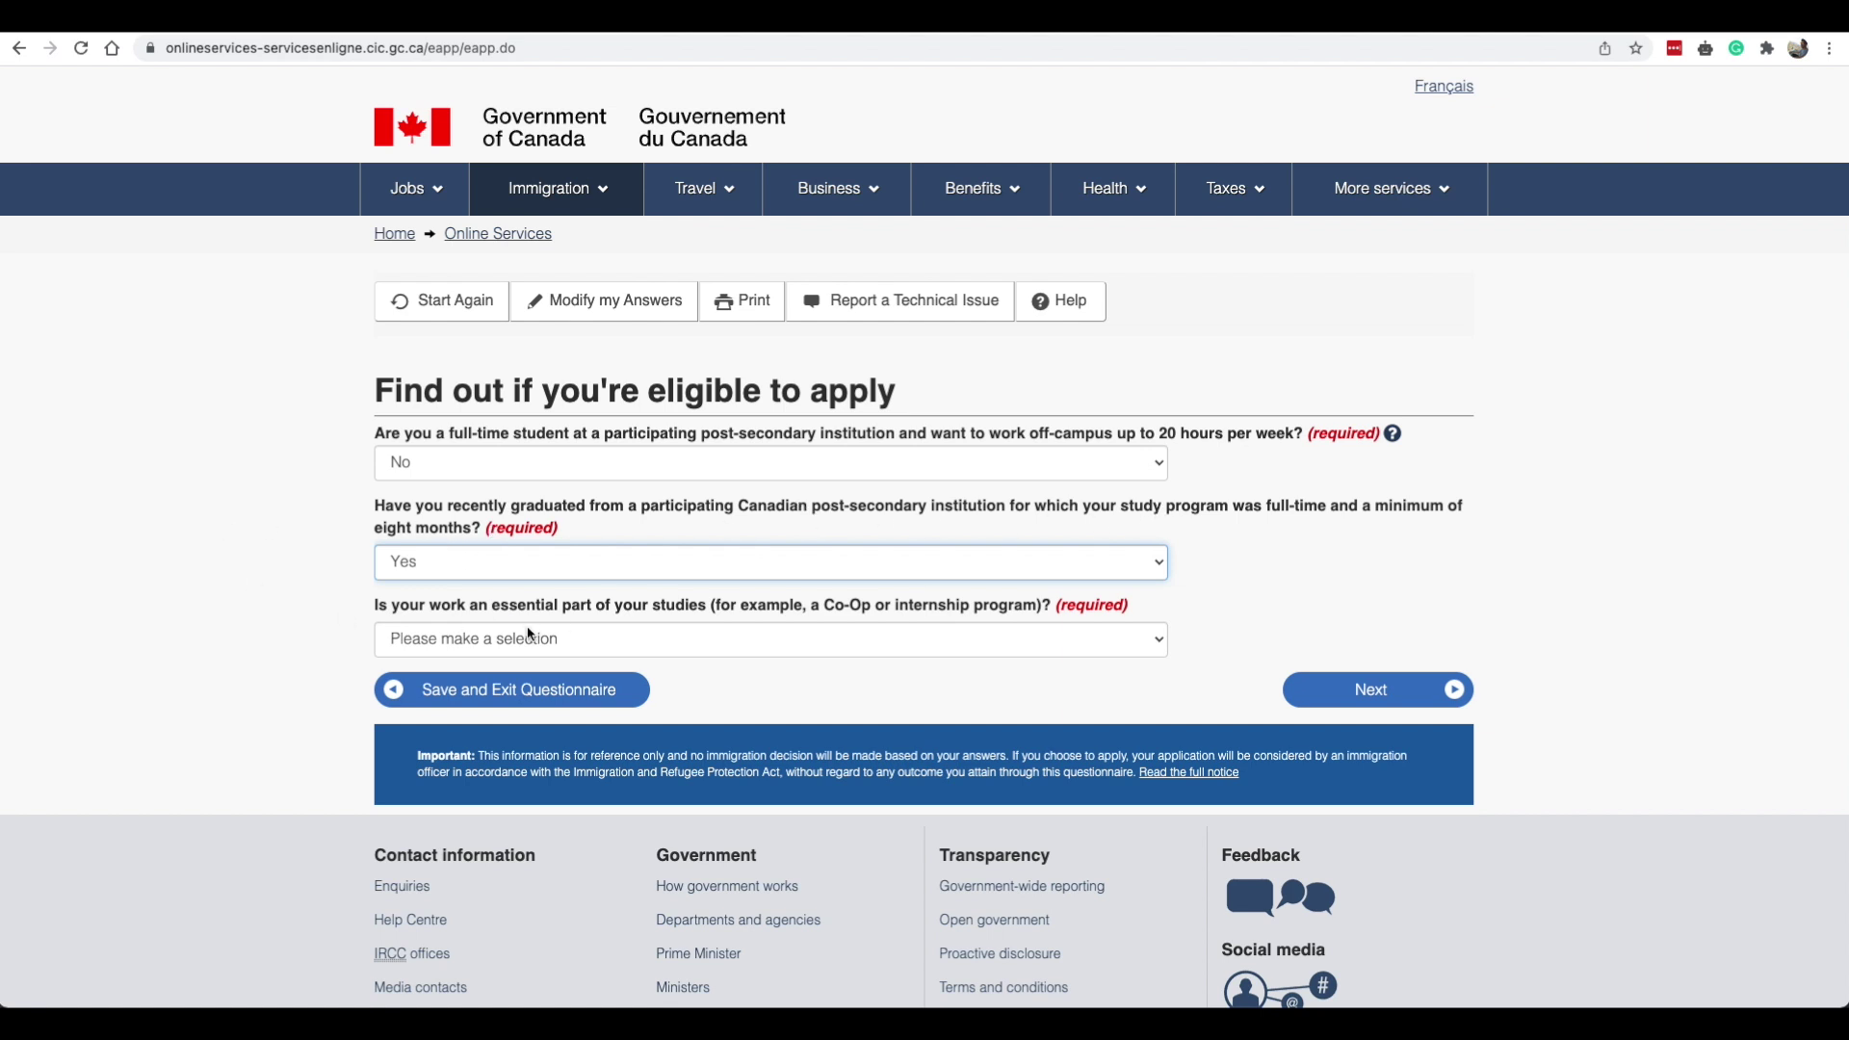
{"action": "left_click", "coordinate": [617, 635]}
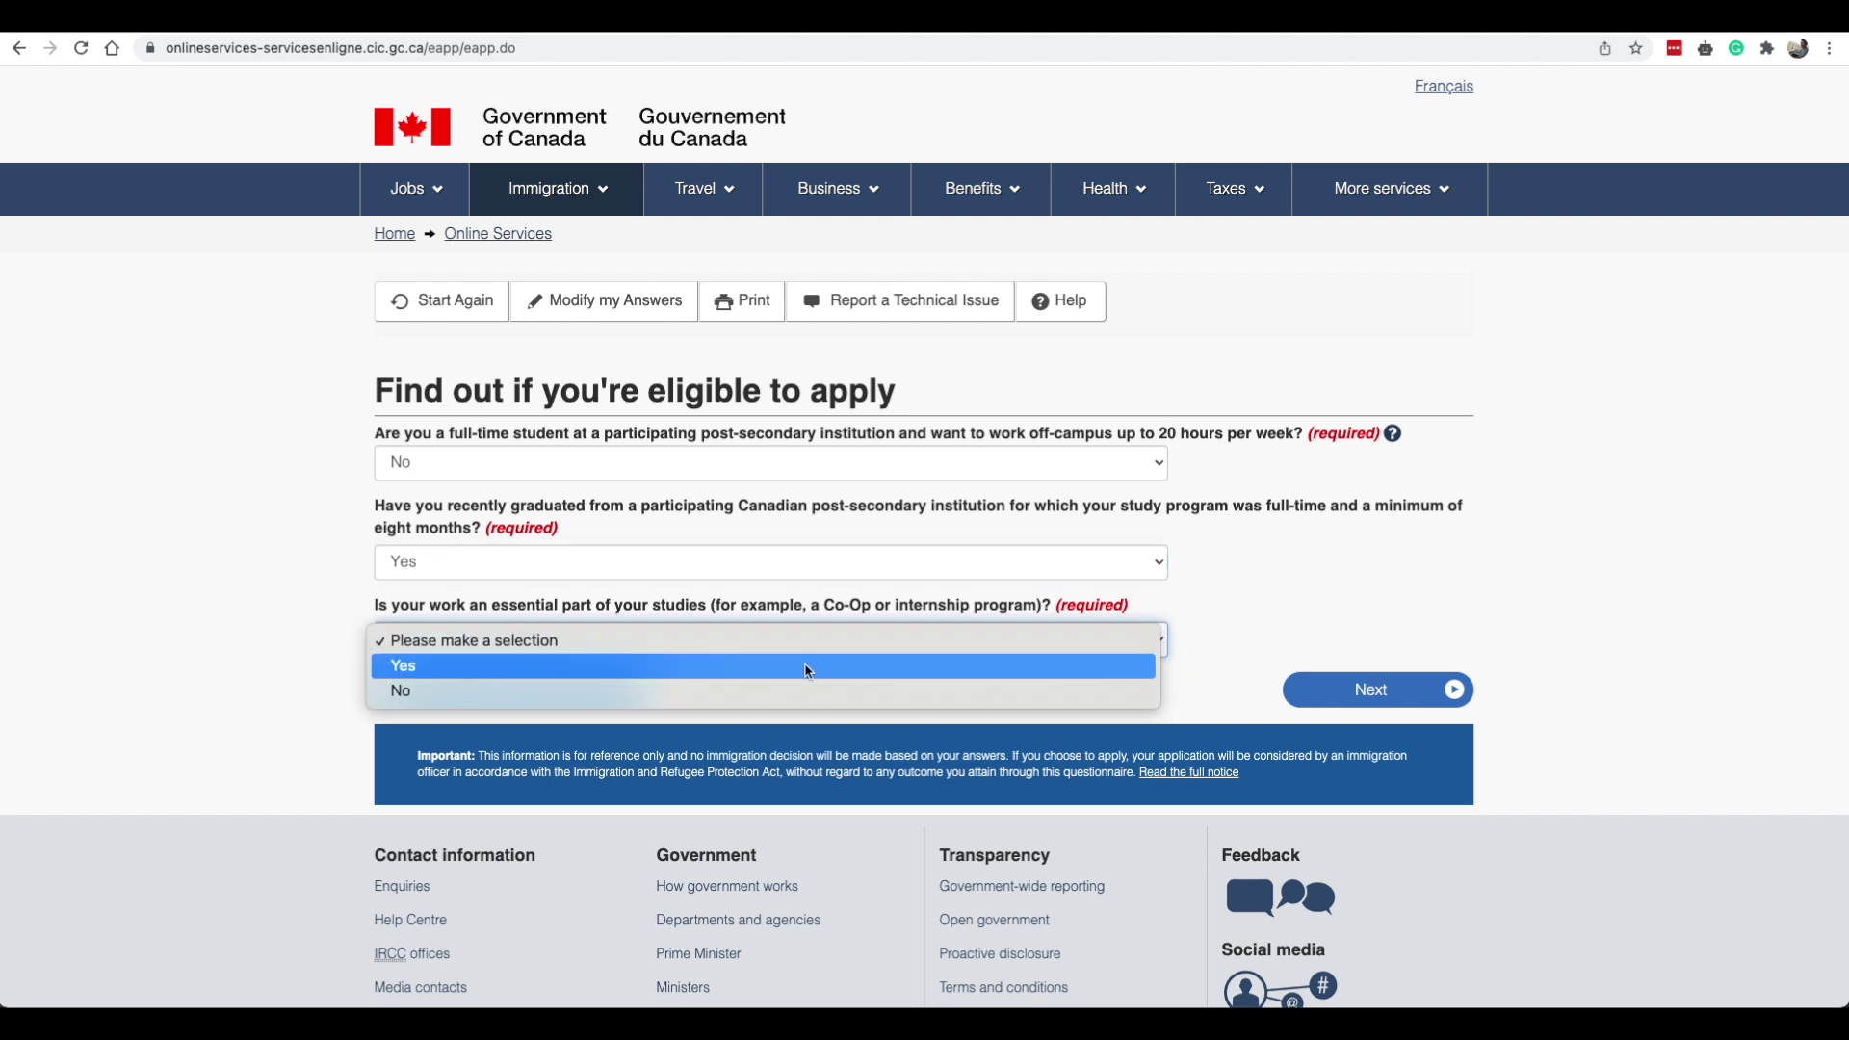
{"action": "left_click", "coordinate": [749, 691]}
{"action": "left_click", "coordinate": [1386, 707]}
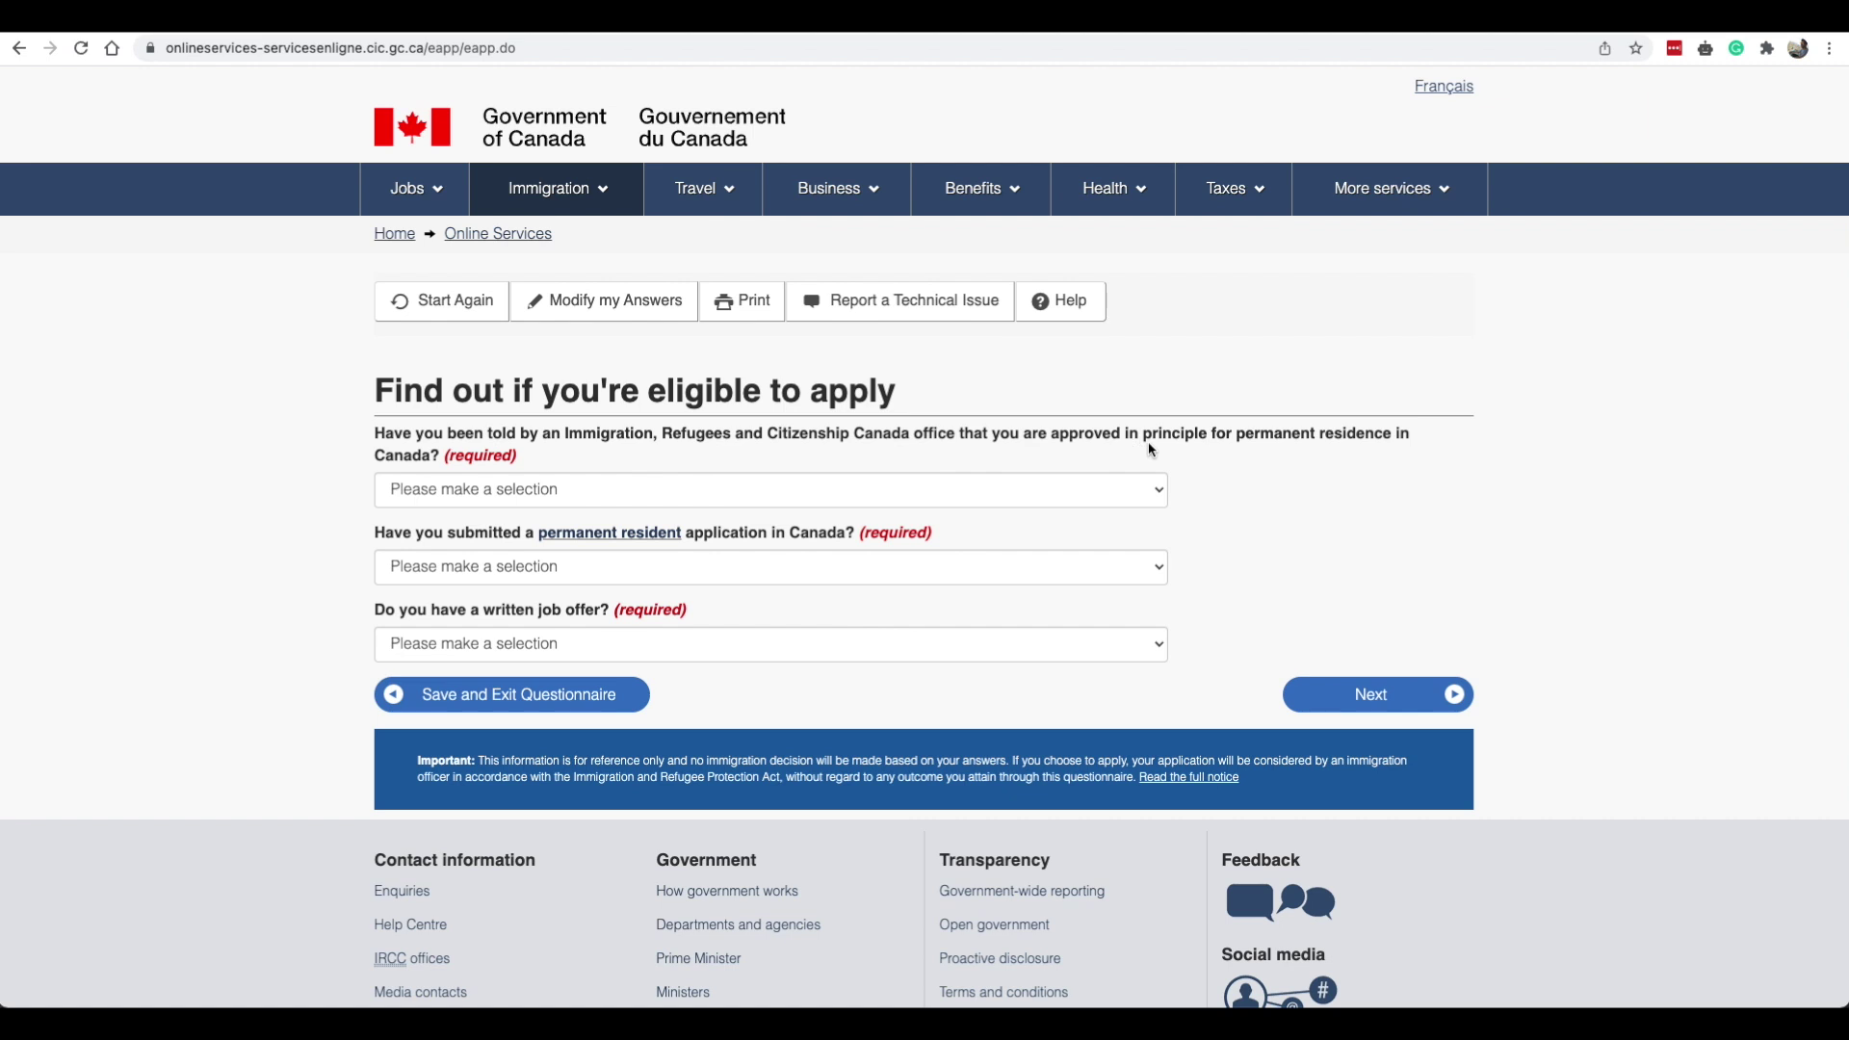
Answer No to PR approval in principle, a PR application, and a written job offer.
{"action": "left_click", "coordinate": [493, 487]}
{"action": "left_click", "coordinate": [463, 553]}
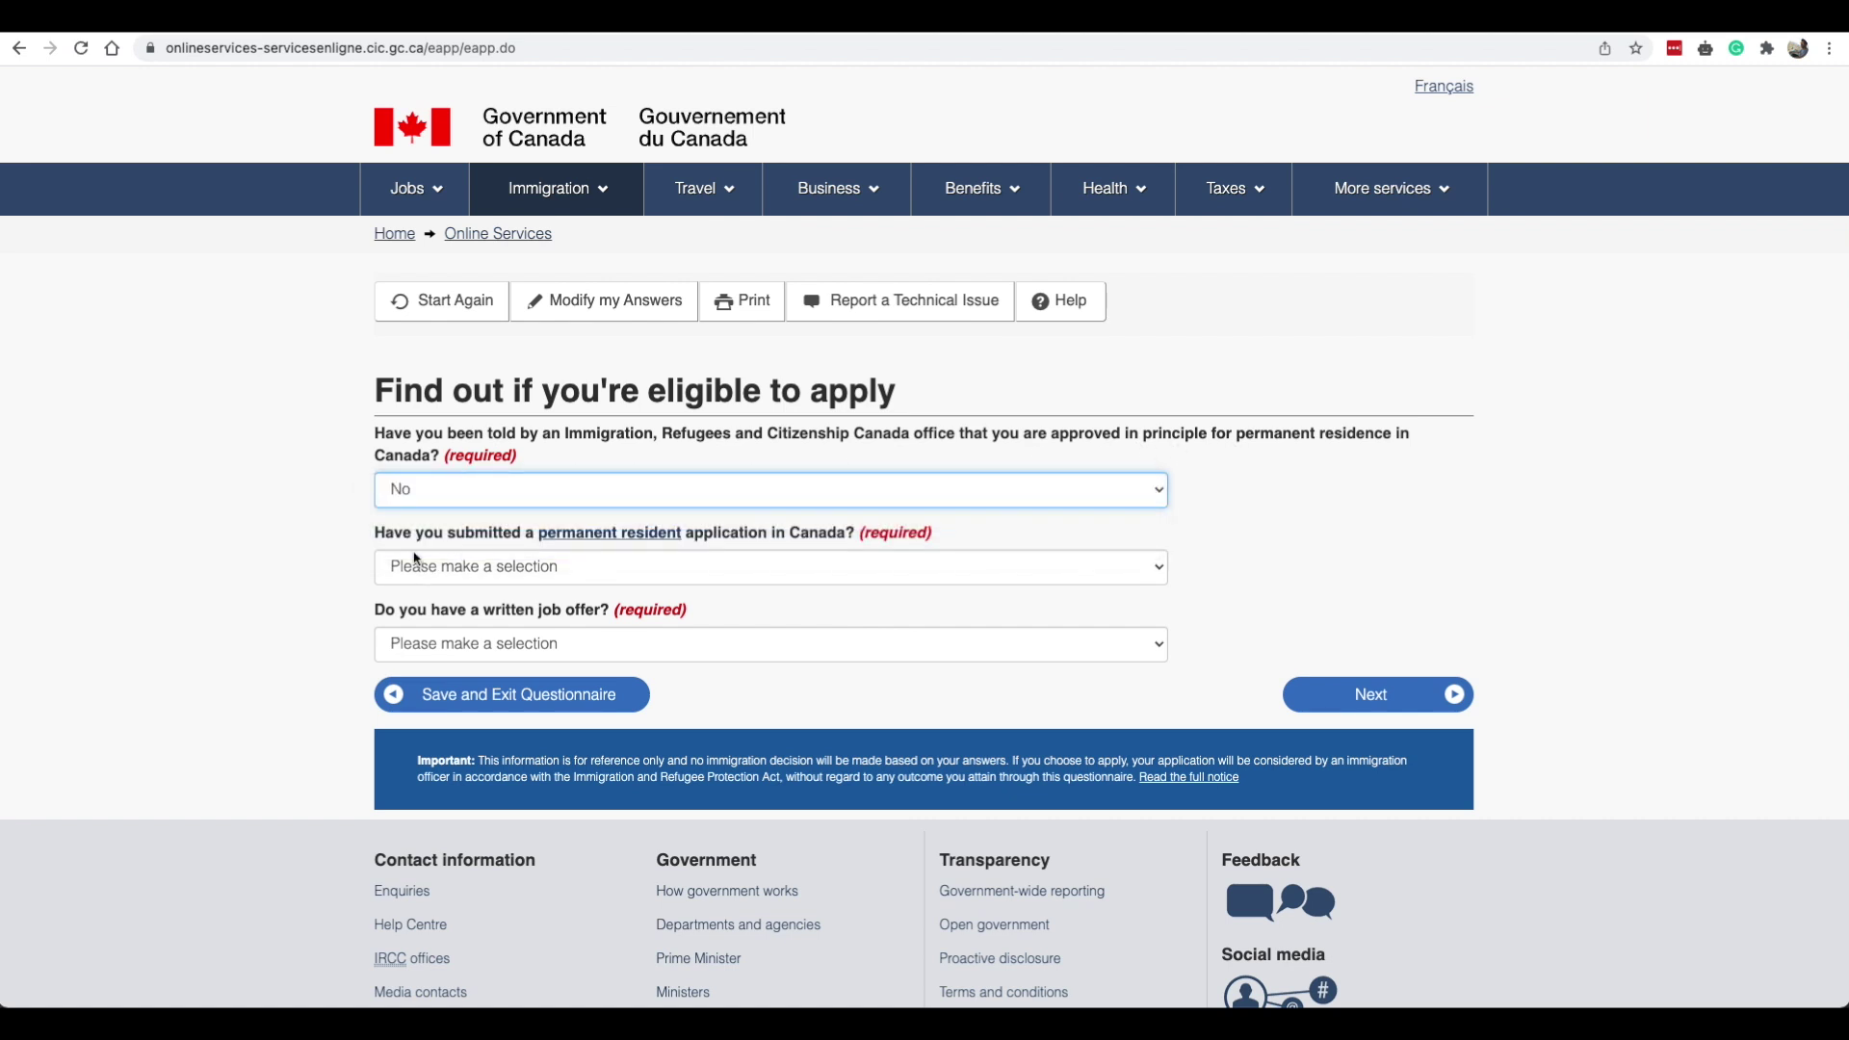
{"action": "left_click", "coordinate": [776, 565]}
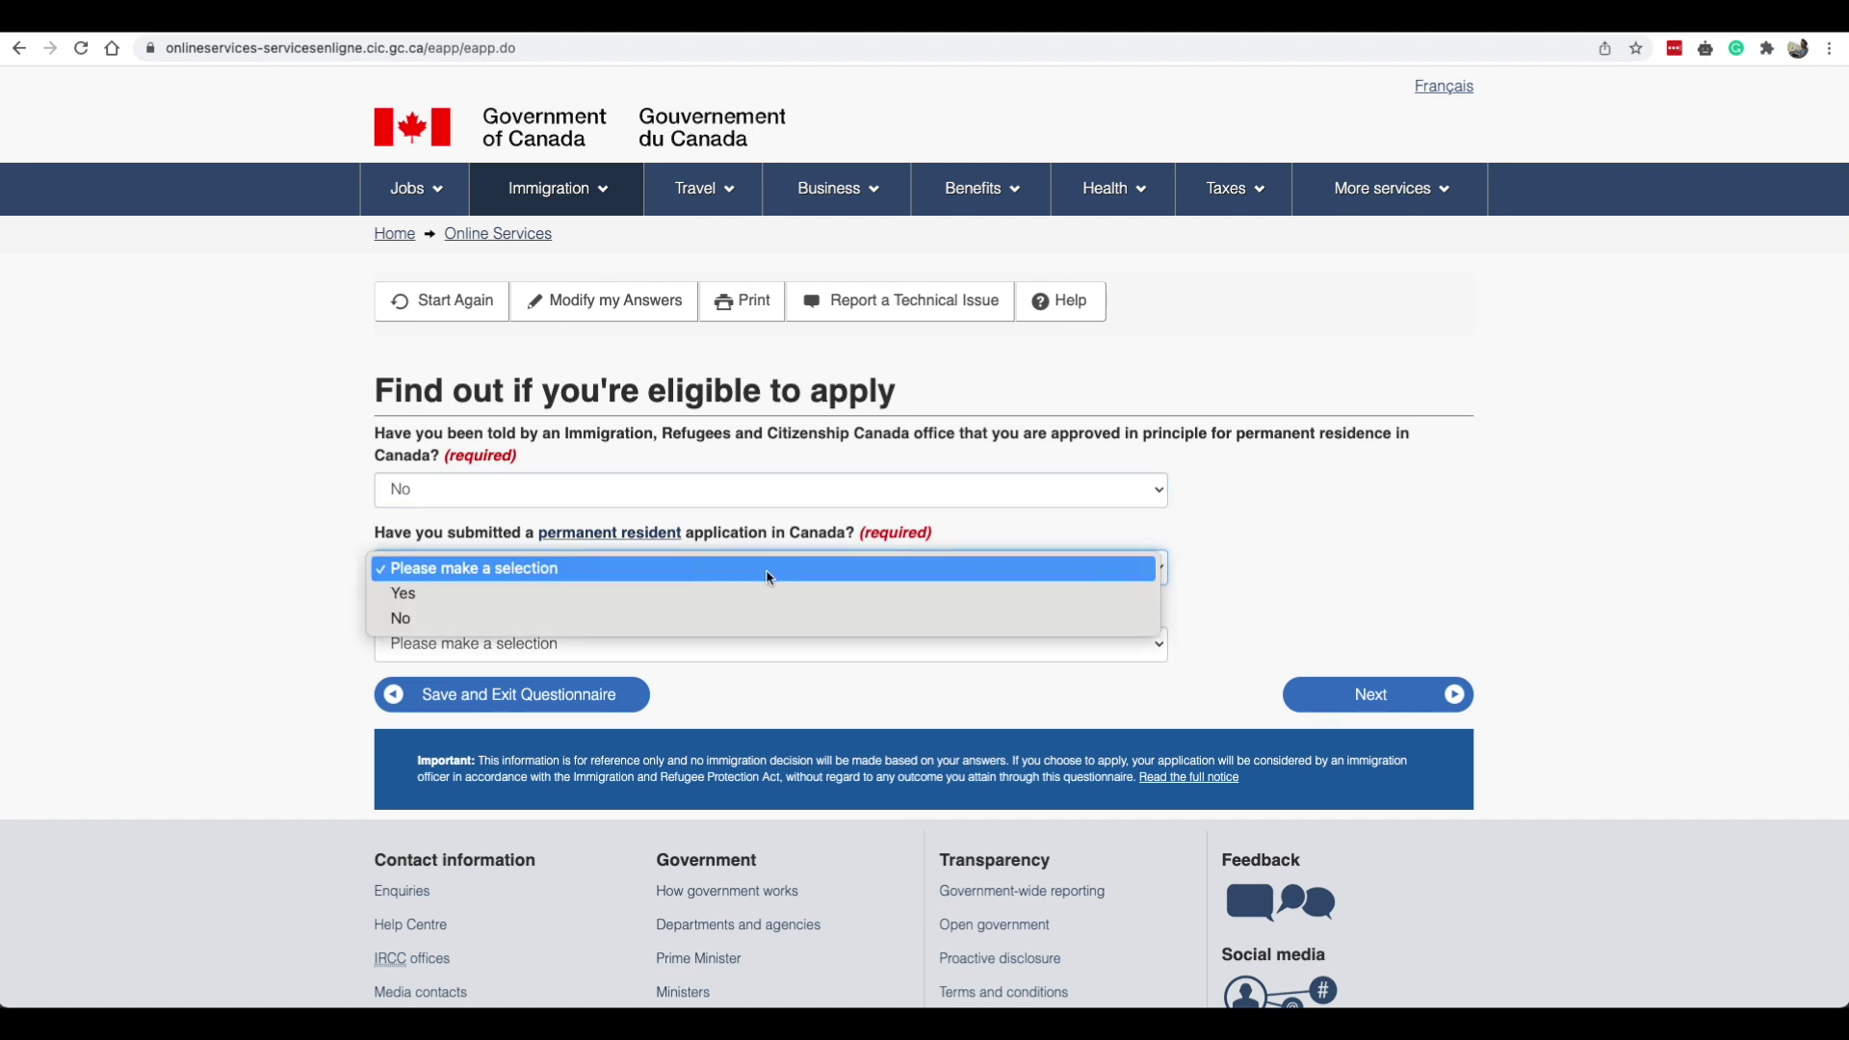
{"action": "left_click", "coordinate": [781, 621]}
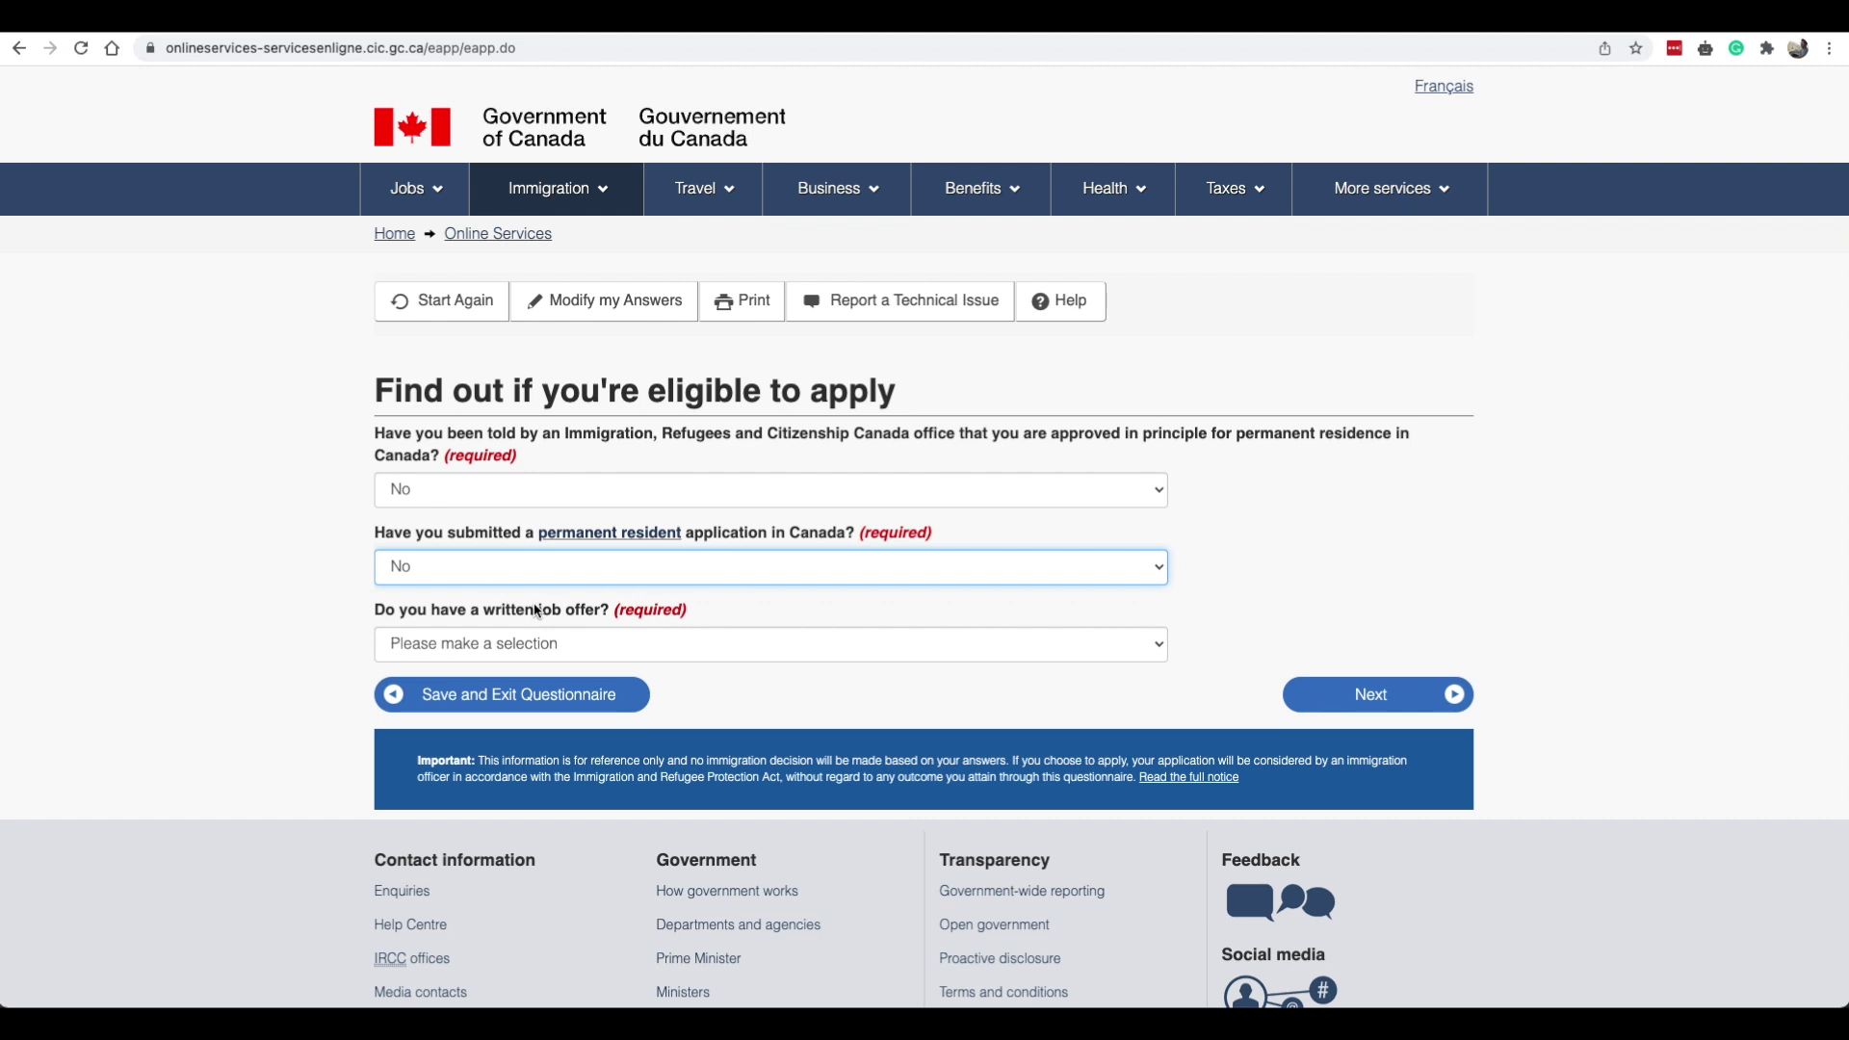
{"action": "left_click", "coordinate": [469, 643]}
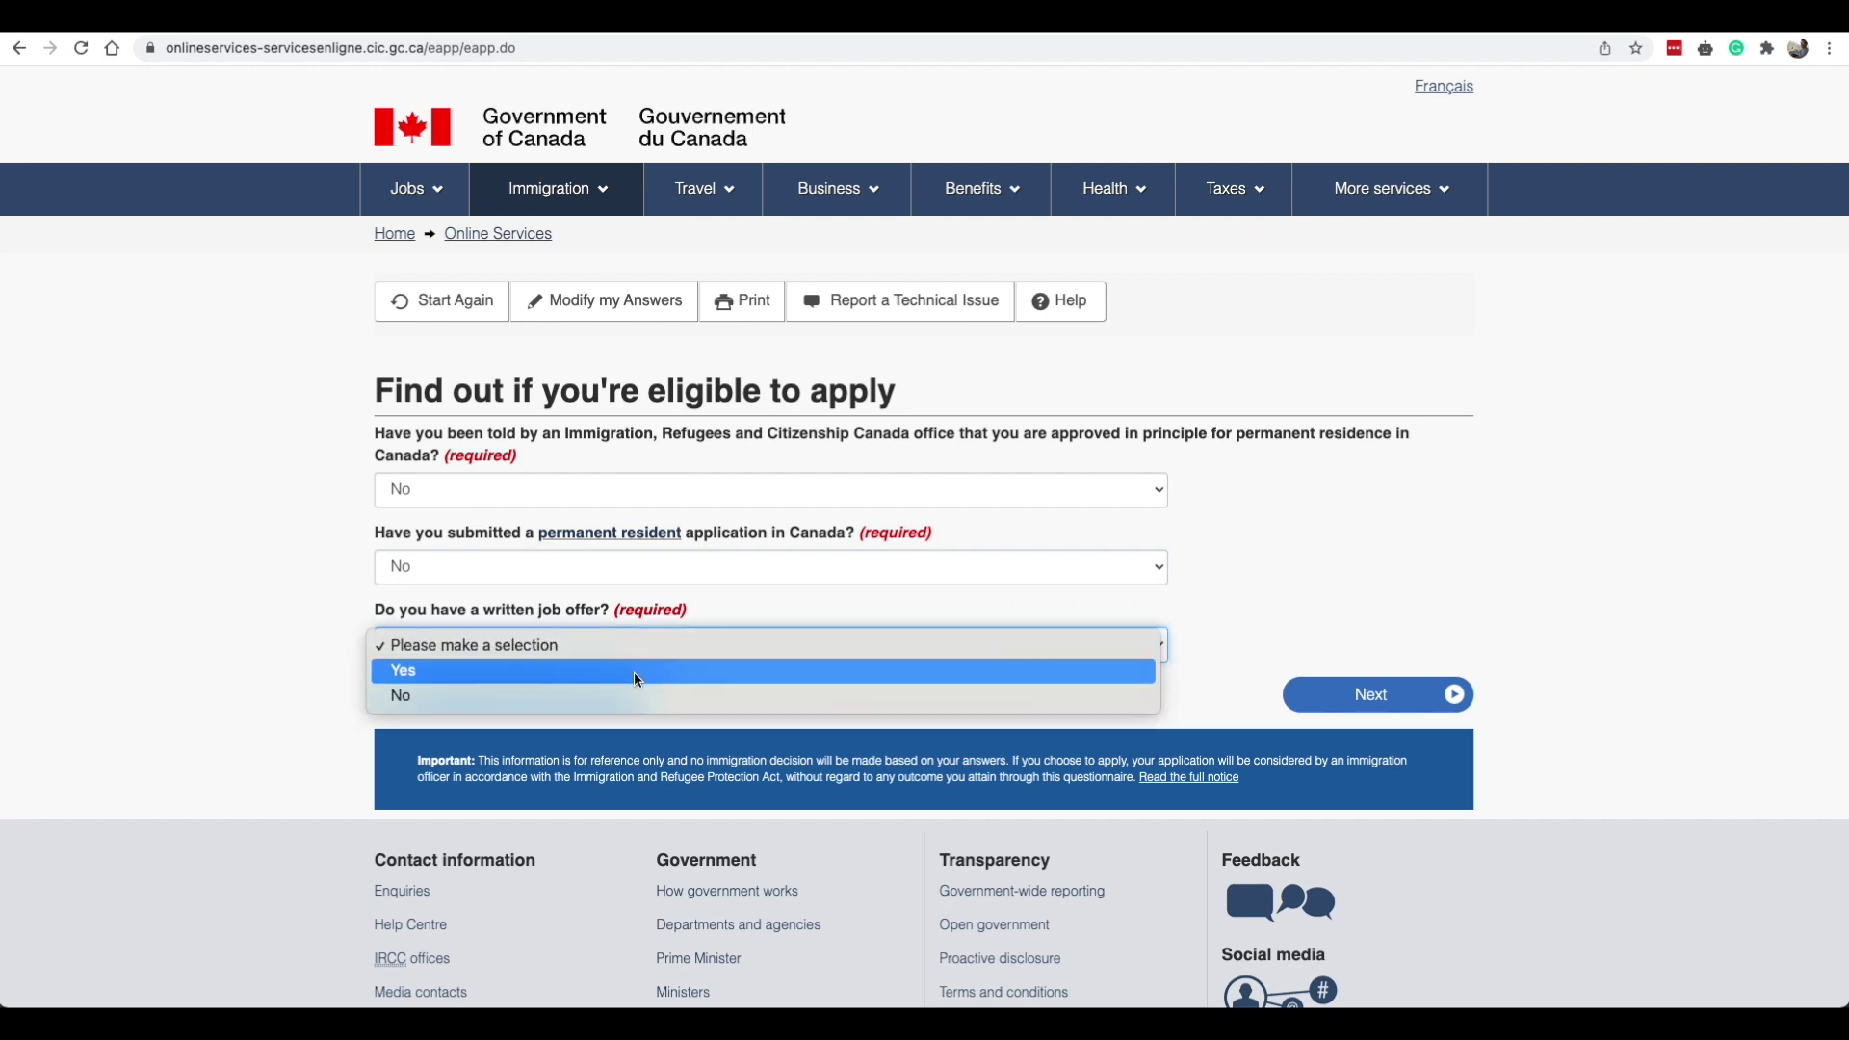
{"action": "left_click", "coordinate": [626, 694]}
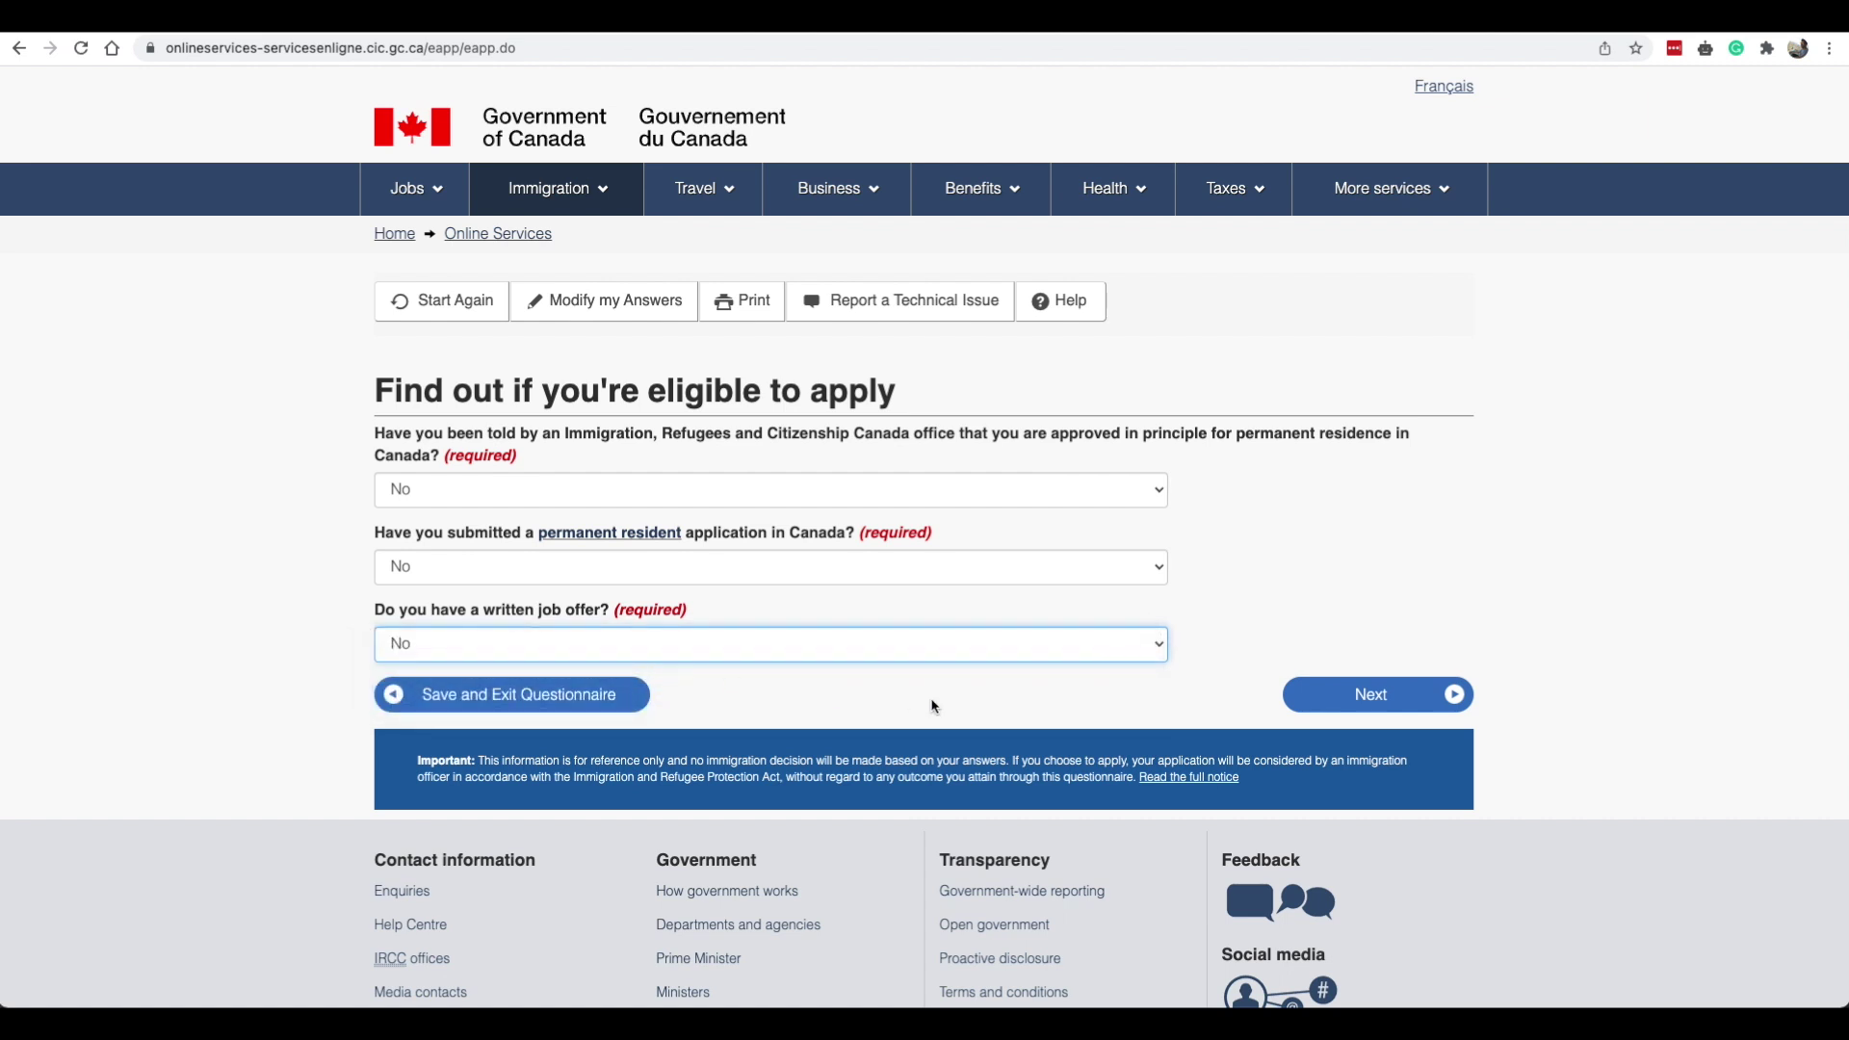
{"action": "left_click", "coordinate": [1377, 697]}
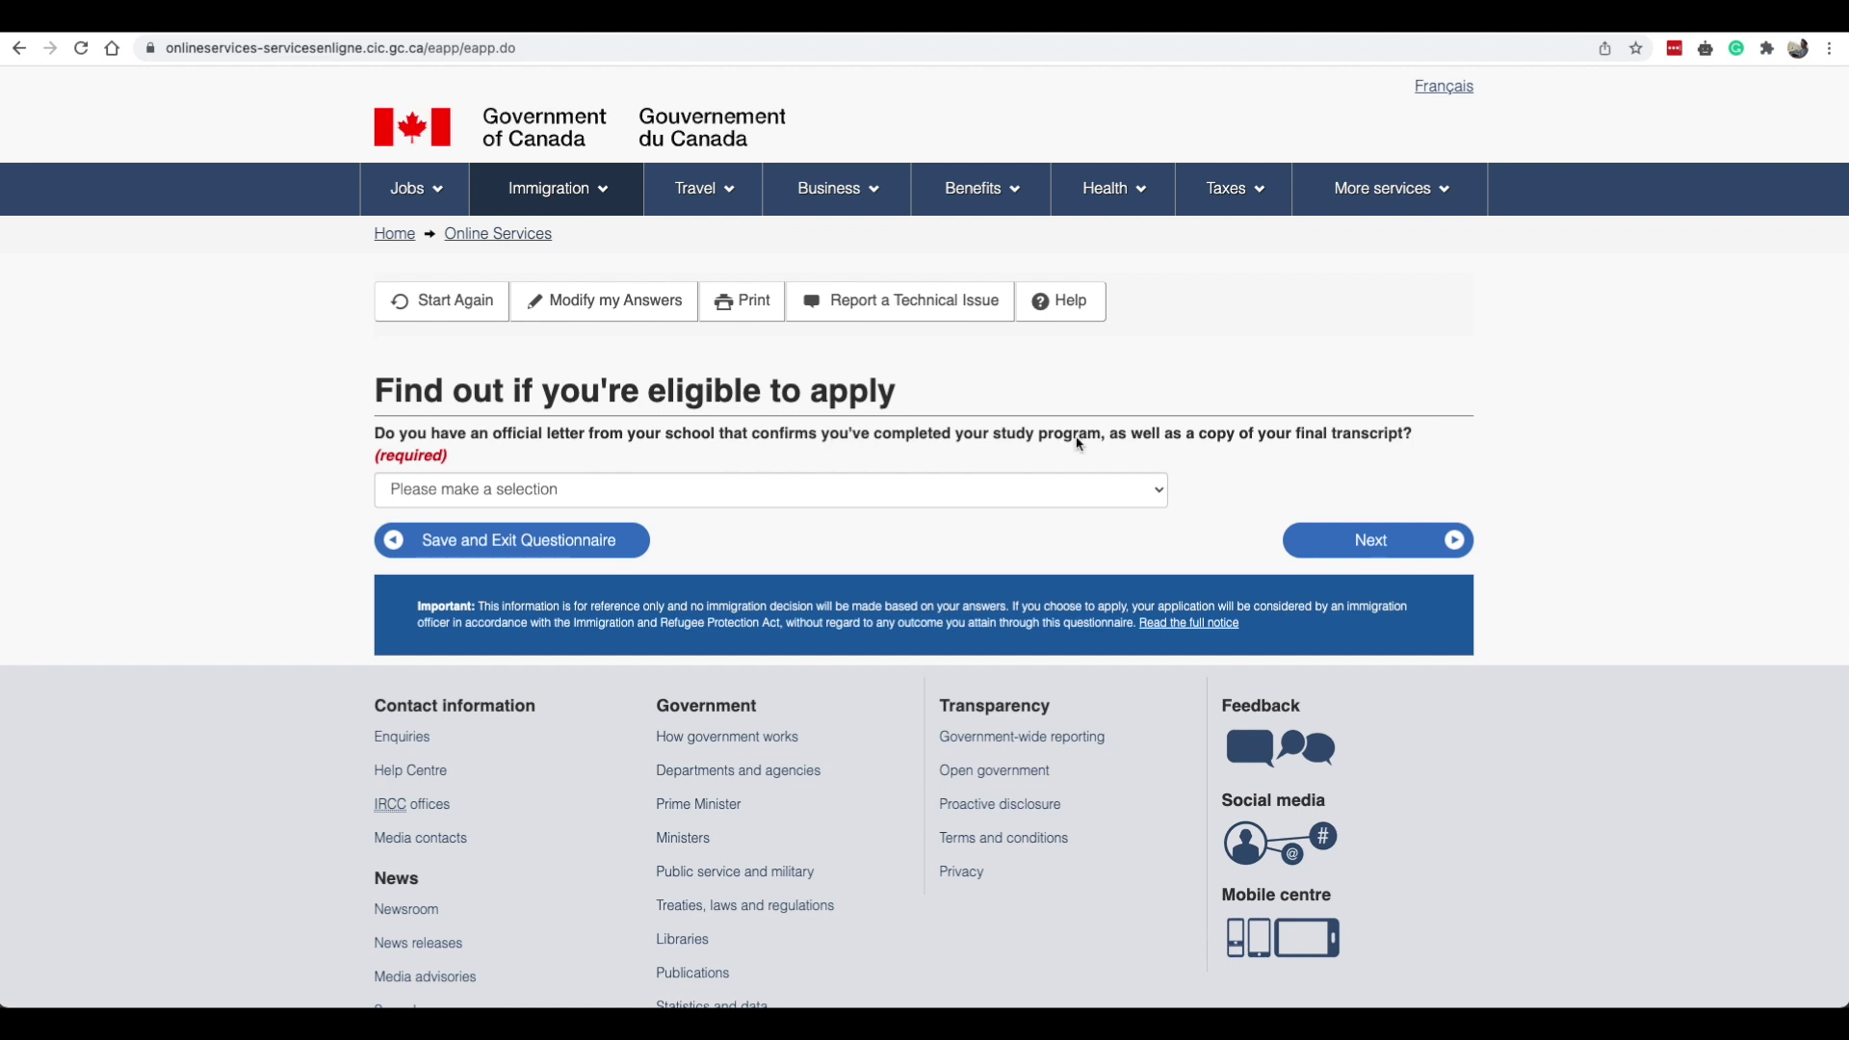
Answer Yes to having the school completion letter and final transcript.
{"action": "key", "text": "Tab"}
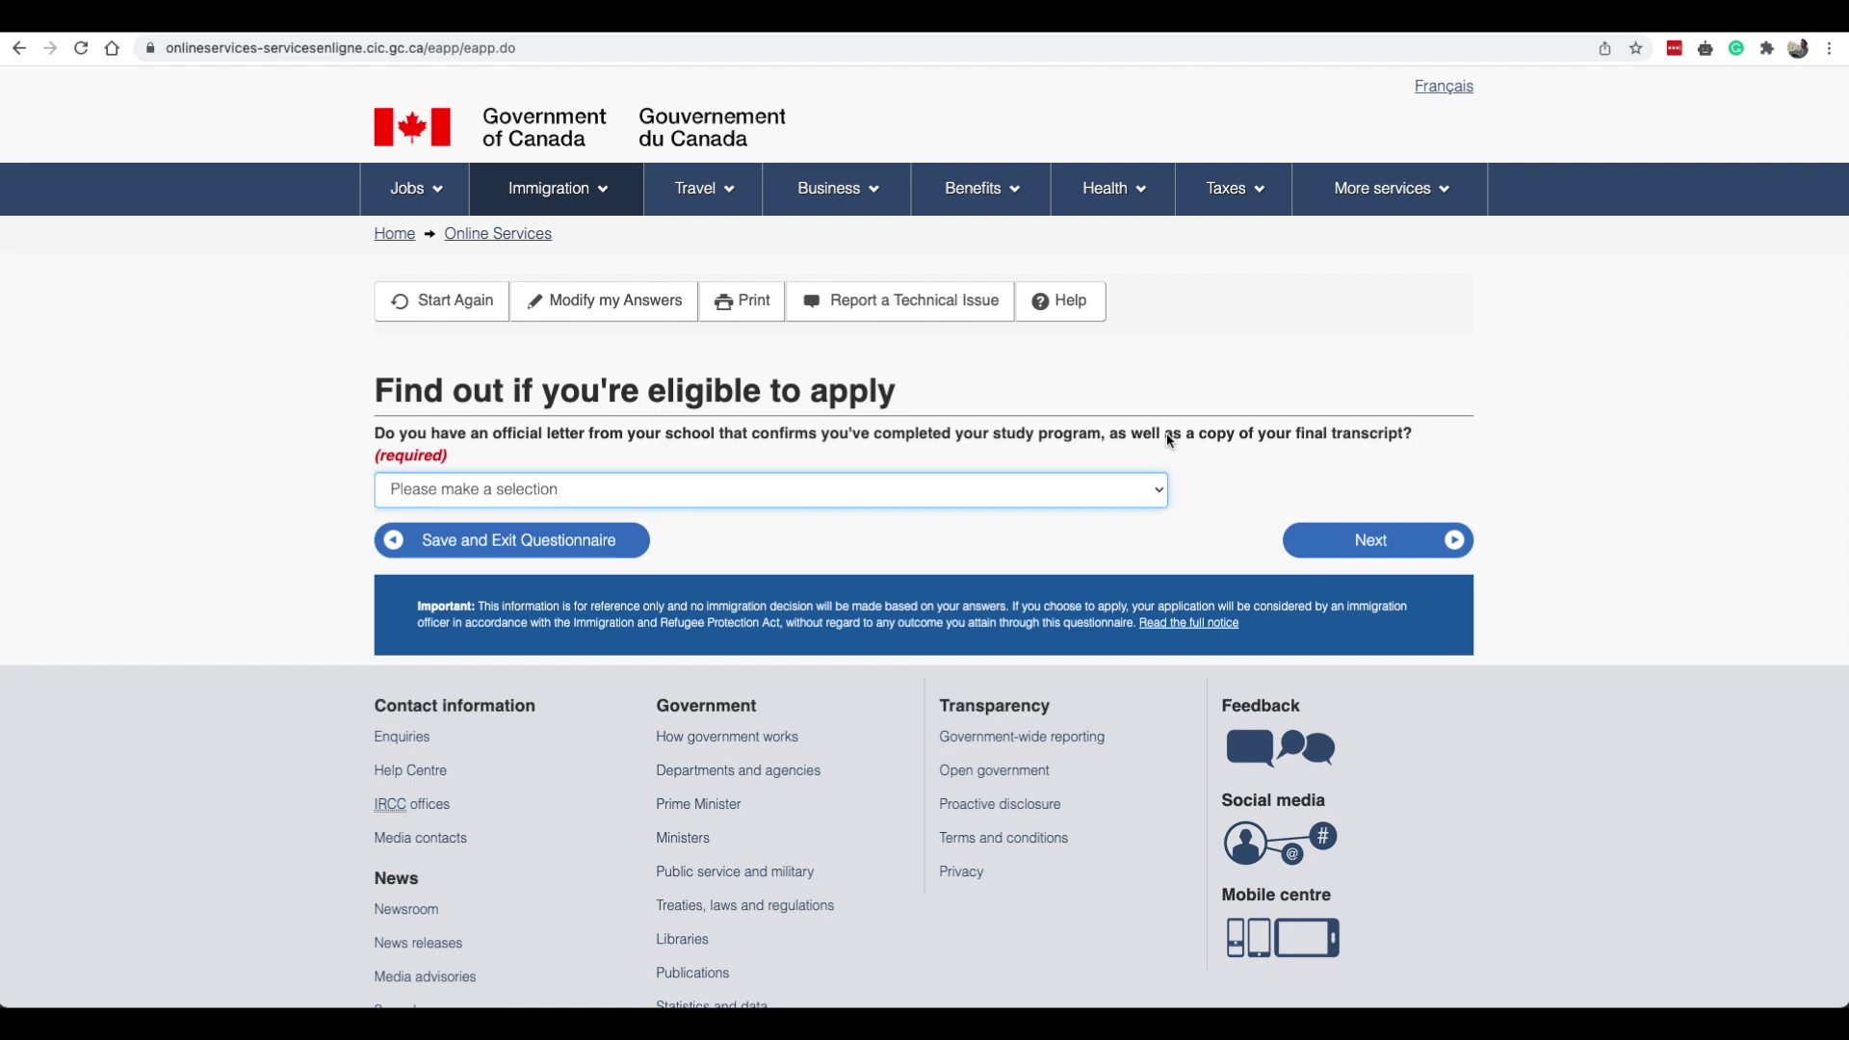
{"action": "left_click", "coordinate": [828, 488]}
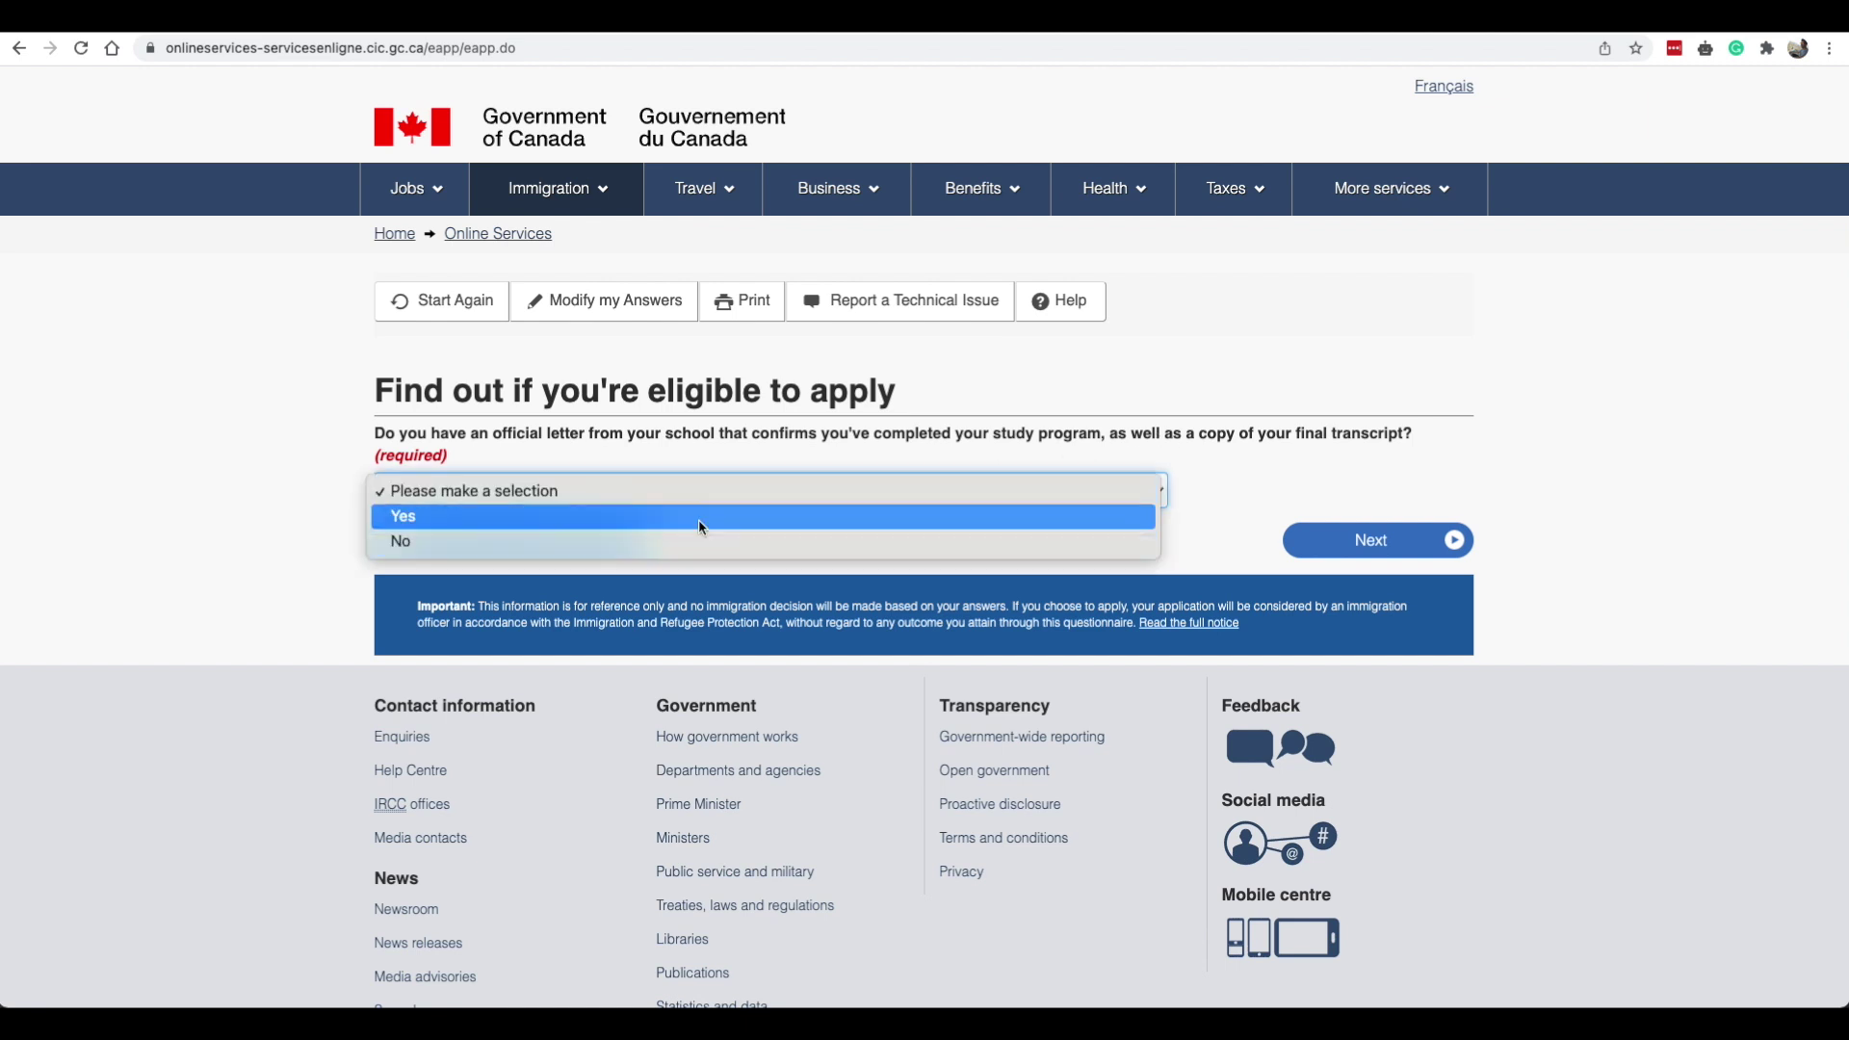
{"action": "left_click", "coordinate": [870, 518]}
{"action": "left_click", "coordinate": [1361, 551]}
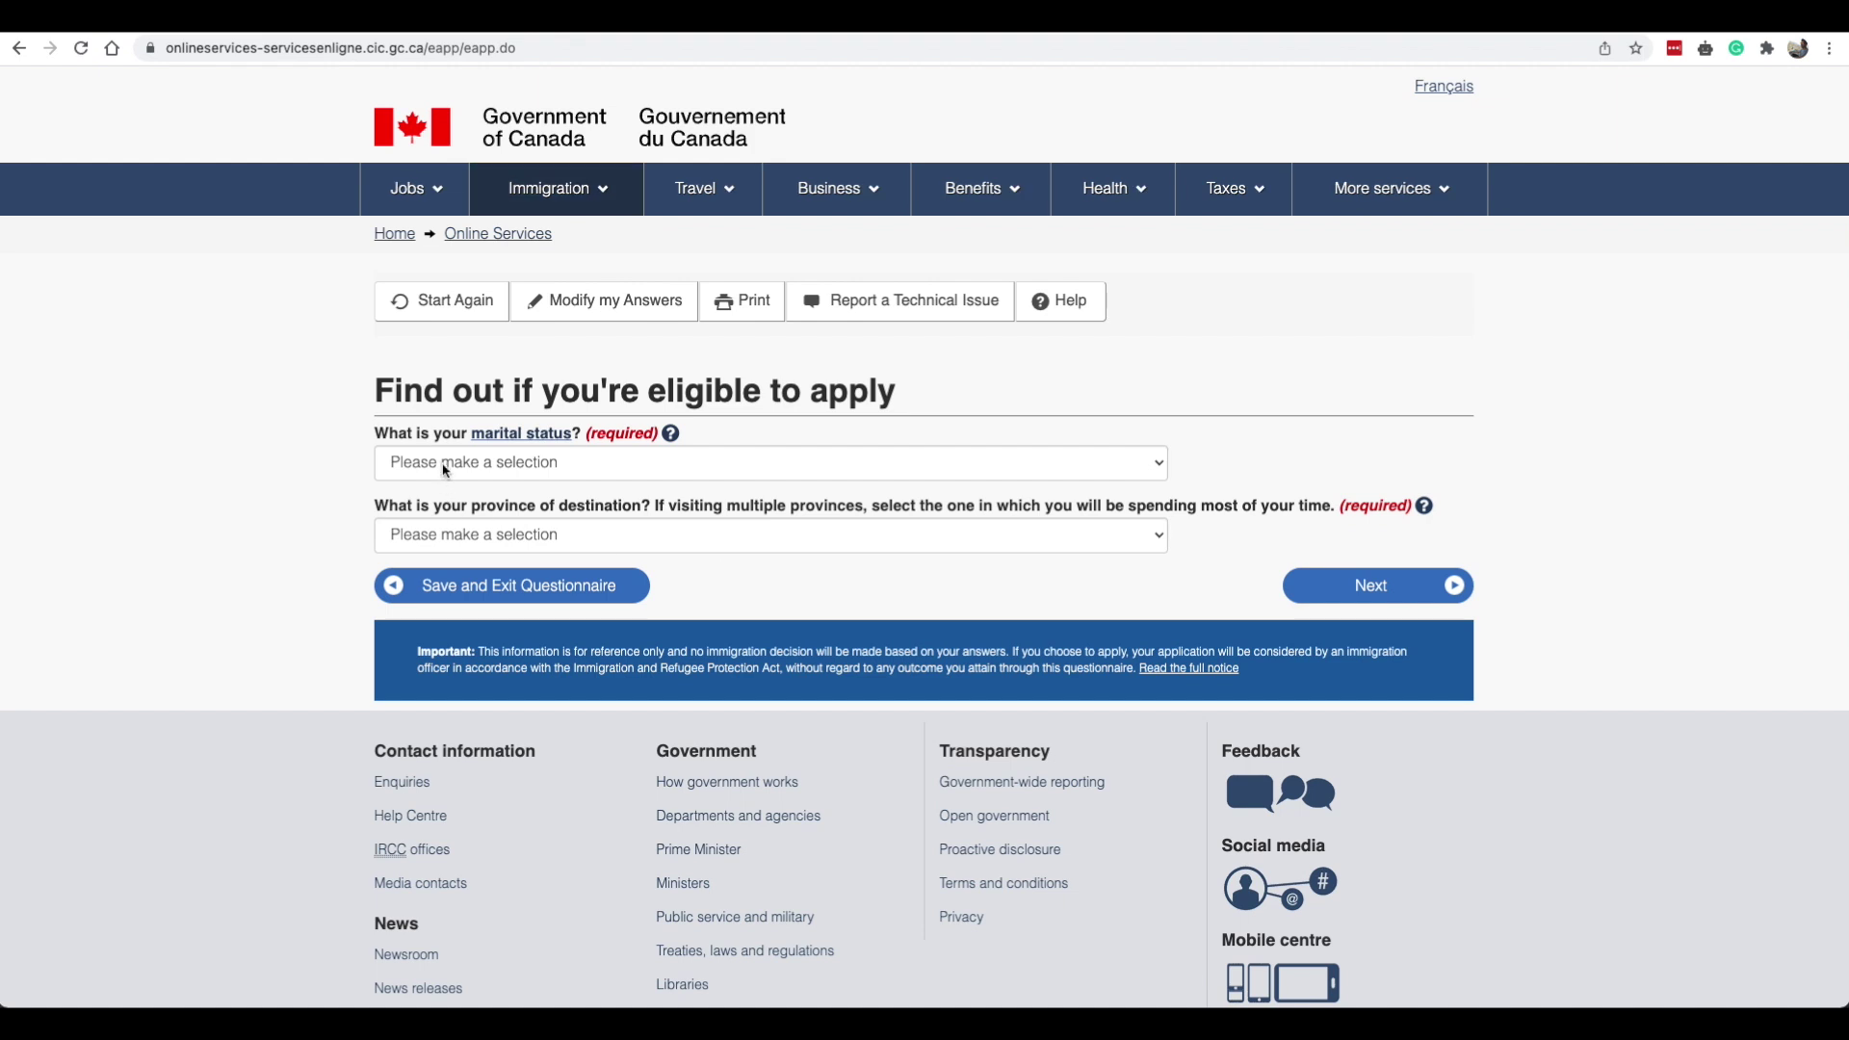
Set marital status to Never Married/Single and destination province to Newfoundland and Labrador, then submit.
{"action": "left_click", "coordinate": [547, 462]}
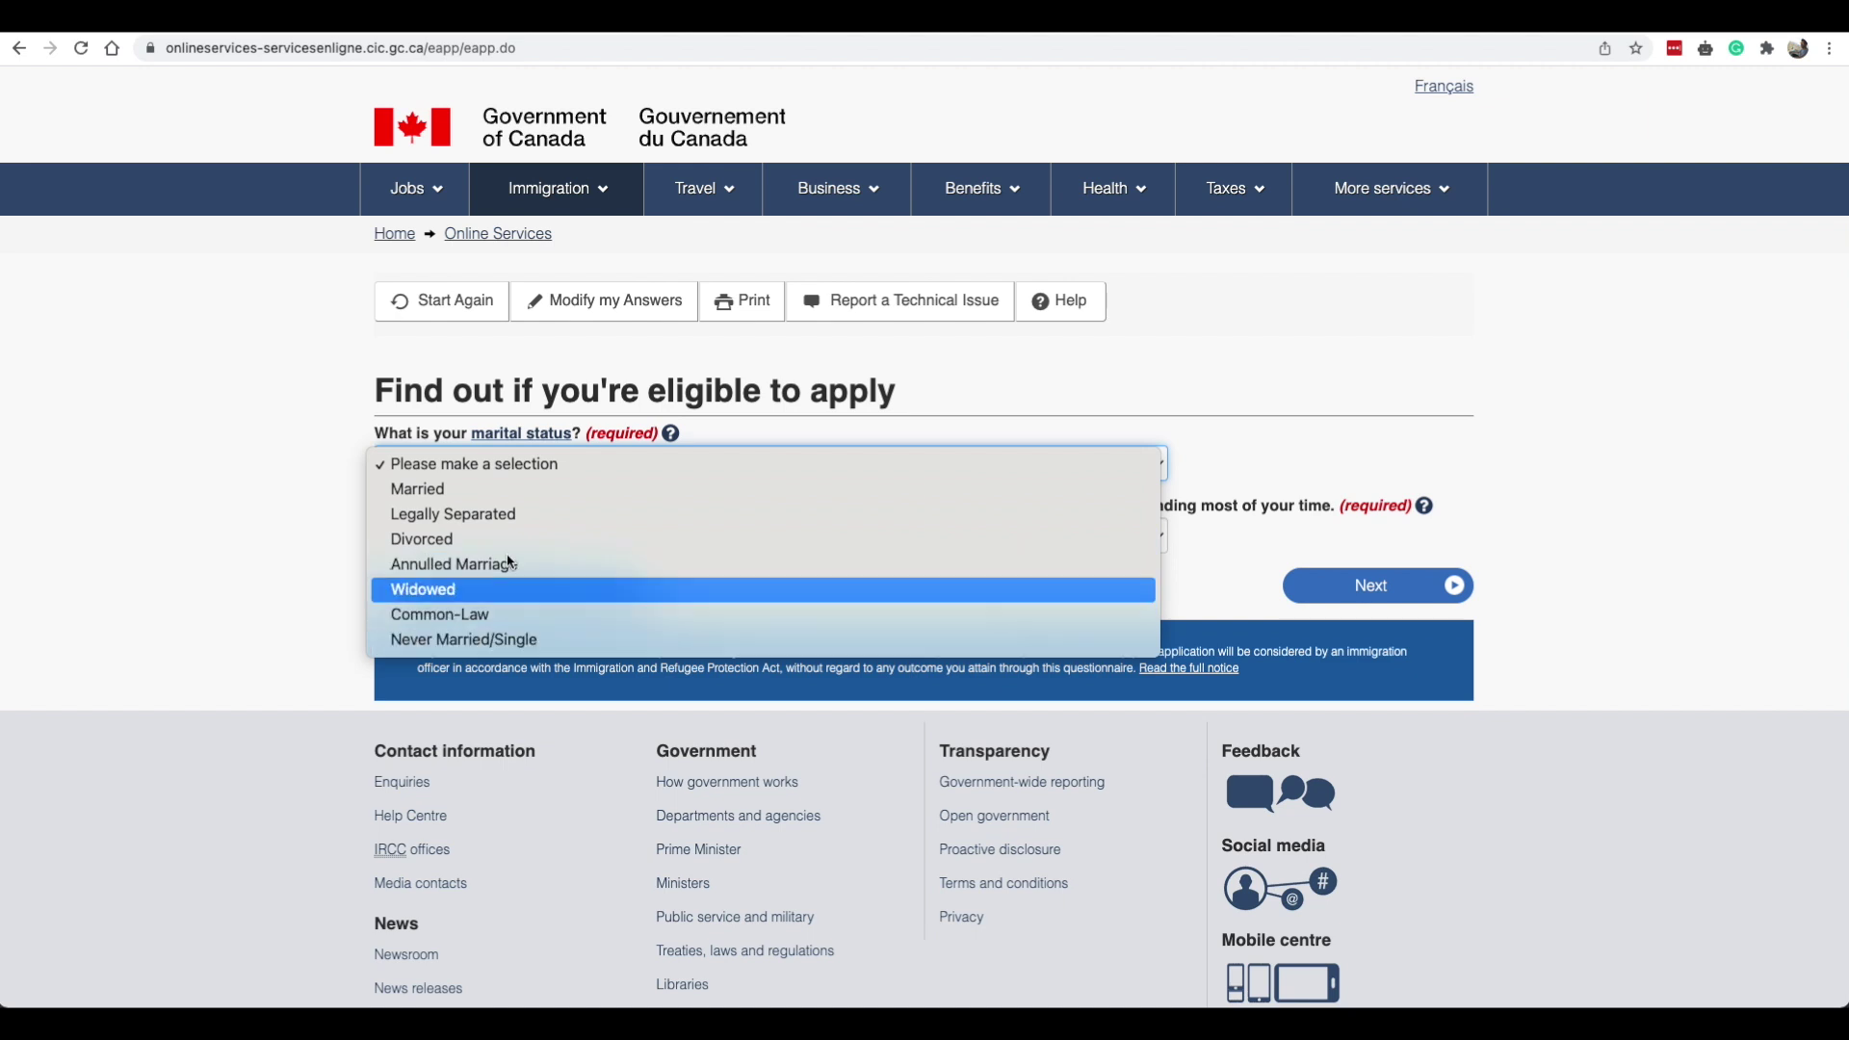
{"action": "left_click", "coordinate": [532, 641]}
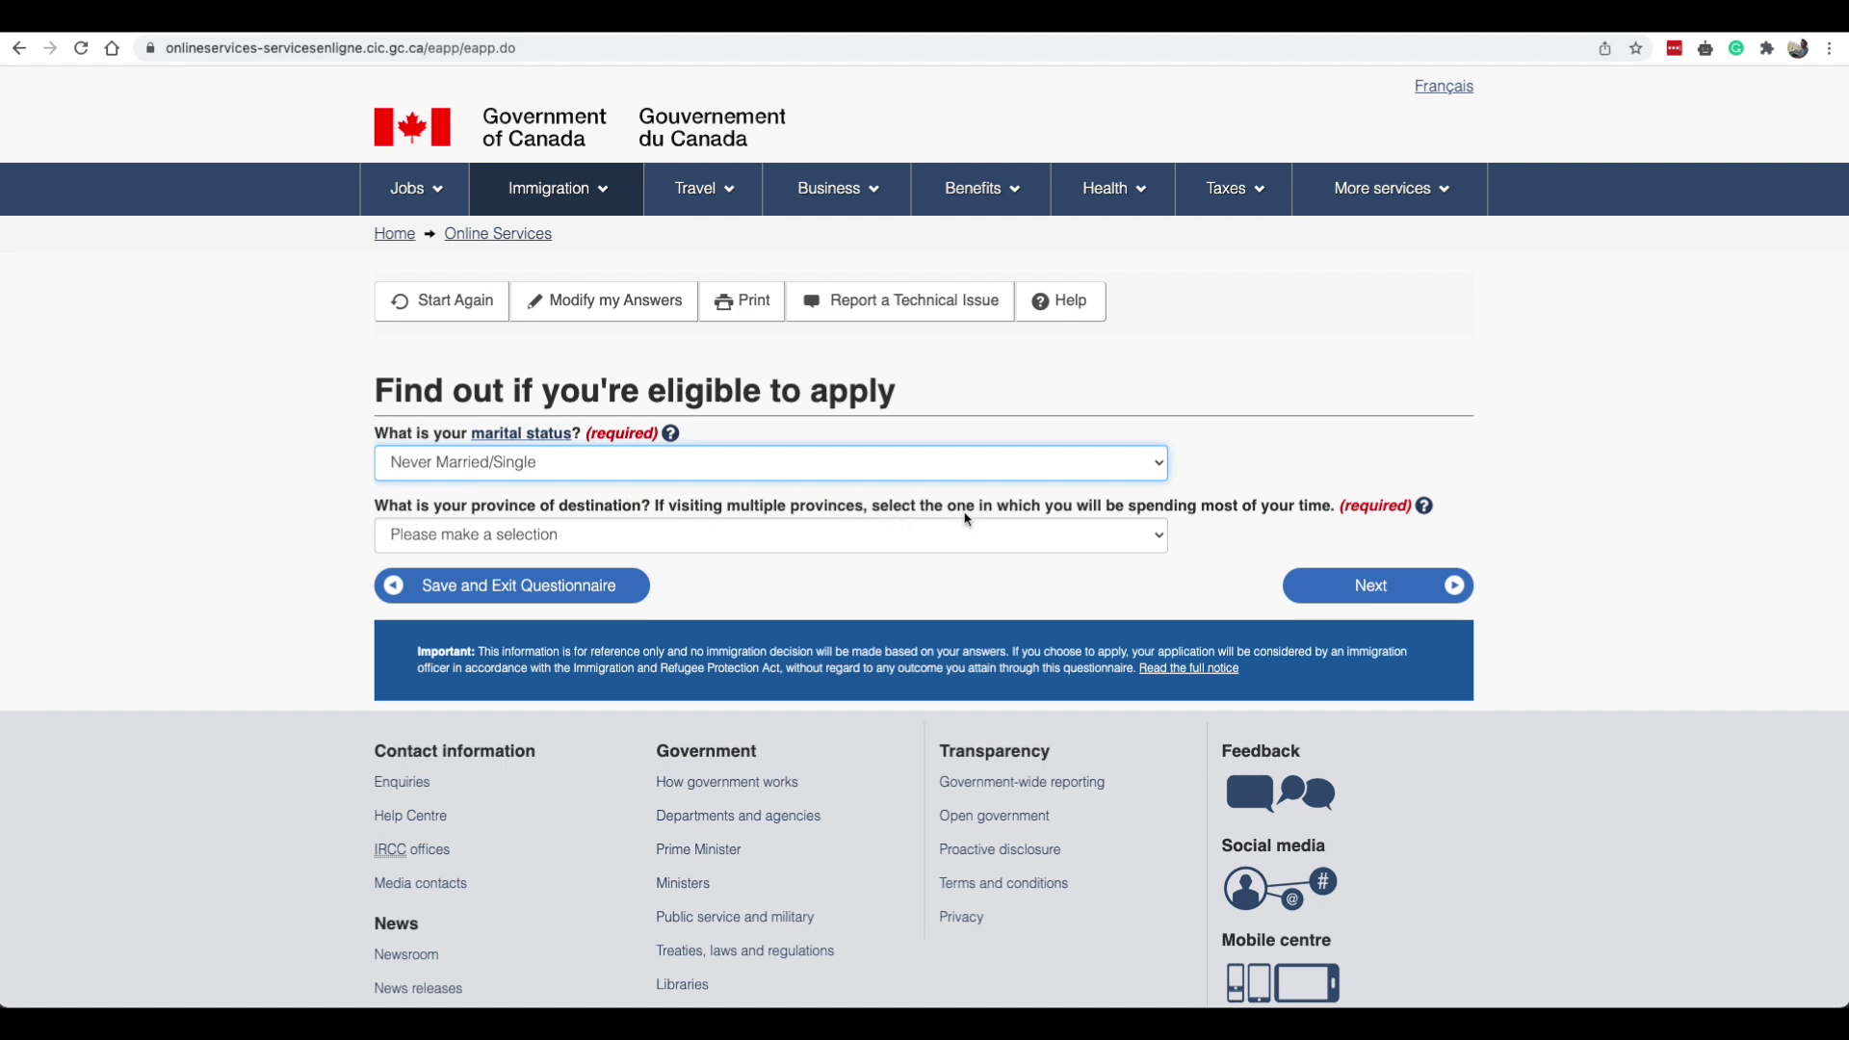
{"action": "left_click", "coordinate": [1101, 535]}
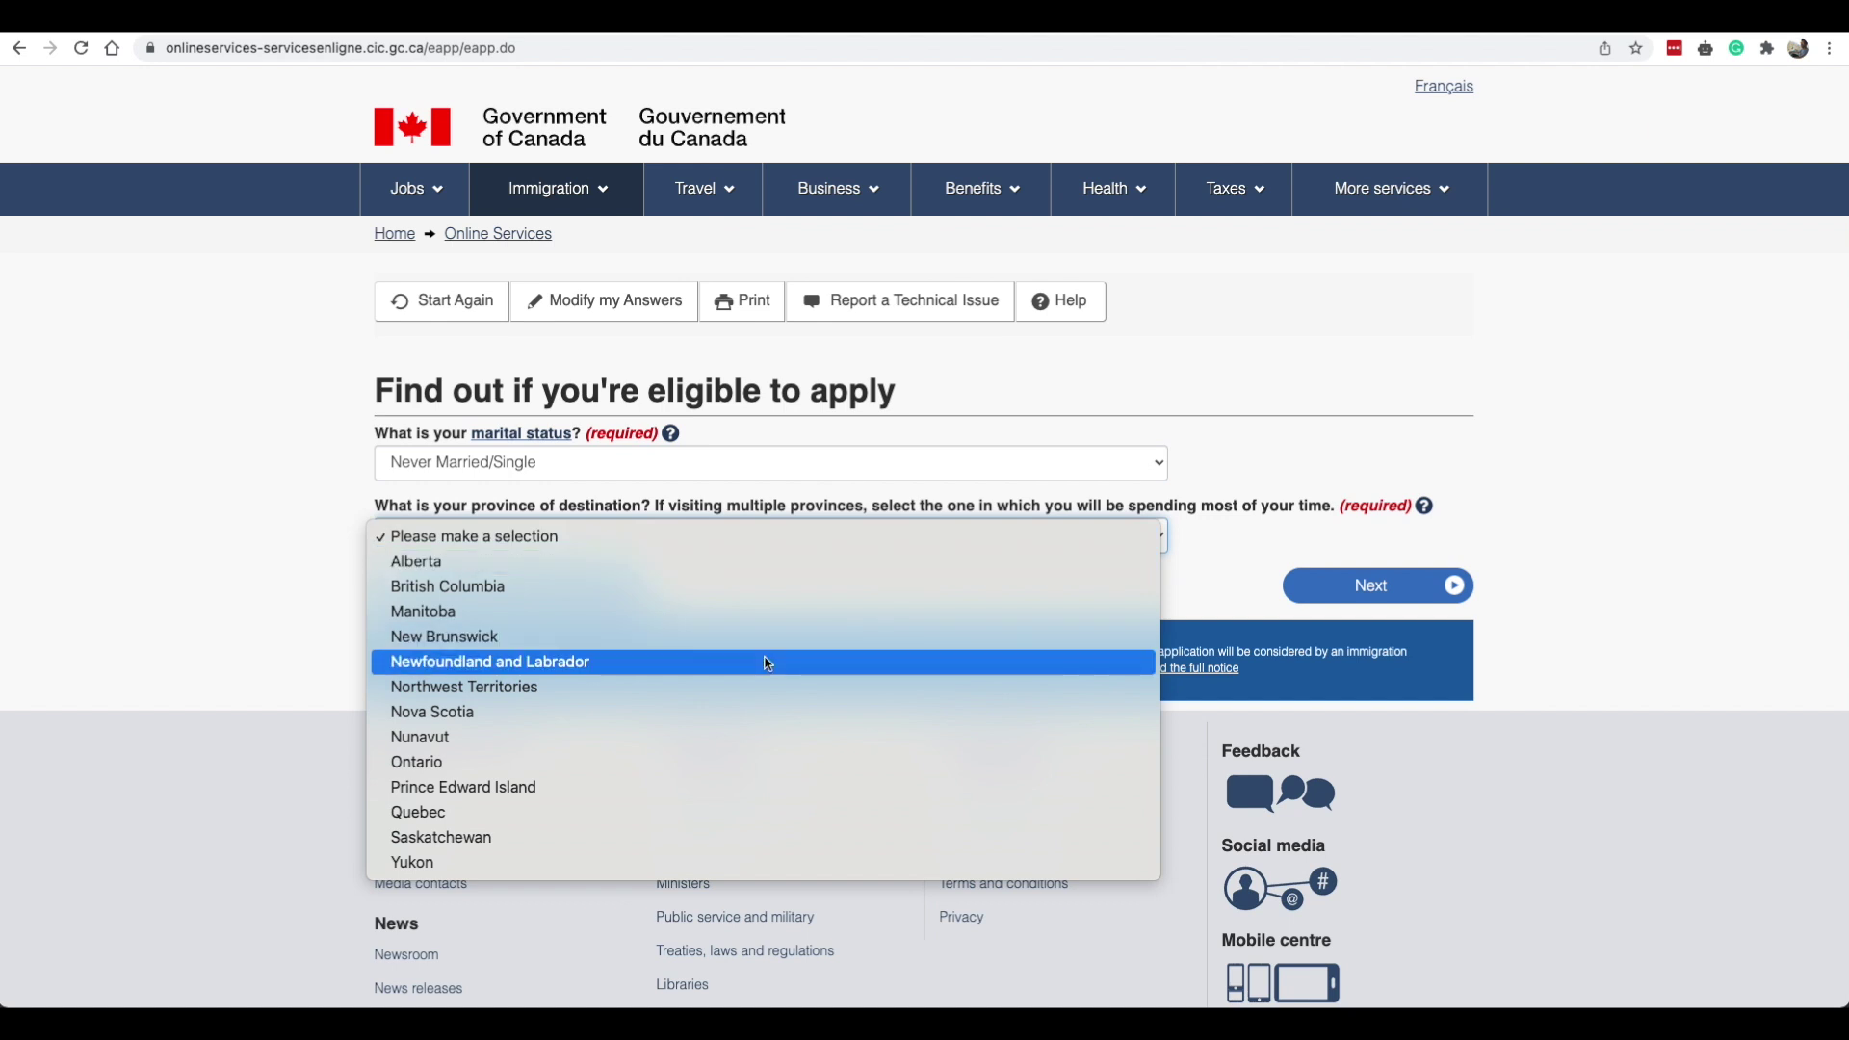
{"action": "left_click", "coordinate": [767, 663]}
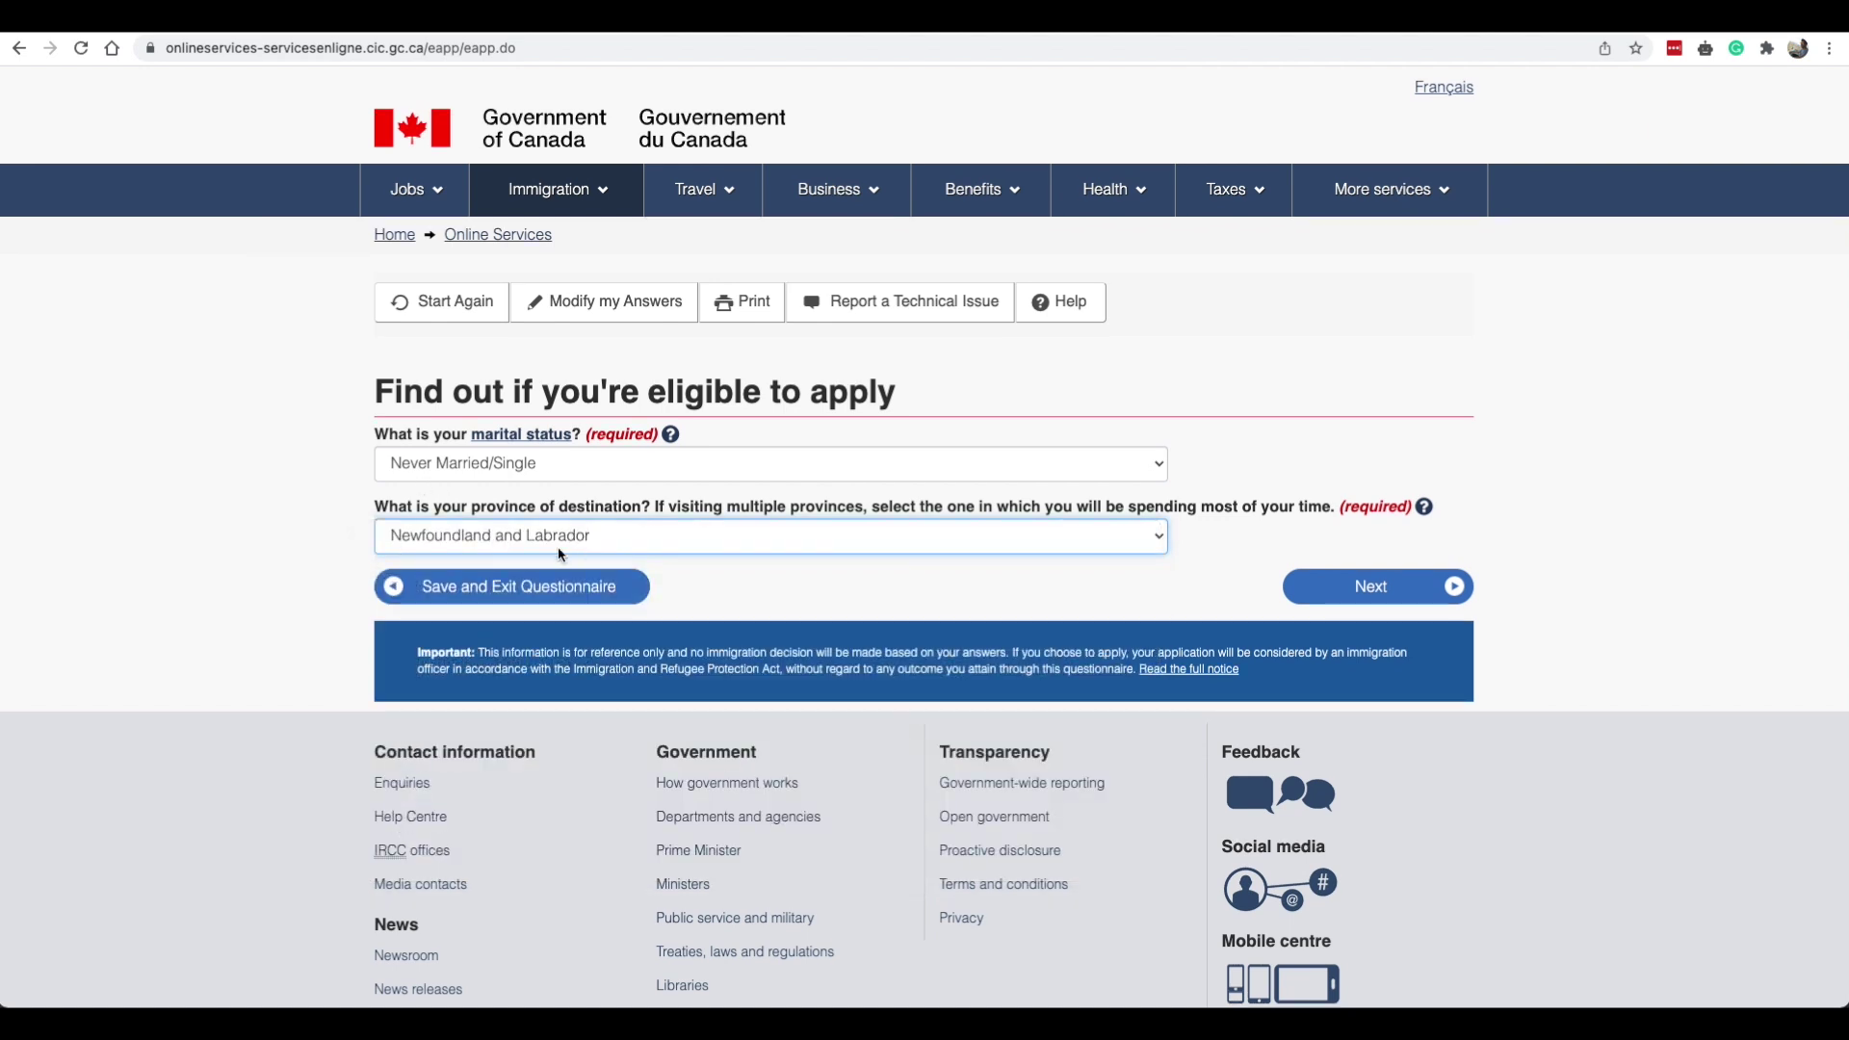
{"action": "scroll", "coordinate": [576, 554], "scroll_direction": "down", "scroll_amount": 1}
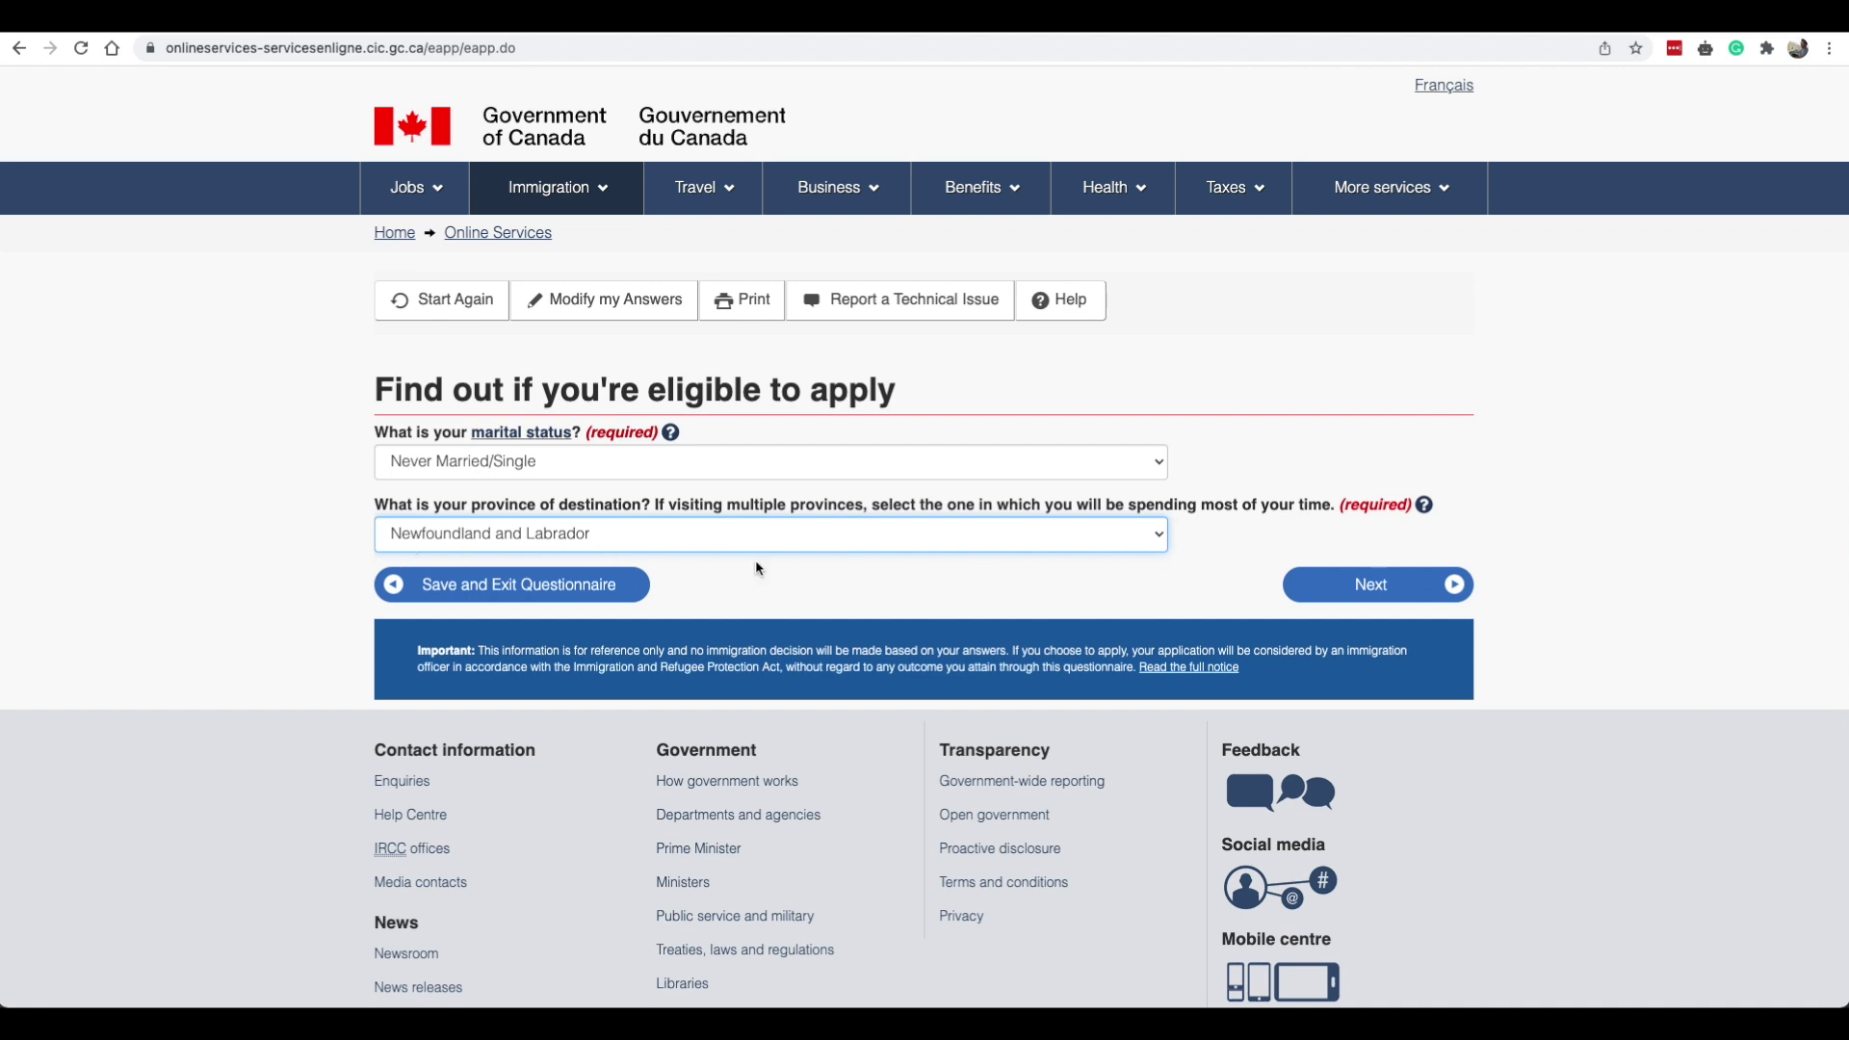
{"action": "left_click", "coordinate": [958, 577]}
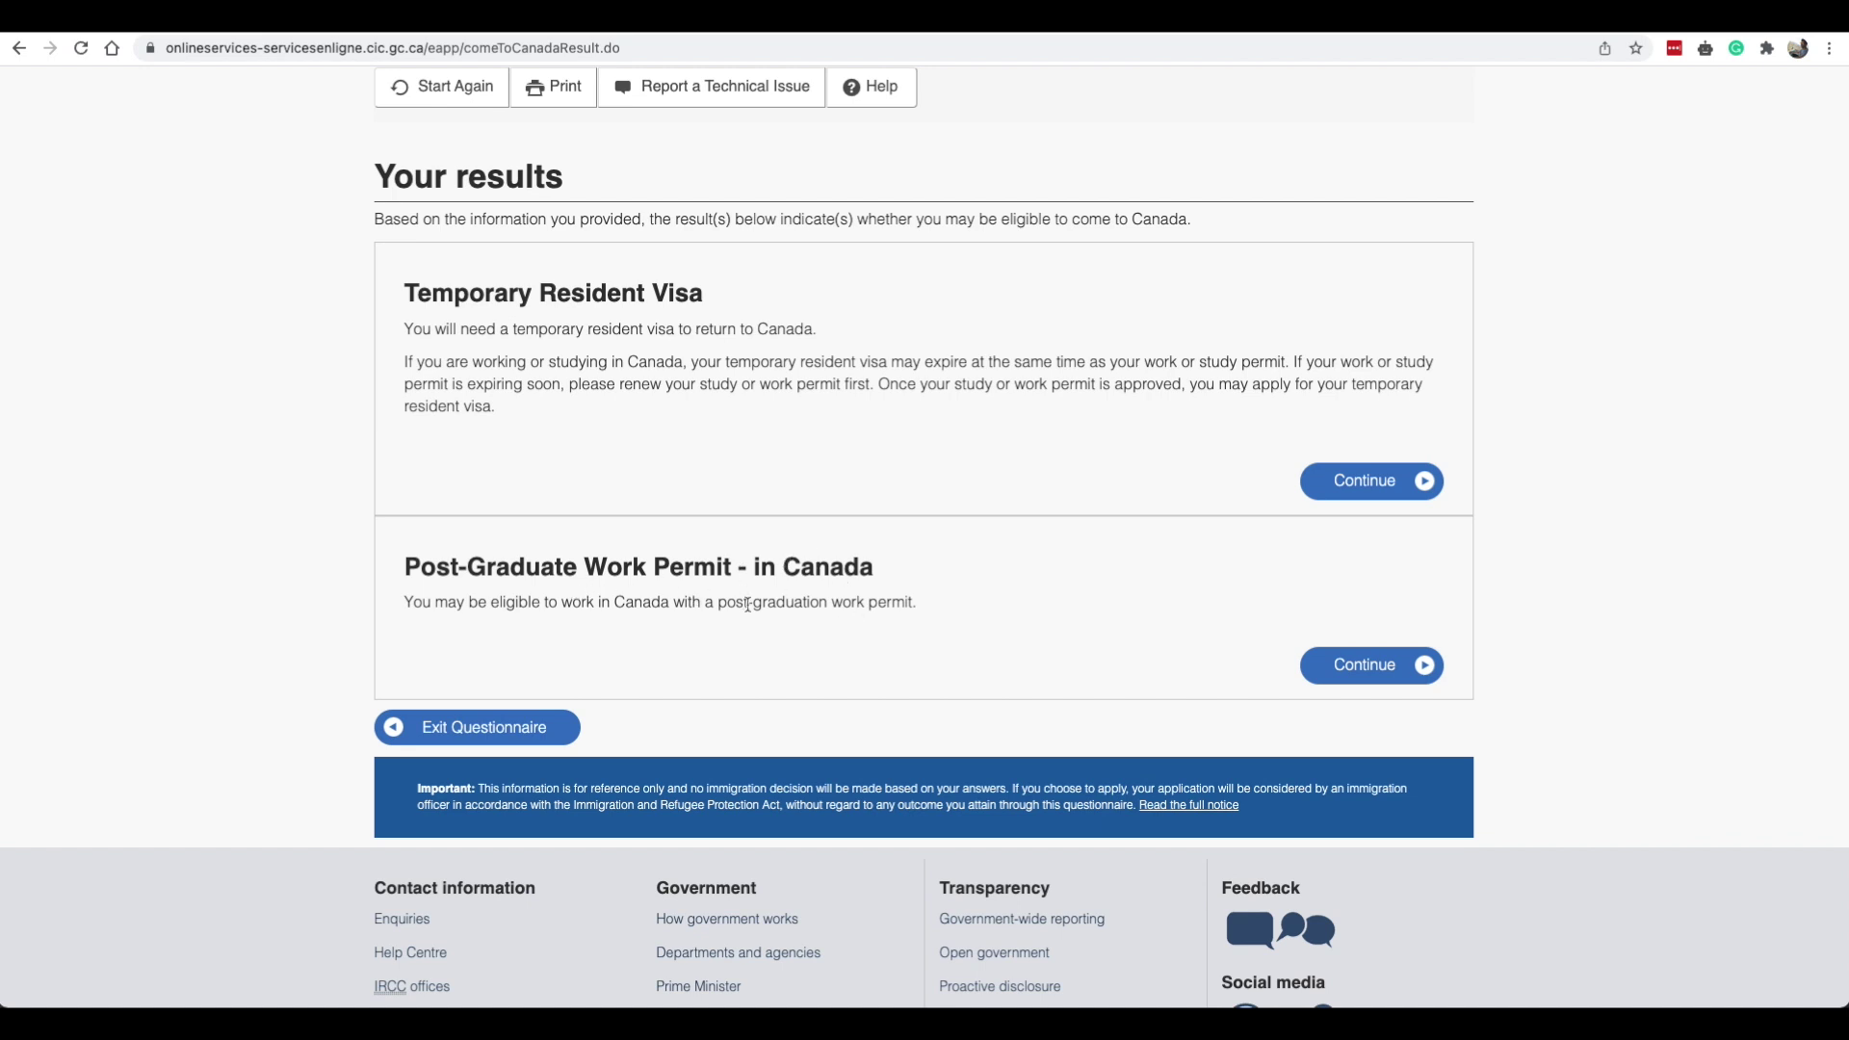
Continue with the Post-Graduate Work Permit - in Canada result and answer Yes to the school letter.
{"action": "left_click", "coordinate": [1361, 671]}
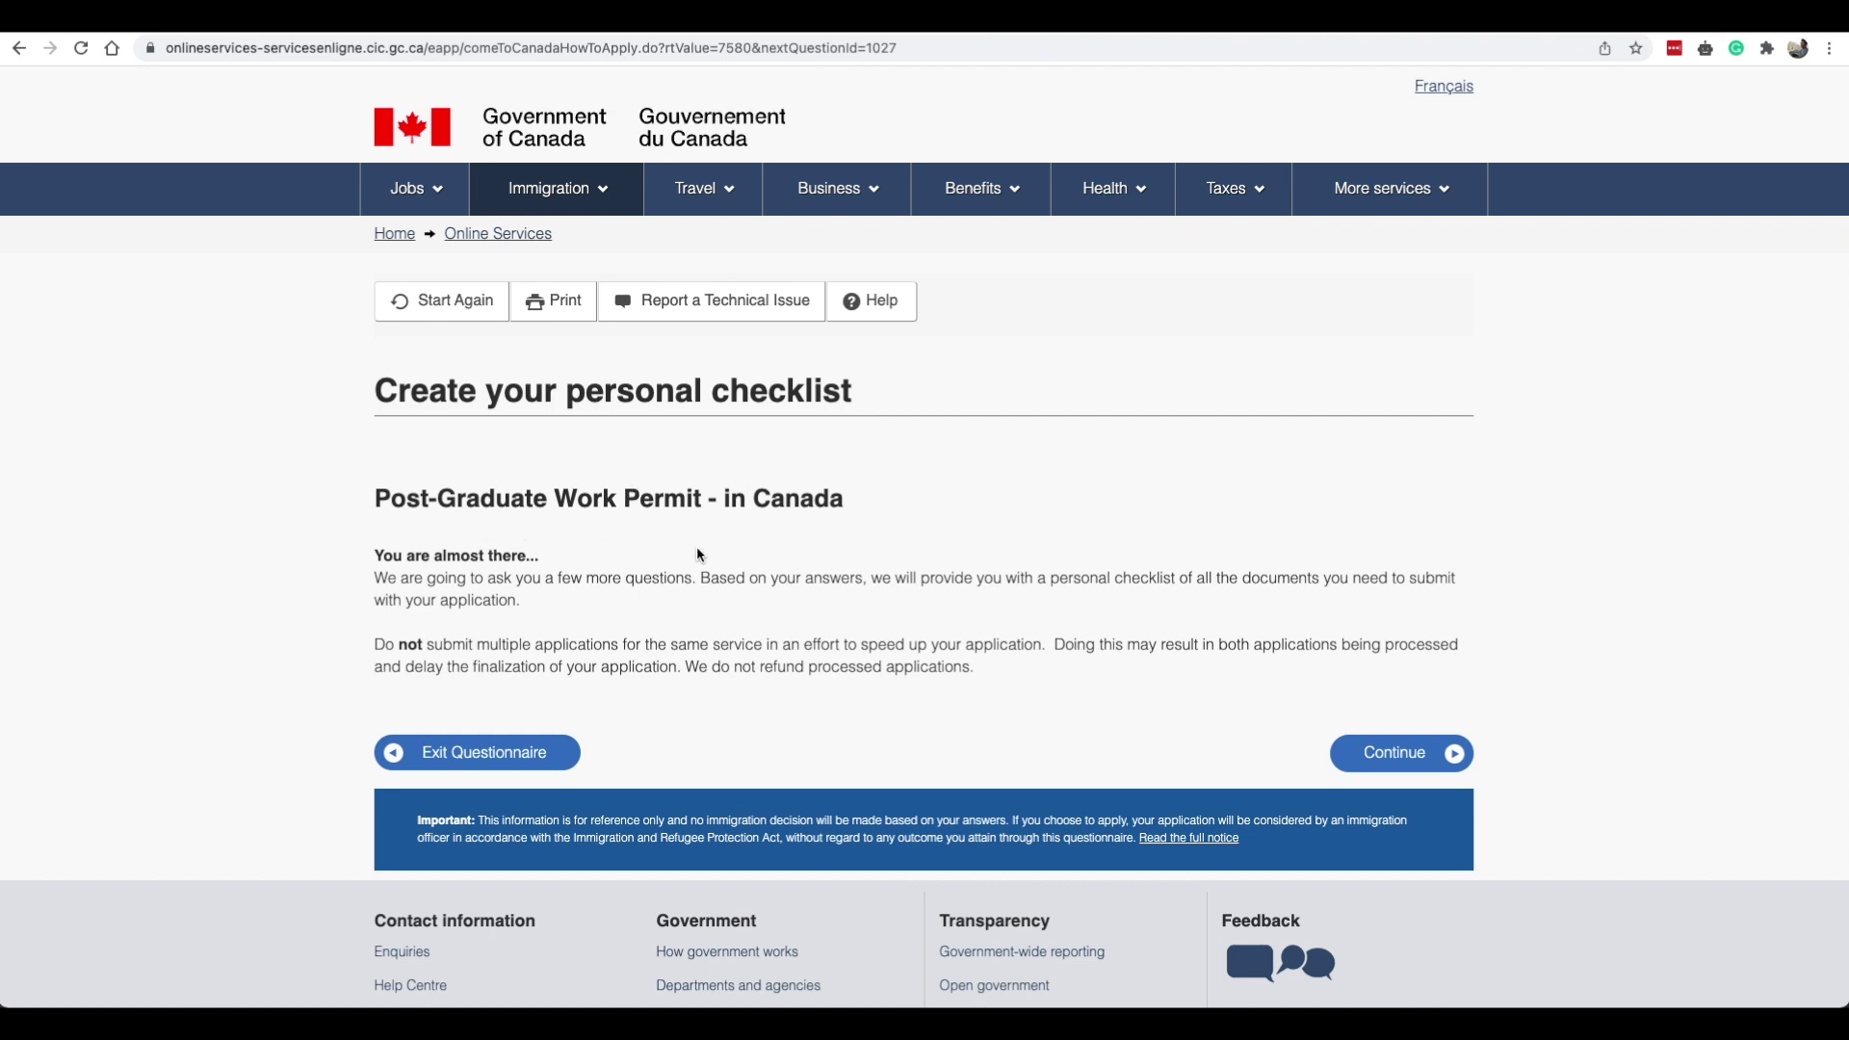
{"action": "left_click", "coordinate": [1383, 754]}
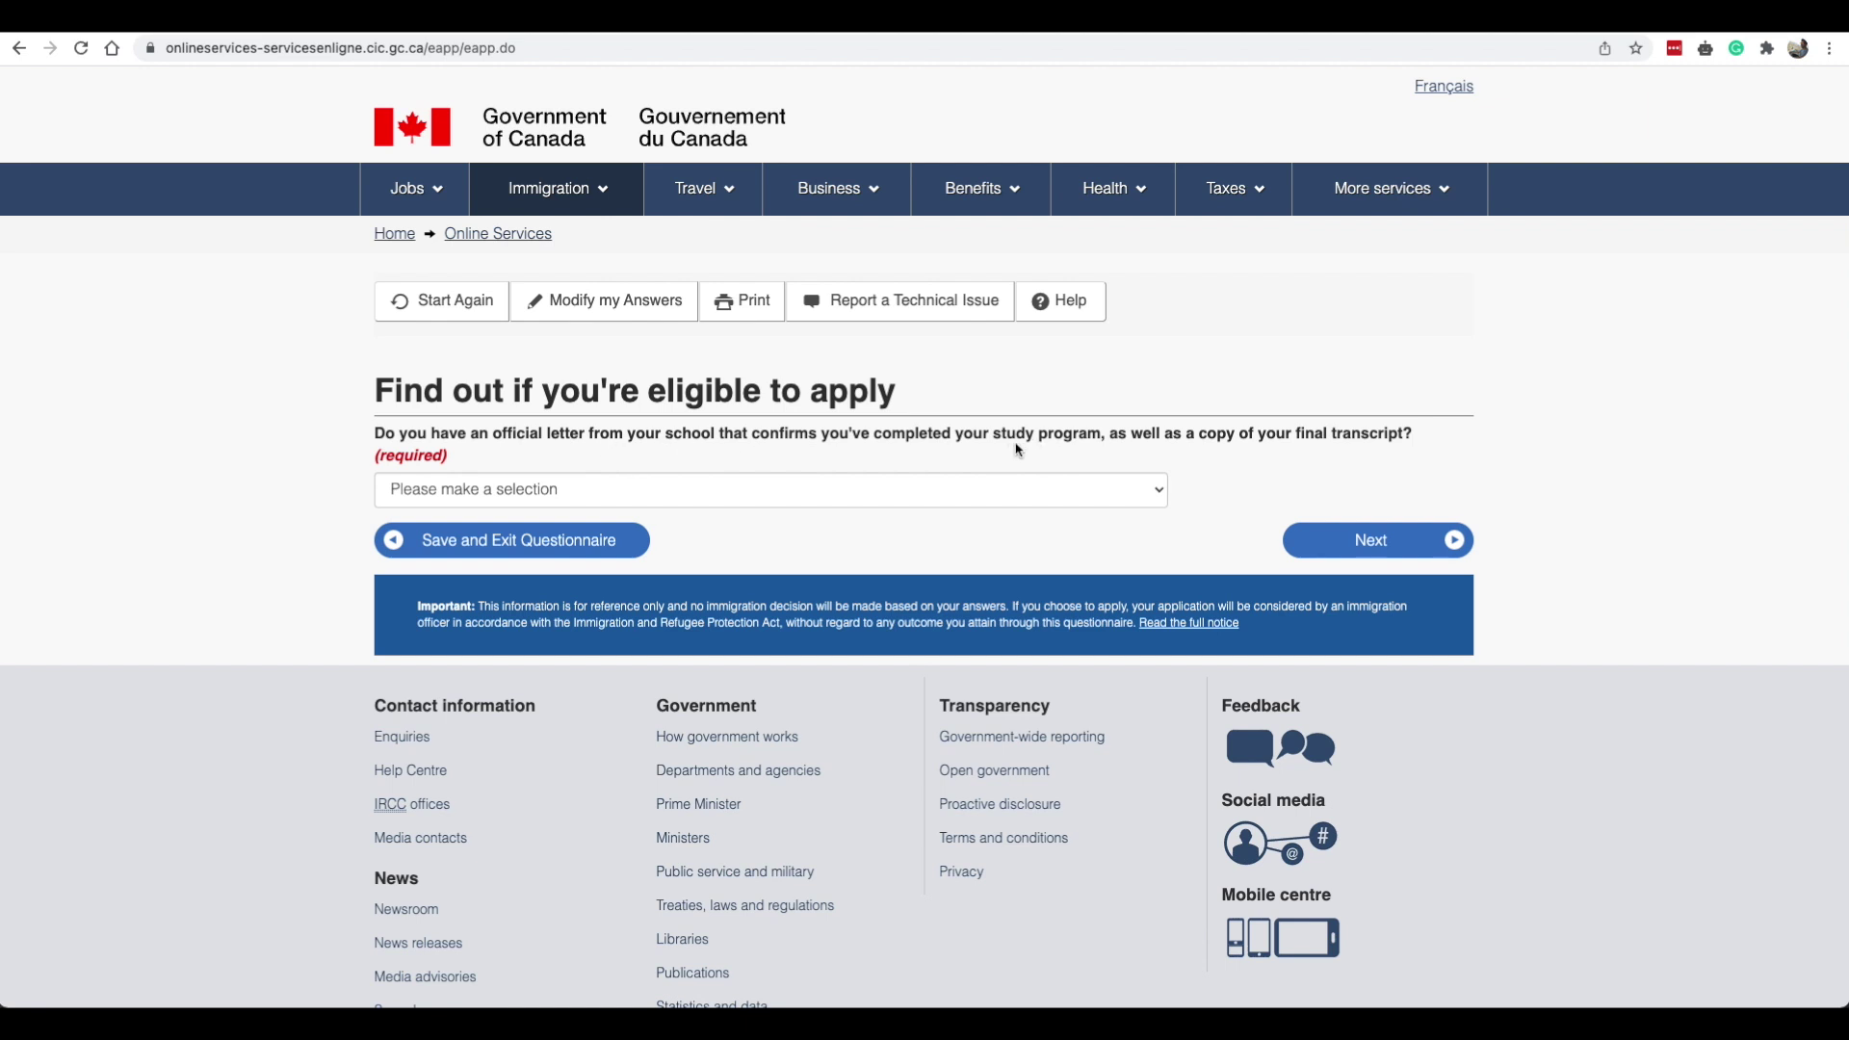
{"action": "left_click", "coordinate": [1050, 493]}
{"action": "left_click", "coordinate": [1044, 517]}
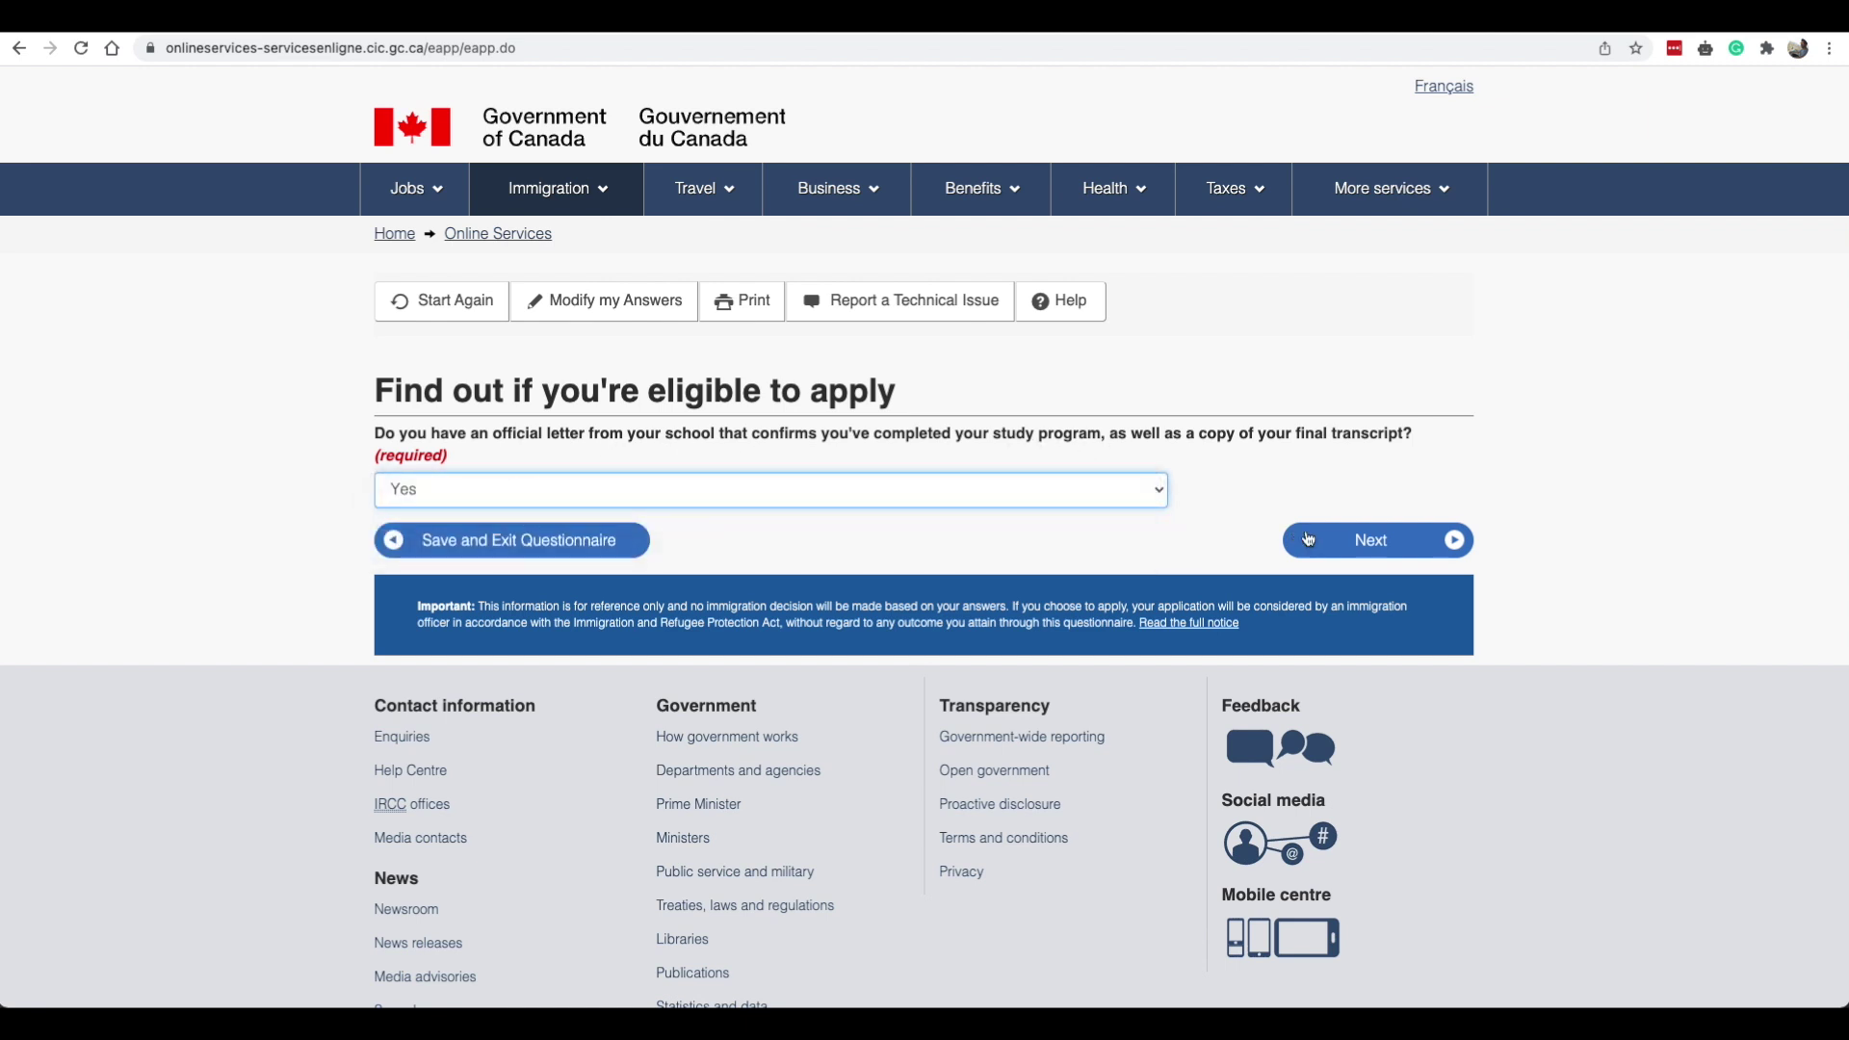
{"action": "left_click", "coordinate": [1309, 540]}
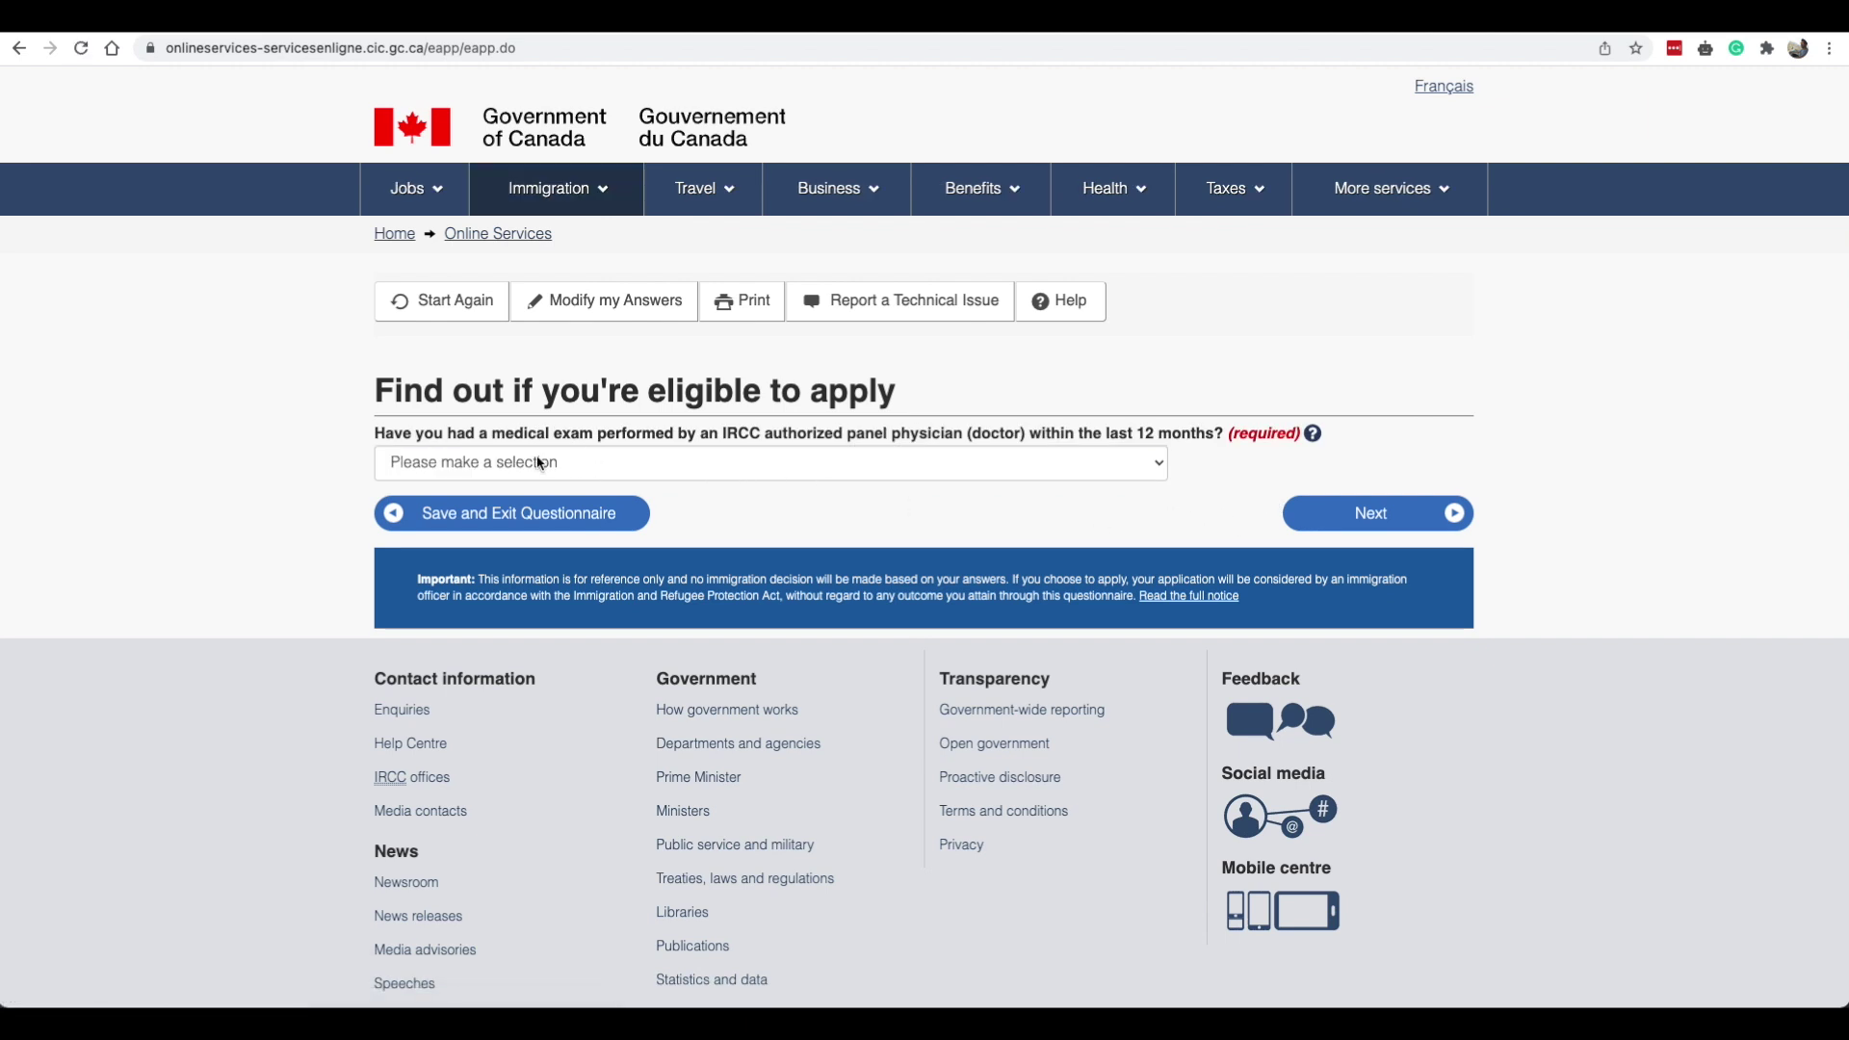
Answer No to a recent medical exam and No to the listed-jobs question.
{"action": "left_click", "coordinate": [675, 464]}
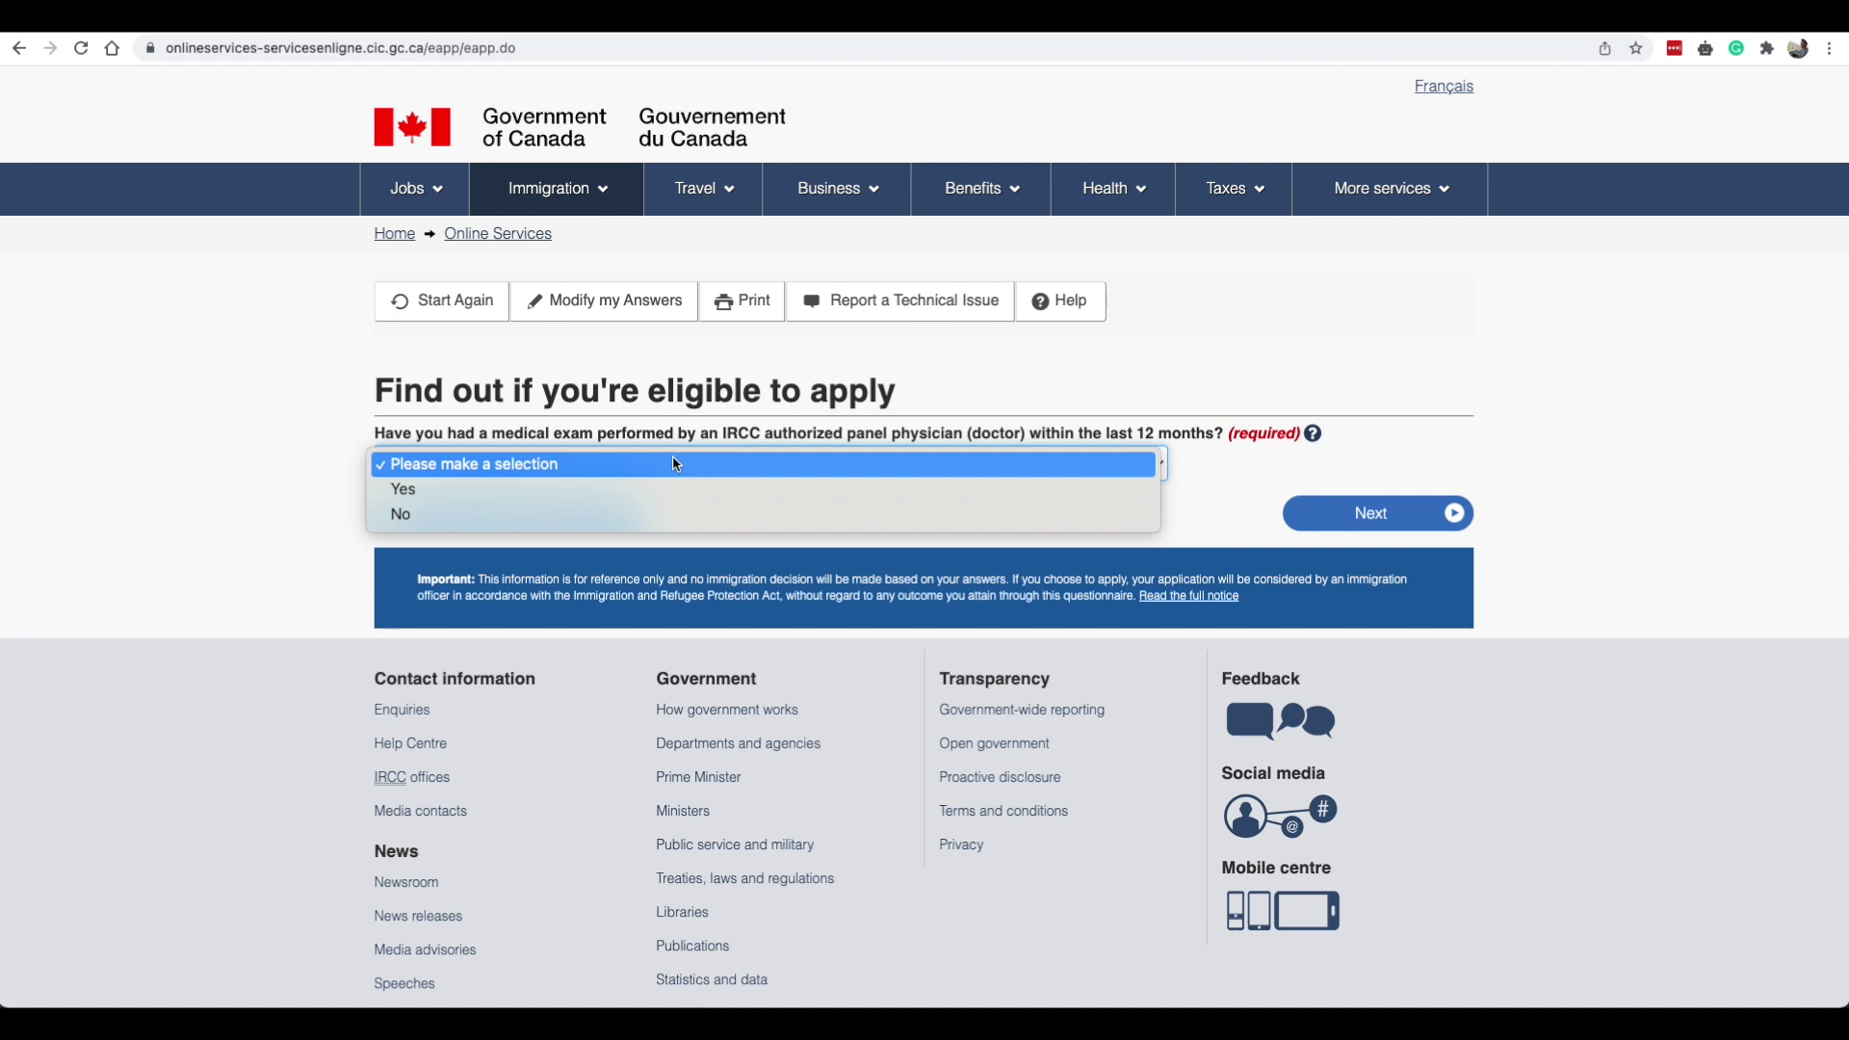
{"action": "left_click", "coordinate": [811, 515]}
{"action": "left_click", "coordinate": [1388, 518]}
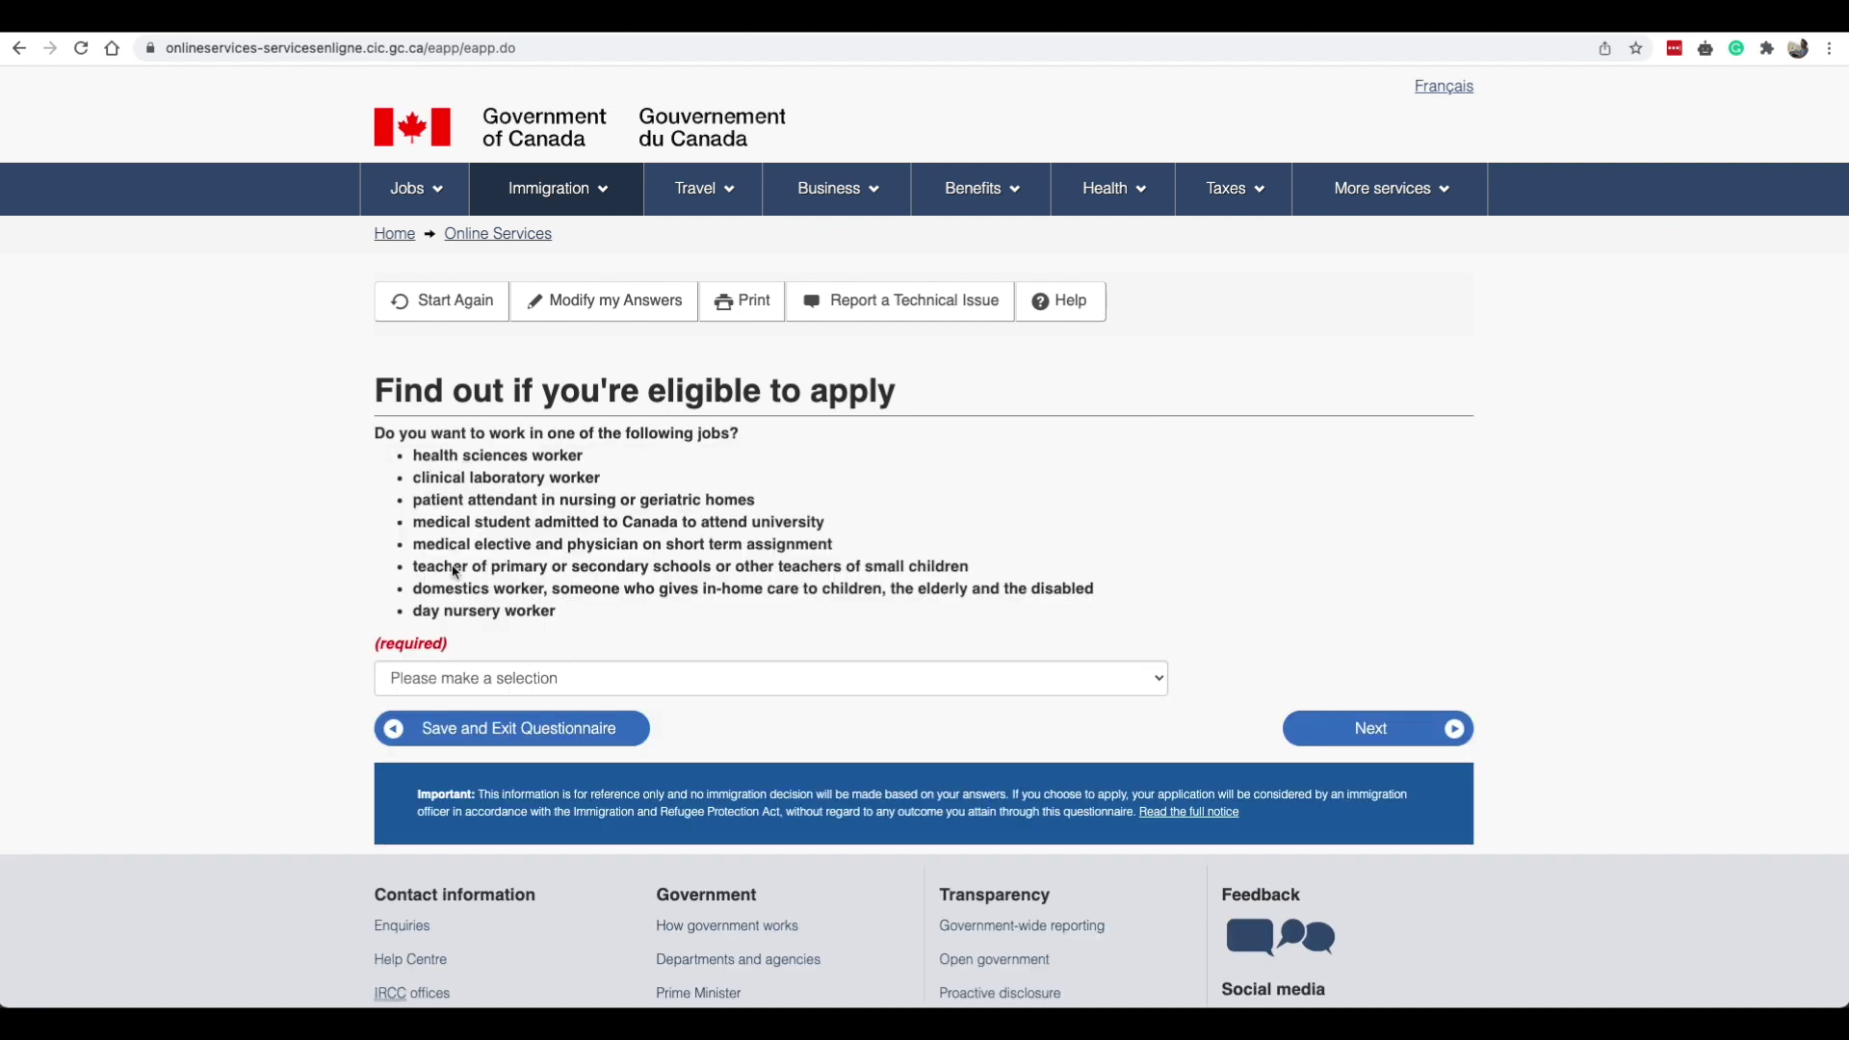
{"action": "left_click", "coordinate": [524, 679]}
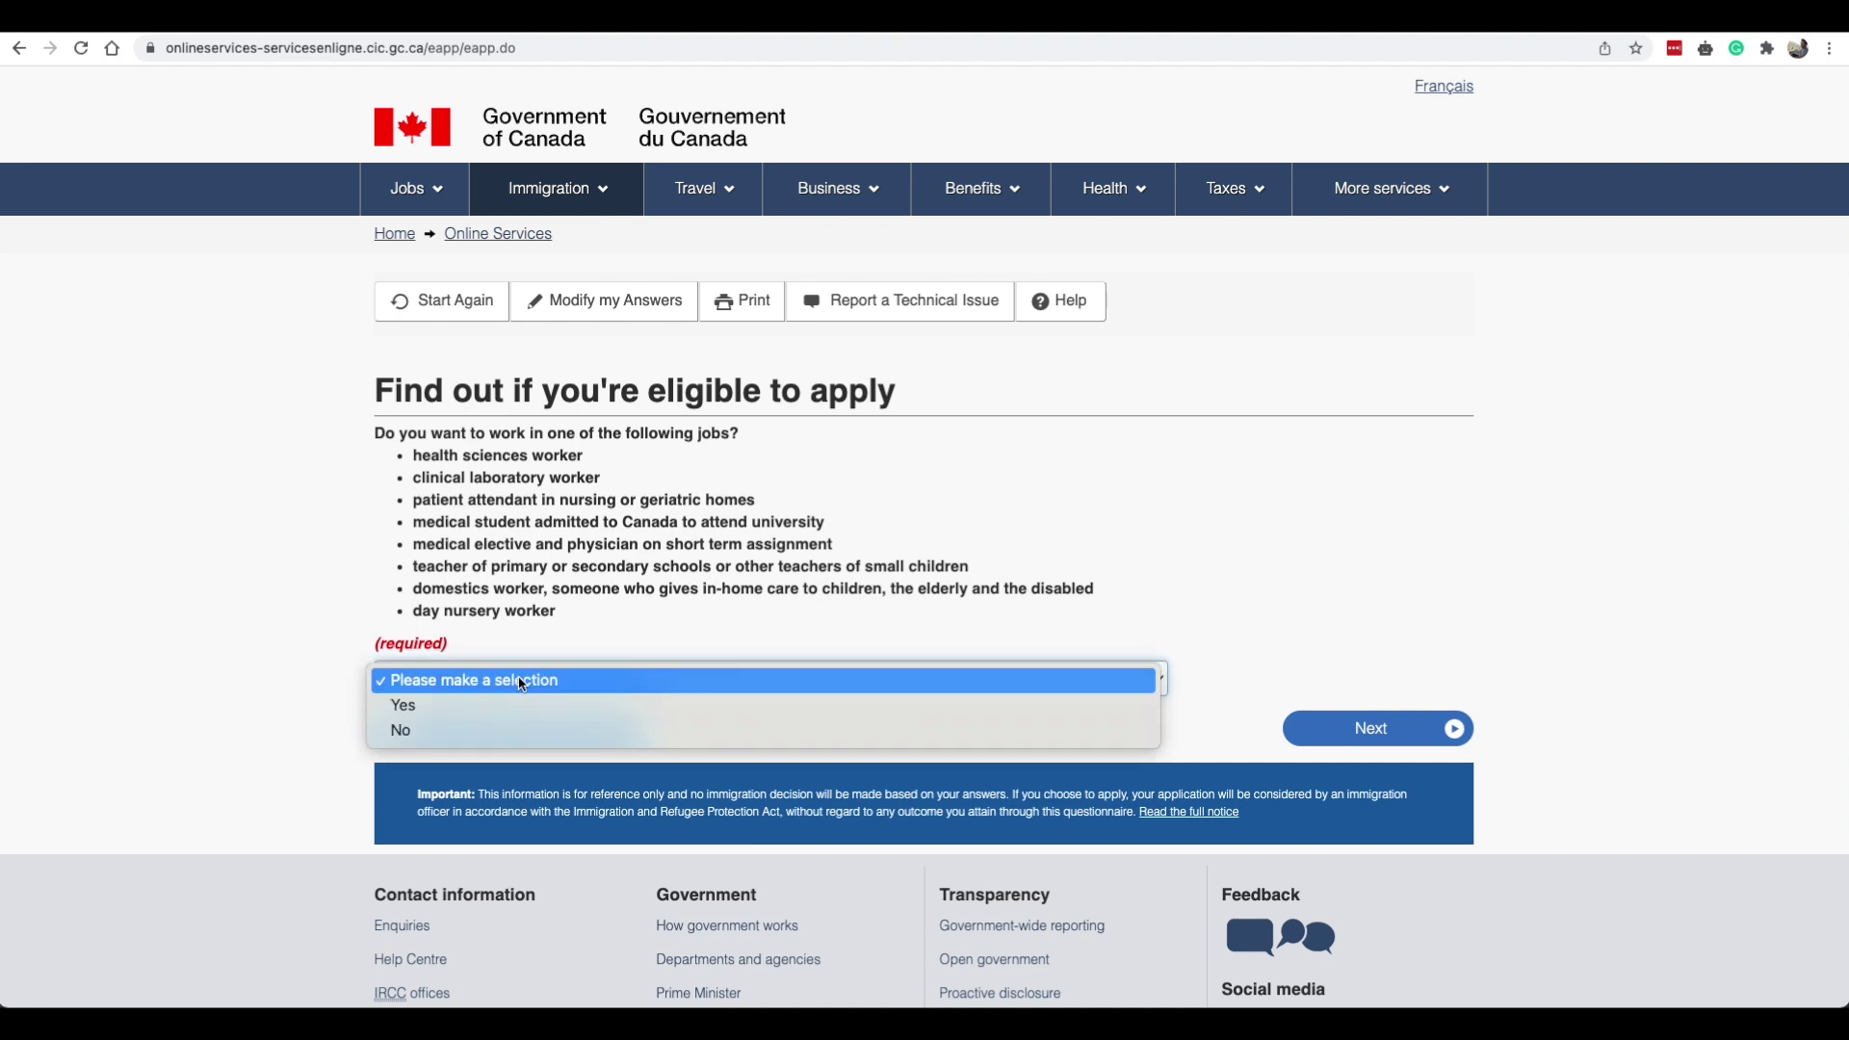
{"action": "left_click", "coordinate": [515, 739]}
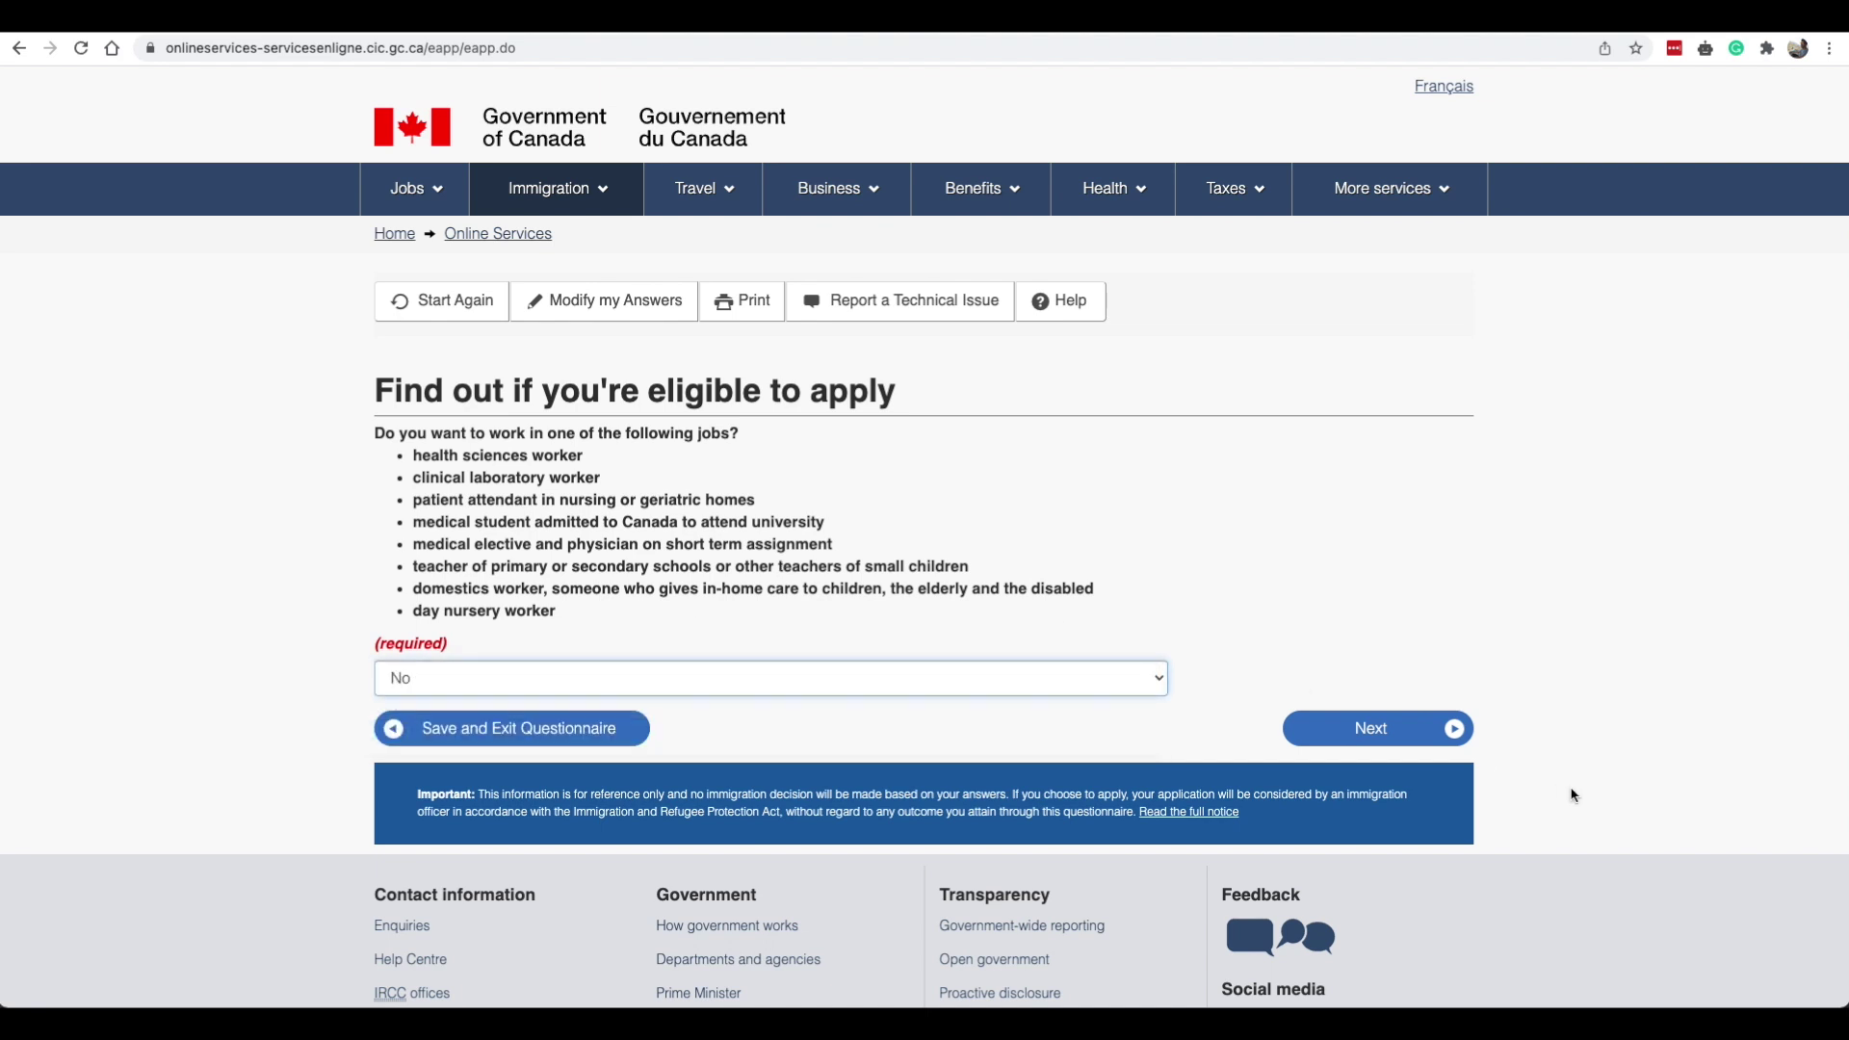
{"action": "left_click", "coordinate": [1442, 739]}
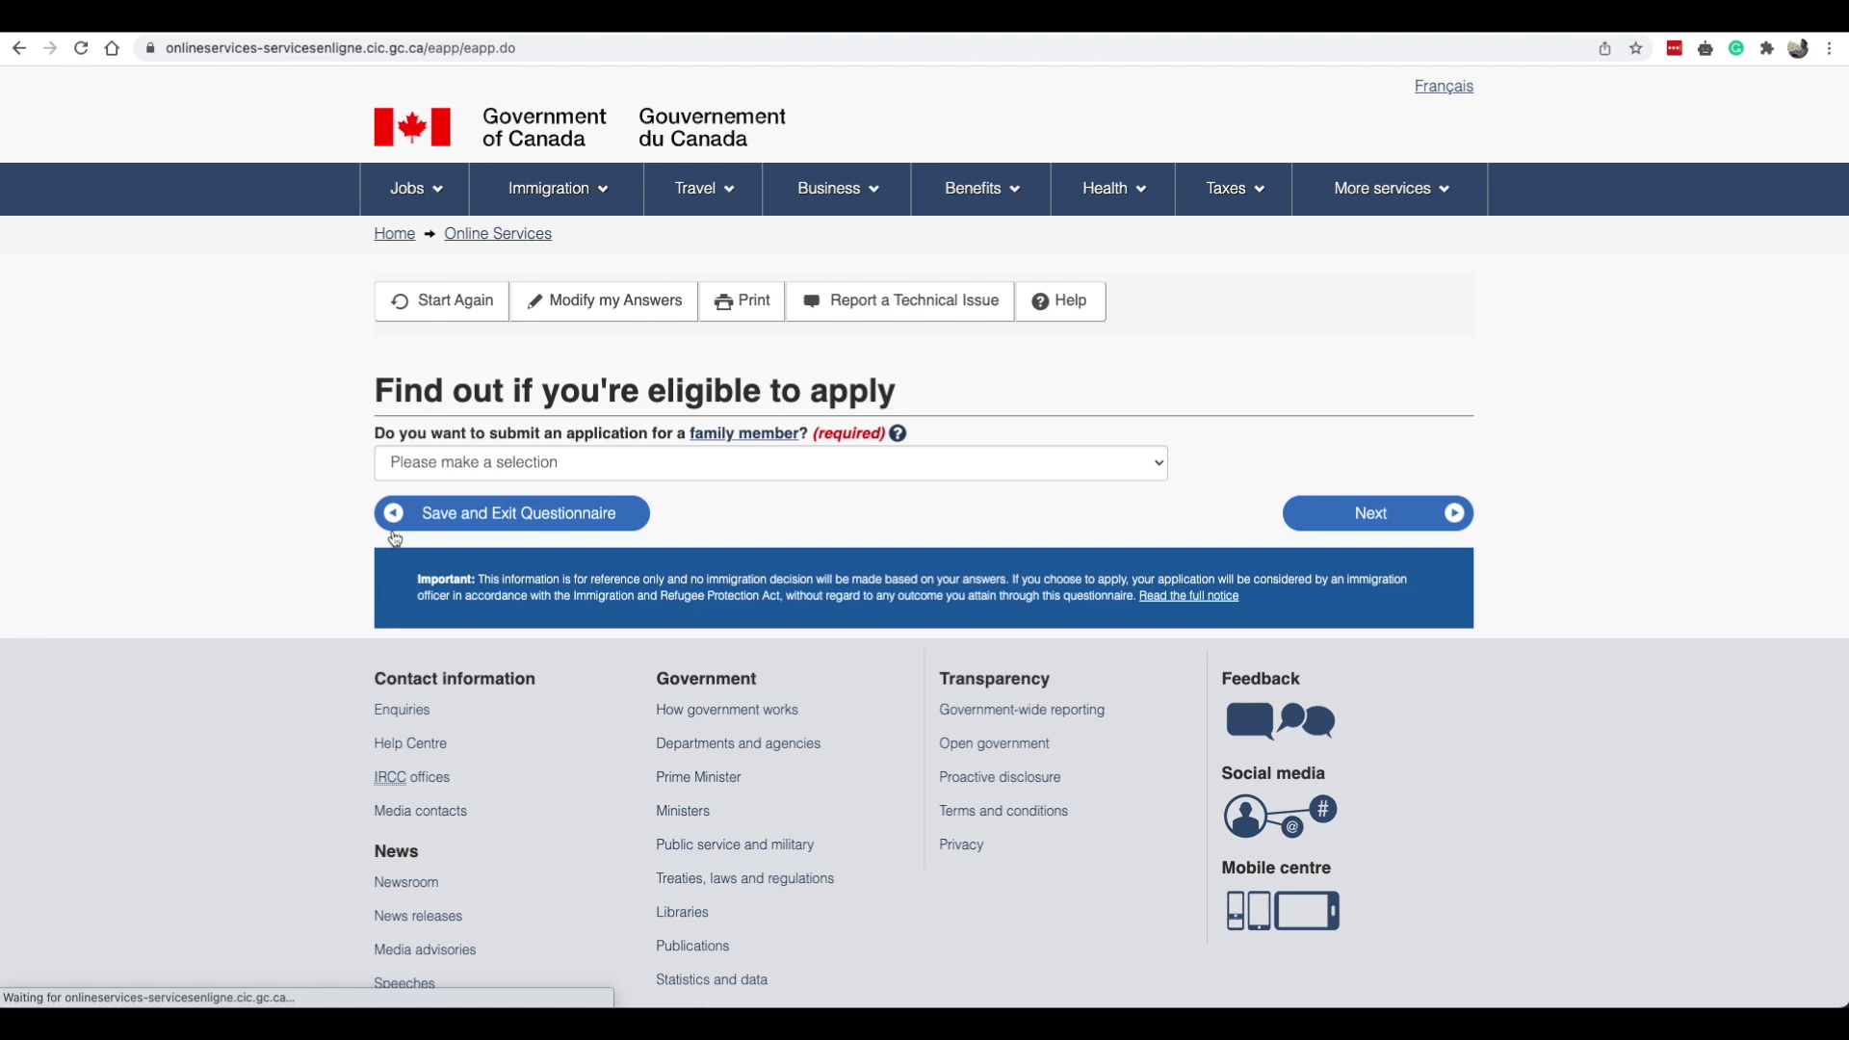
Answer No to applying for a family member and No to giving someone access.
{"action": "left_click", "coordinate": [536, 460]}
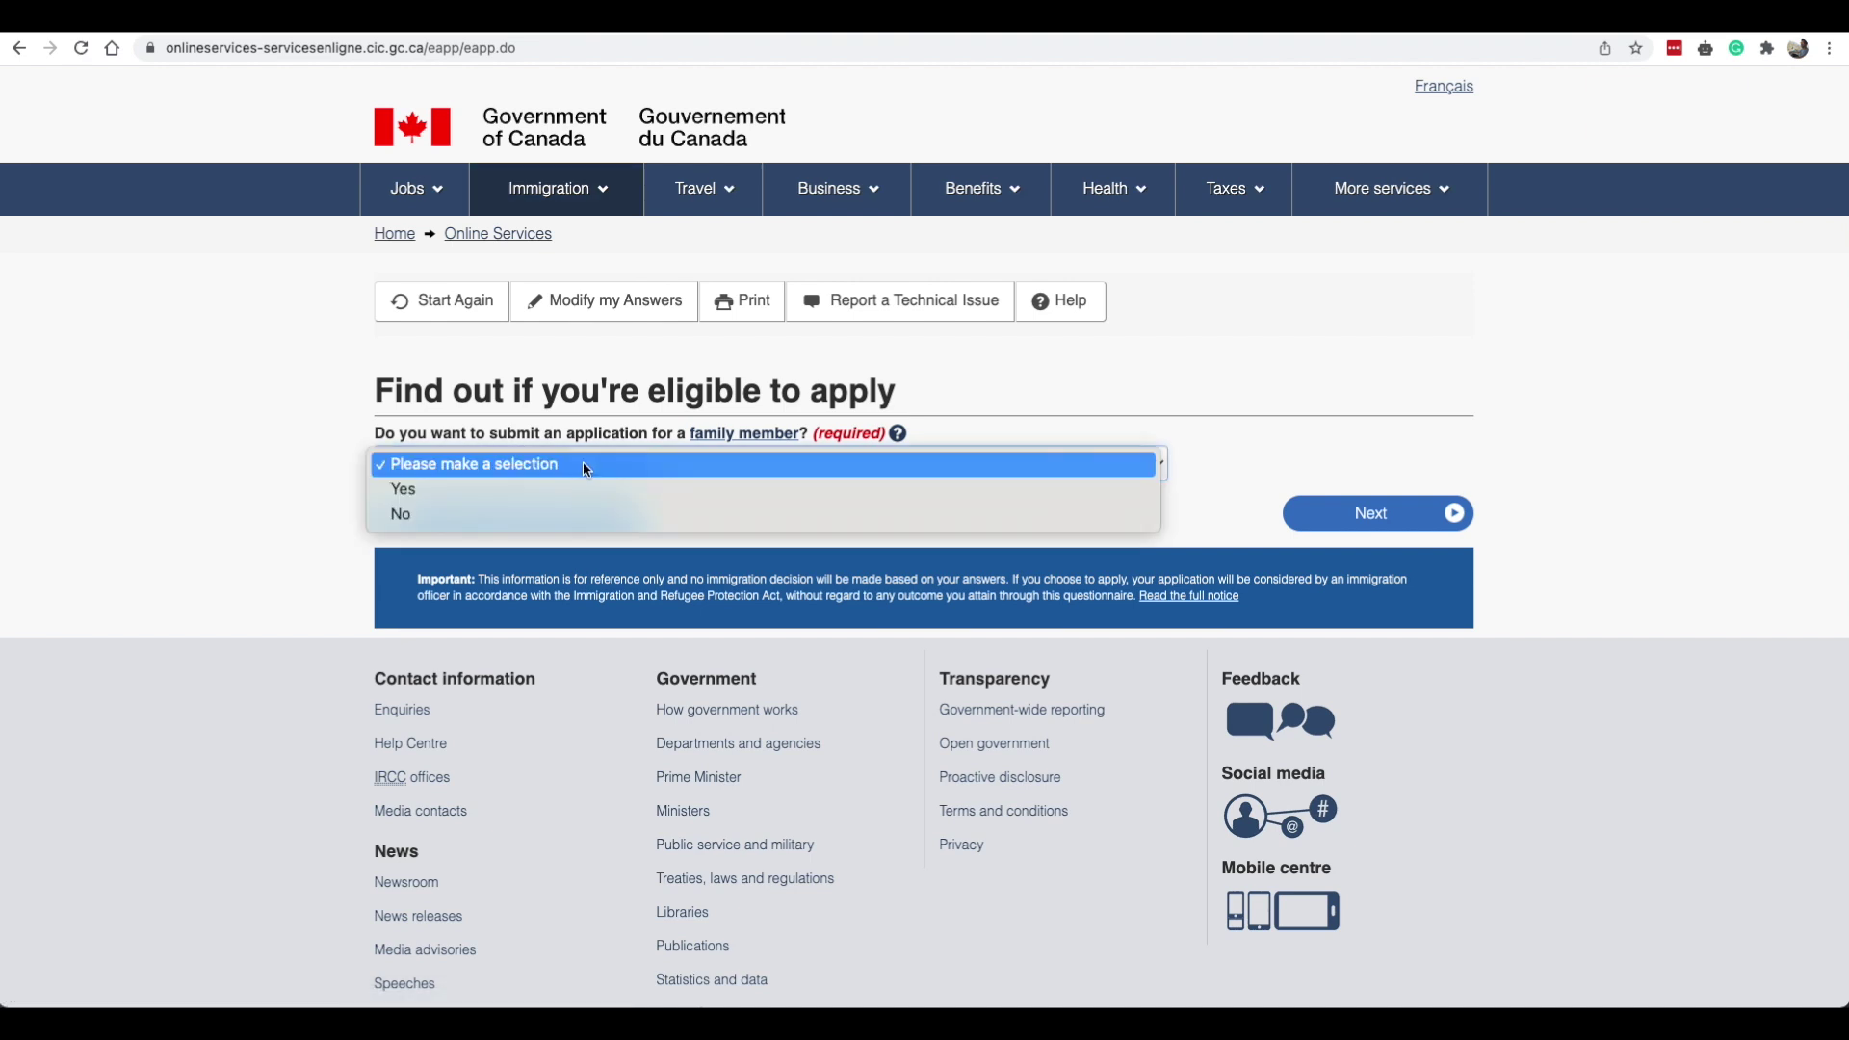
{"action": "left_click", "coordinate": [497, 513]}
{"action": "left_click", "coordinate": [1330, 515]}
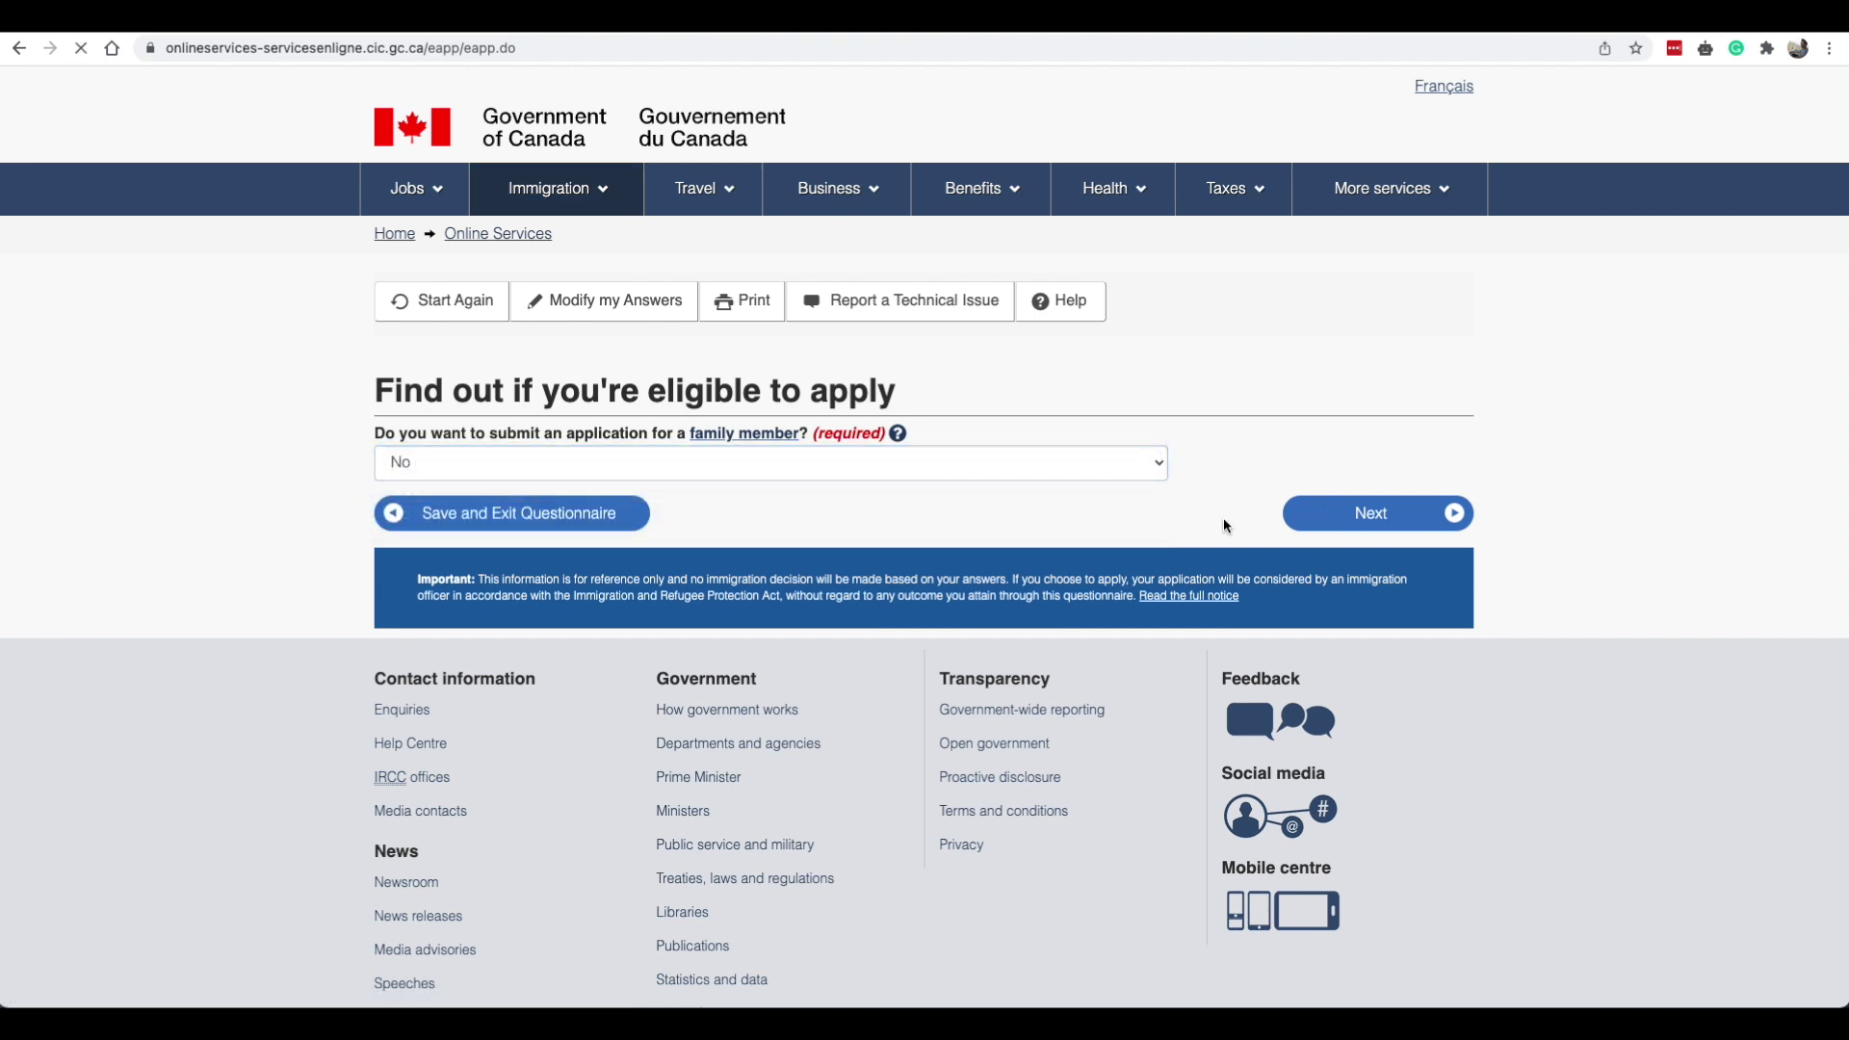
{"action": "left_click_drag", "start_coordinate": [443, 433], "coordinate": [662, 431]}
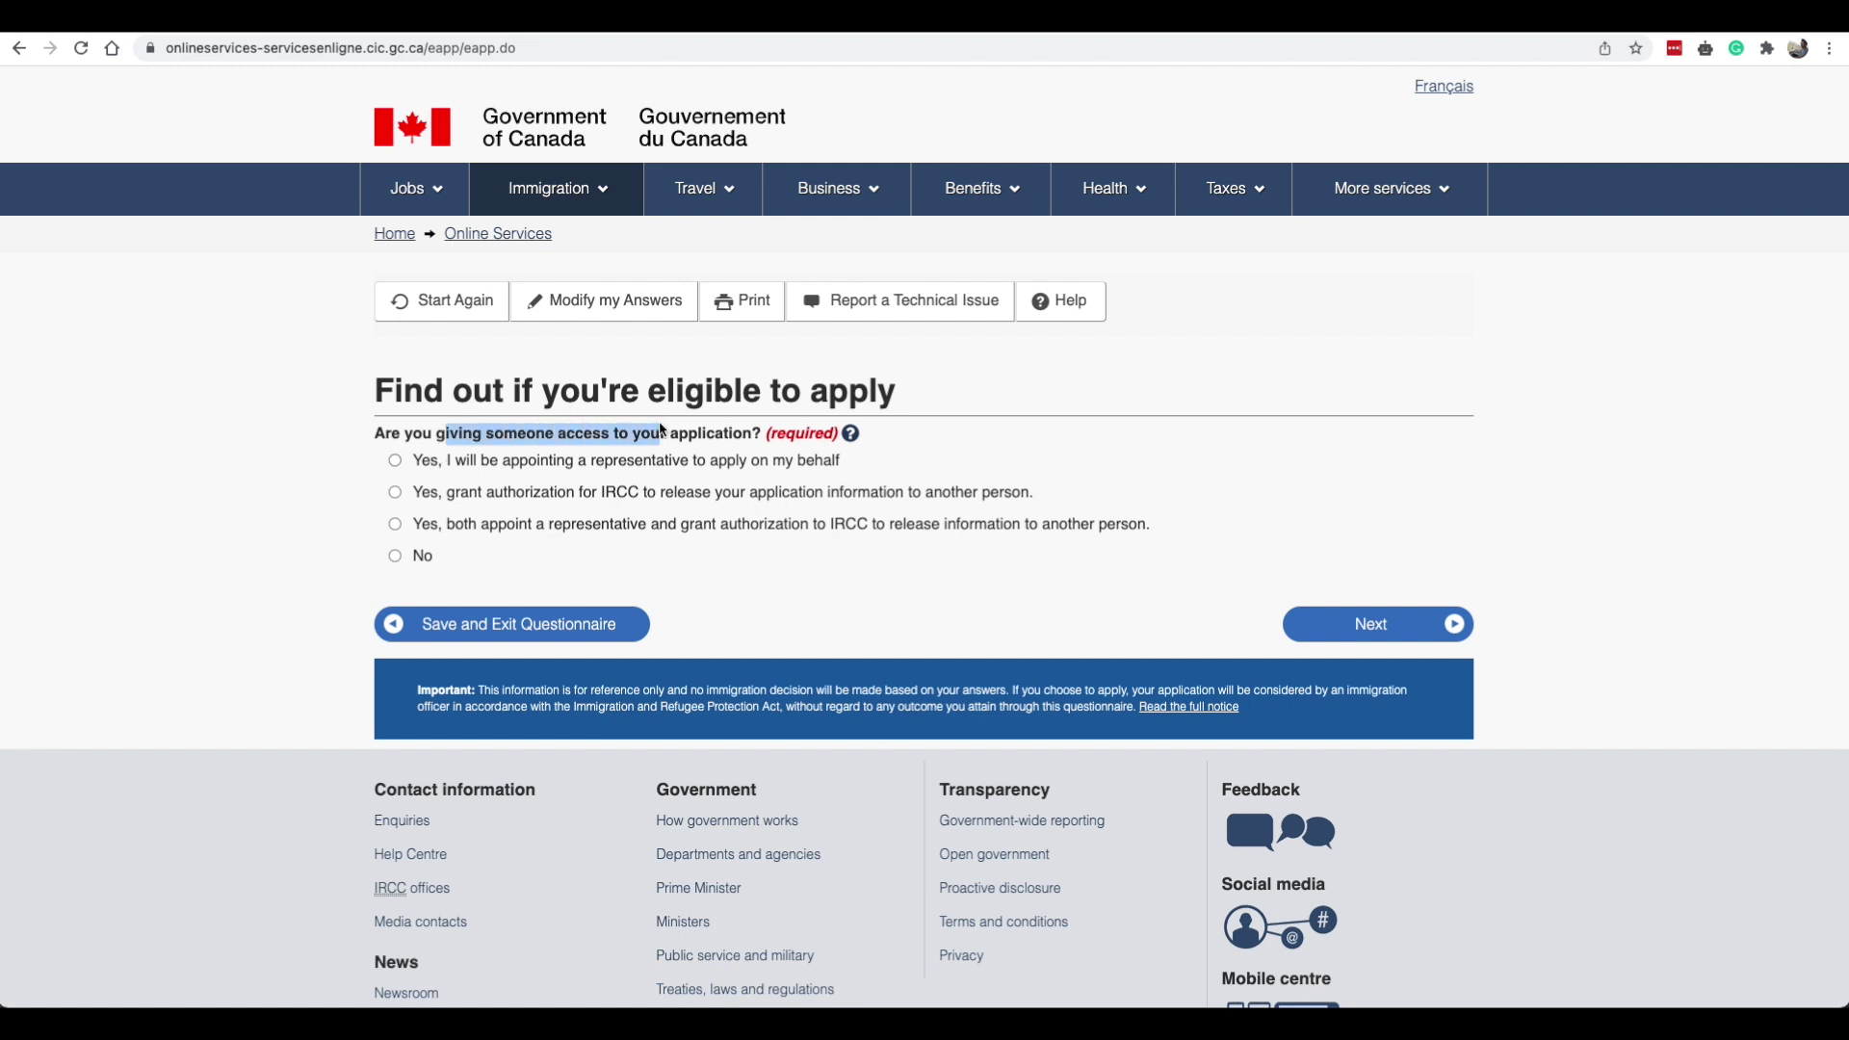
{"action": "left_click", "coordinate": [426, 558]}
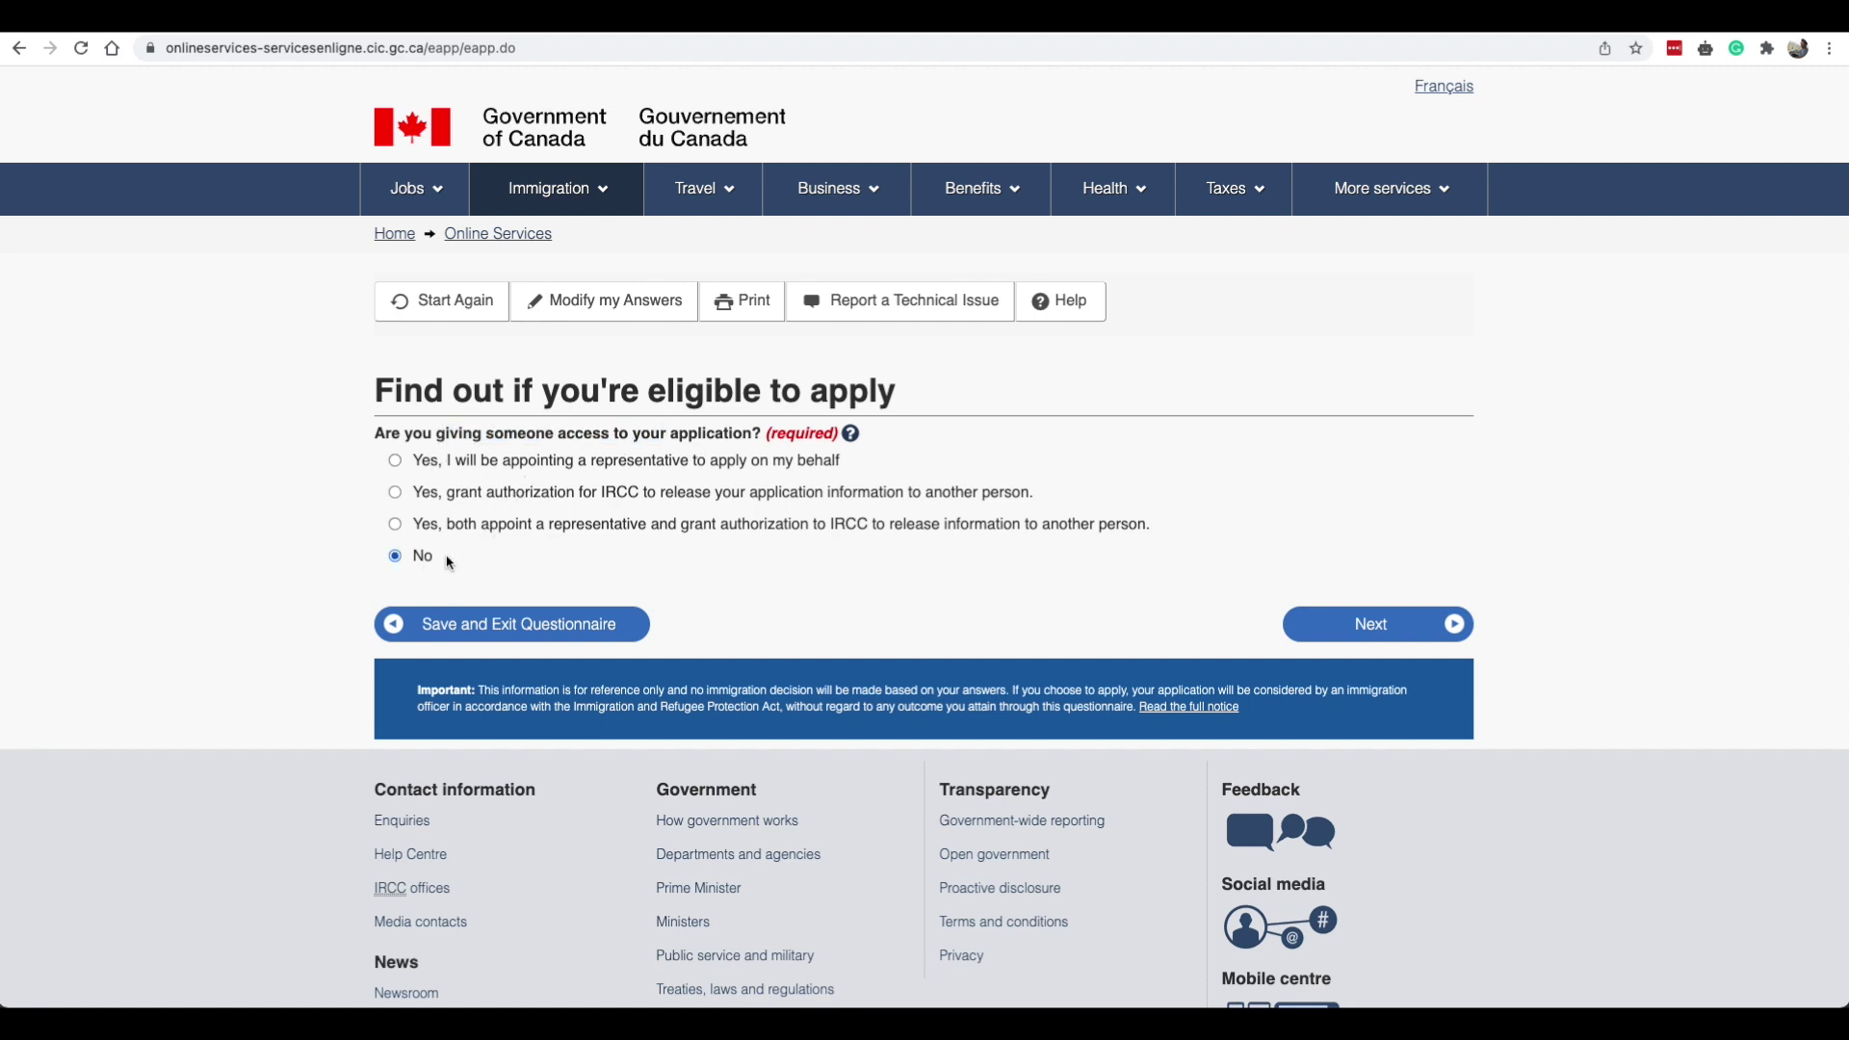
{"action": "left_click", "coordinate": [1413, 624]}
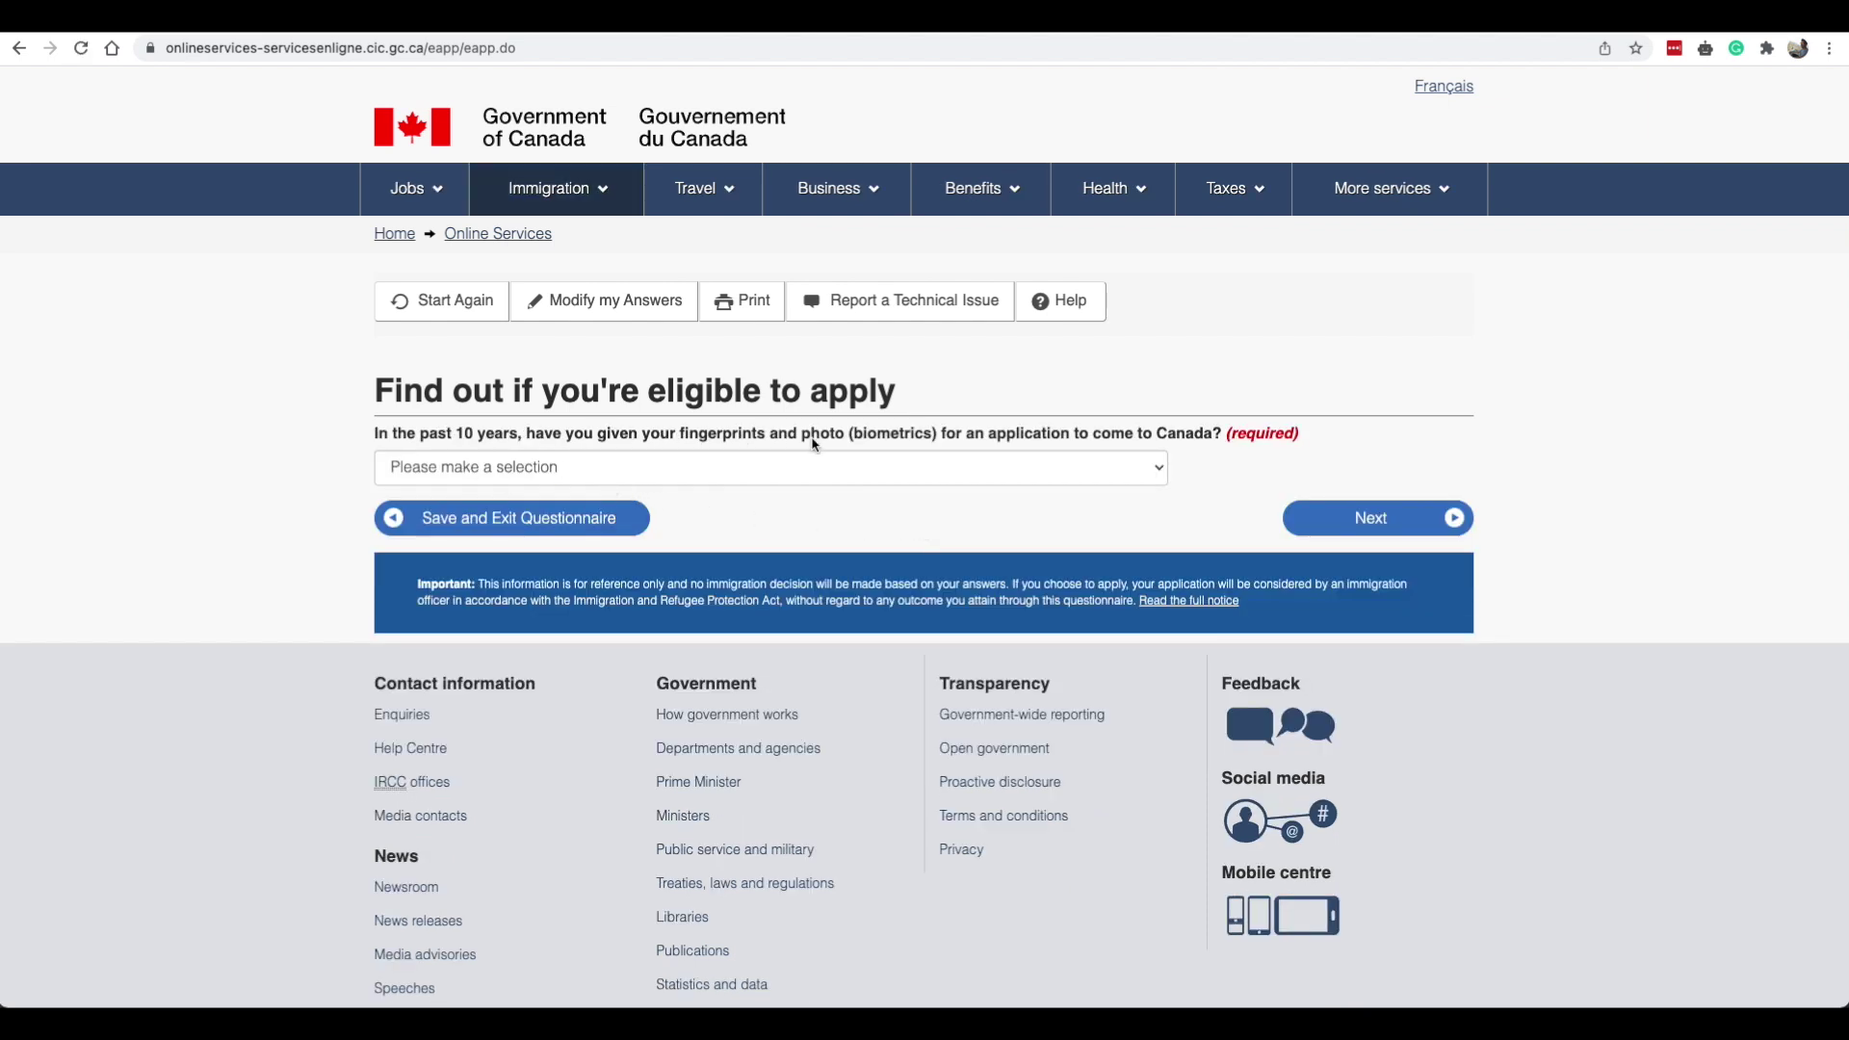
Answer Yes to the biometrics question and highlight parts of its wording.
{"action": "left_click", "coordinate": [1019, 465]}
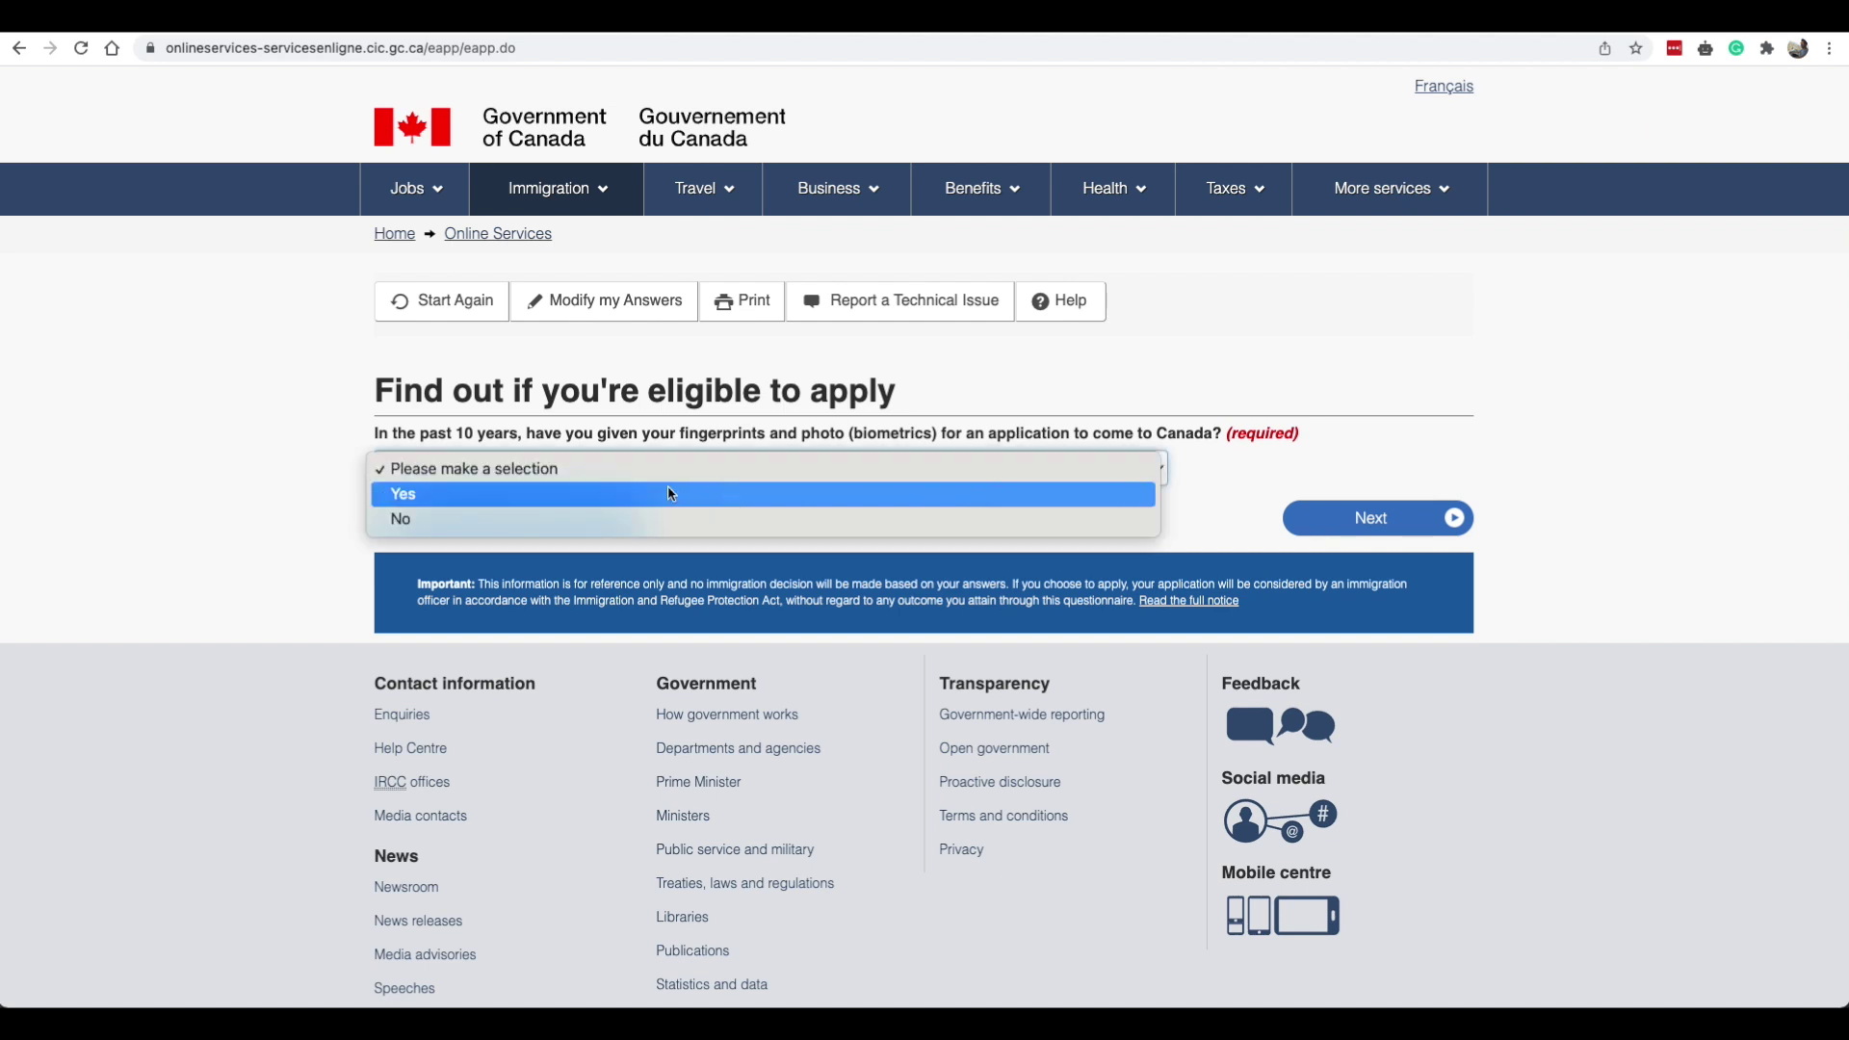
{"action": "left_click", "coordinate": [667, 489]}
{"action": "triple_click", "coordinate": [600, 448]}
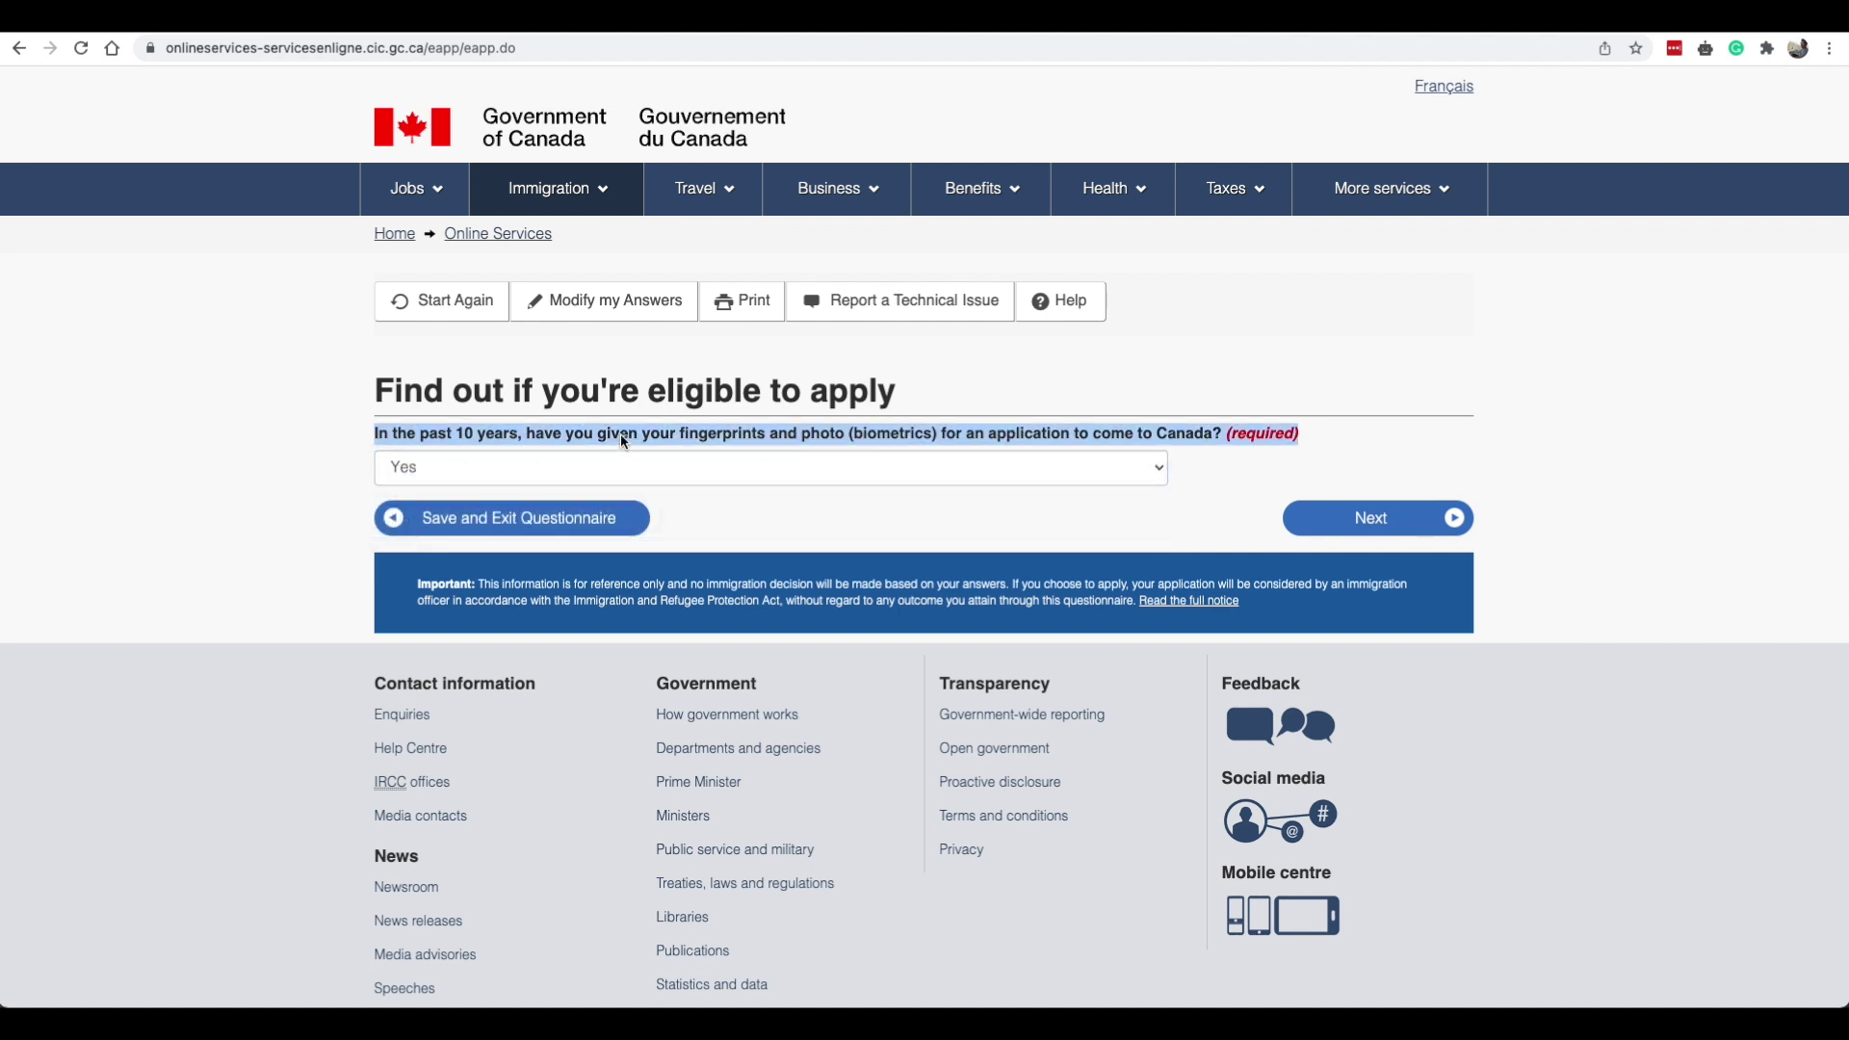
{"action": "double_click", "coordinate": [624, 441]}
{"action": "double_click", "coordinate": [732, 441]}
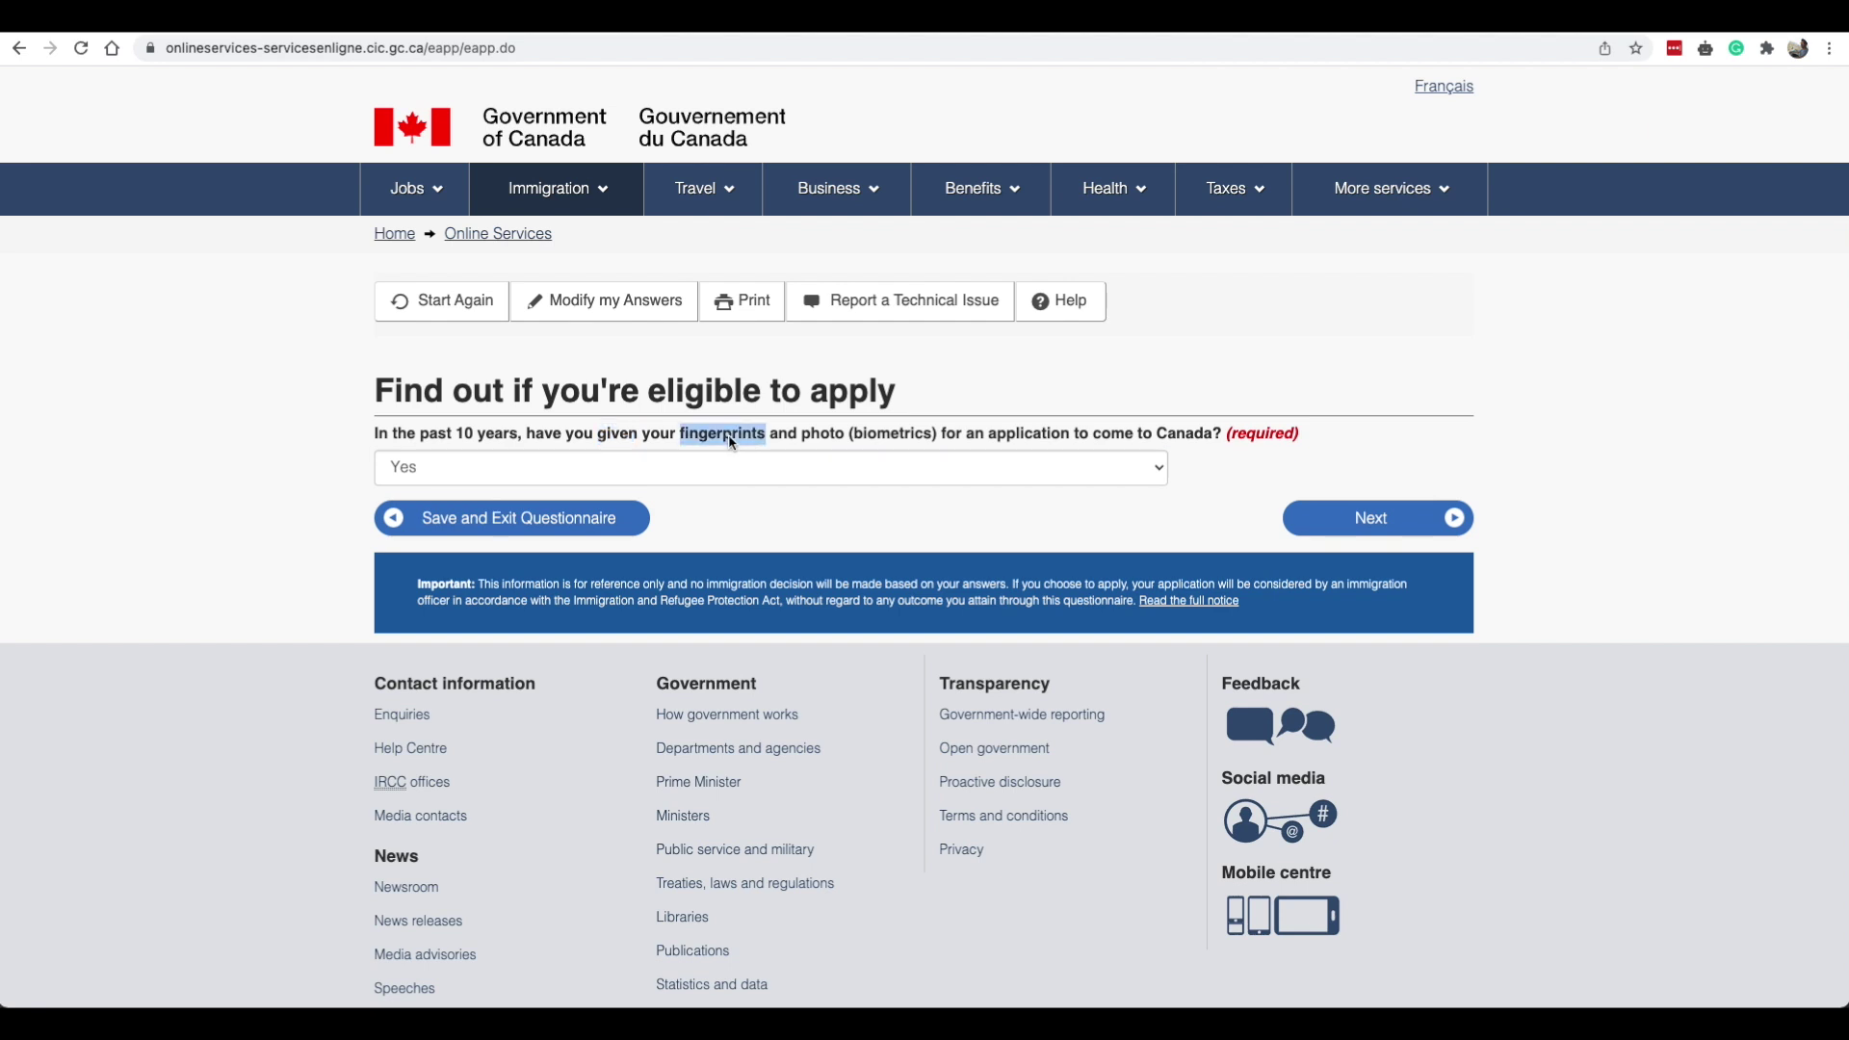
{"action": "left_click", "coordinate": [842, 441]}
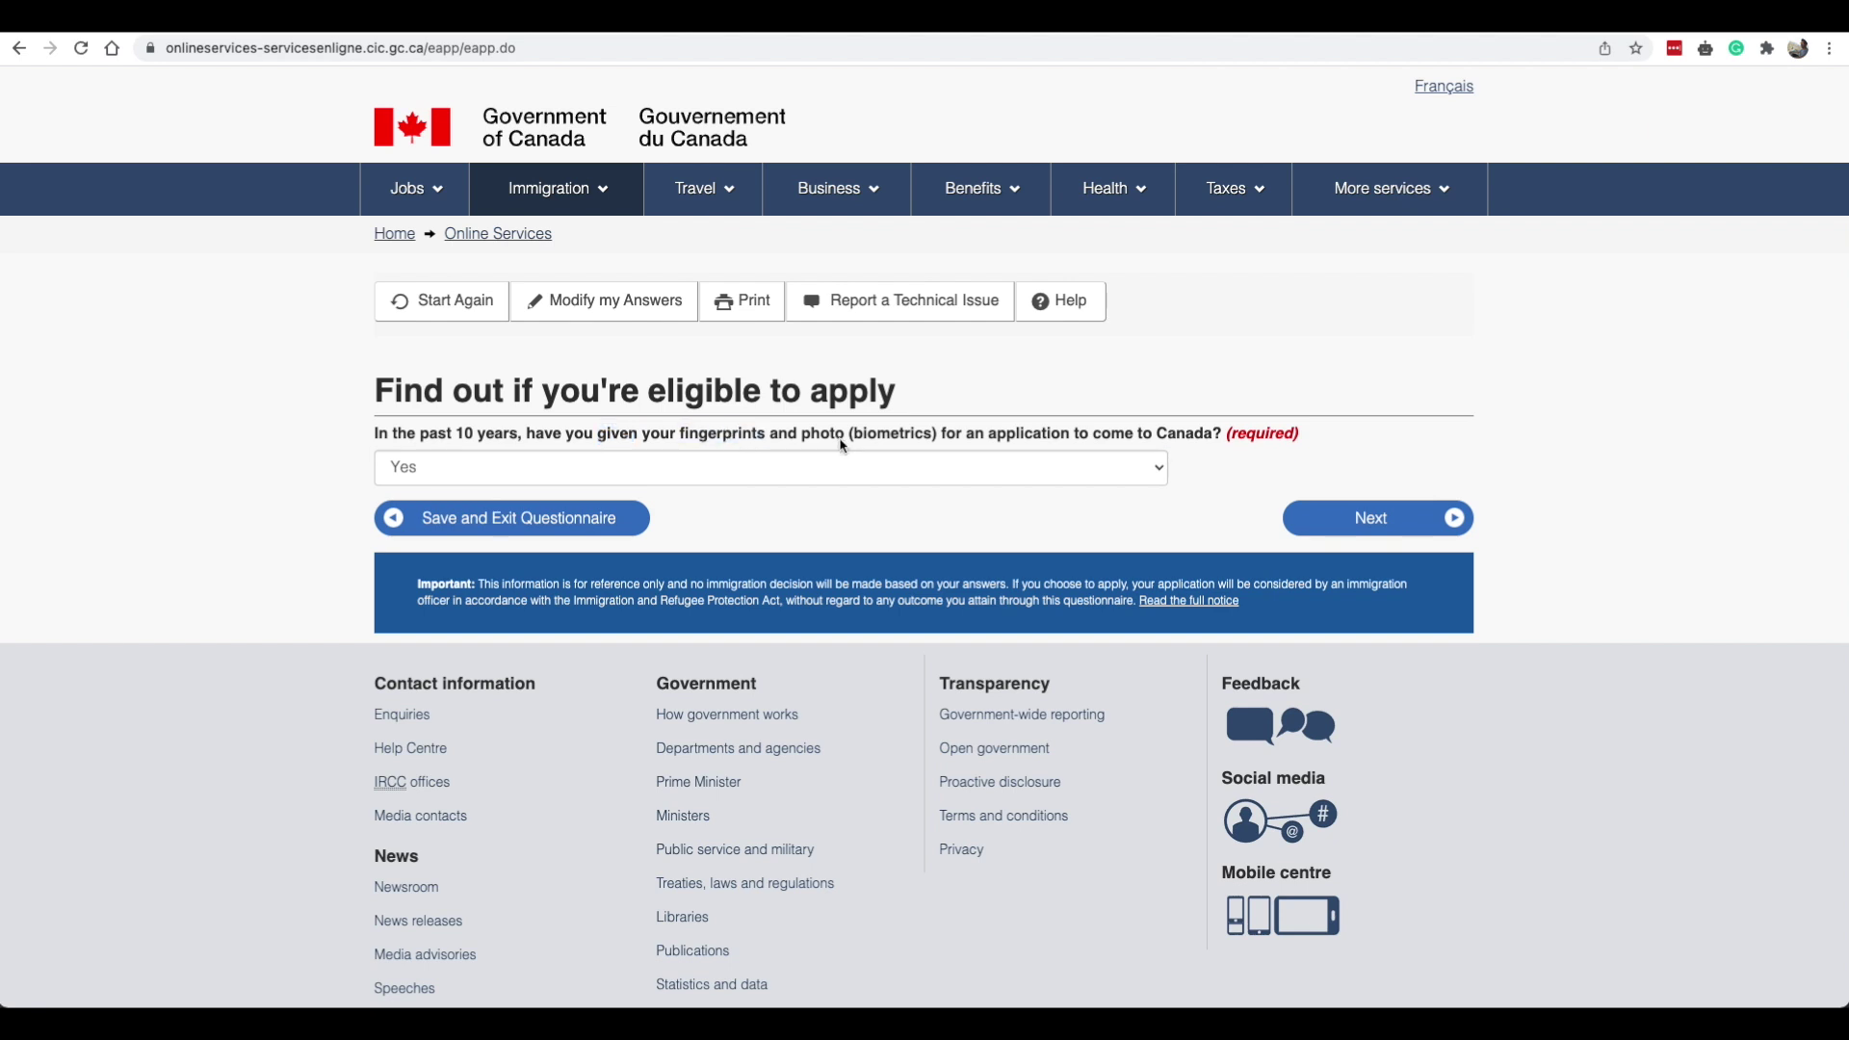
{"action": "triple_click", "coordinate": [891, 439]}
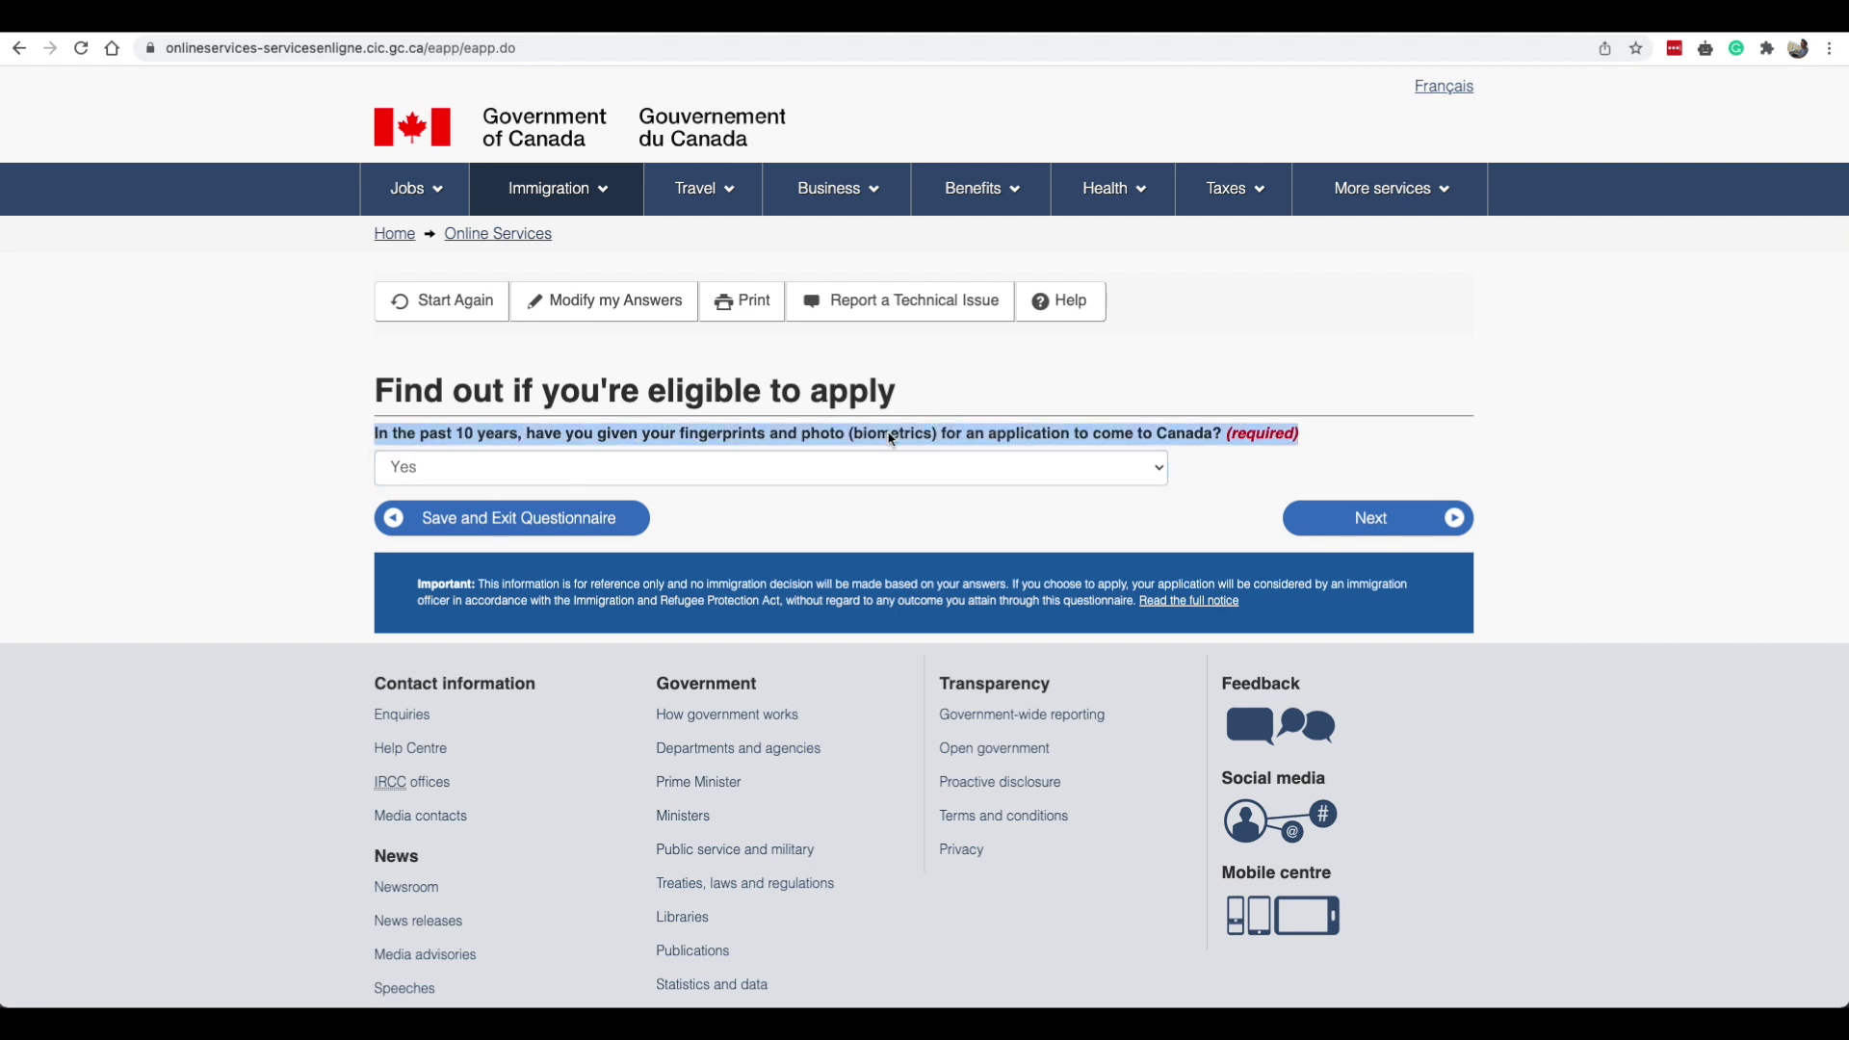
{"action": "left_click", "coordinate": [754, 443]}
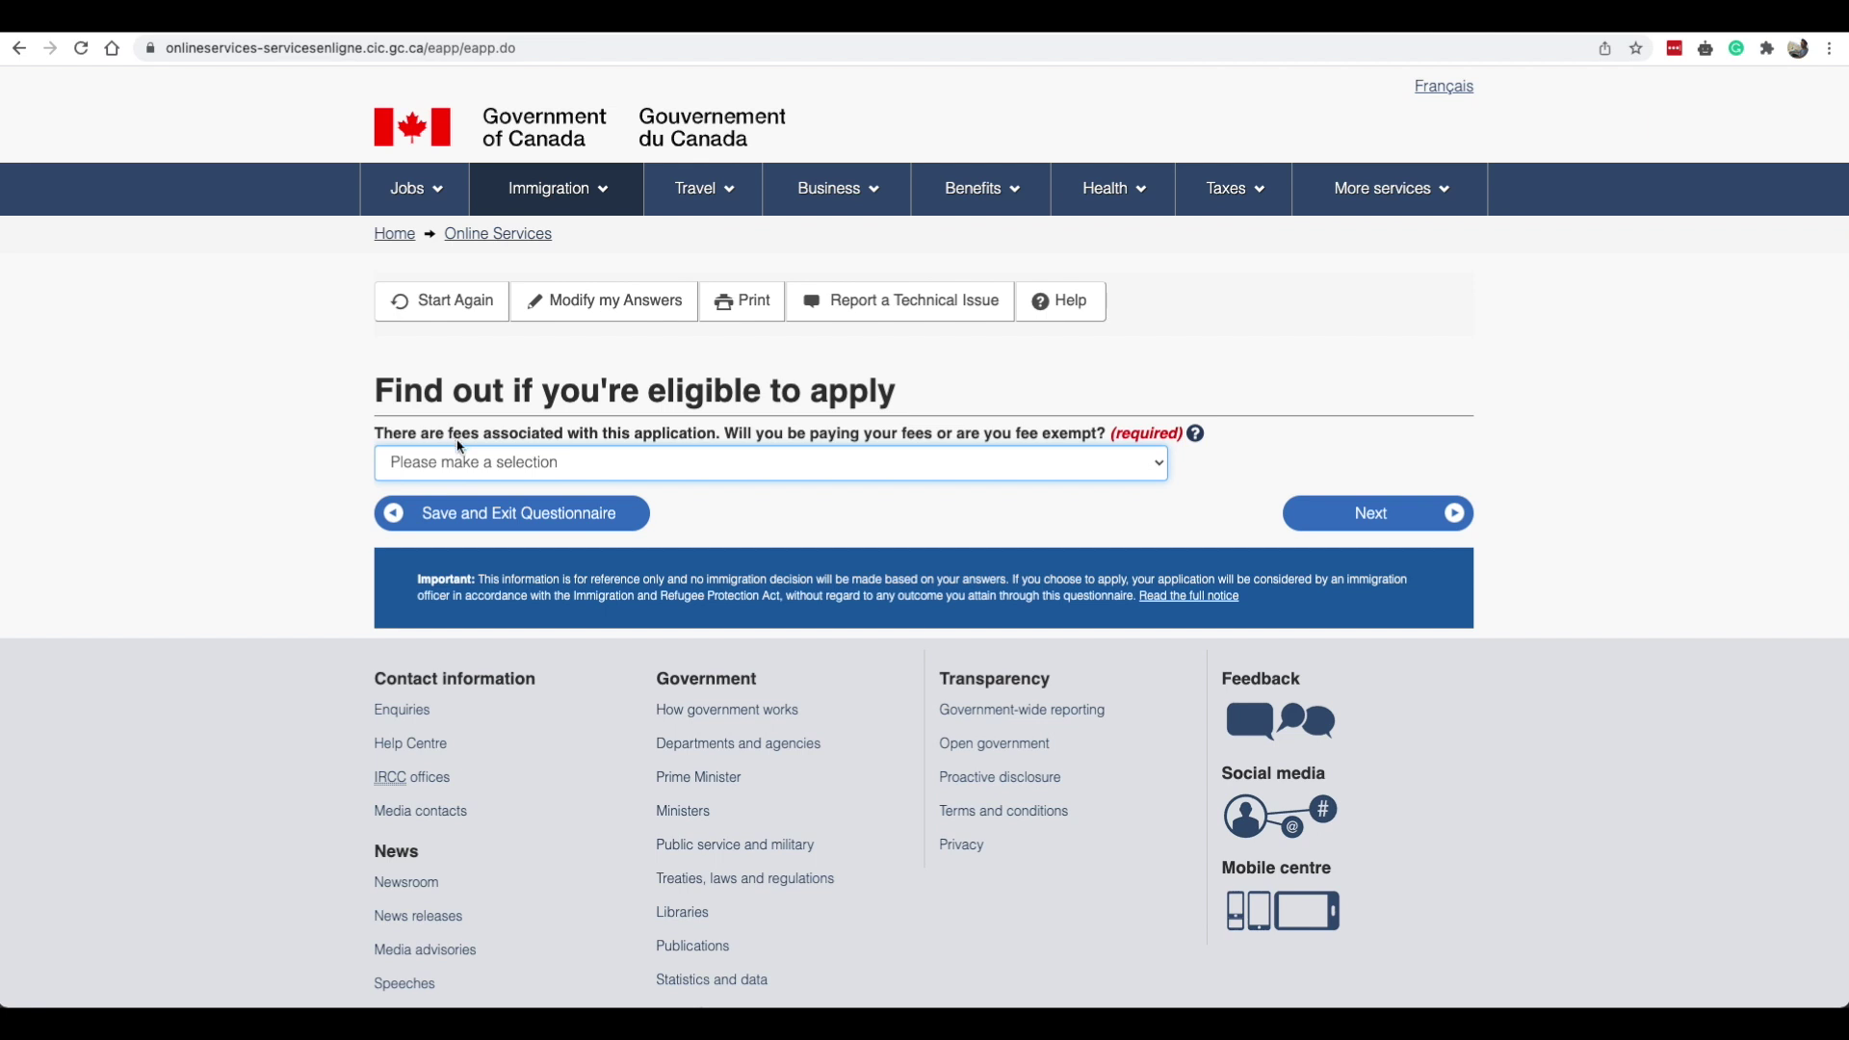
Answer the fees question with 'Yes, I will be paying my application fees'.
{"action": "left_click", "coordinate": [457, 464]}
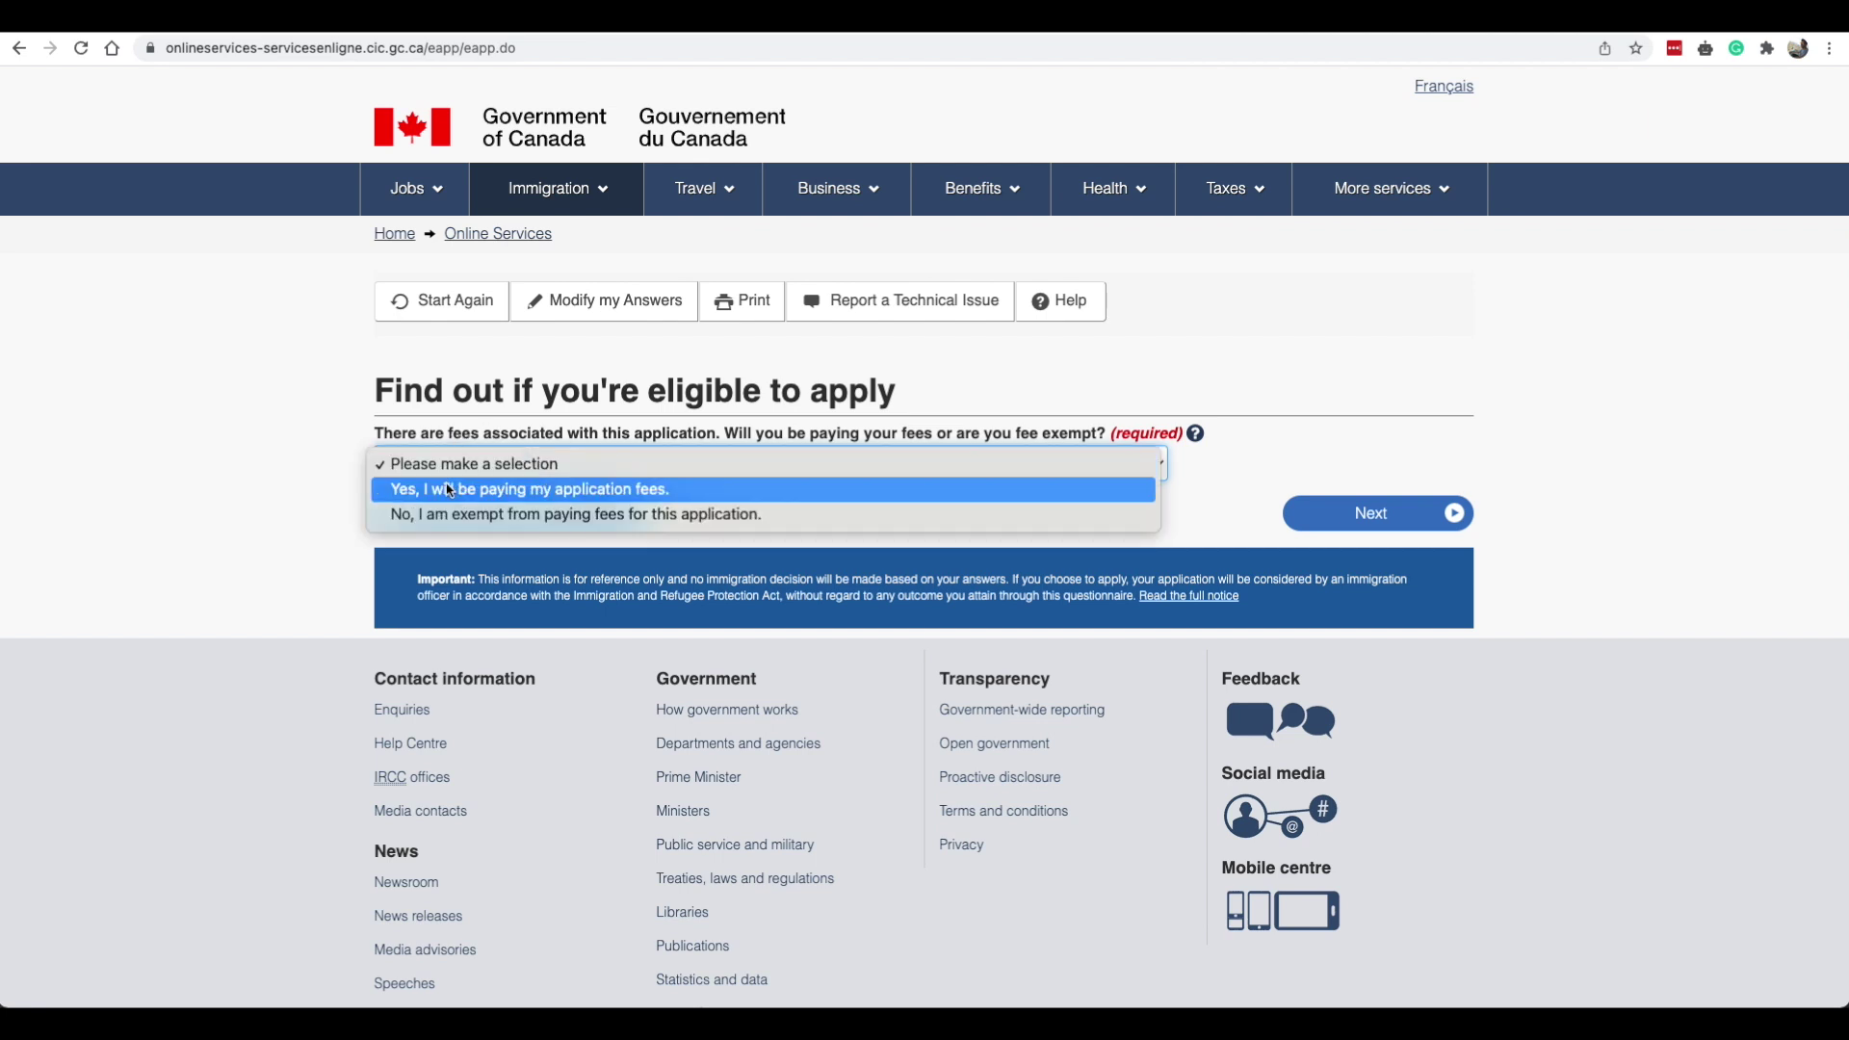
{"action": "left_click", "coordinate": [449, 491]}
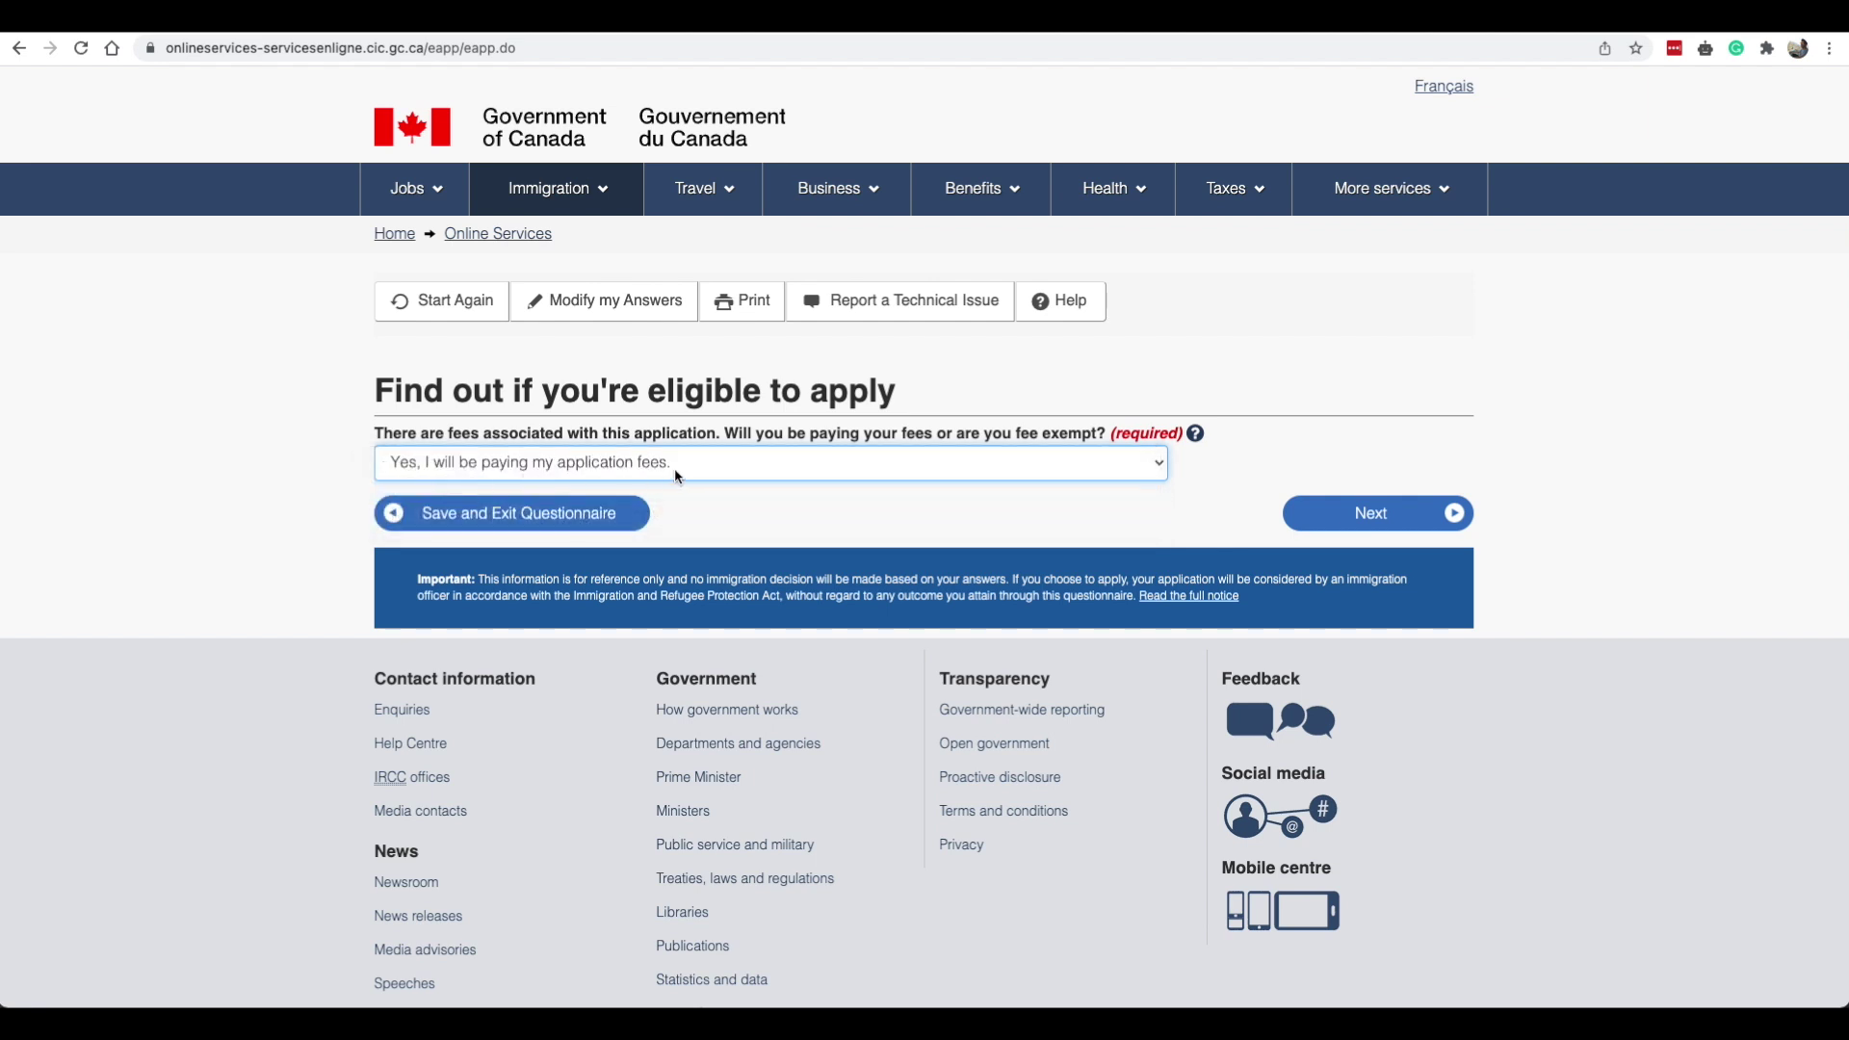
{"action": "left_click", "coordinate": [743, 474]}
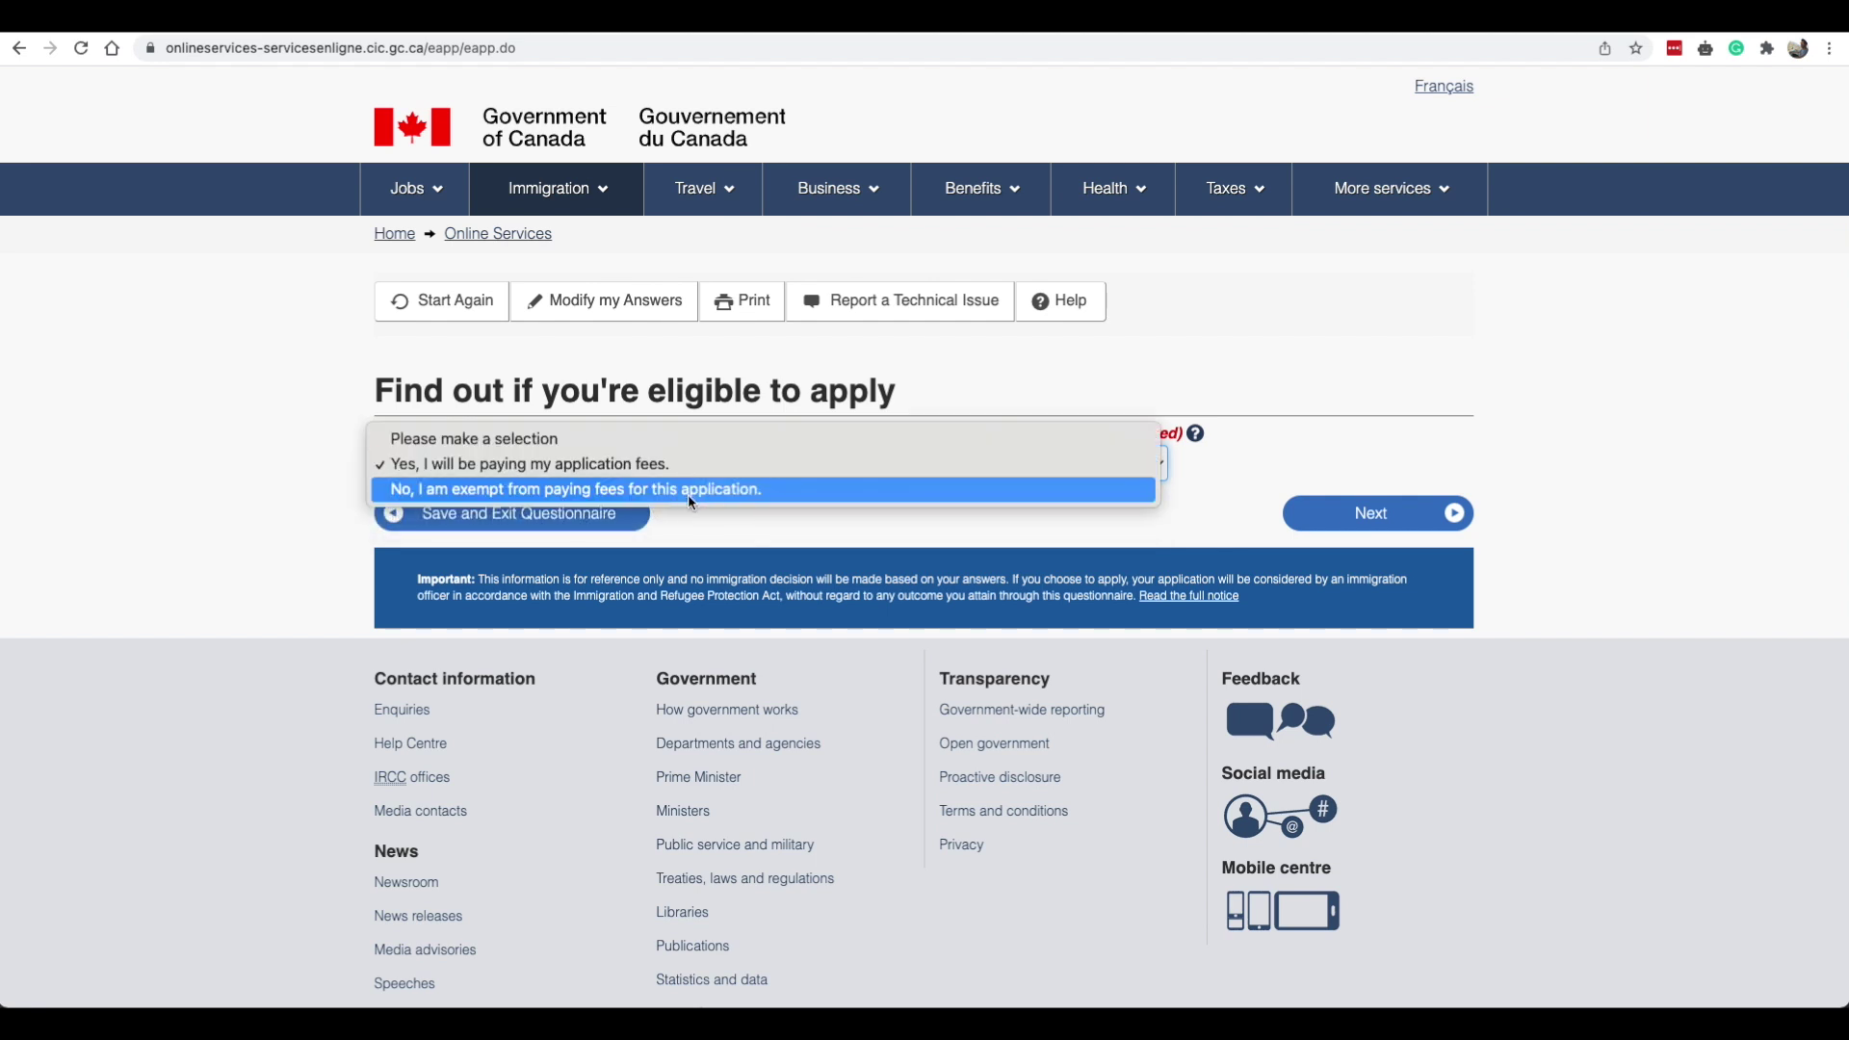
{"action": "left_click", "coordinate": [1267, 516]}
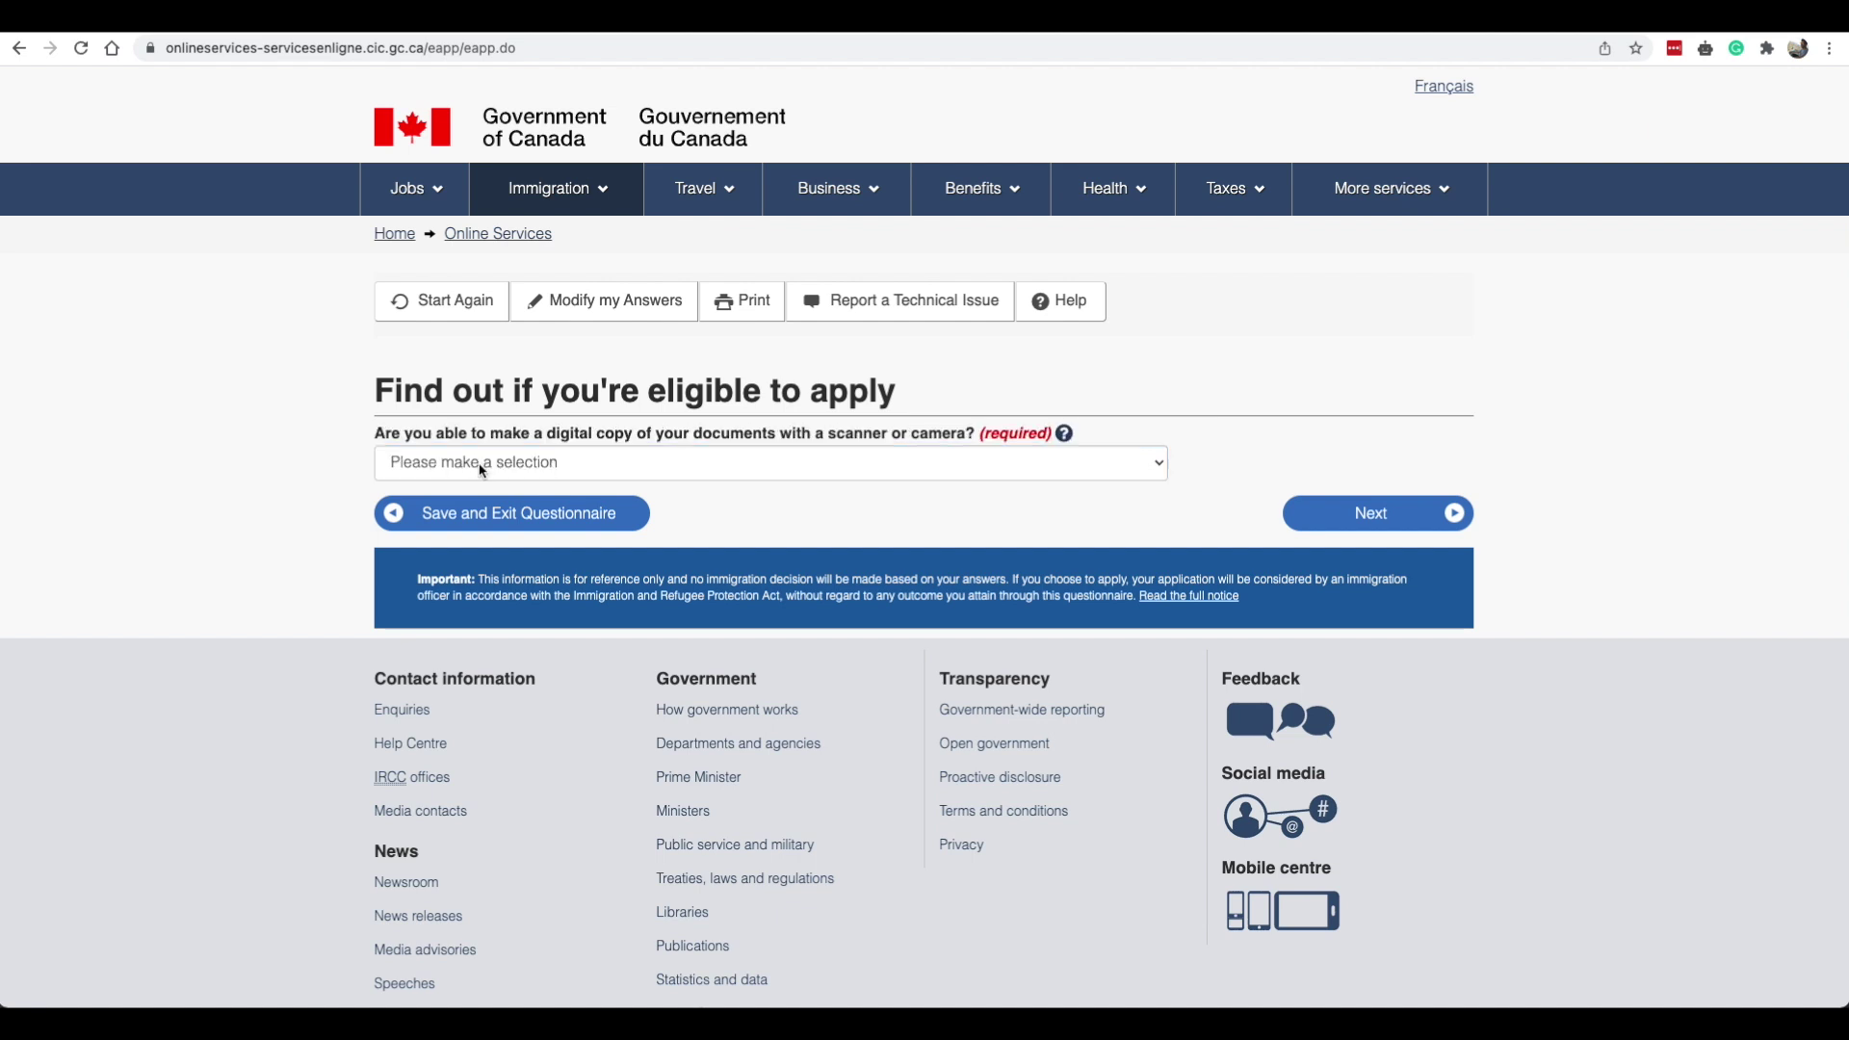
Answer Yes to the digital-copy and online-payment questions and proceed to review.
{"action": "left_click", "coordinate": [576, 464]}
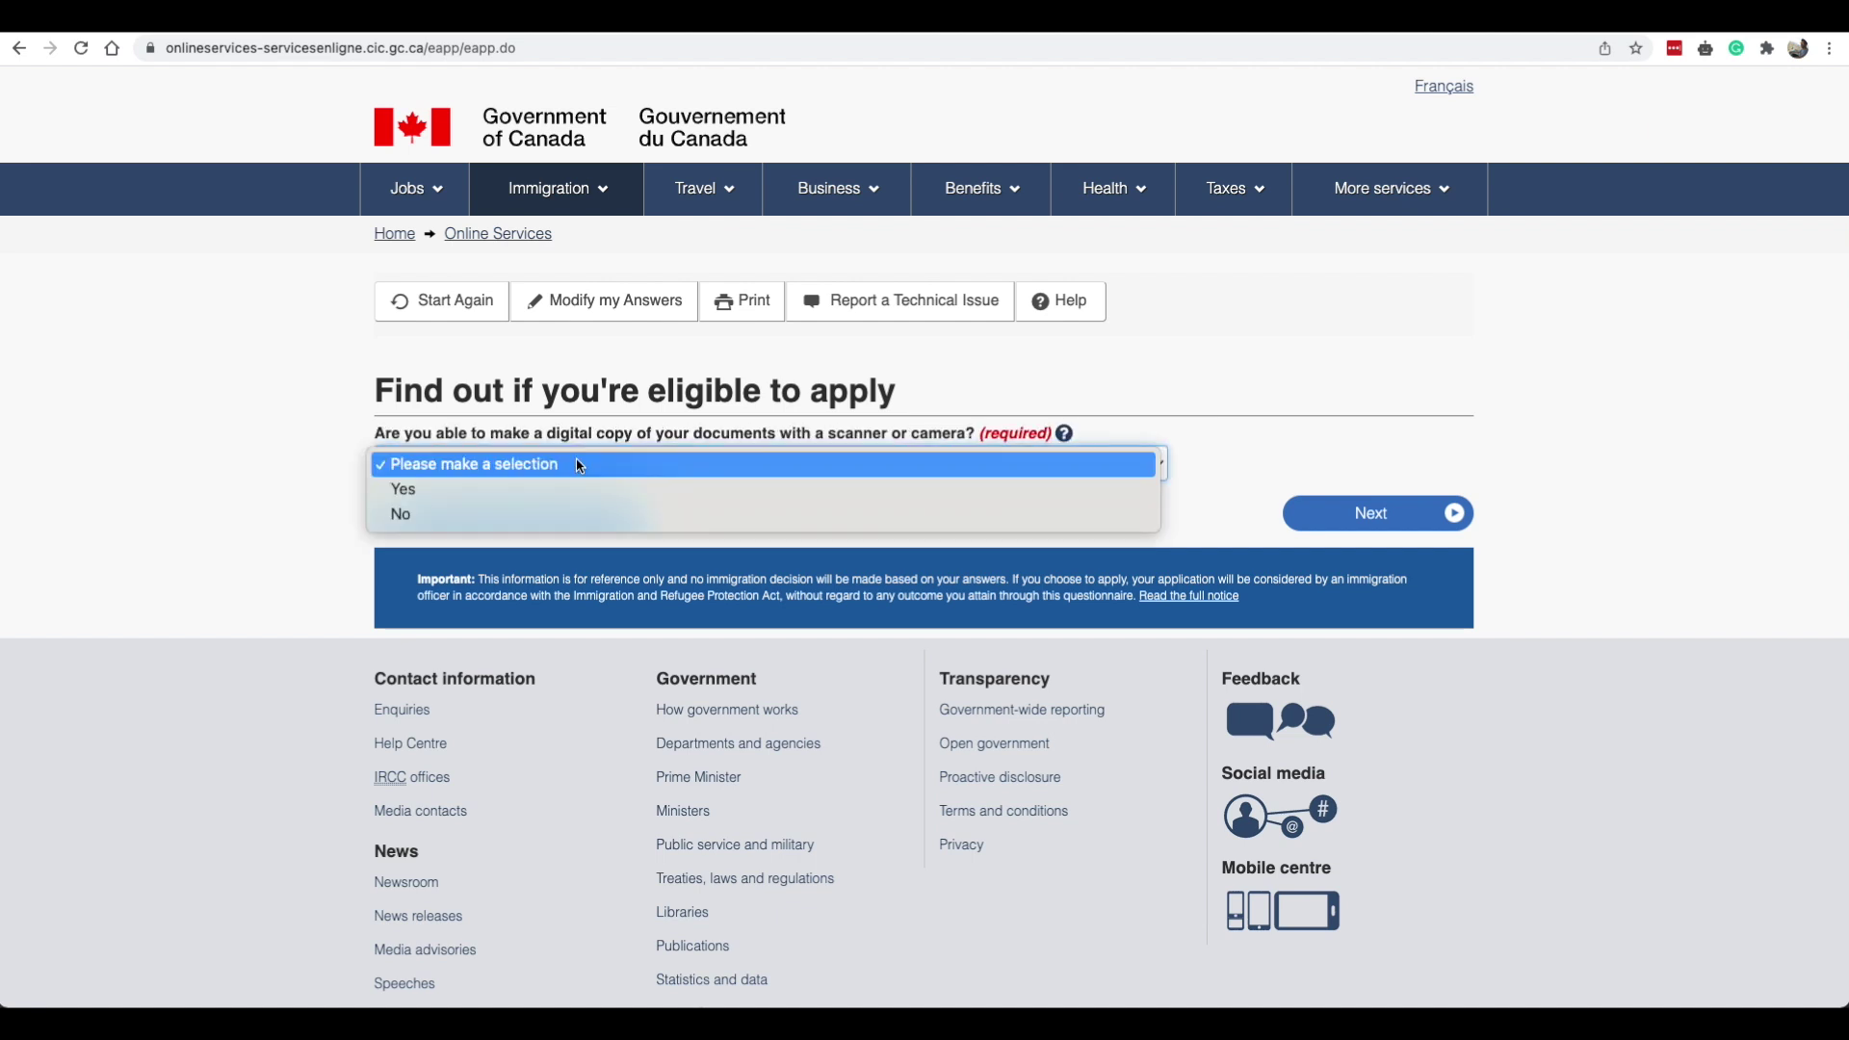
{"action": "left_click", "coordinate": [793, 486]}
{"action": "left_click", "coordinate": [1457, 528]}
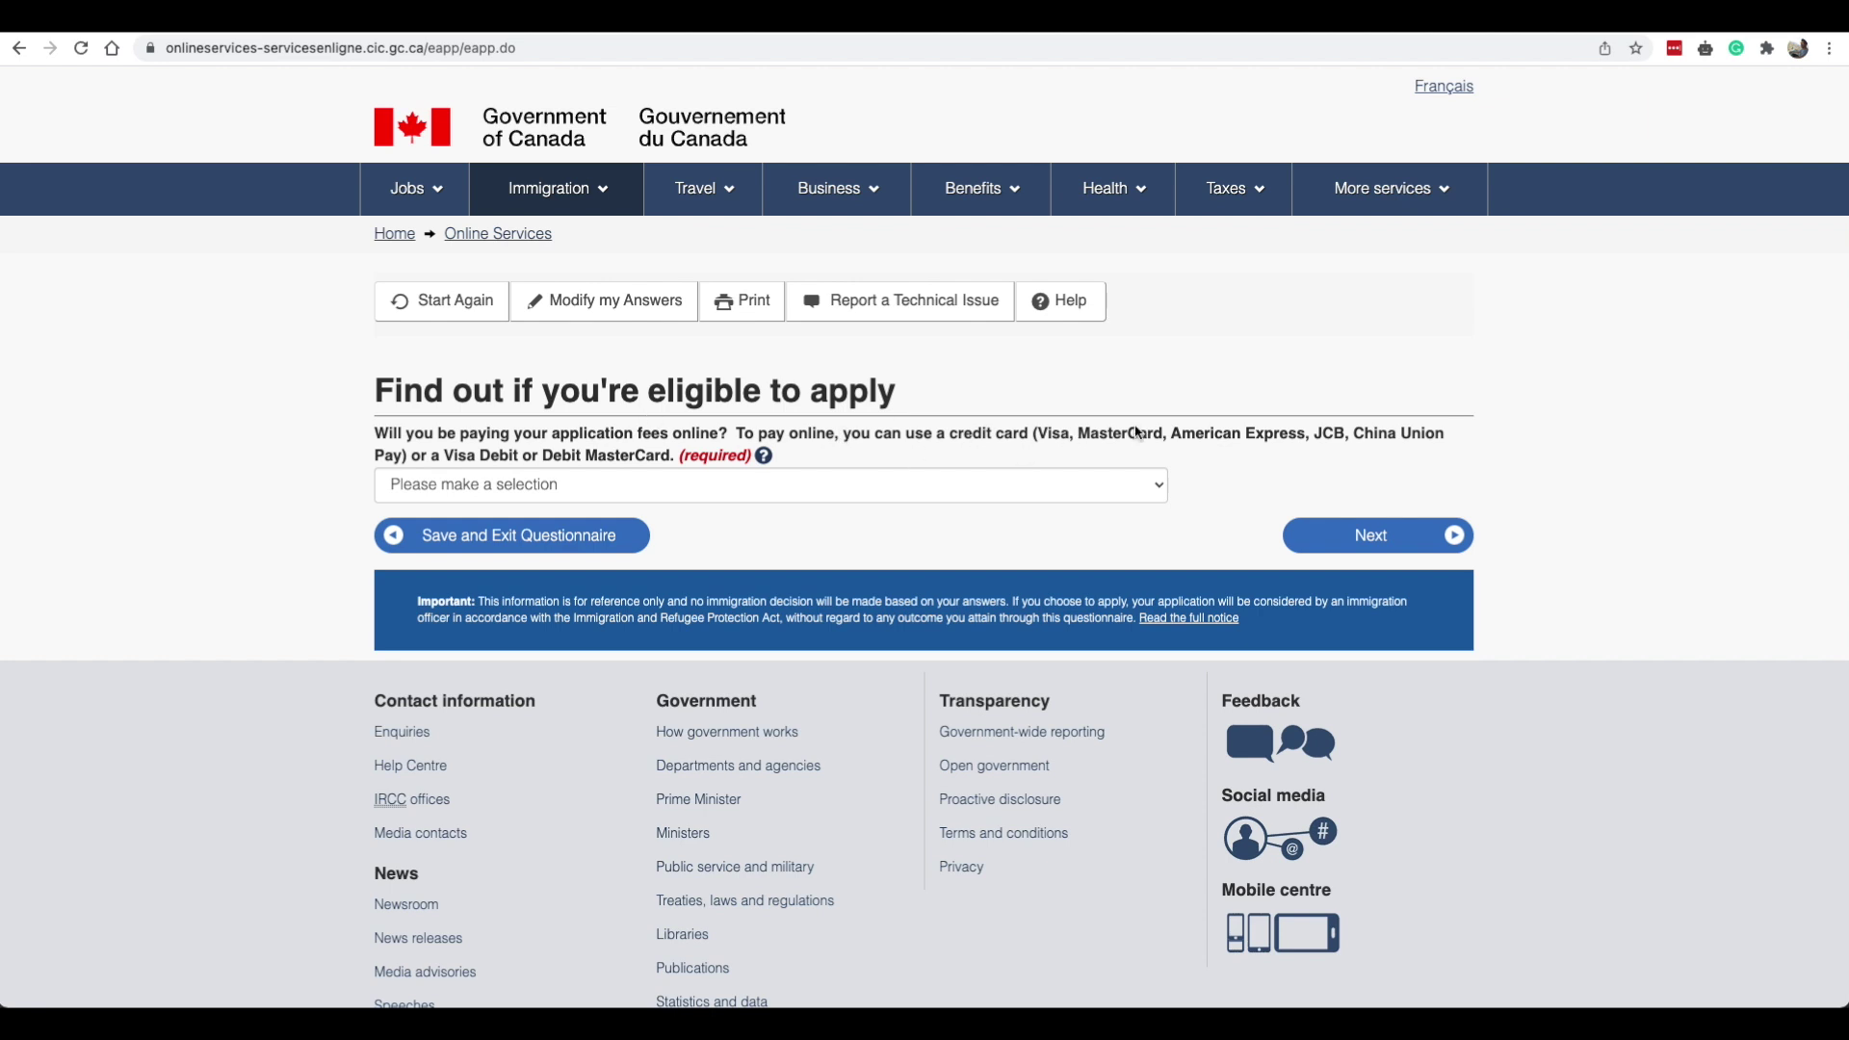
{"action": "left_click", "coordinate": [701, 484]}
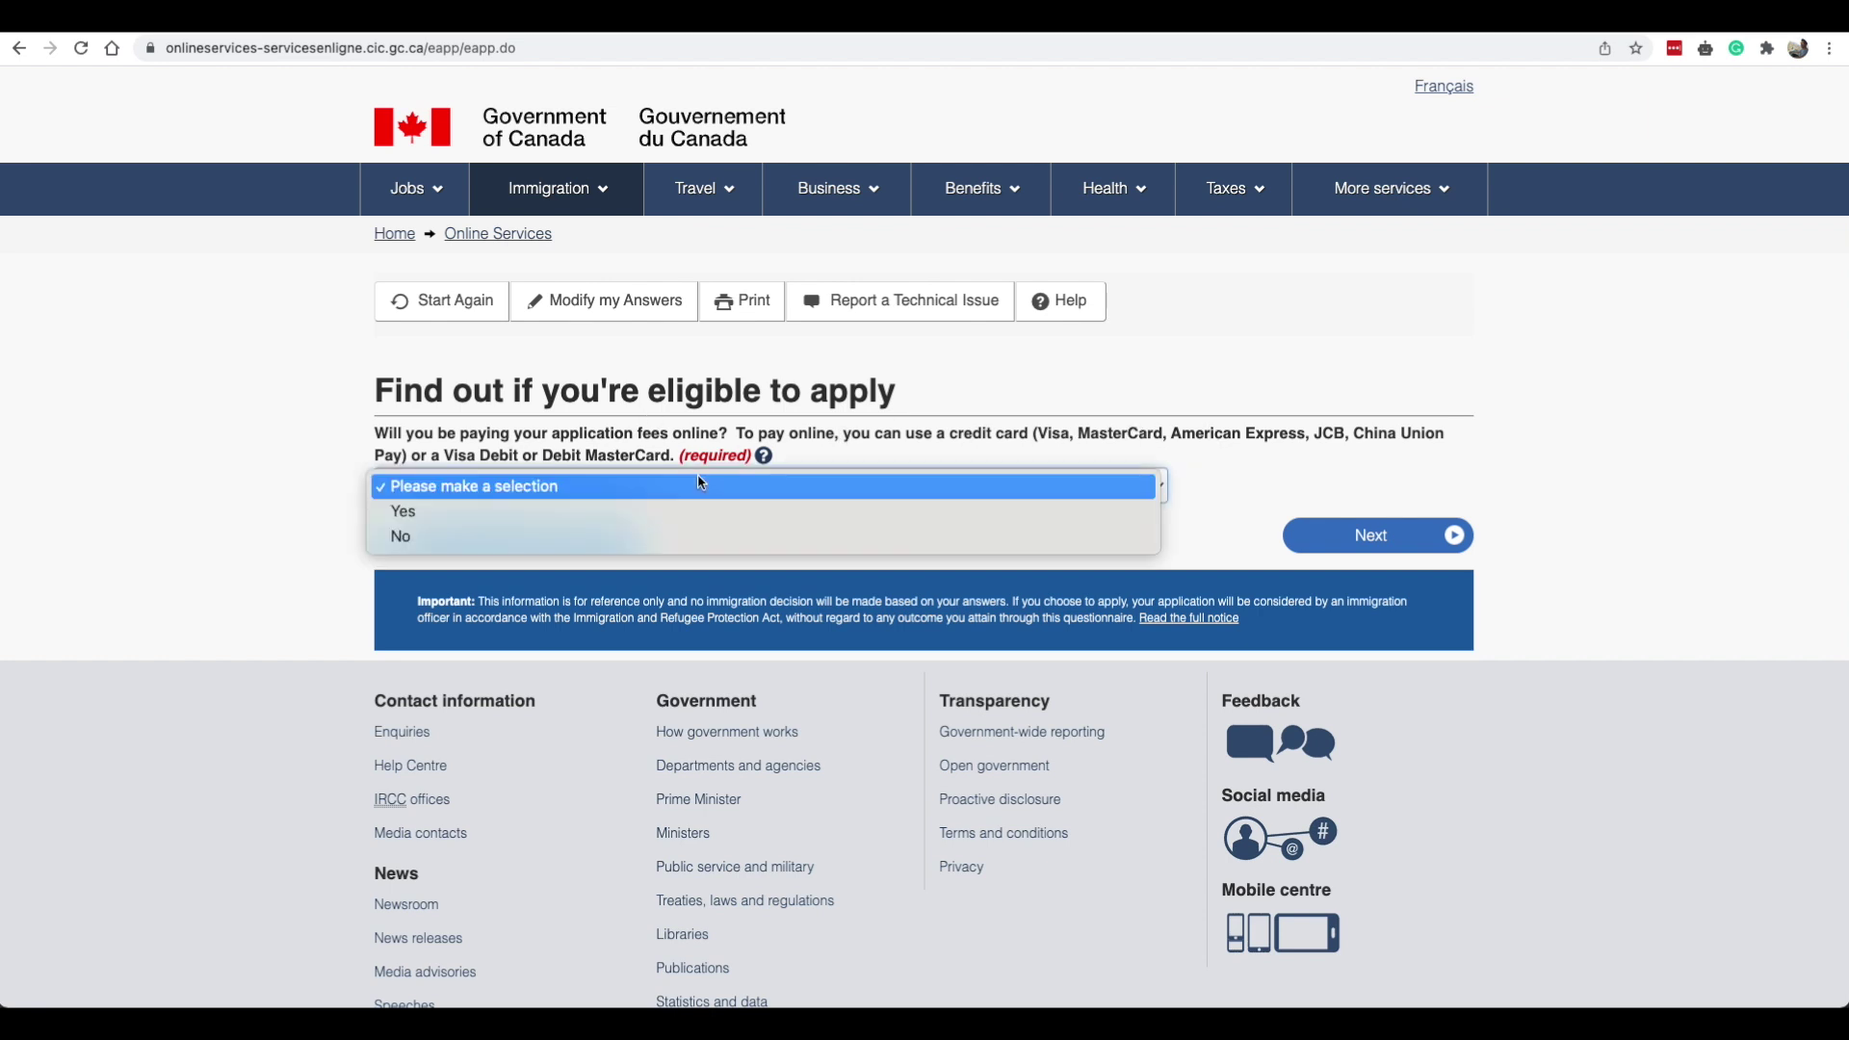
{"action": "left_click", "coordinate": [604, 509]}
{"action": "left_click", "coordinate": [1315, 529]}
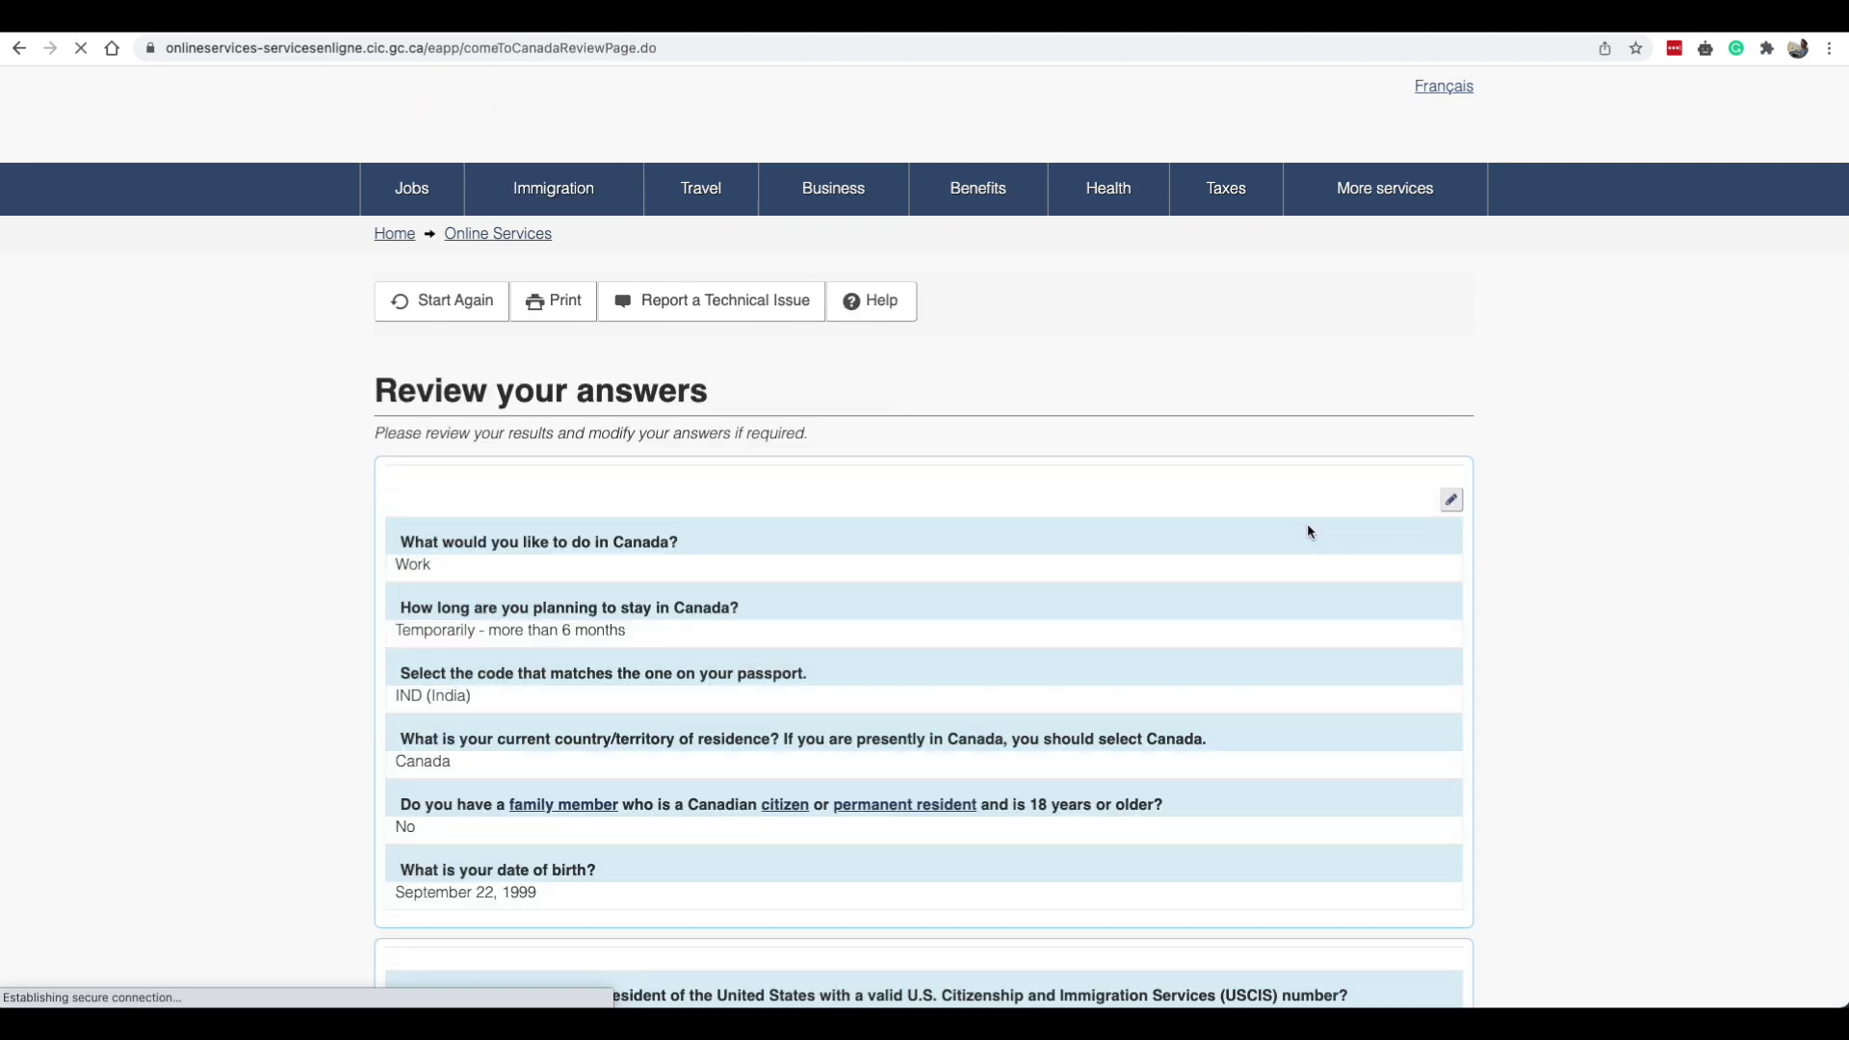
Scroll through the Review your answers page and continue to the submission instructions.
{"action": "scroll", "coordinate": [536, 532], "scroll_direction": "down", "scroll_amount": 1}
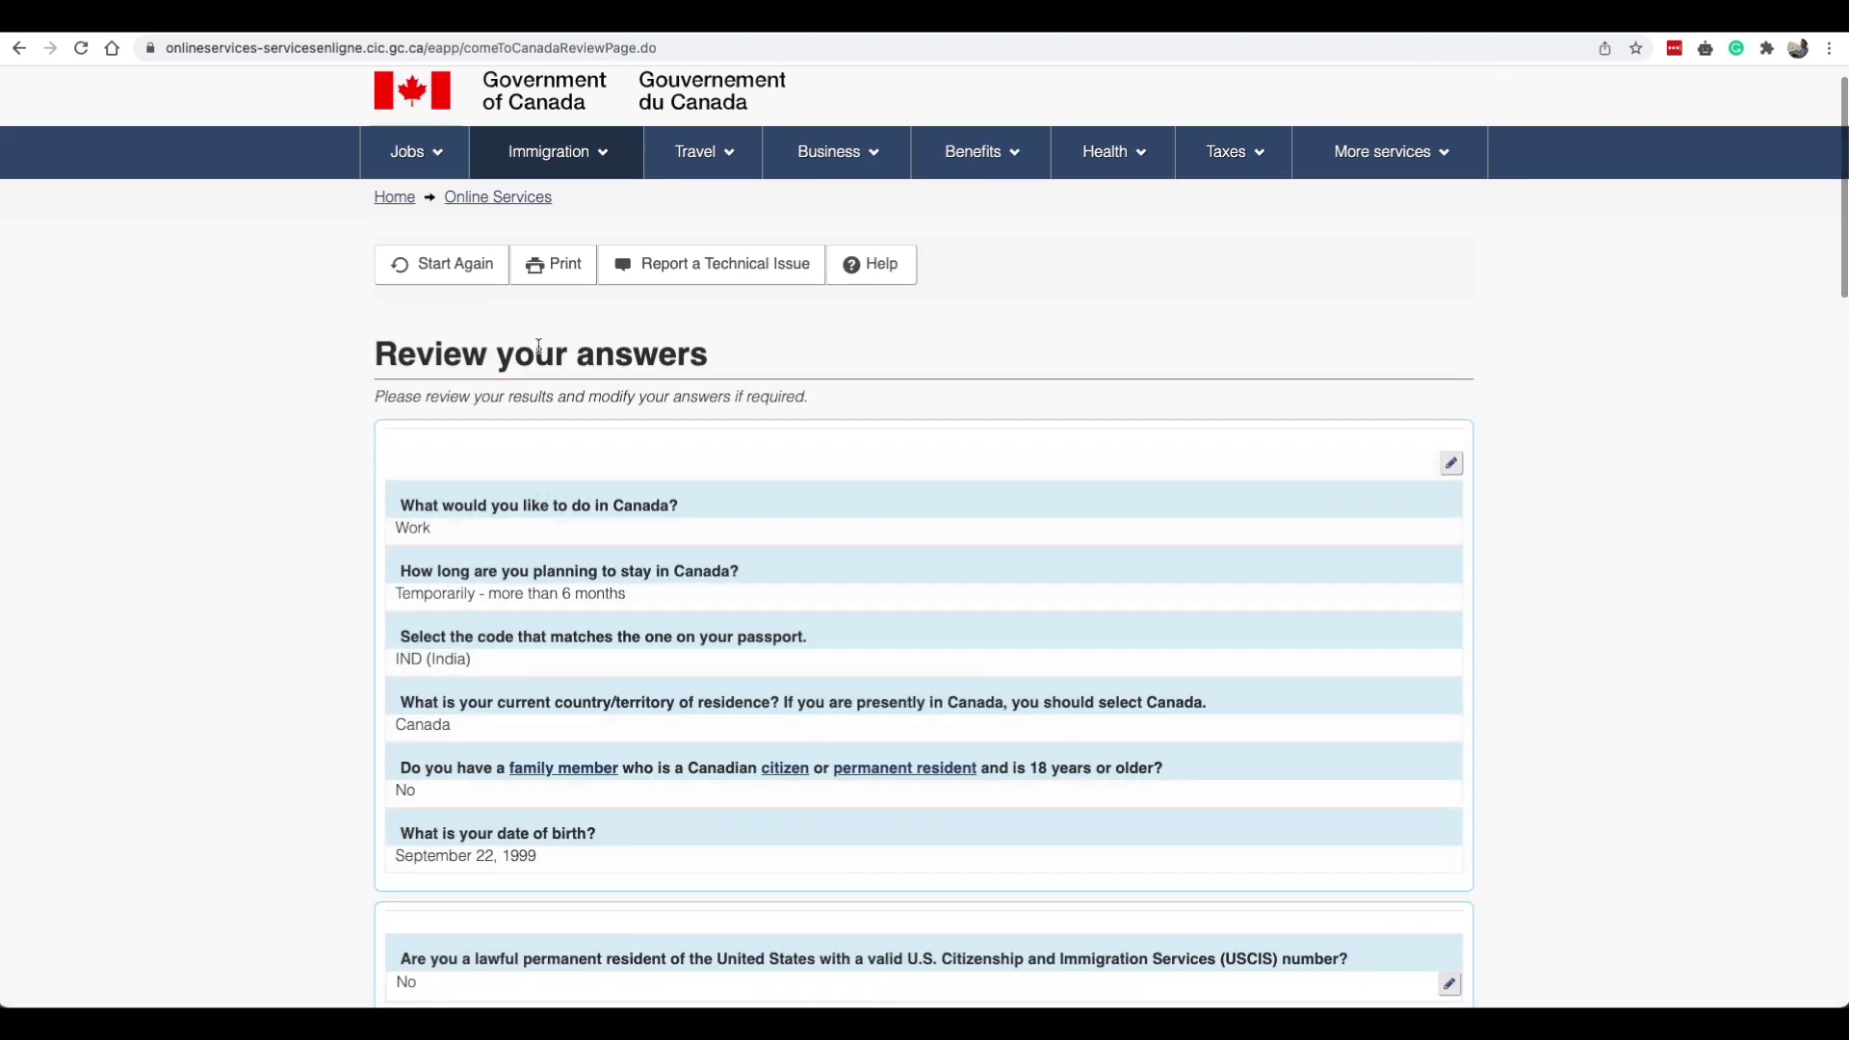
{"action": "scroll", "coordinate": [582, 453], "scroll_direction": "down", "scroll_amount": 5}
{"action": "scroll", "coordinate": [608, 494], "scroll_direction": "down", "scroll_amount": 15}
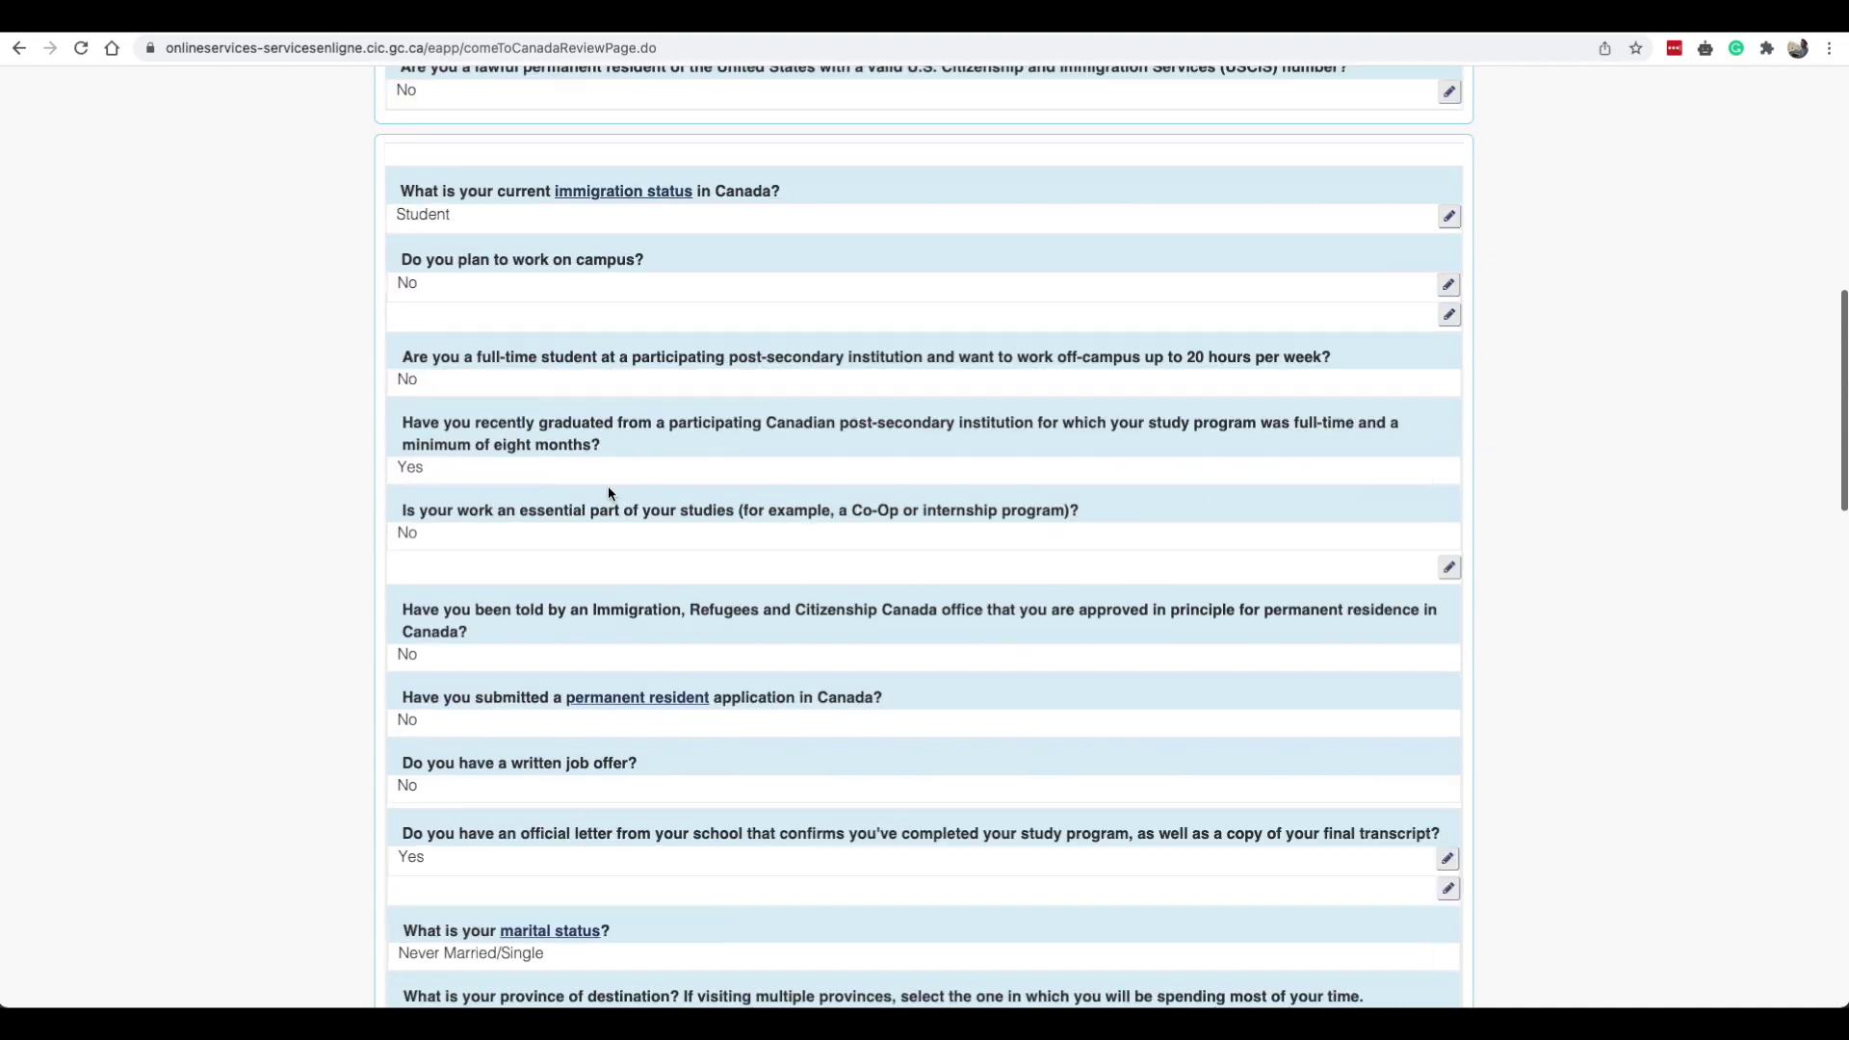
{"action": "scroll", "coordinate": [903, 826], "scroll_direction": "down", "scroll_amount": 14}
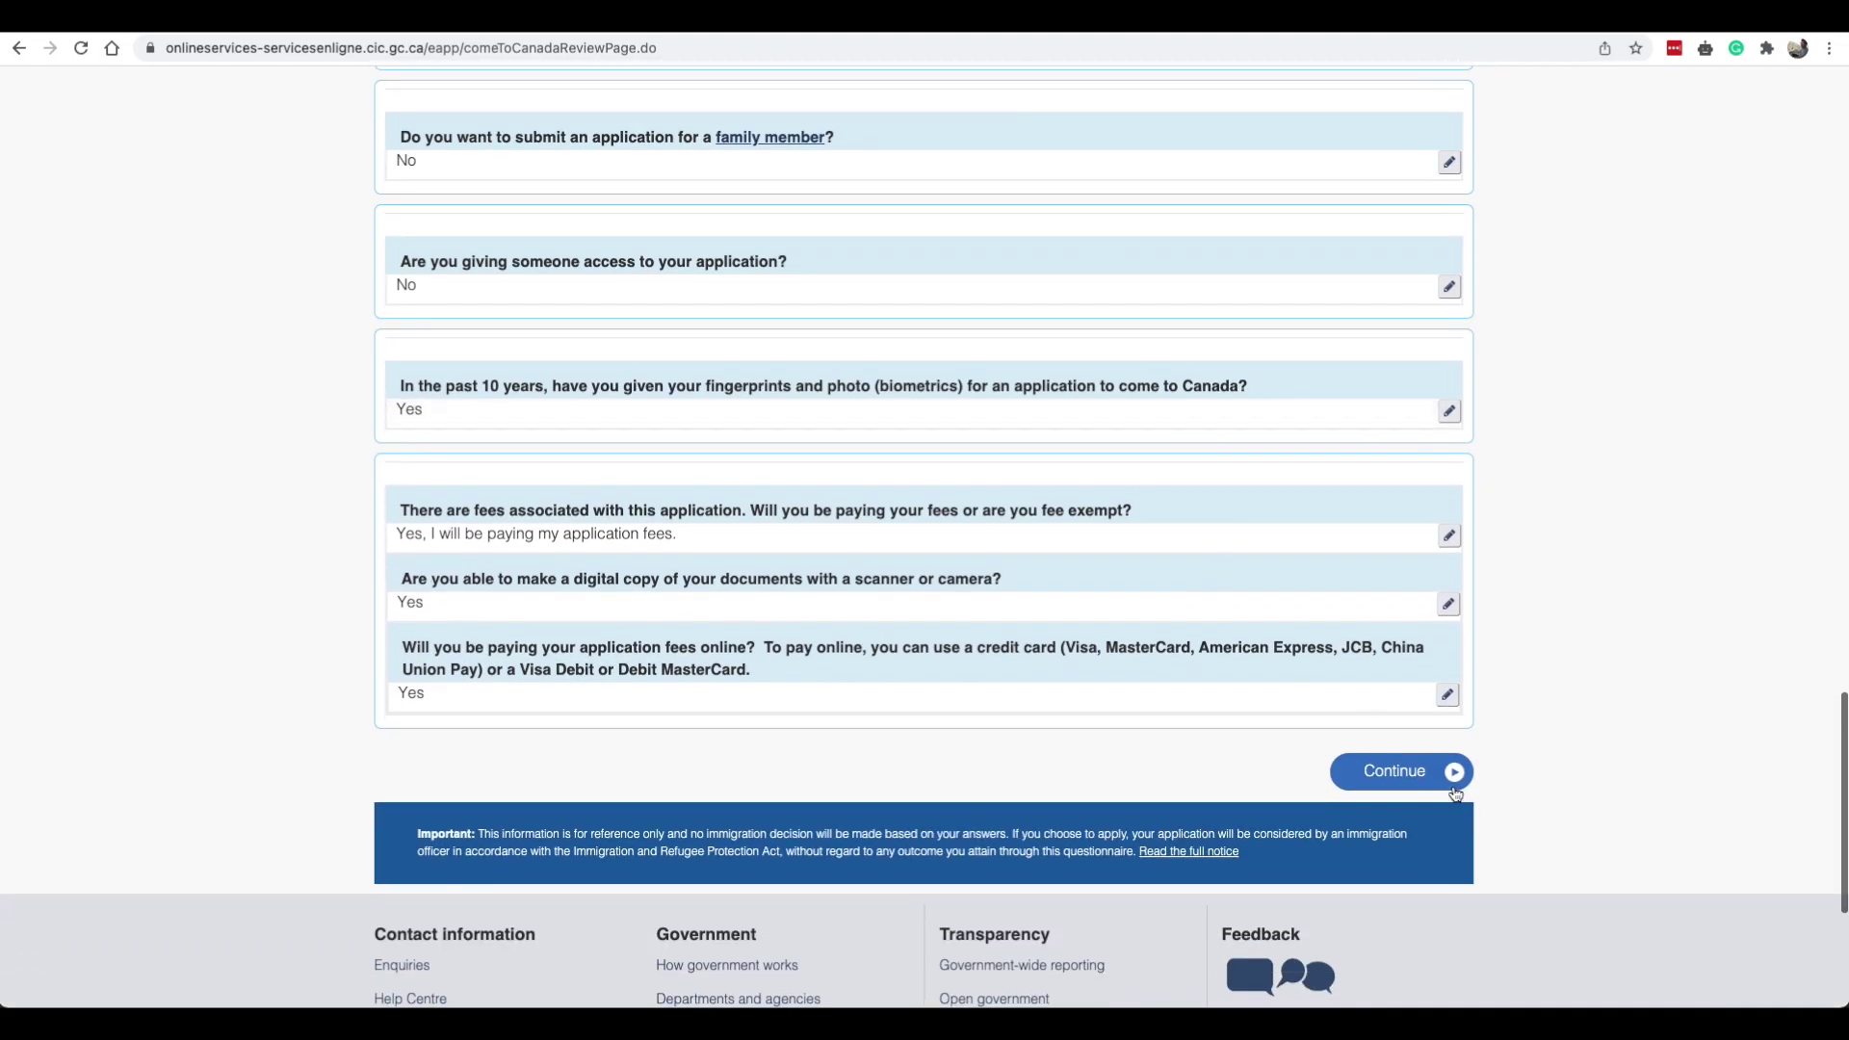
{"action": "left_click", "coordinate": [1455, 791]}
Read the submission steps through Step 4, highlighting the accepted file formats, and continue.
{"action": "scroll", "coordinate": [834, 678], "scroll_direction": "down", "scroll_amount": 10}
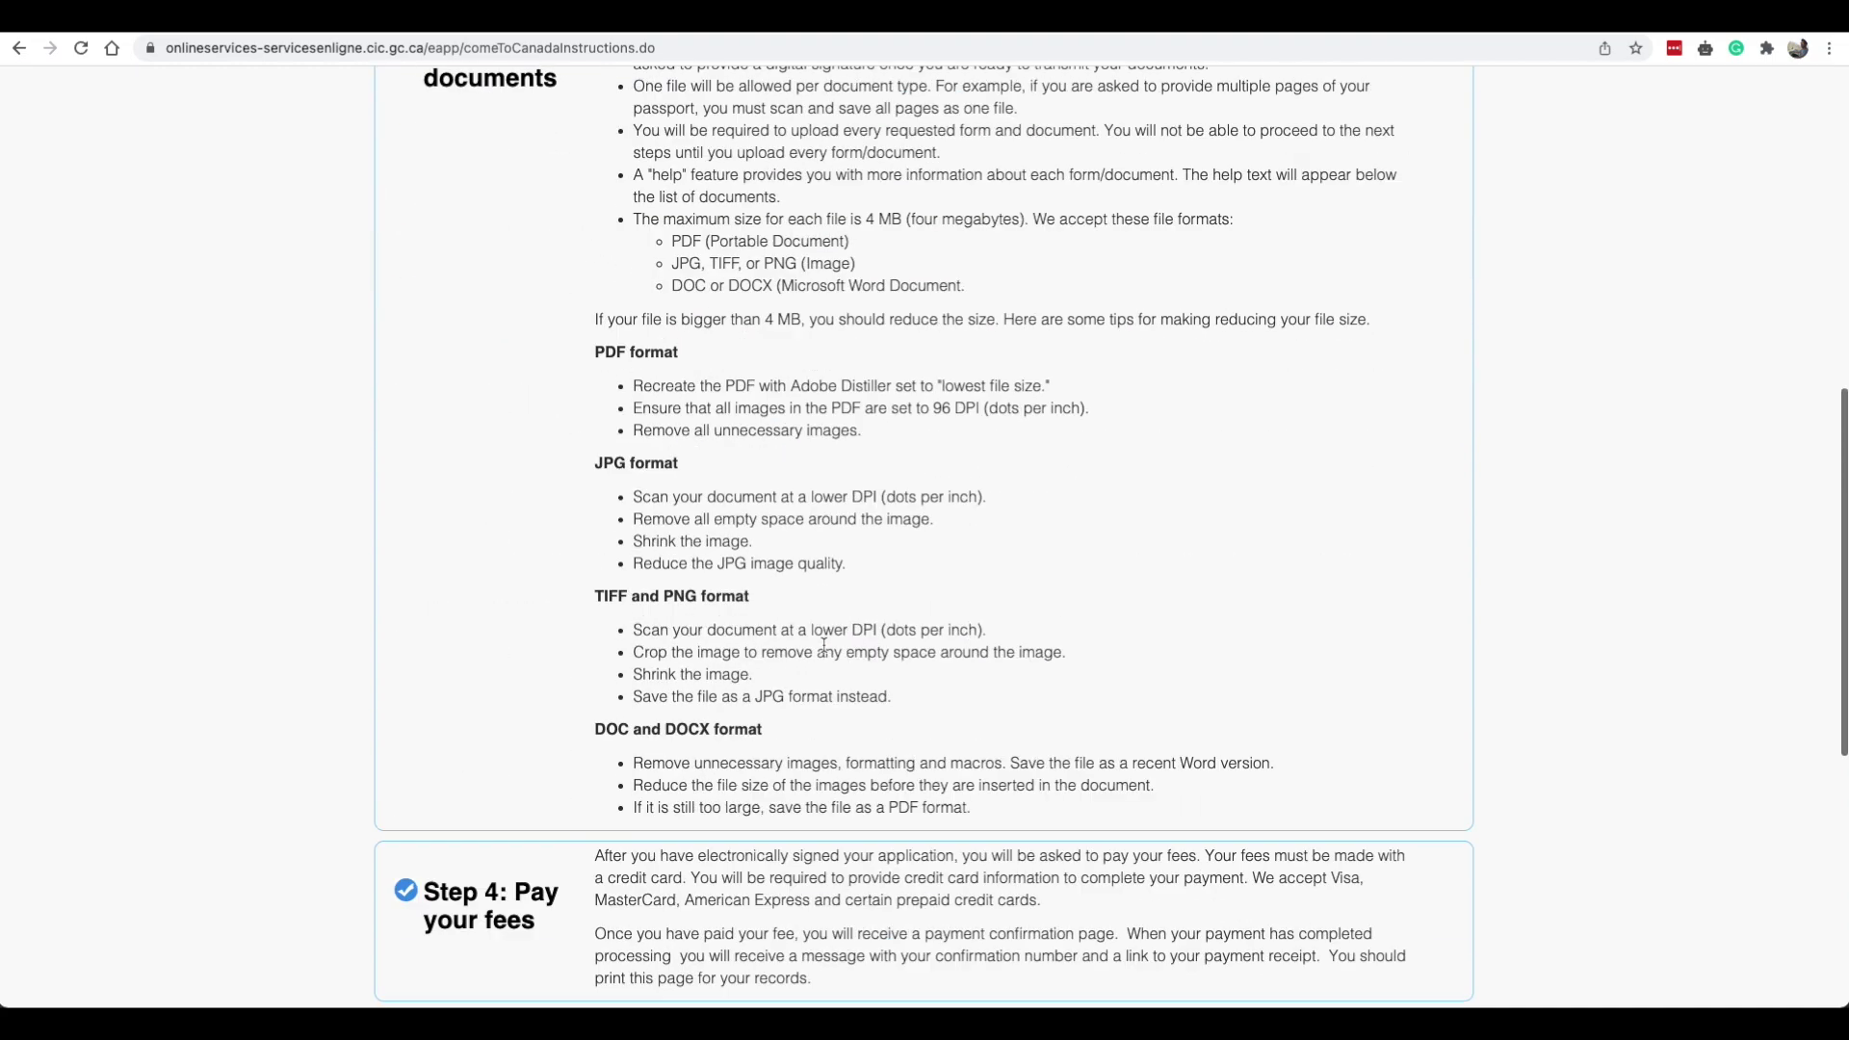
{"action": "scroll", "coordinate": [834, 678], "scroll_direction": "up", "scroll_amount": 9}
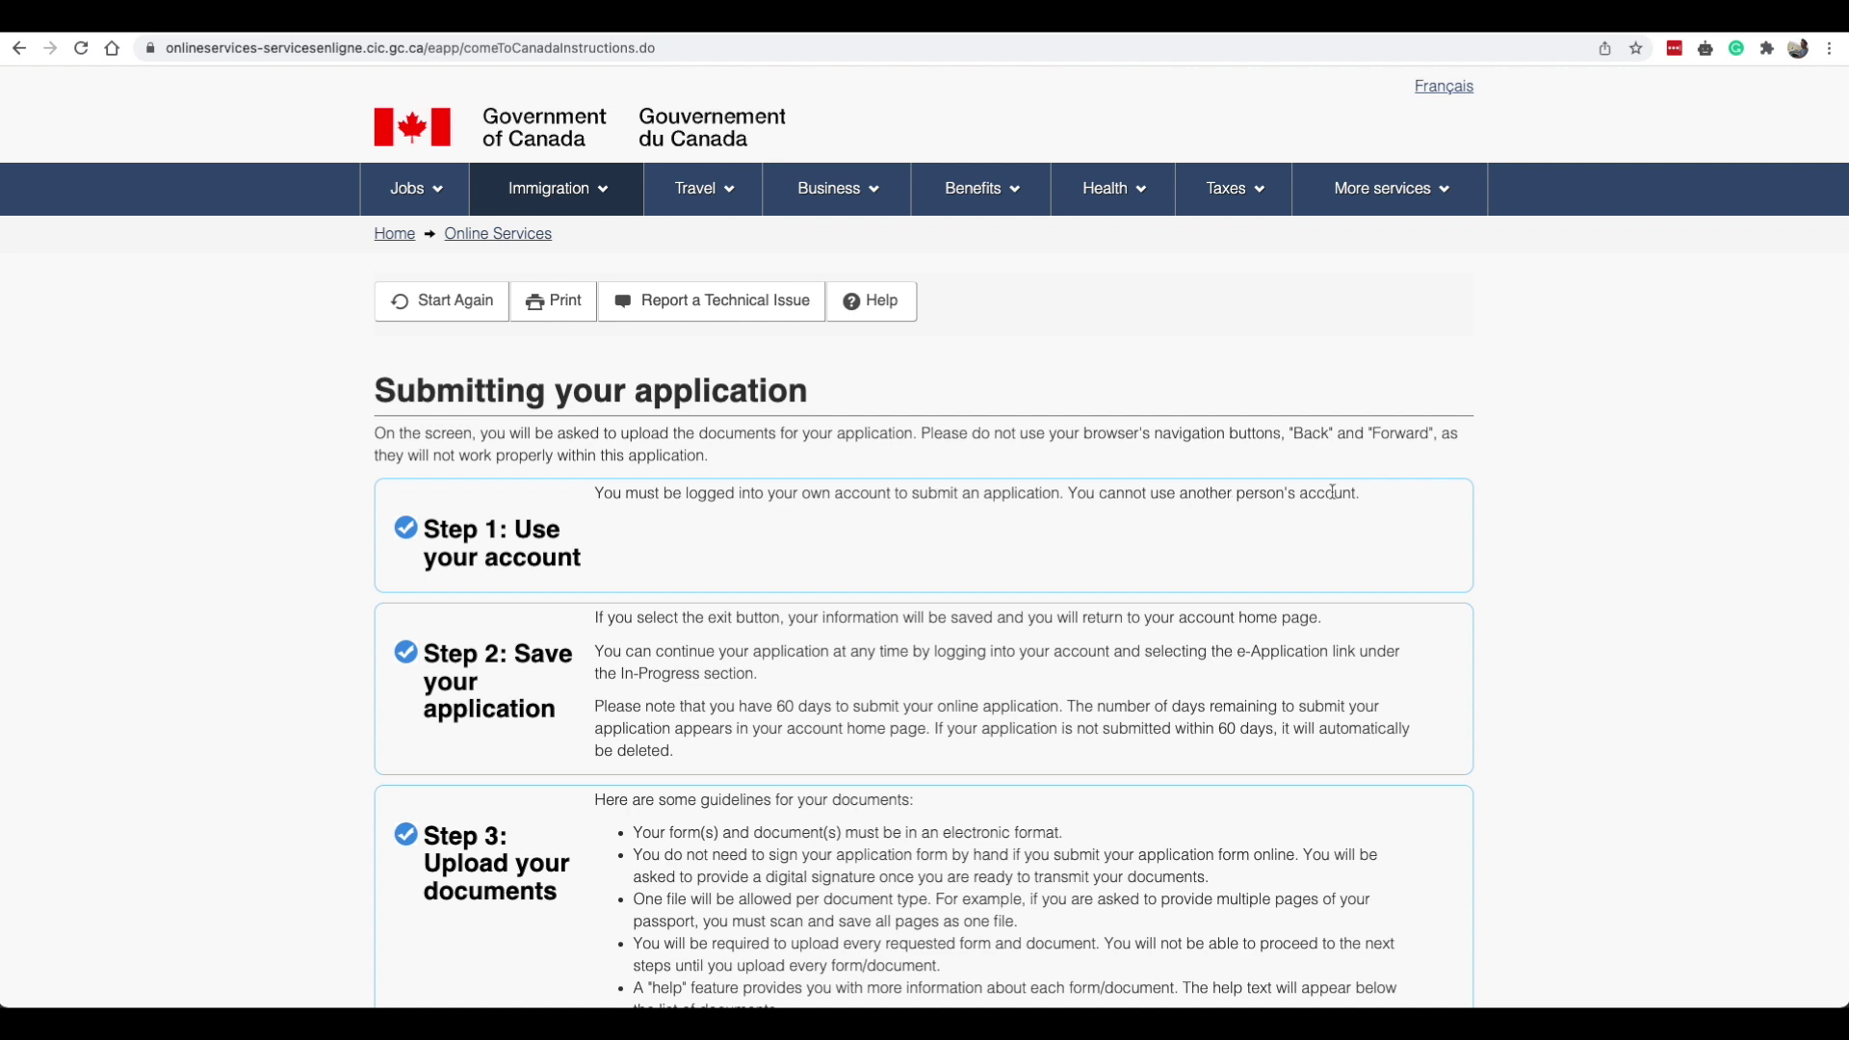
{"action": "scroll", "coordinate": [577, 690], "scroll_direction": "down", "scroll_amount": 3}
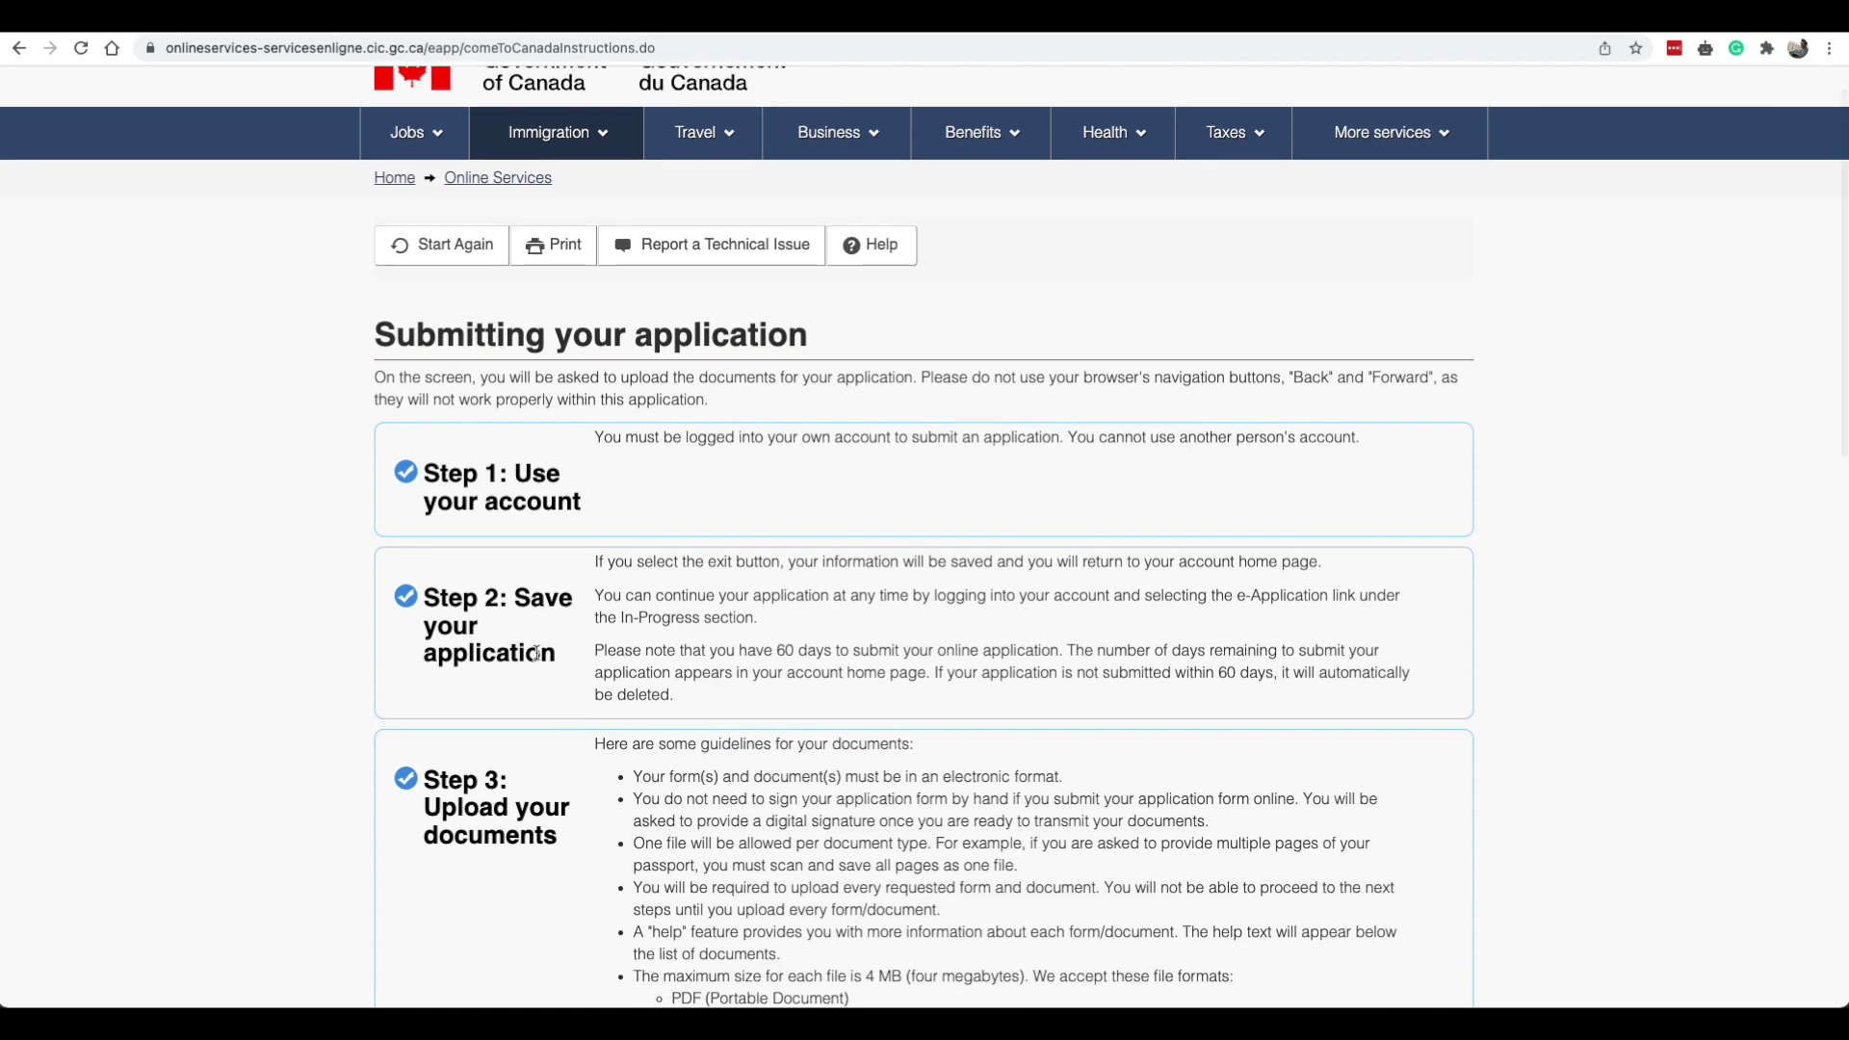
{"action": "scroll", "coordinate": [635, 638], "scroll_direction": "down", "scroll_amount": 2}
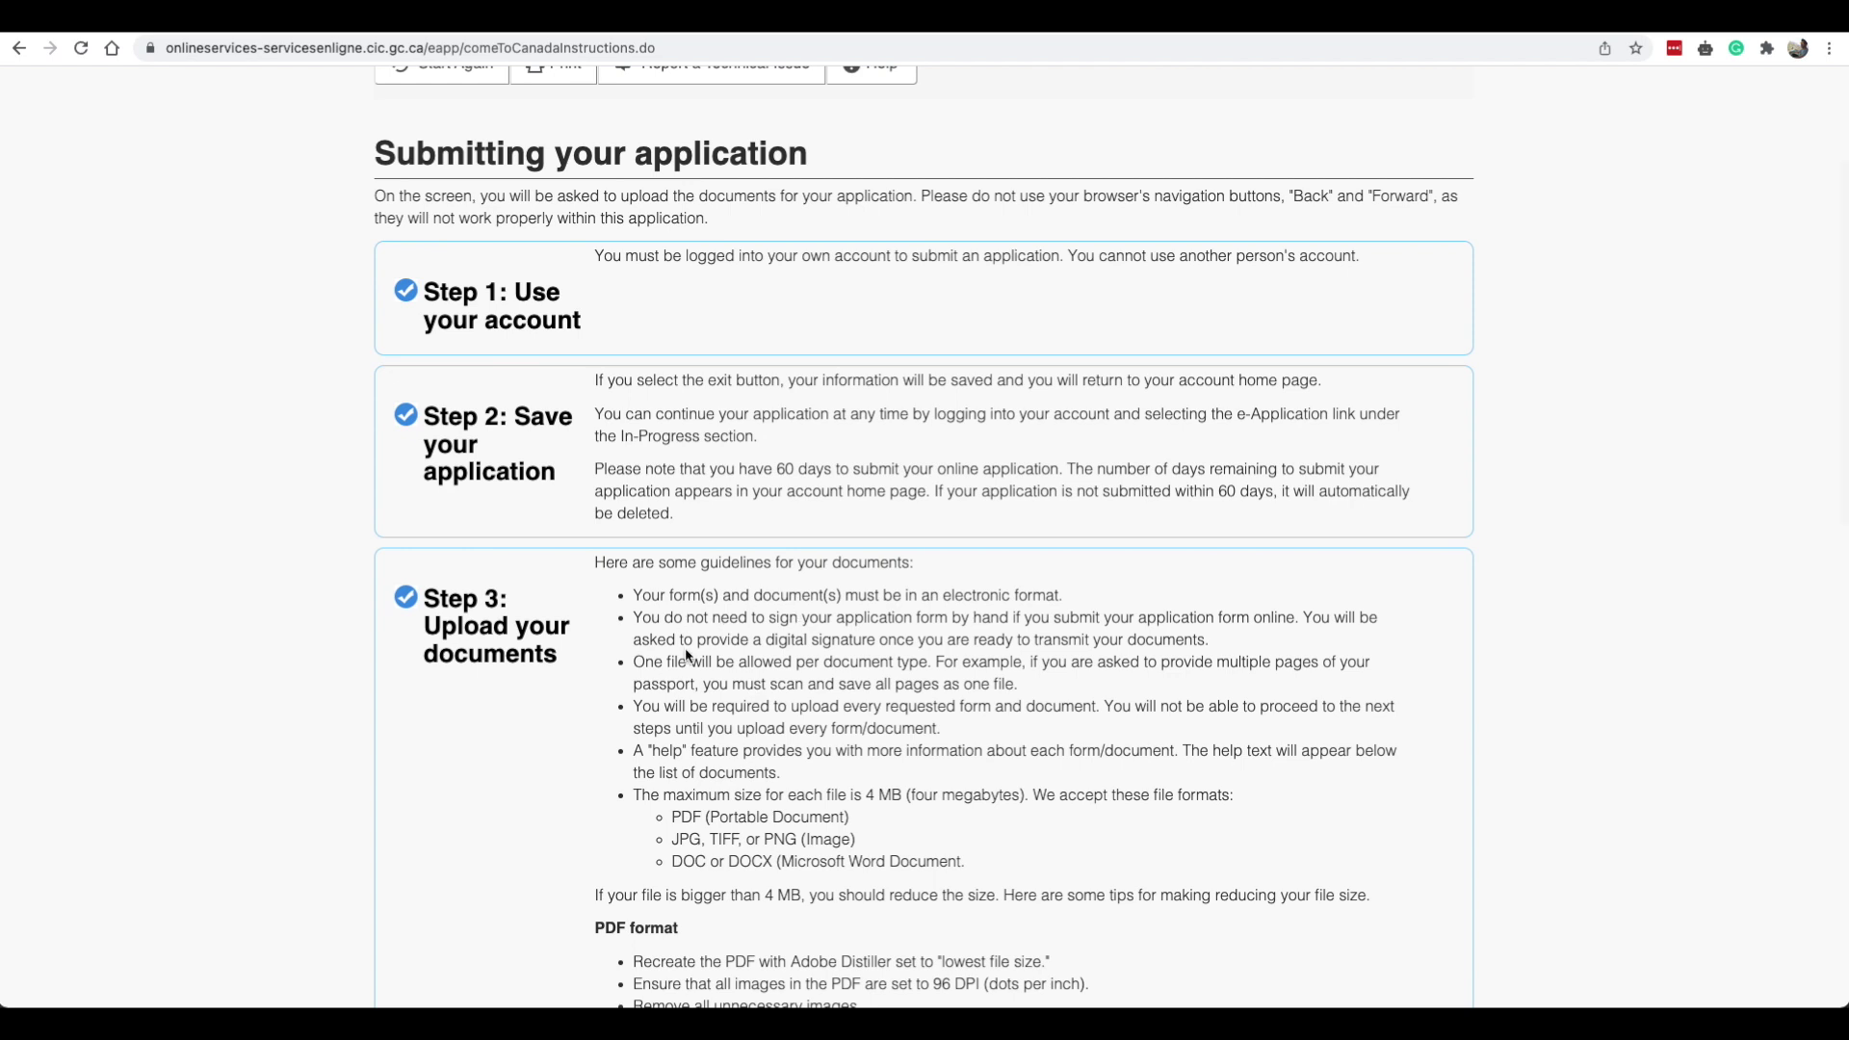
{"action": "scroll", "coordinate": [727, 679], "scroll_direction": "down", "scroll_amount": 1}
{"action": "left_click_drag", "start_coordinate": [671, 637], "coordinate": [918, 684]}
{"action": "scroll", "coordinate": [832, 701], "scroll_direction": "down", "scroll_amount": 2}
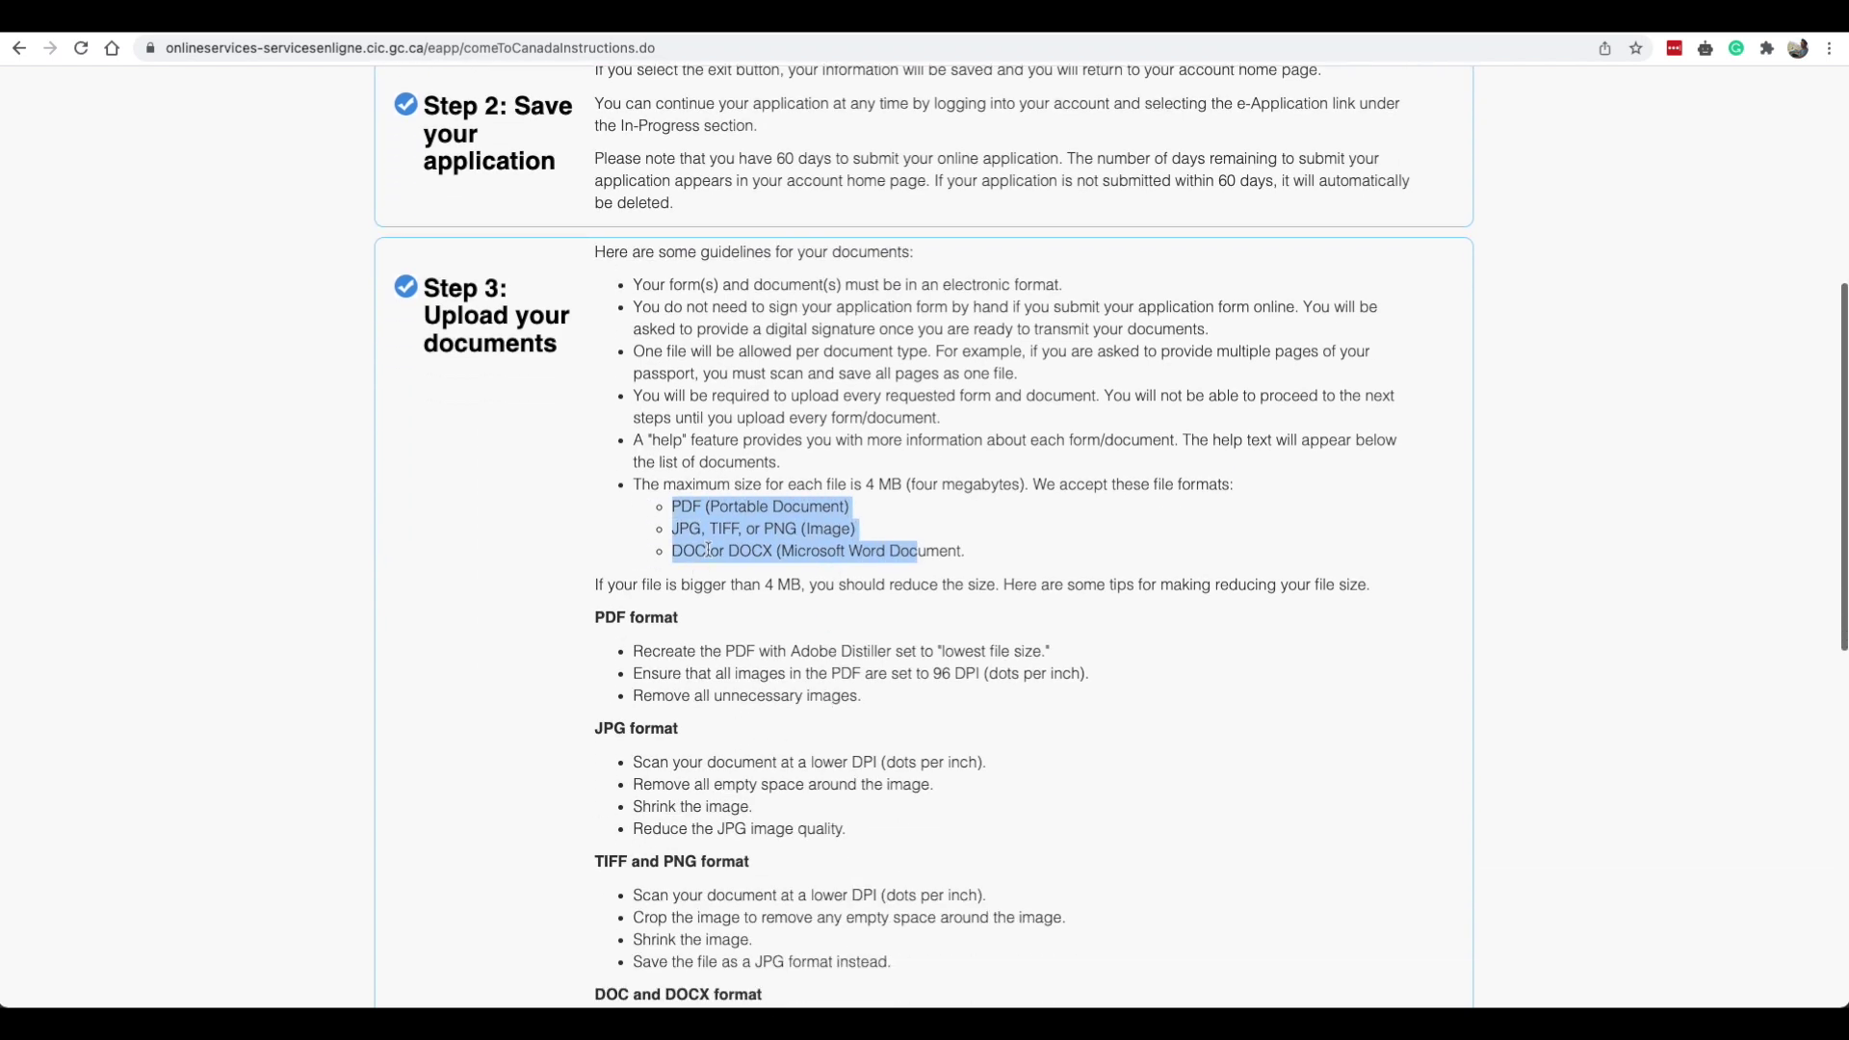
{"action": "scroll", "coordinate": [767, 552], "scroll_direction": "down", "scroll_amount": 8}
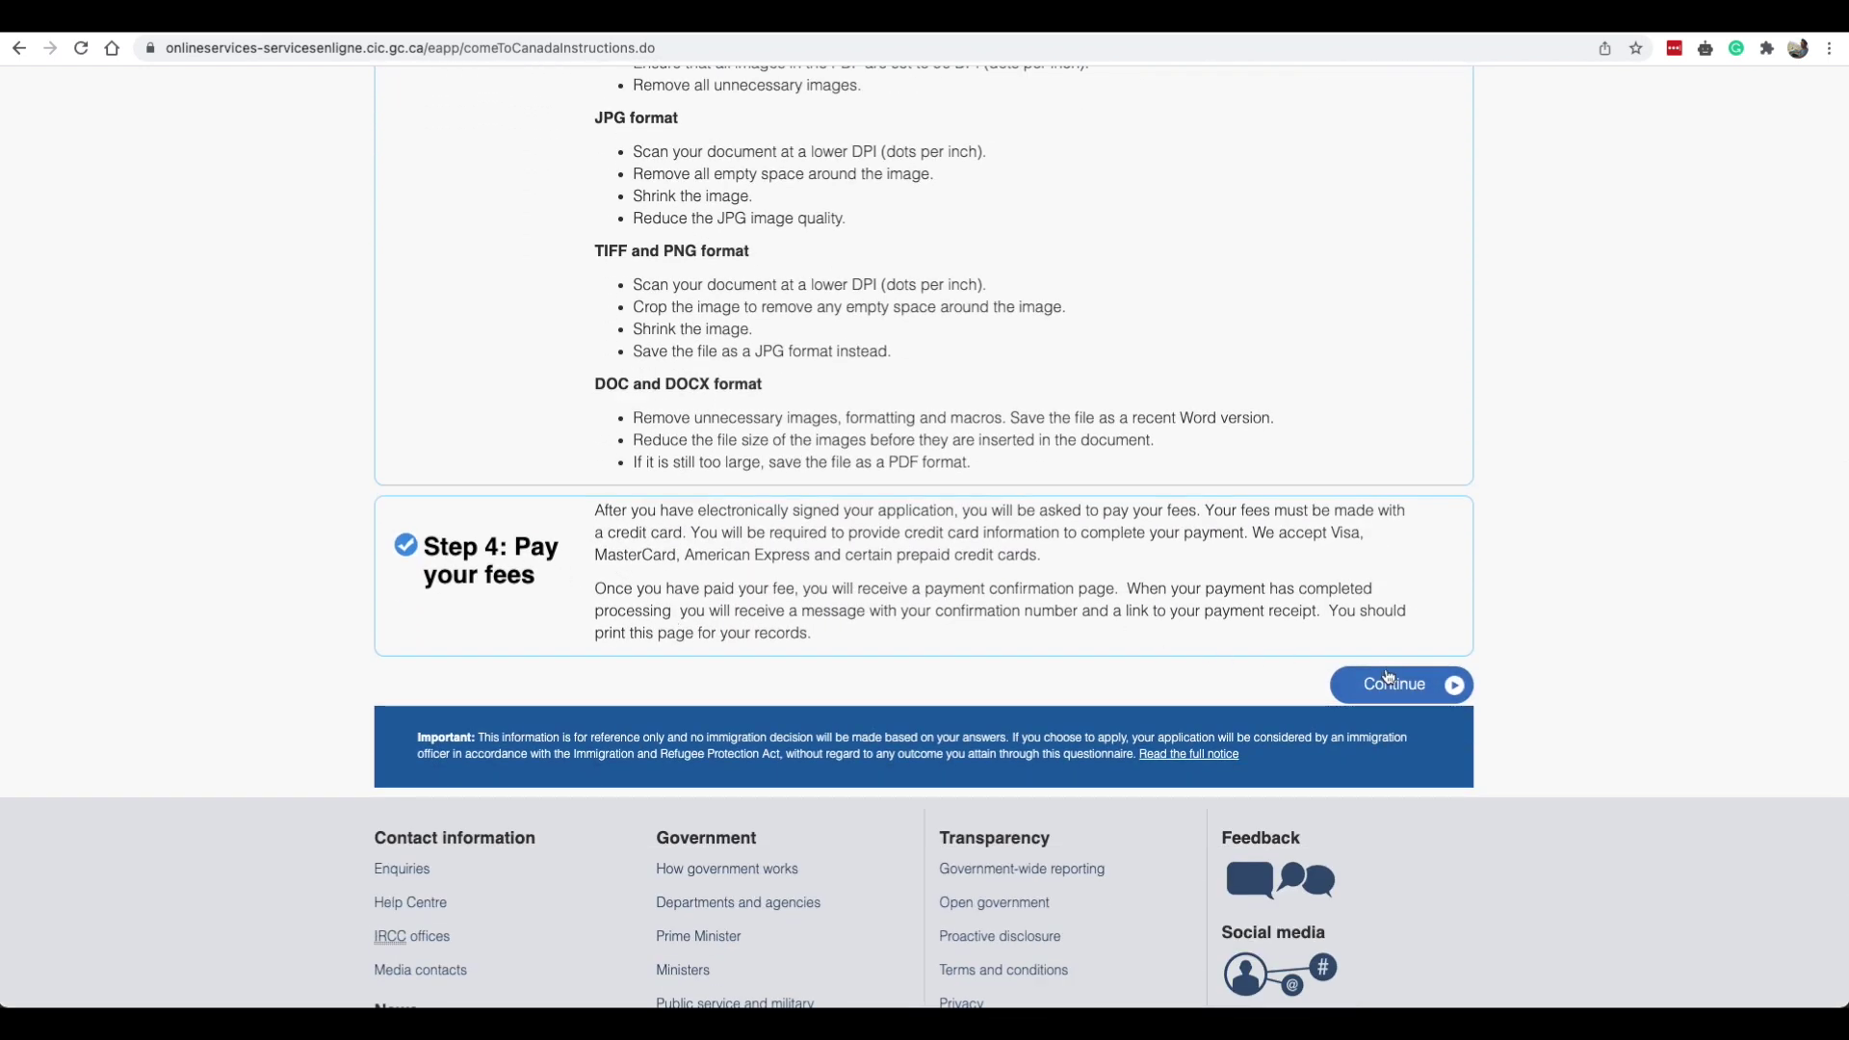
{"action": "left_click", "coordinate": [1387, 678]}
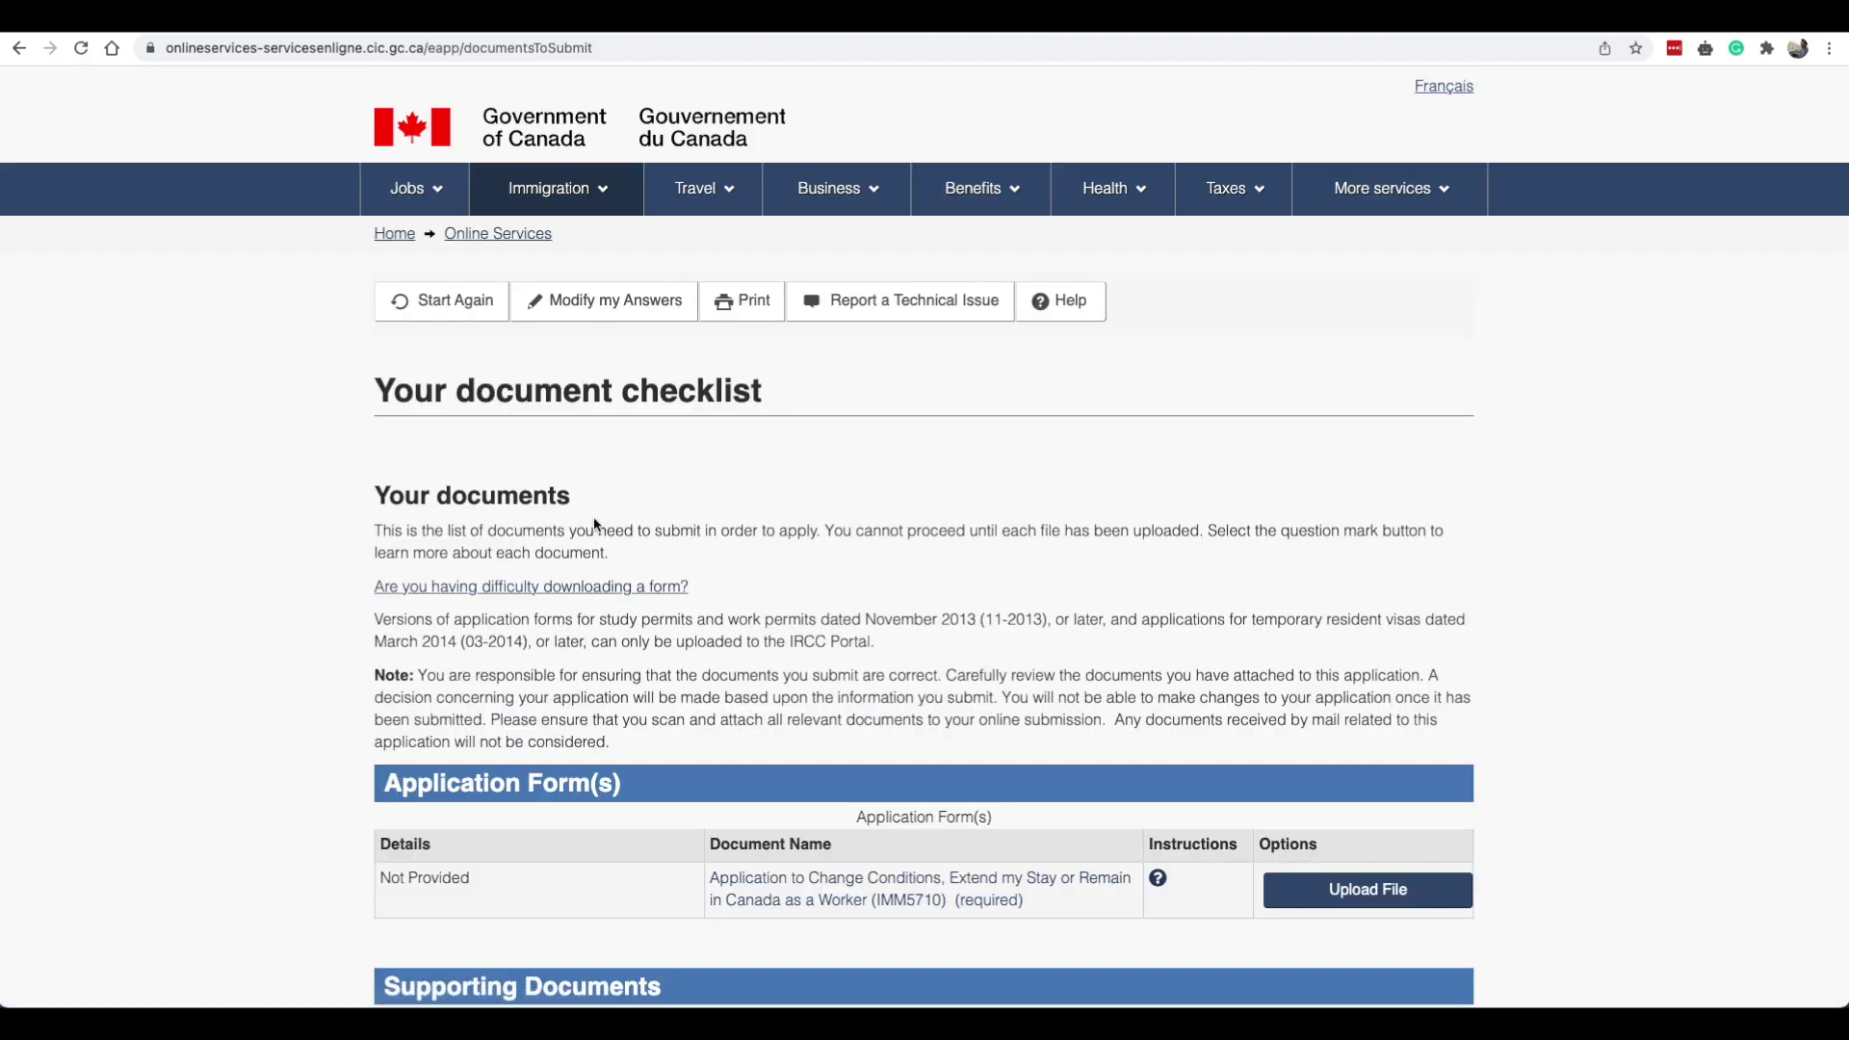
Highlight the transcript, completion letter, passport and photo requirements, then open the IMM5710 form link.
{"action": "scroll", "coordinate": [786, 594], "scroll_direction": "down", "scroll_amount": 3}
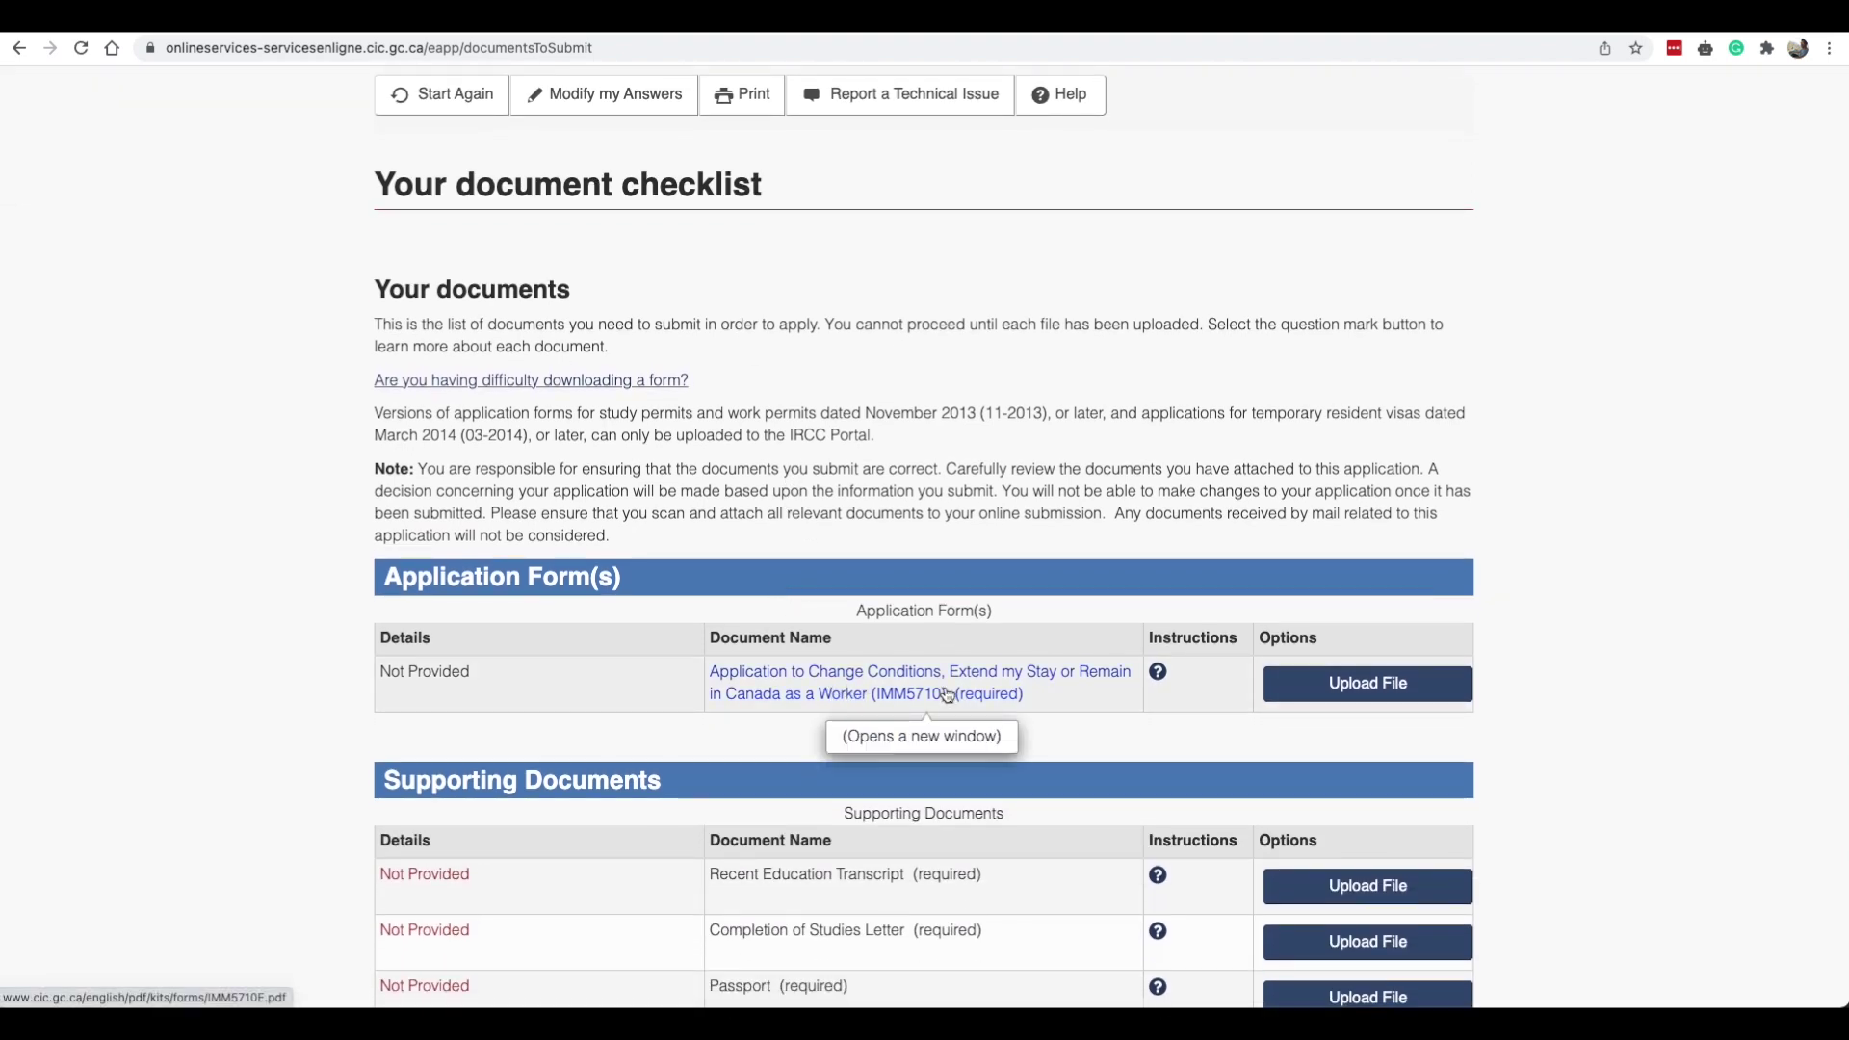
{"action": "scroll", "coordinate": [872, 703], "scroll_direction": "down", "scroll_amount": 3}
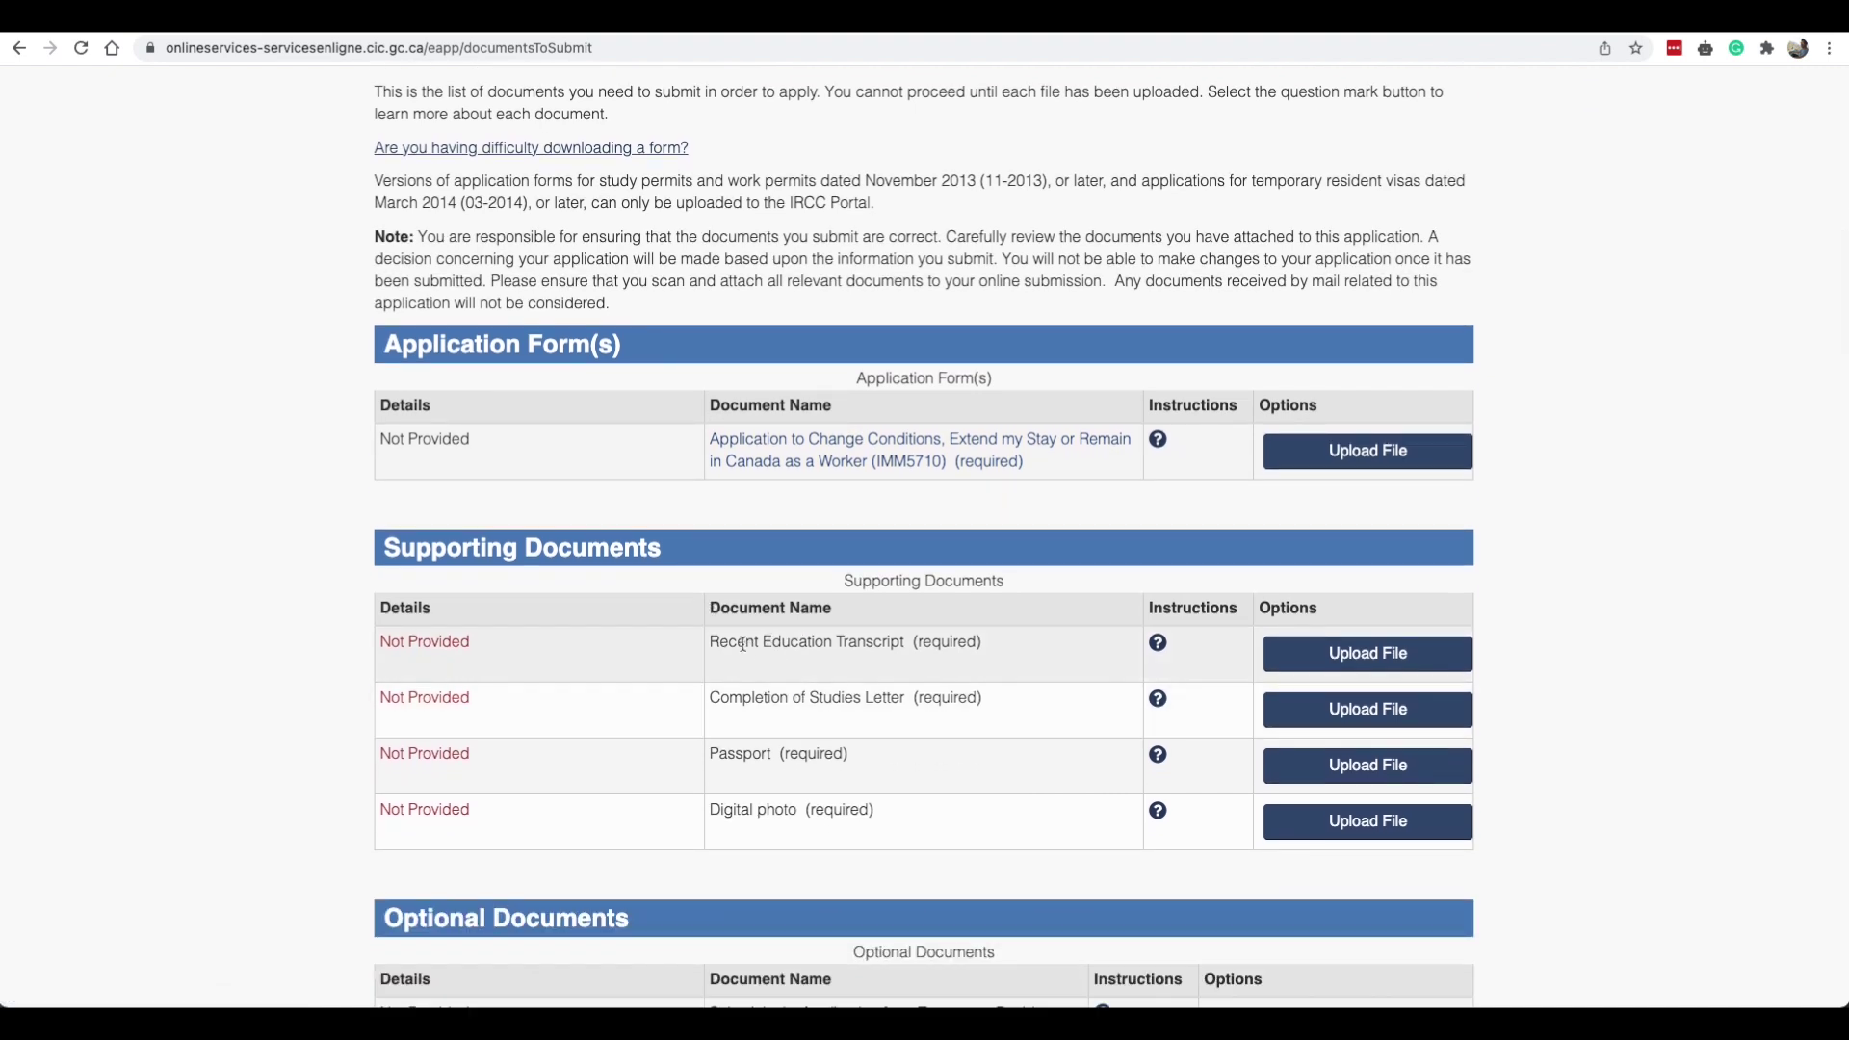
{"action": "left_click_drag", "start_coordinate": [742, 643], "coordinate": [910, 643]}
{"action": "left_click_drag", "start_coordinate": [742, 697], "coordinate": [927, 695]}
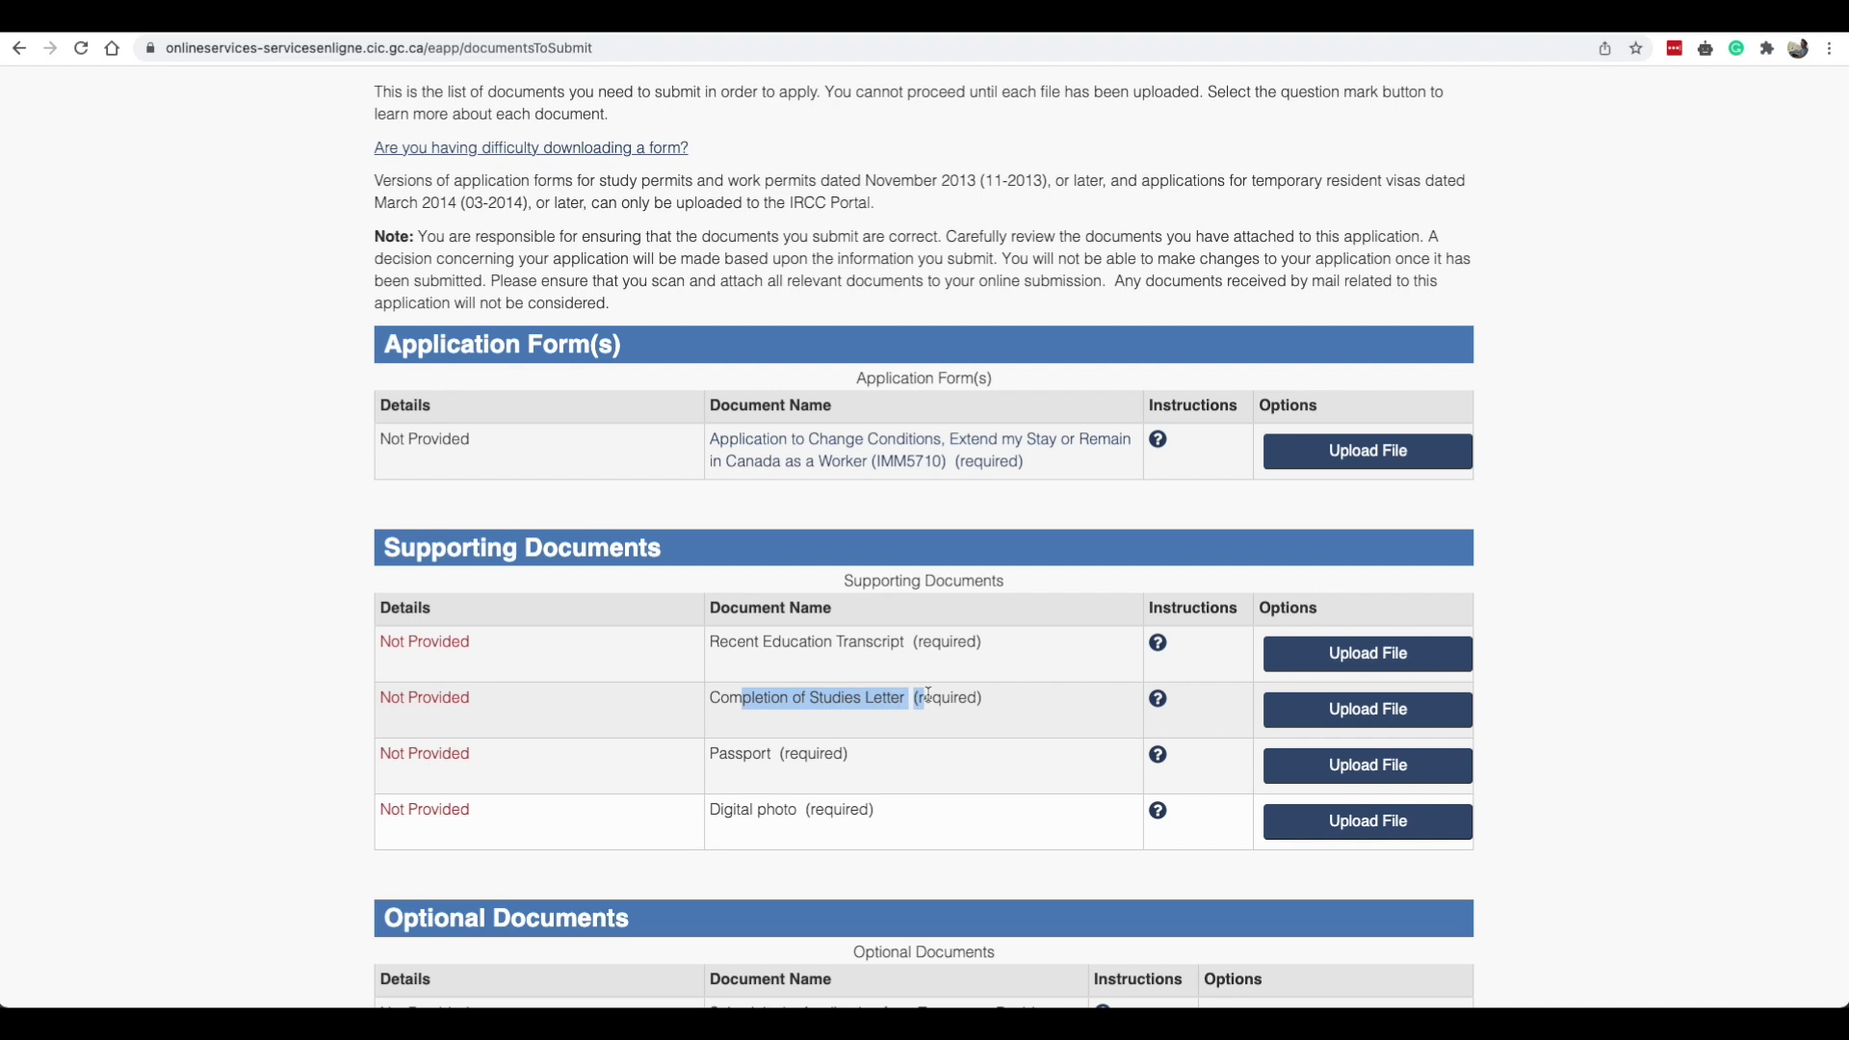
{"action": "triple_click", "coordinate": [761, 753]}
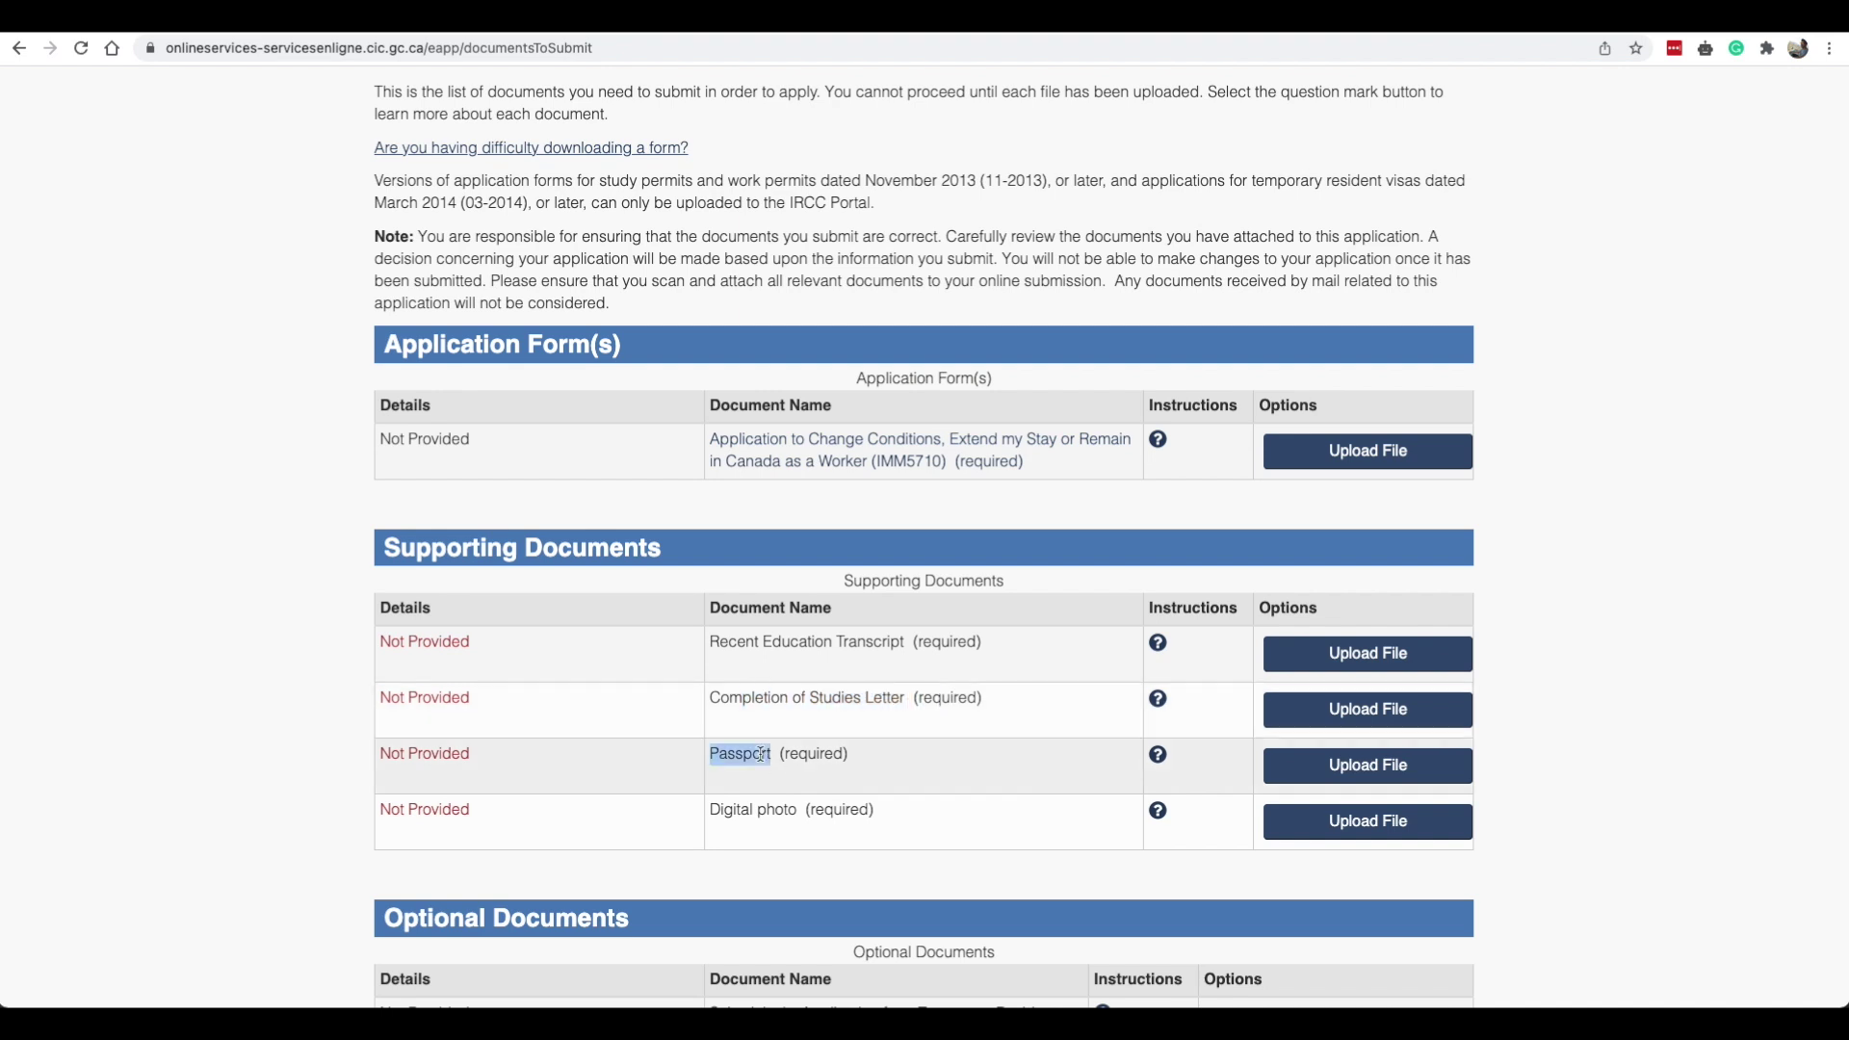
{"action": "triple_click", "coordinate": [755, 810]}
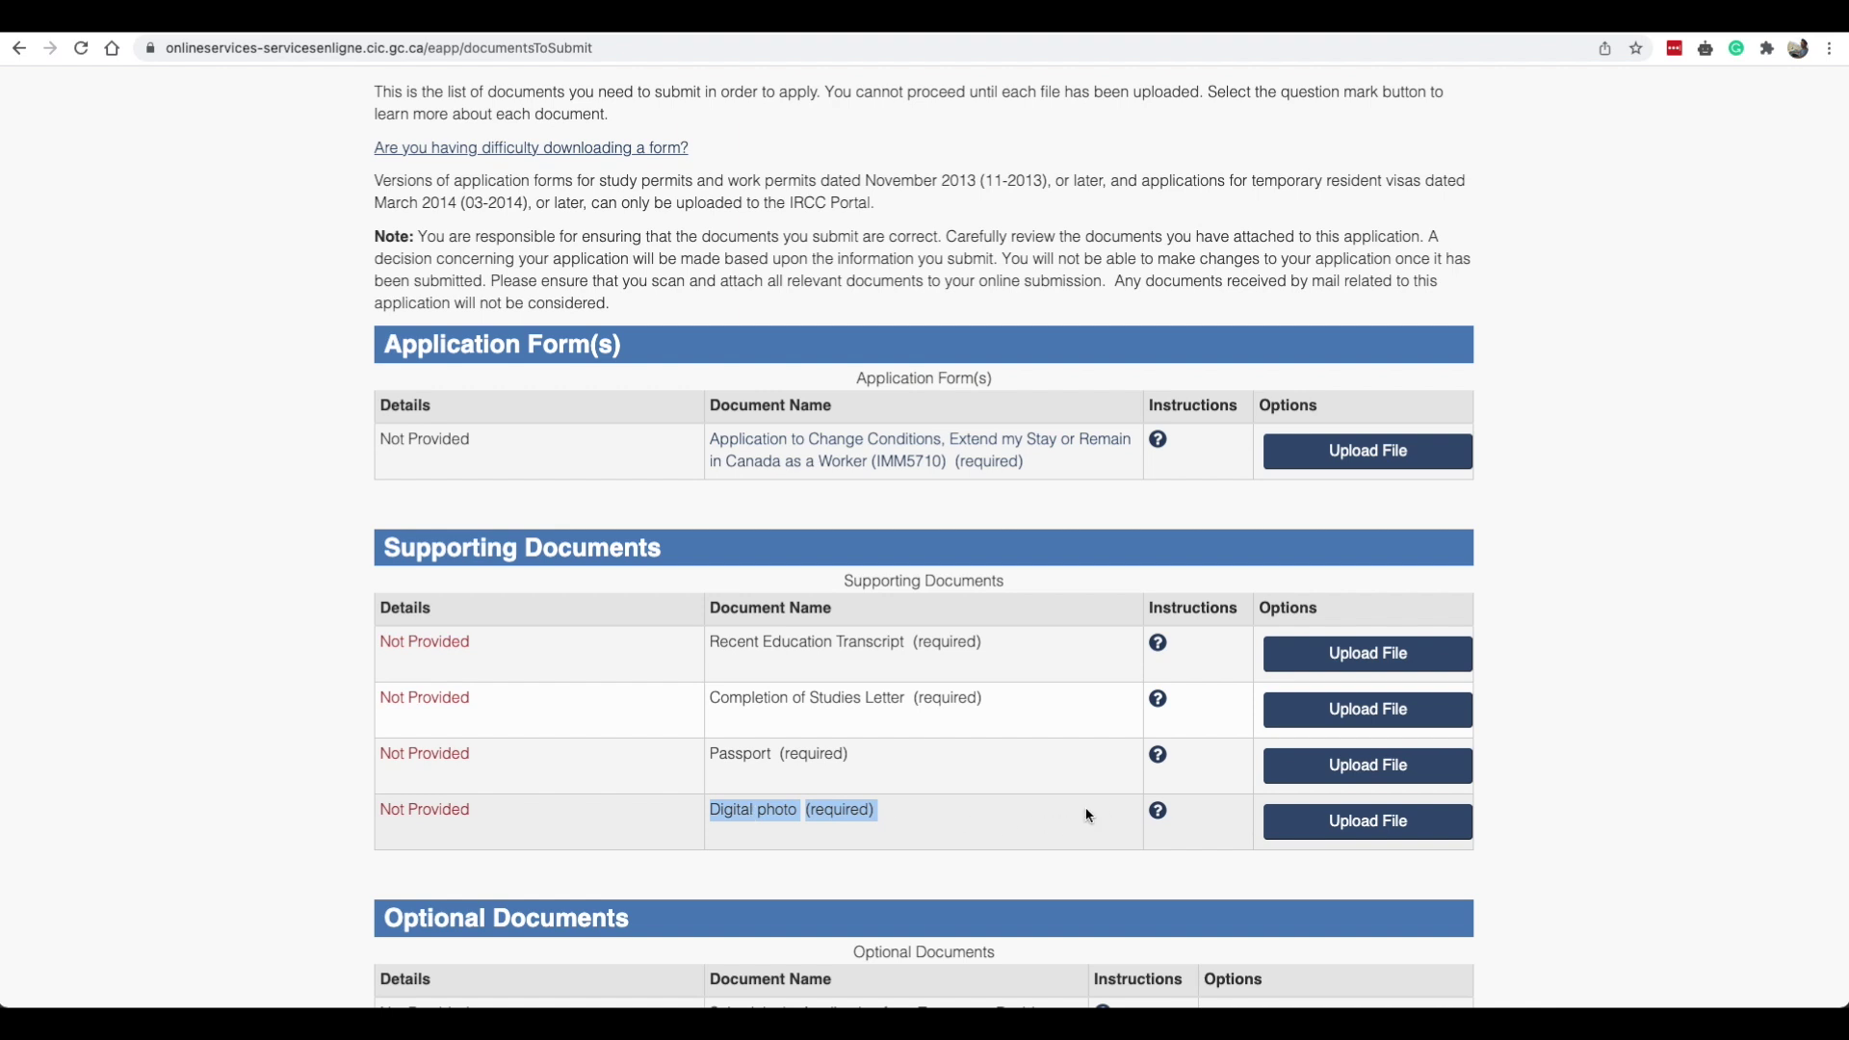
{"action": "scroll", "coordinate": [1098, 789], "scroll_direction": "up", "scroll_amount": 5}
{"action": "left_click", "coordinate": [980, 708]}
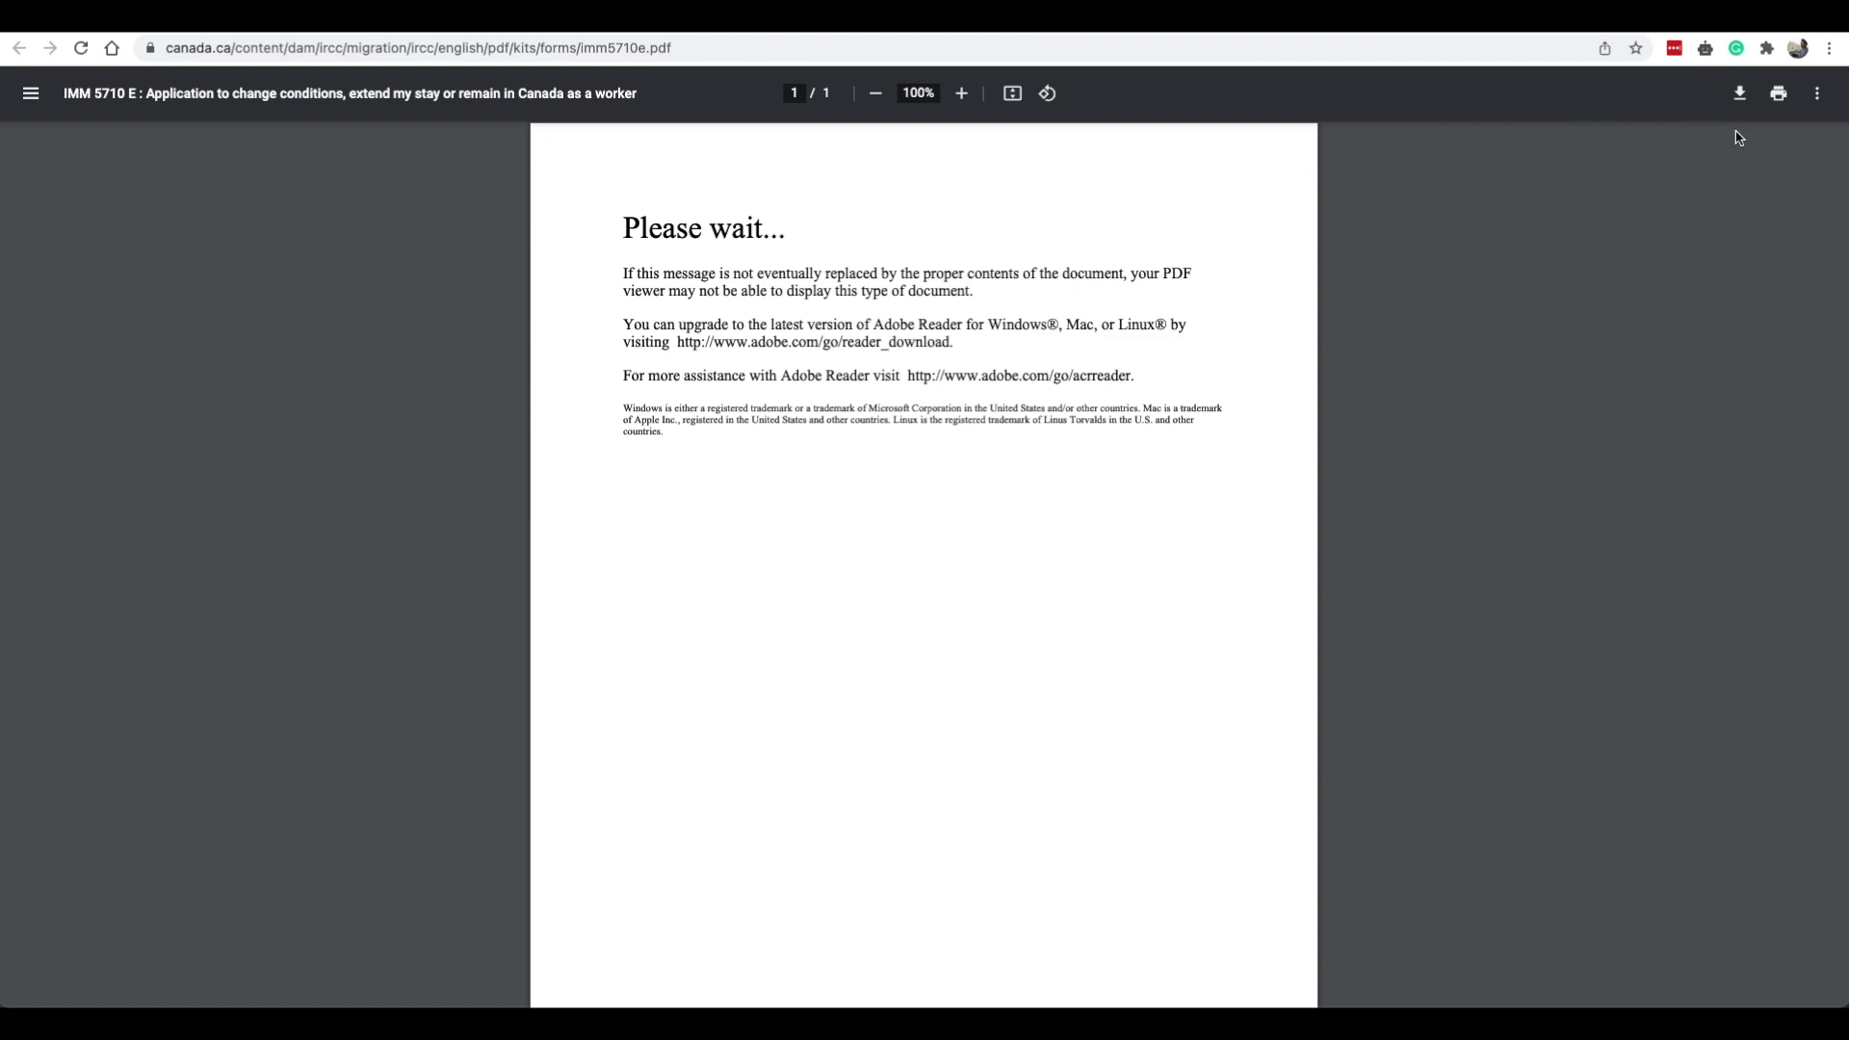
Download the form as imm5710e.pdf and reveal it in Finder.
{"action": "left_click", "coordinate": [1743, 95]}
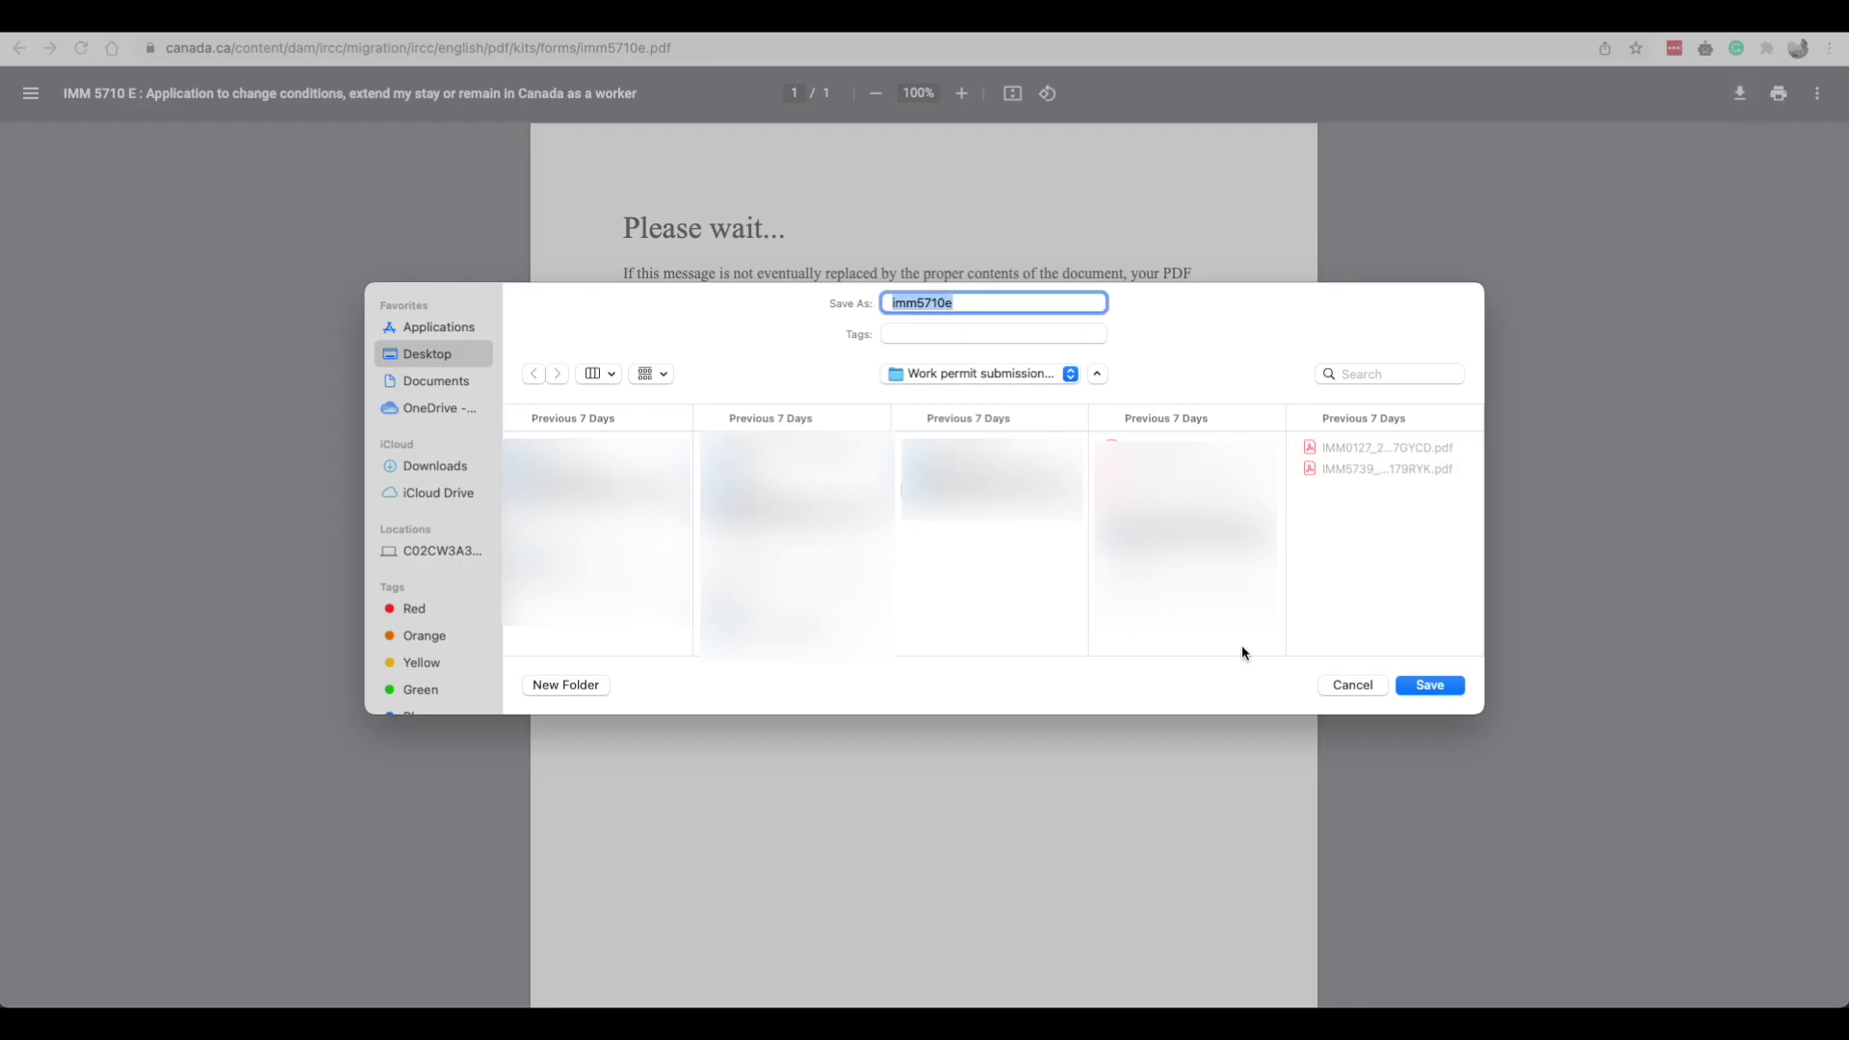
{"action": "left_click", "coordinate": [1456, 690]}
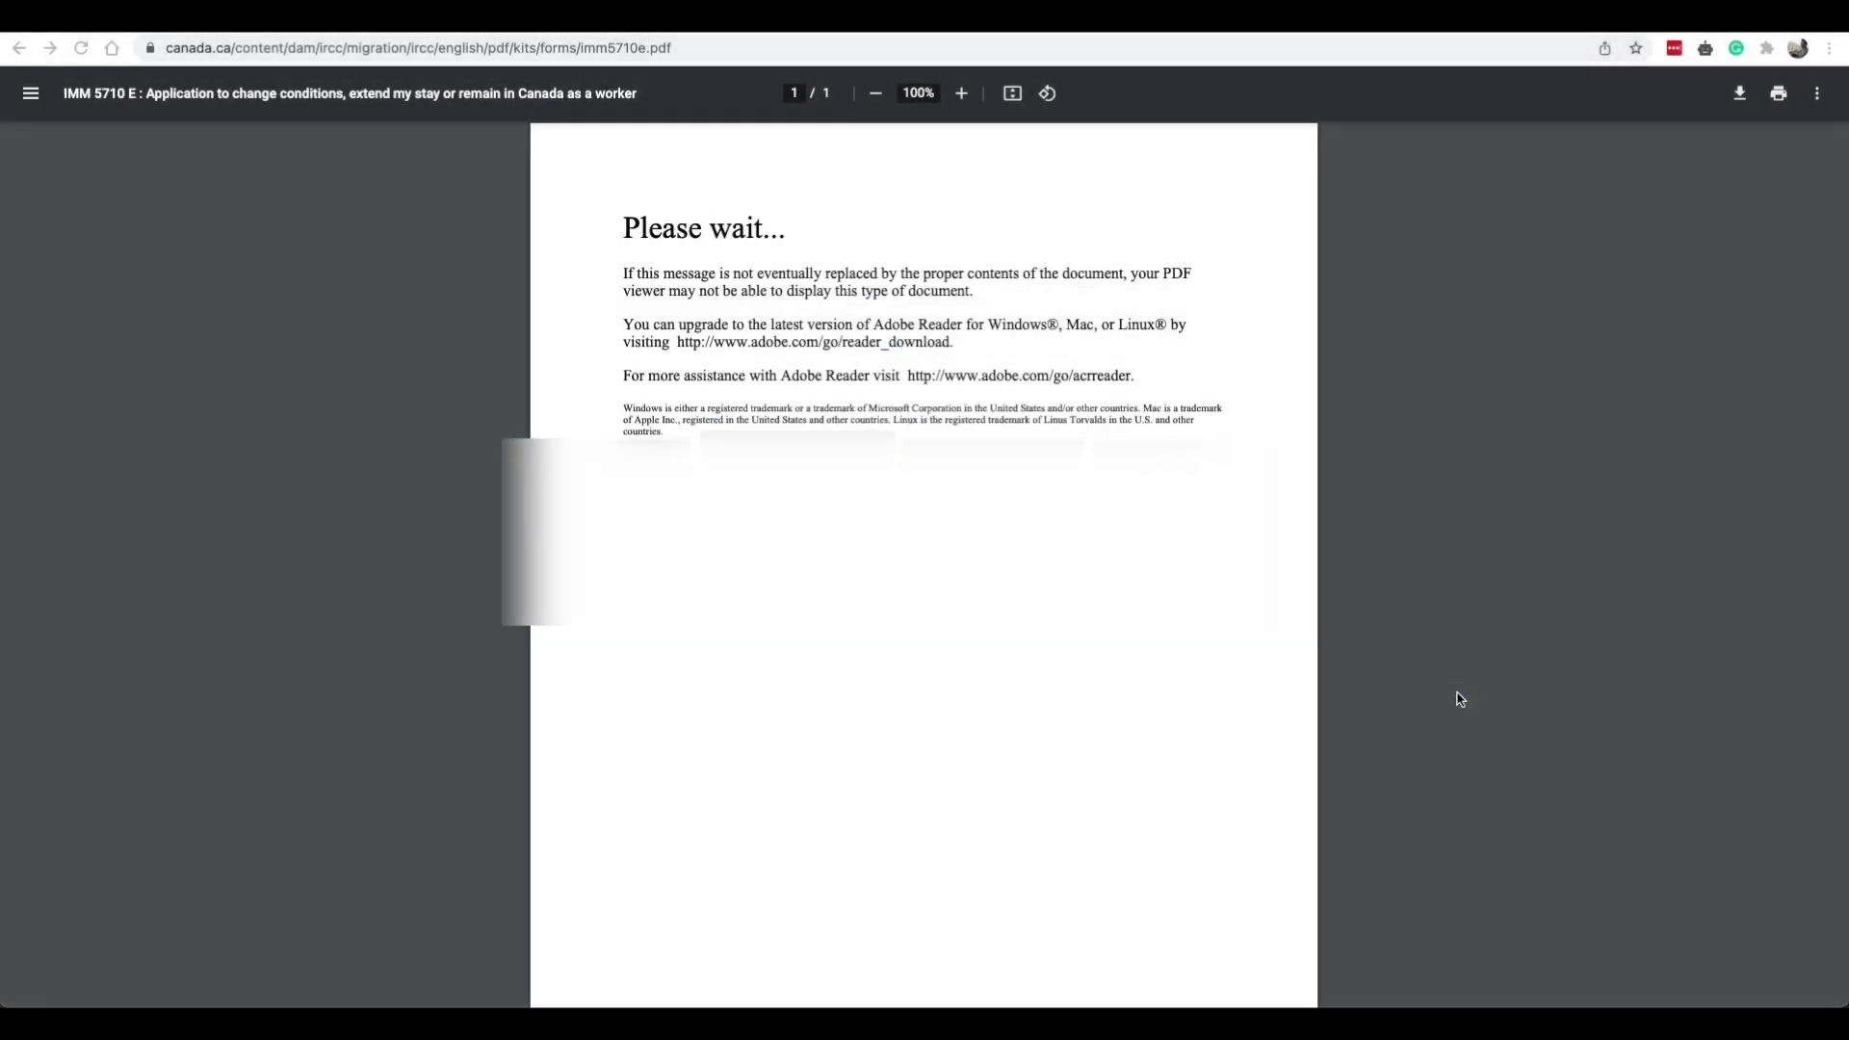
{"action": "left_click", "coordinate": [211, 984]}
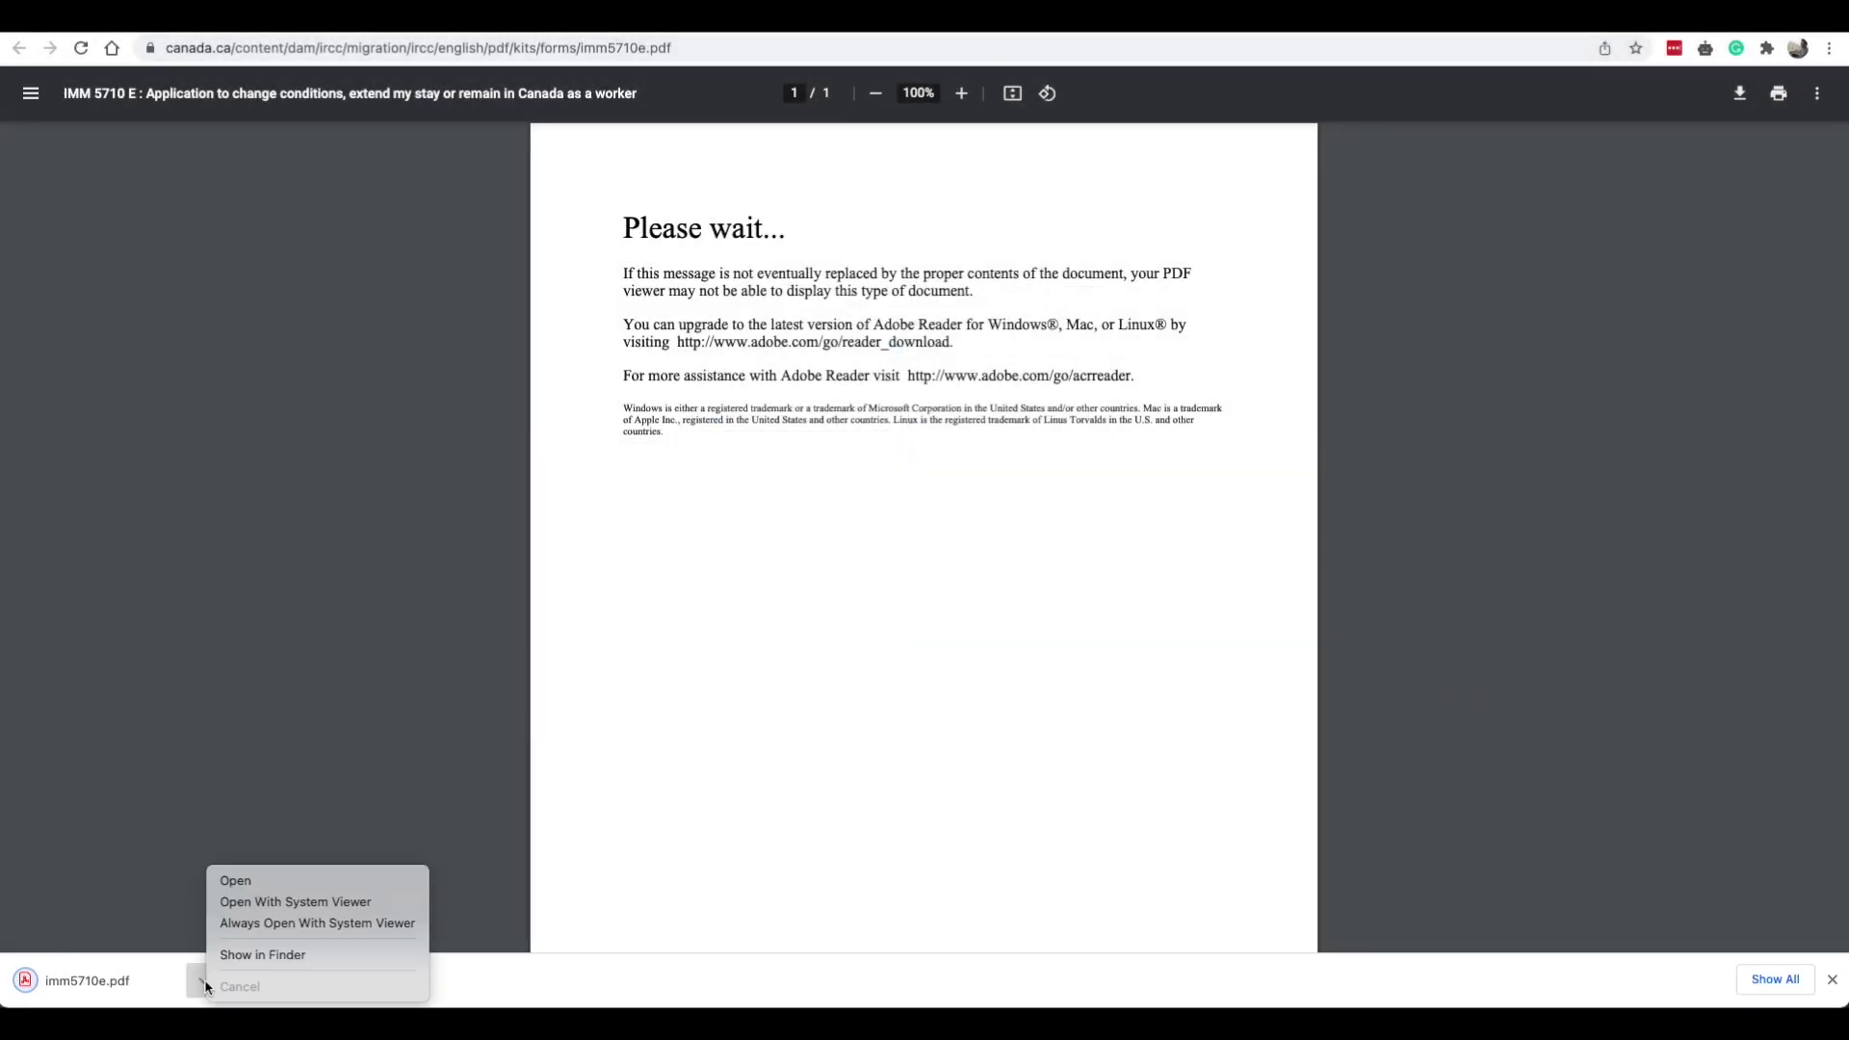
{"action": "left_click", "coordinate": [260, 954]}
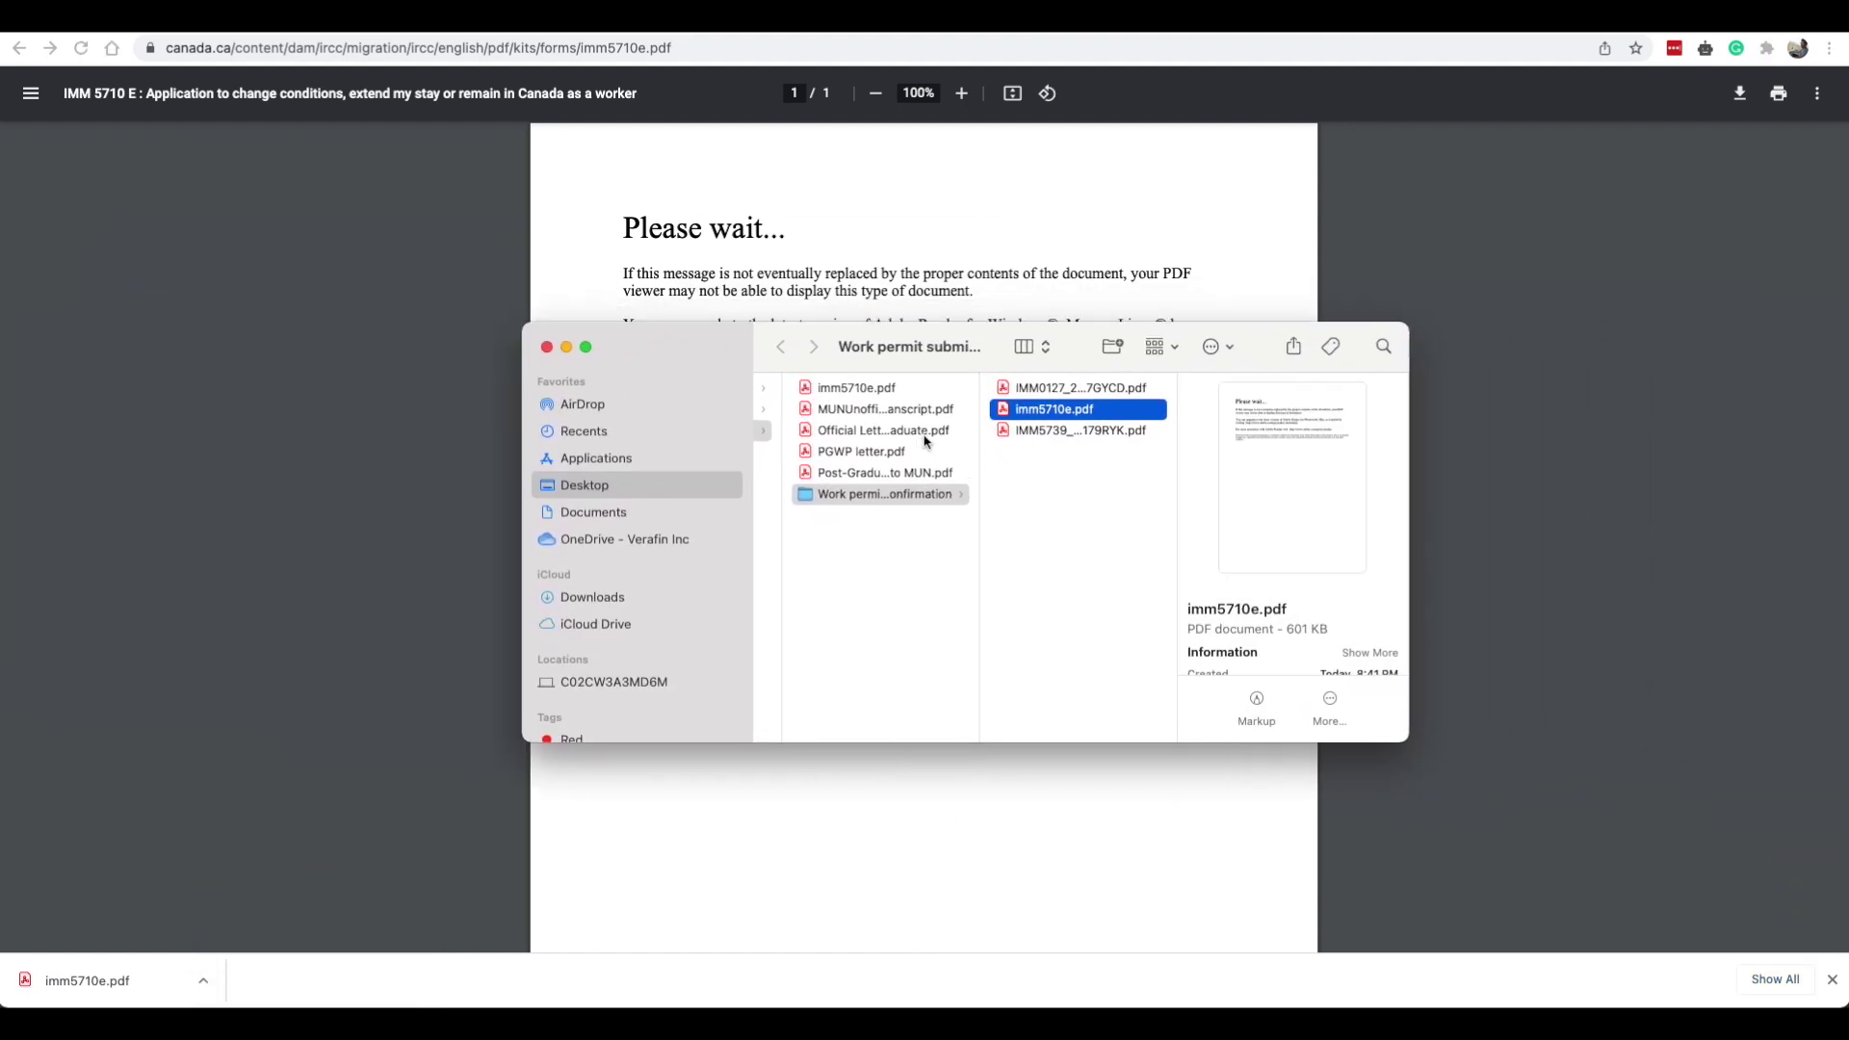
Open imm5710e.pdf from Finder with Adobe Acrobat Reader DC.
{"action": "left_click_drag", "start_coordinate": [979, 458], "coordinate": [693, 458]}
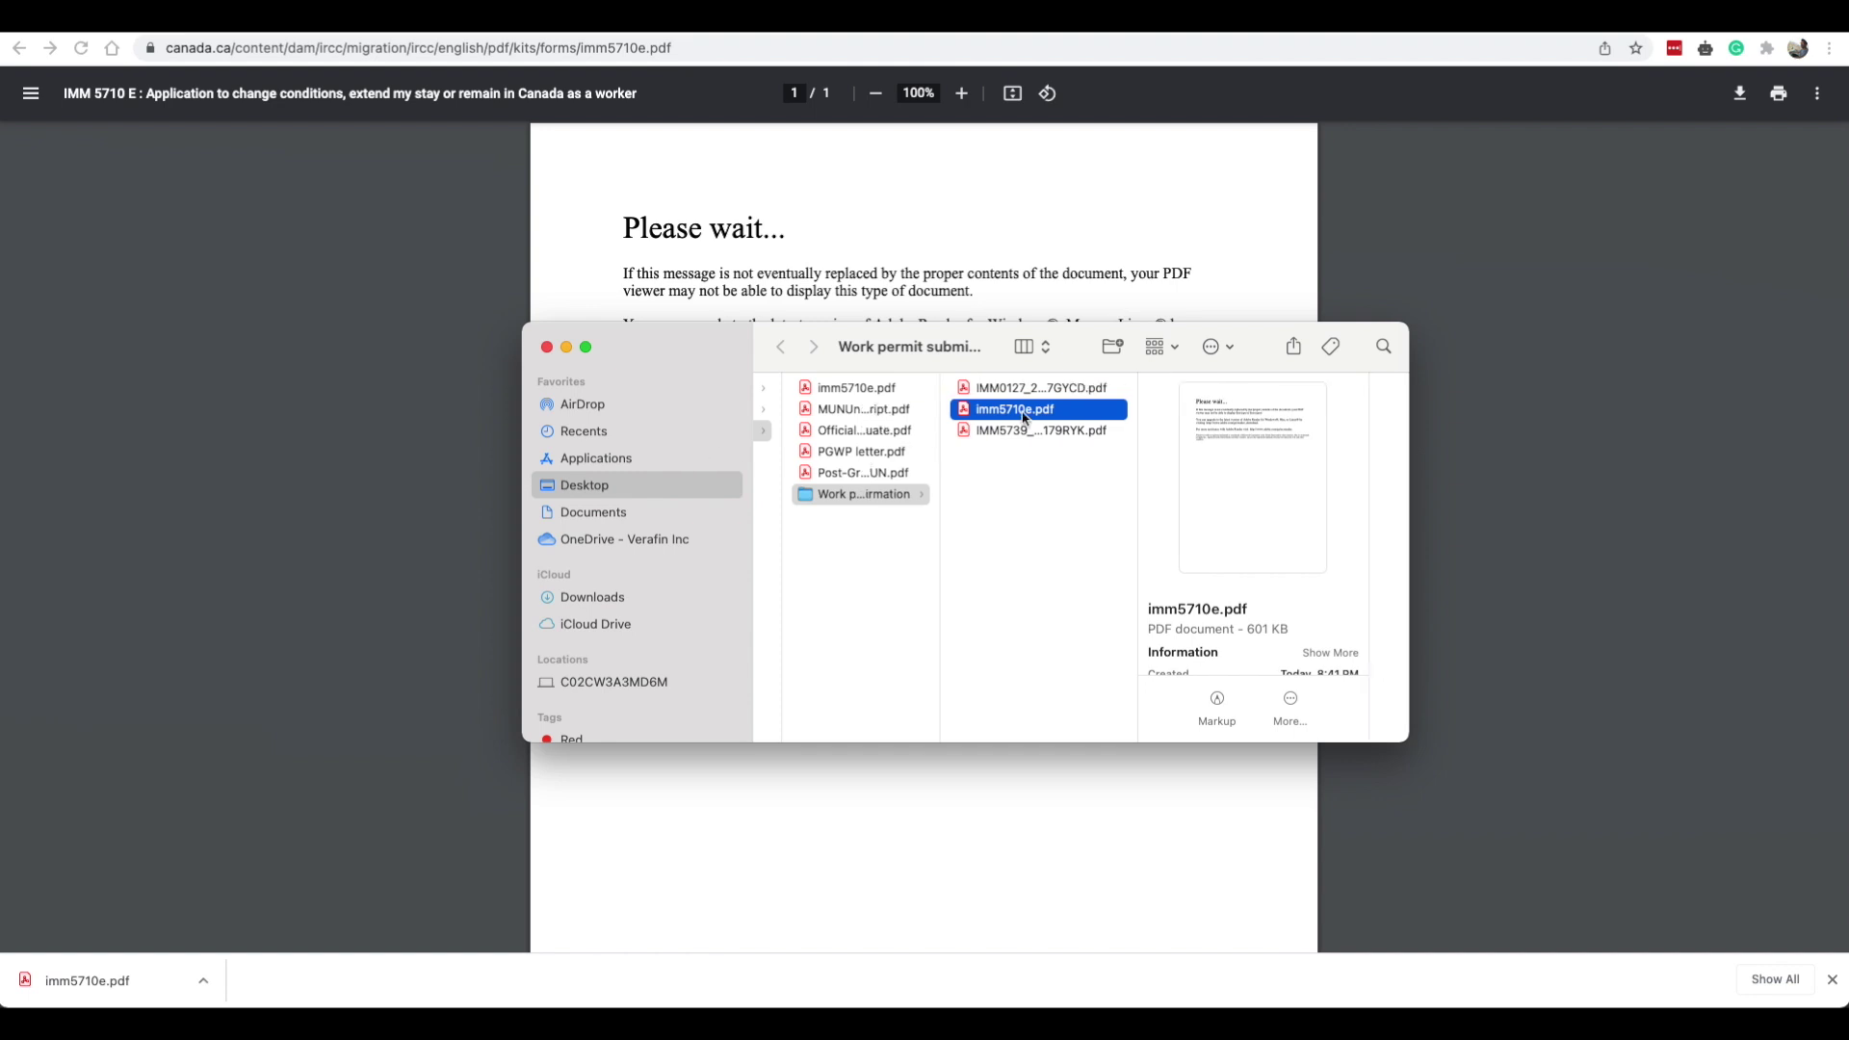
{"action": "right_click", "coordinate": [1035, 408]}
{"action": "mouse_move", "coordinate": [1146, 442]}
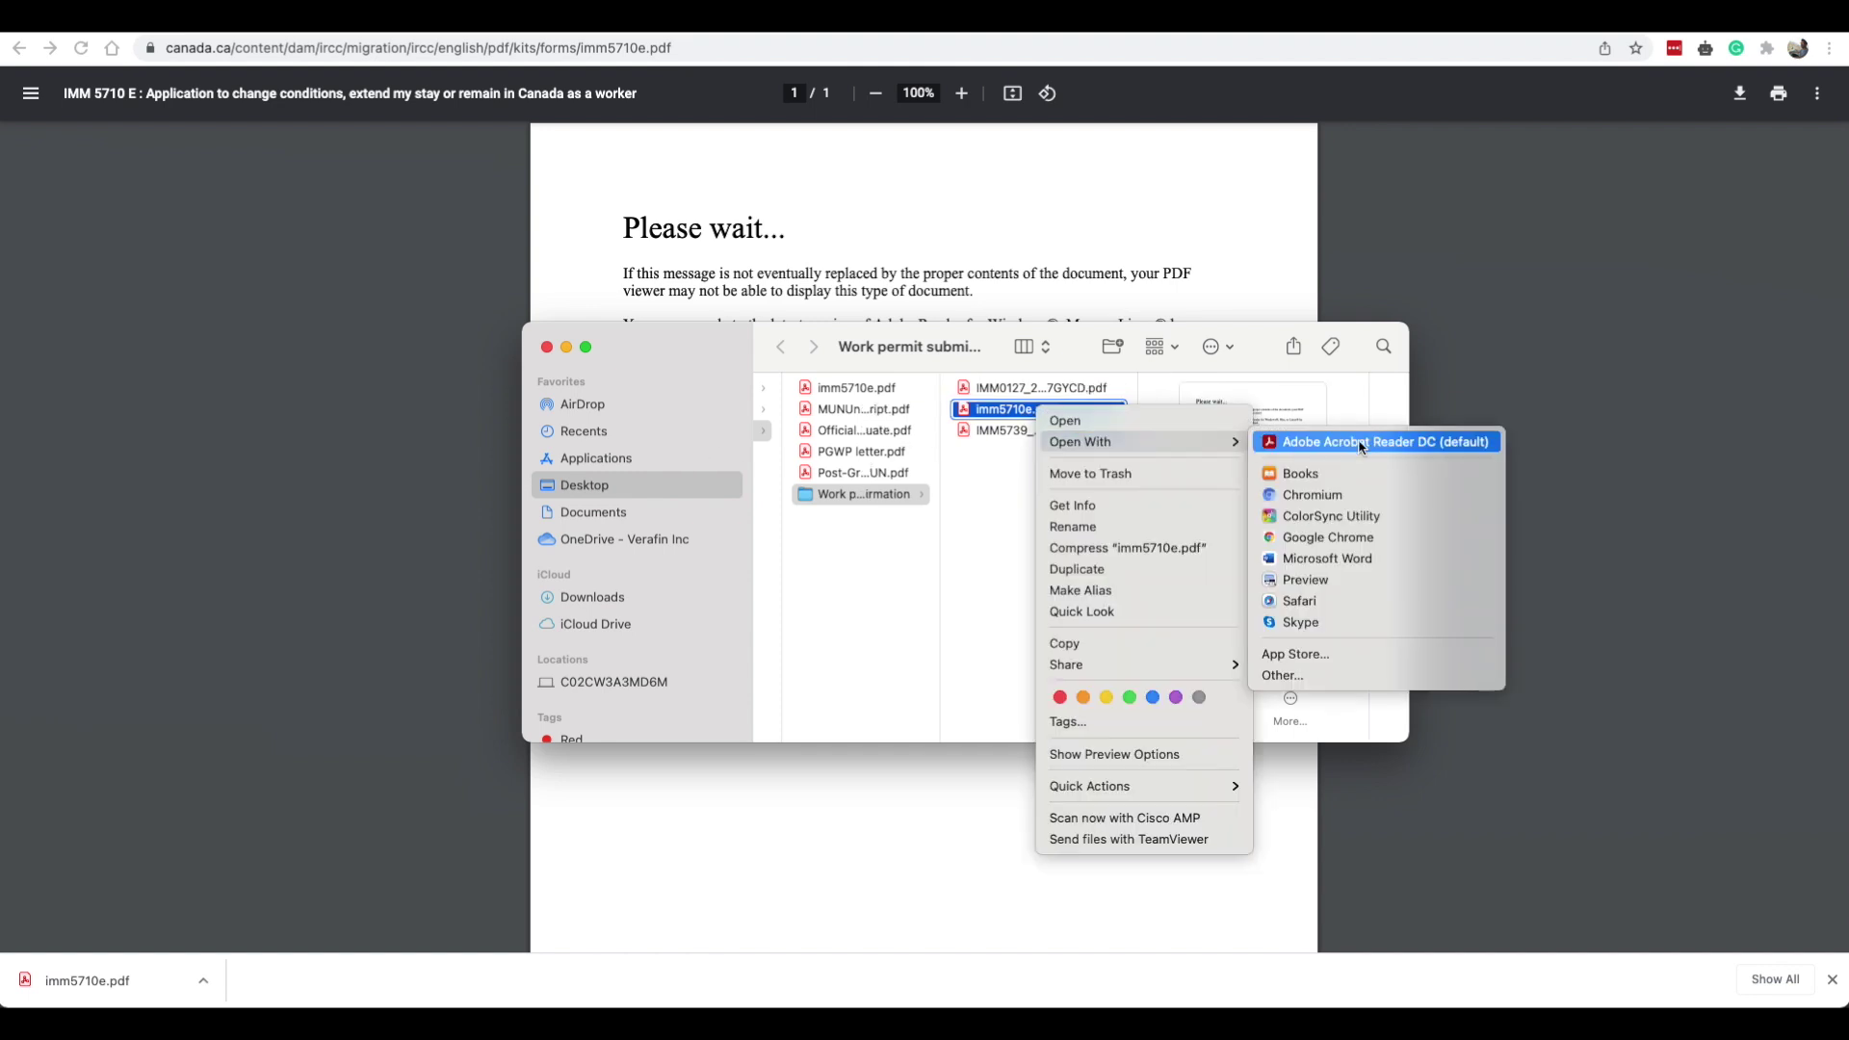
{"action": "left_click", "coordinate": [1309, 448]}
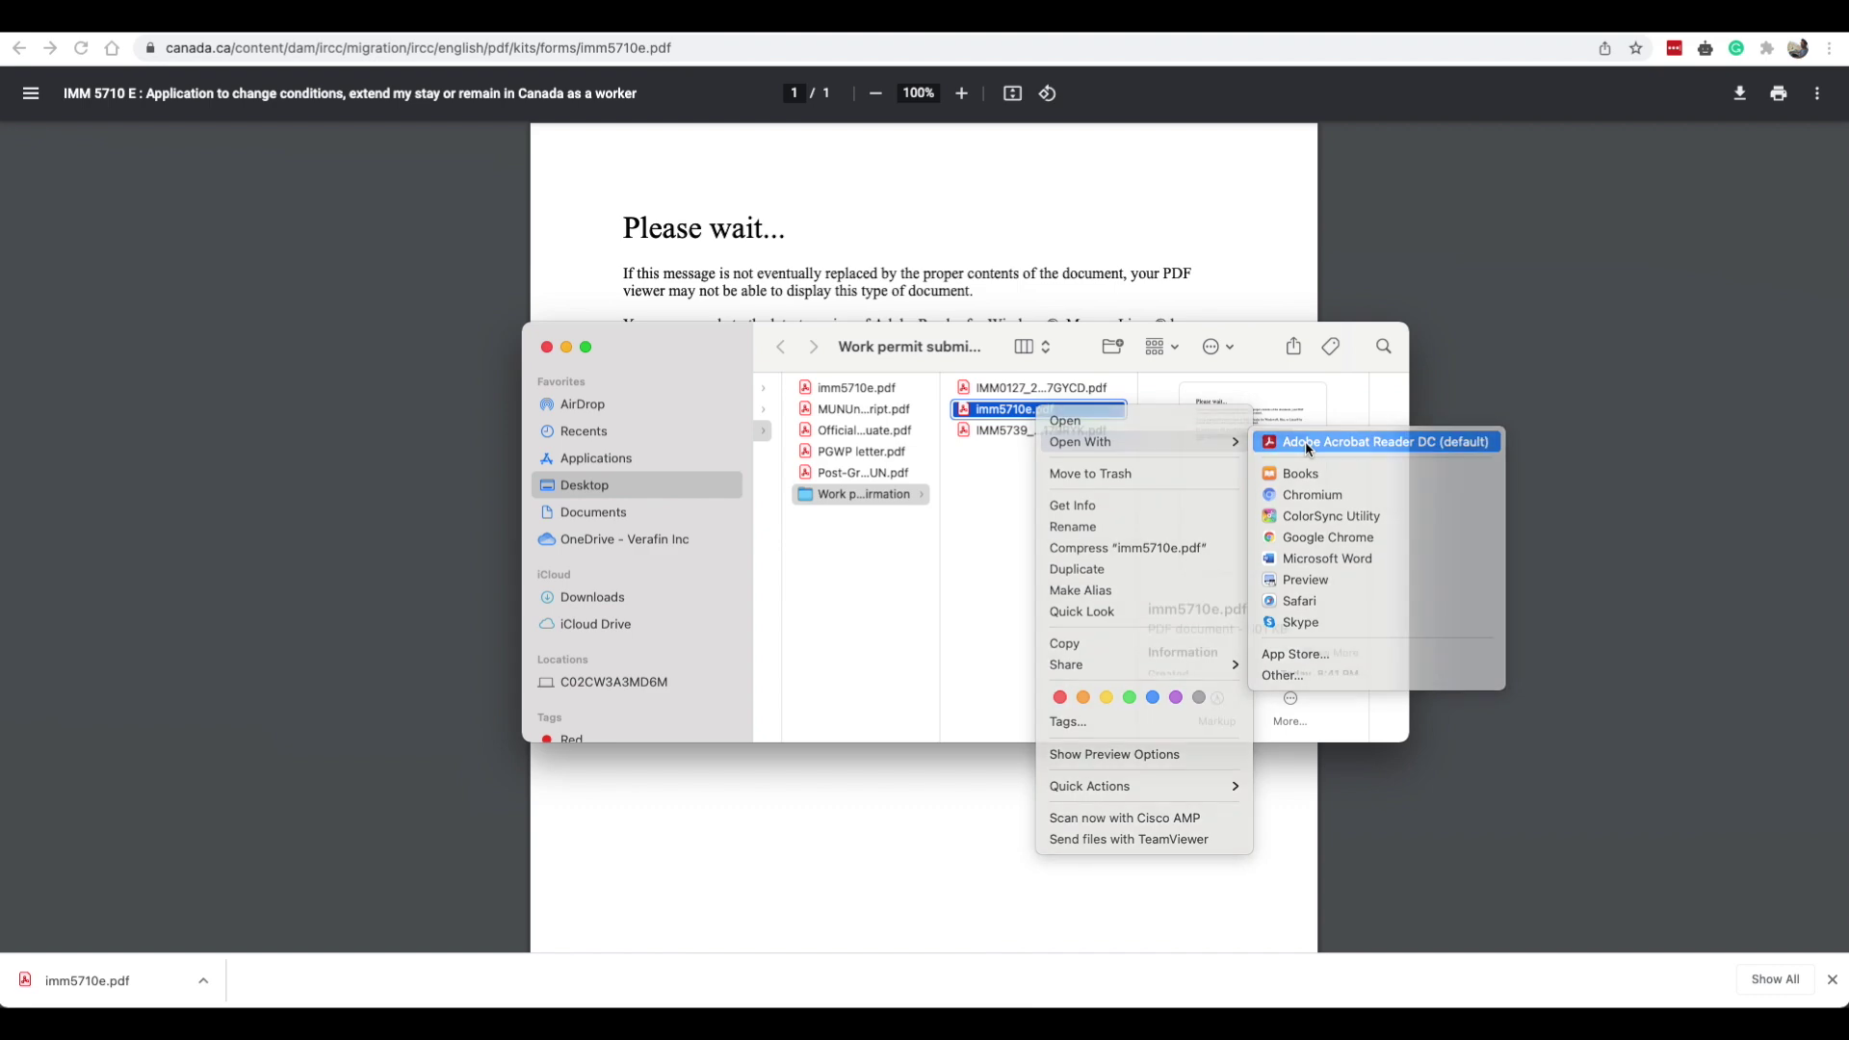
Make Acrobat full screen, scroll all five pages, and return to the UCI field on page 1.
{"action": "left_click_drag", "start_coordinate": [1454, 123], "coordinate": [1369, 115]}
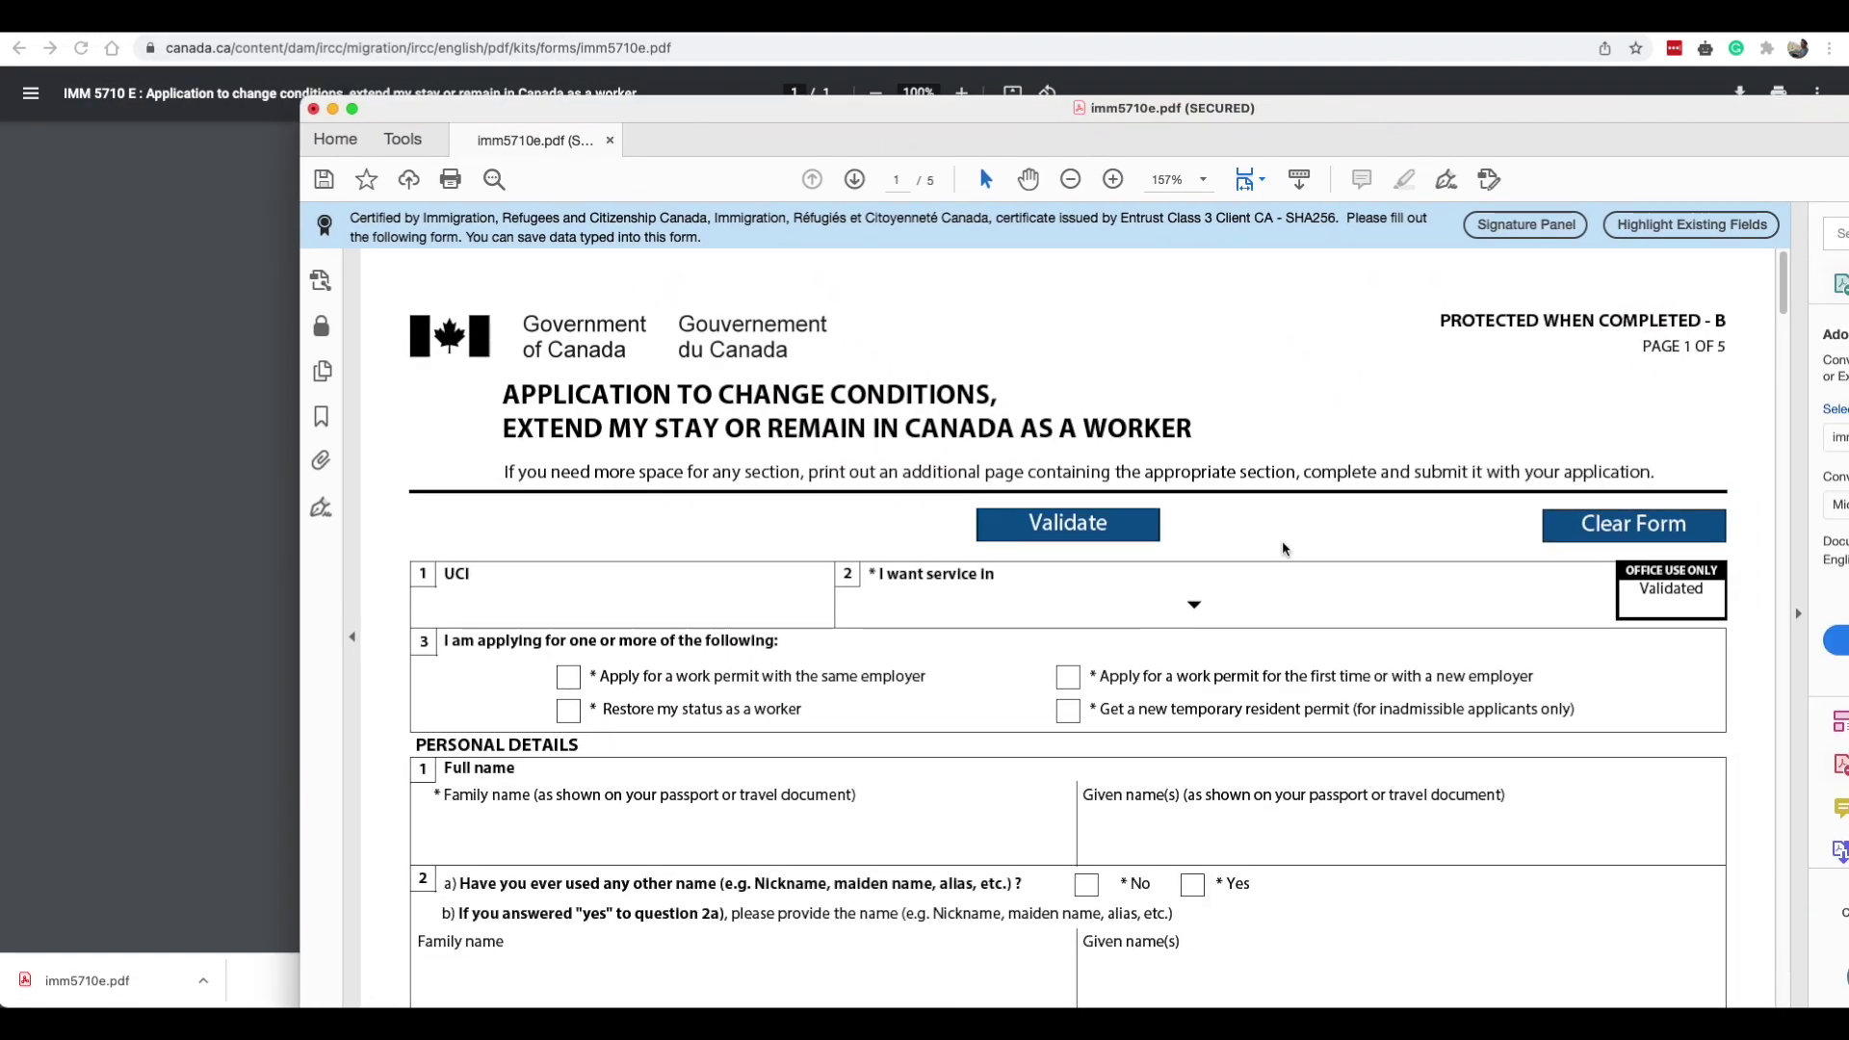
{"action": "key", "text": "ctrl+super+f"}
{"action": "scroll", "coordinate": [1111, 556], "scroll_direction": "down", "scroll_amount": 15}
{"action": "scroll", "coordinate": [1107, 549], "scroll_direction": "down", "scroll_amount": 20}
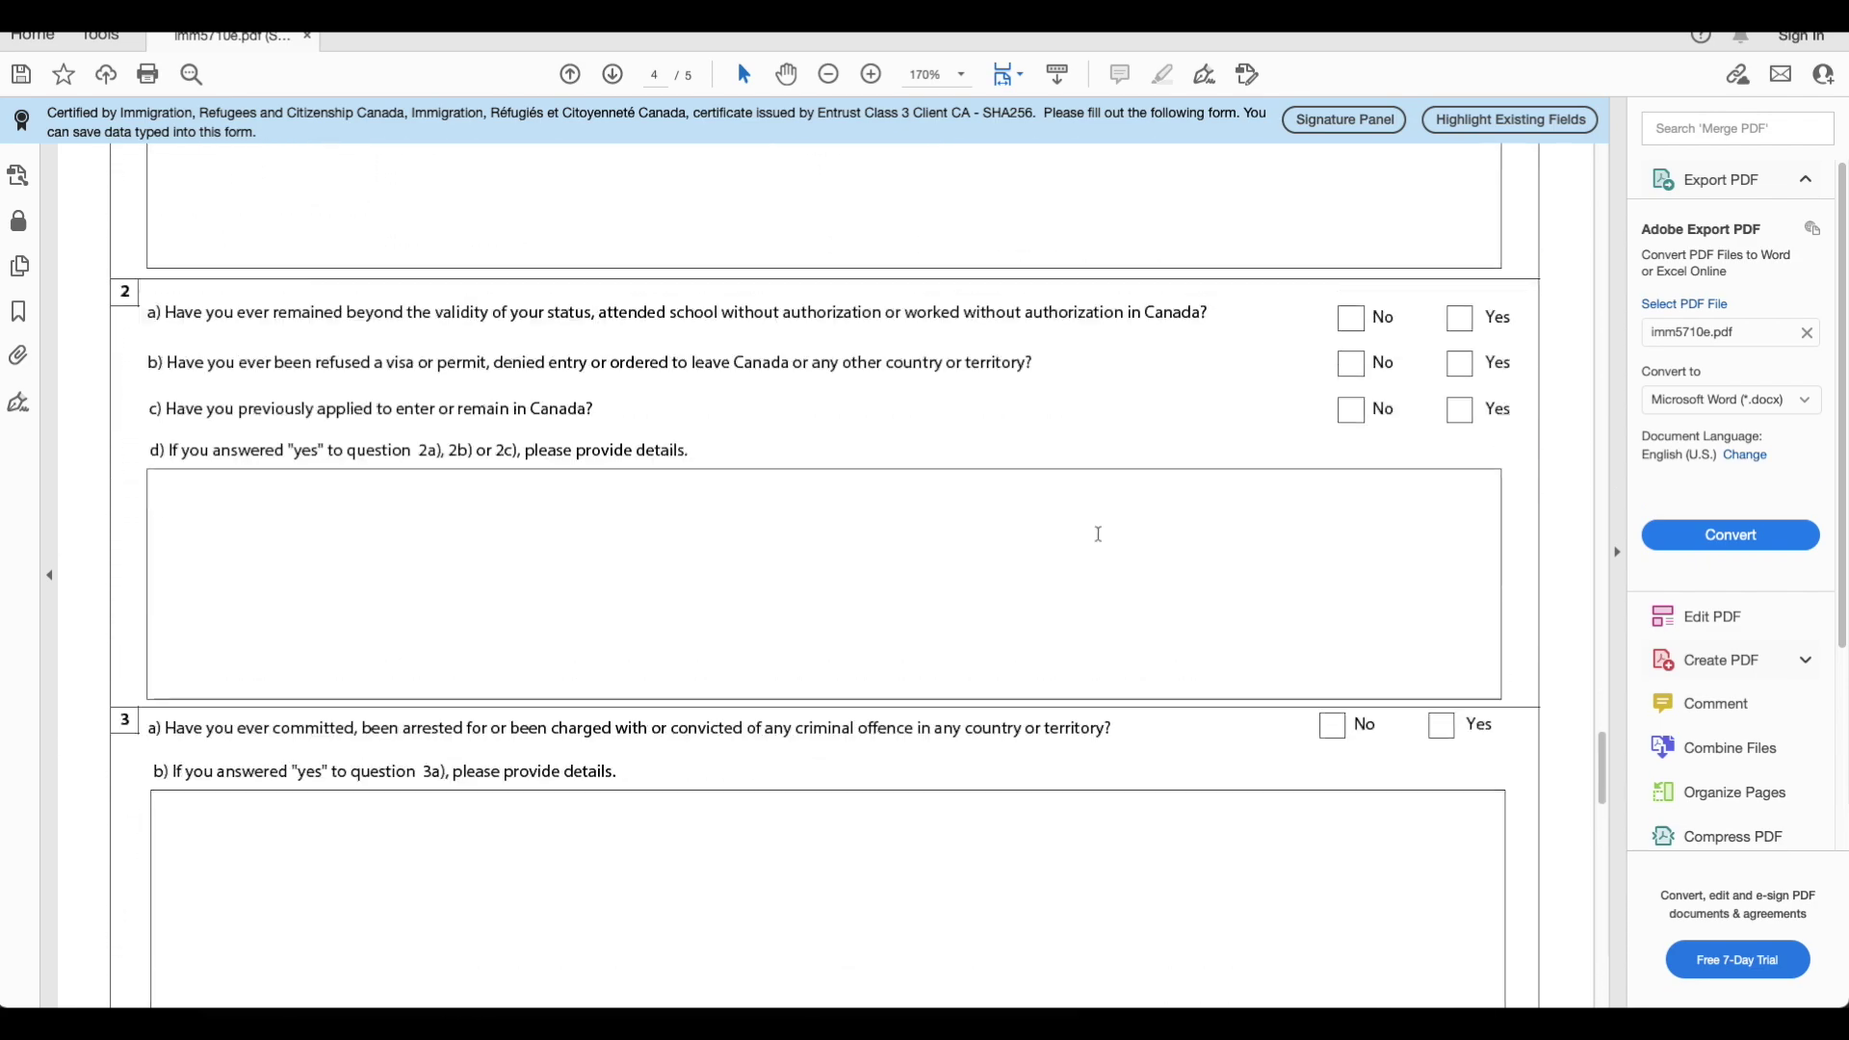
{"action": "scroll", "coordinate": [1098, 533], "scroll_direction": "down", "scroll_amount": 20}
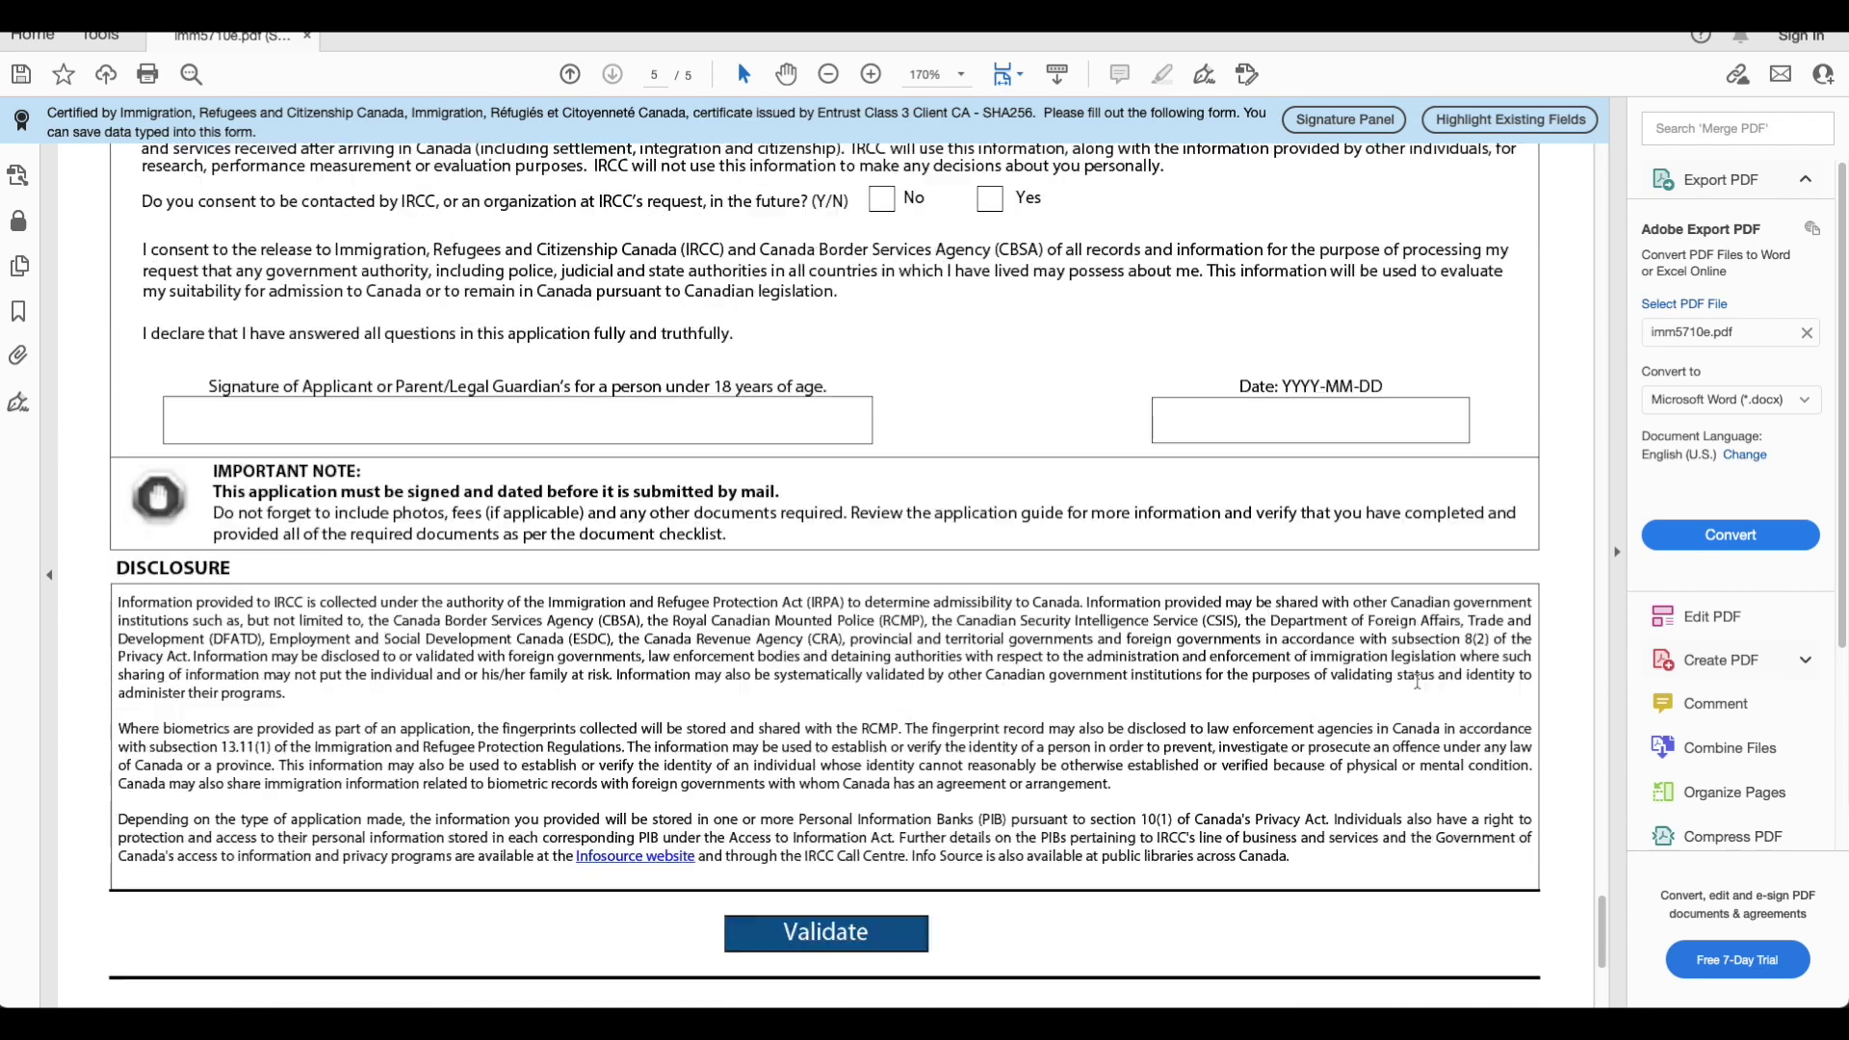
{"action": "scroll", "coordinate": [1416, 682], "scroll_direction": "down", "scroll_amount": 5}
{"action": "left_click_drag", "start_coordinate": [1603, 967], "coordinate": [1546, 61]}
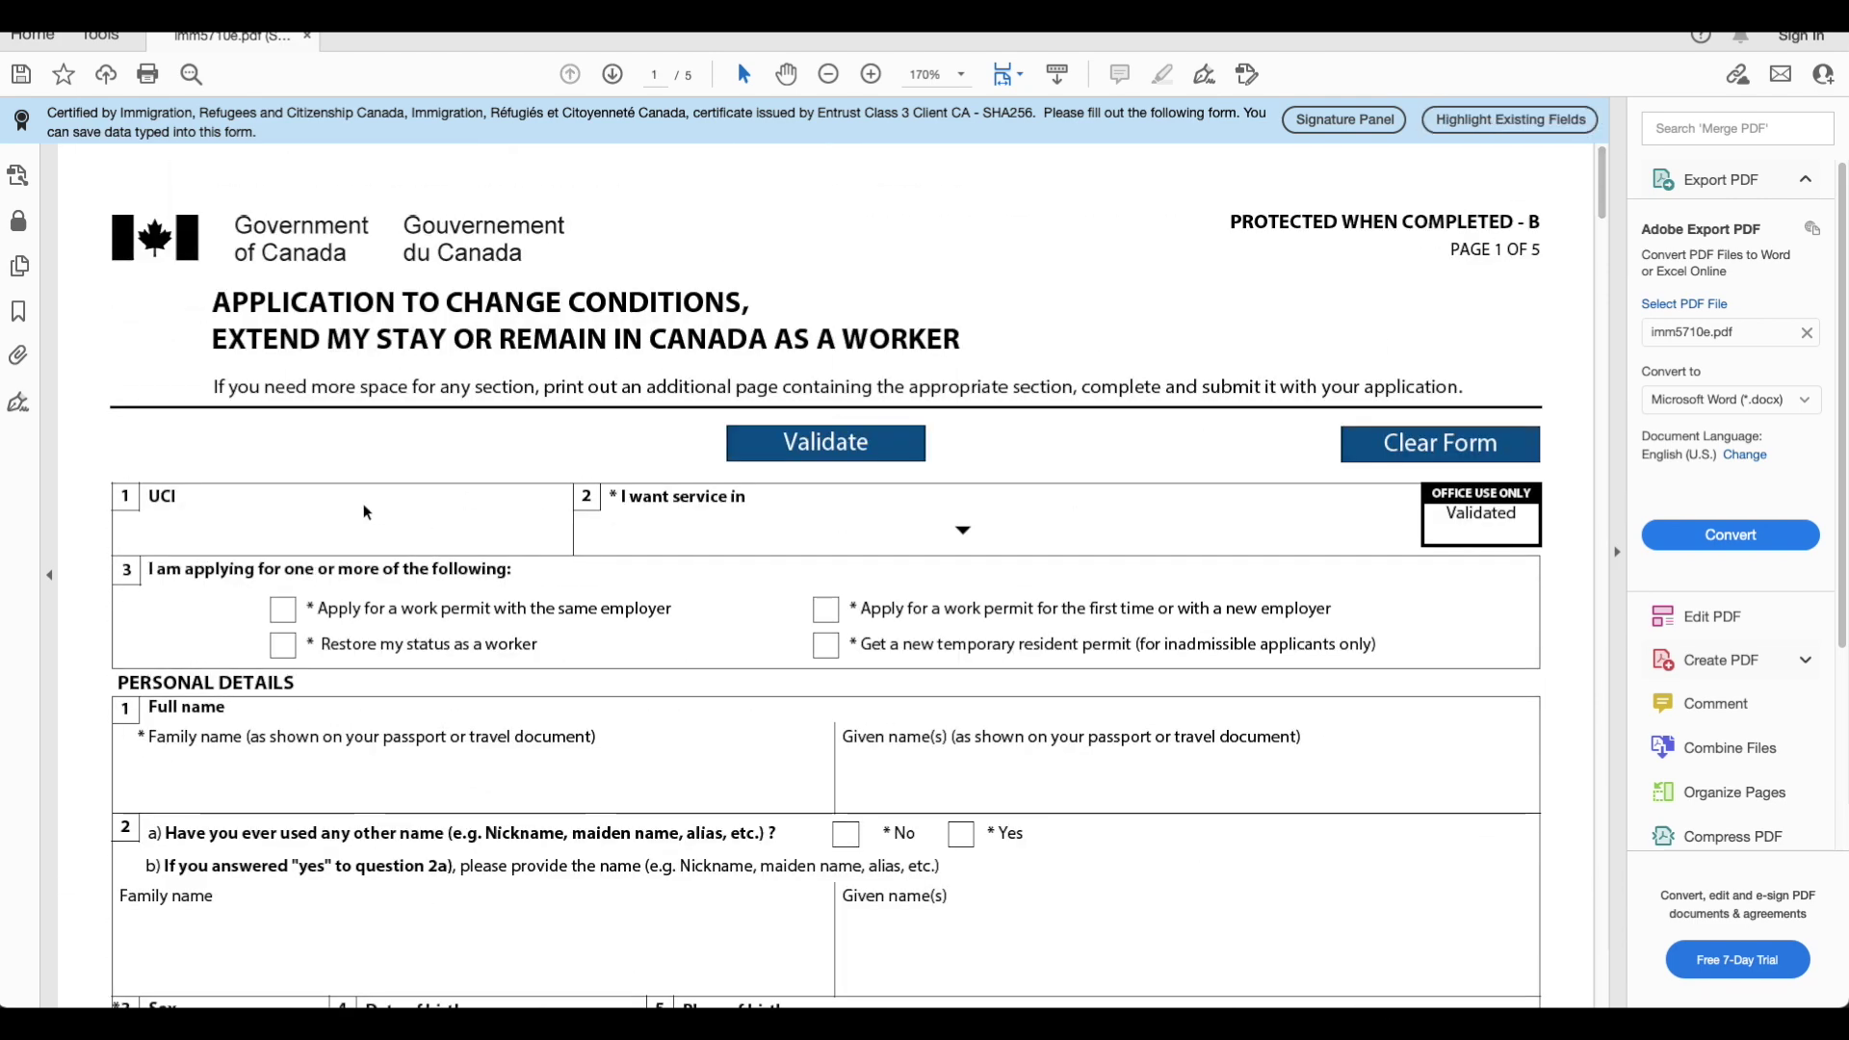
{"action": "left_click", "coordinate": [334, 526]}
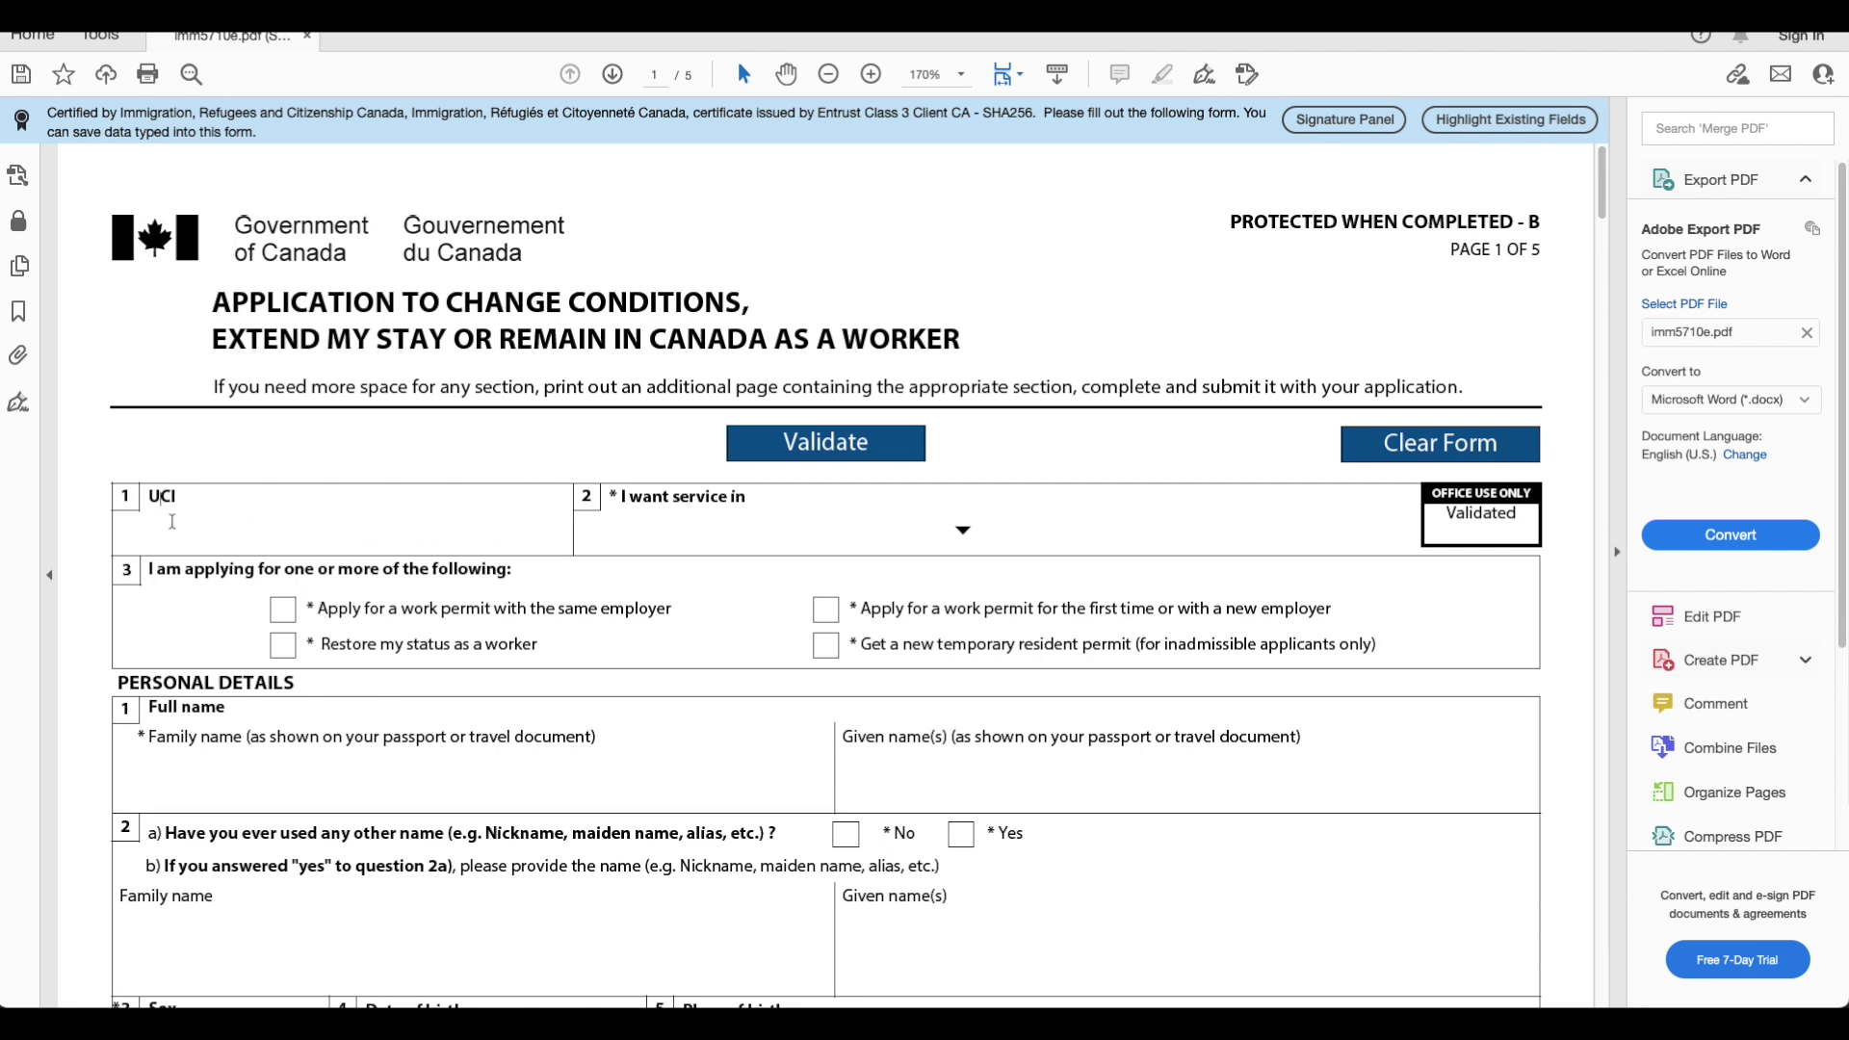
Set the service language to English and tick the first-time or new-employer work permit option.
{"action": "left_click", "coordinate": [963, 531]}
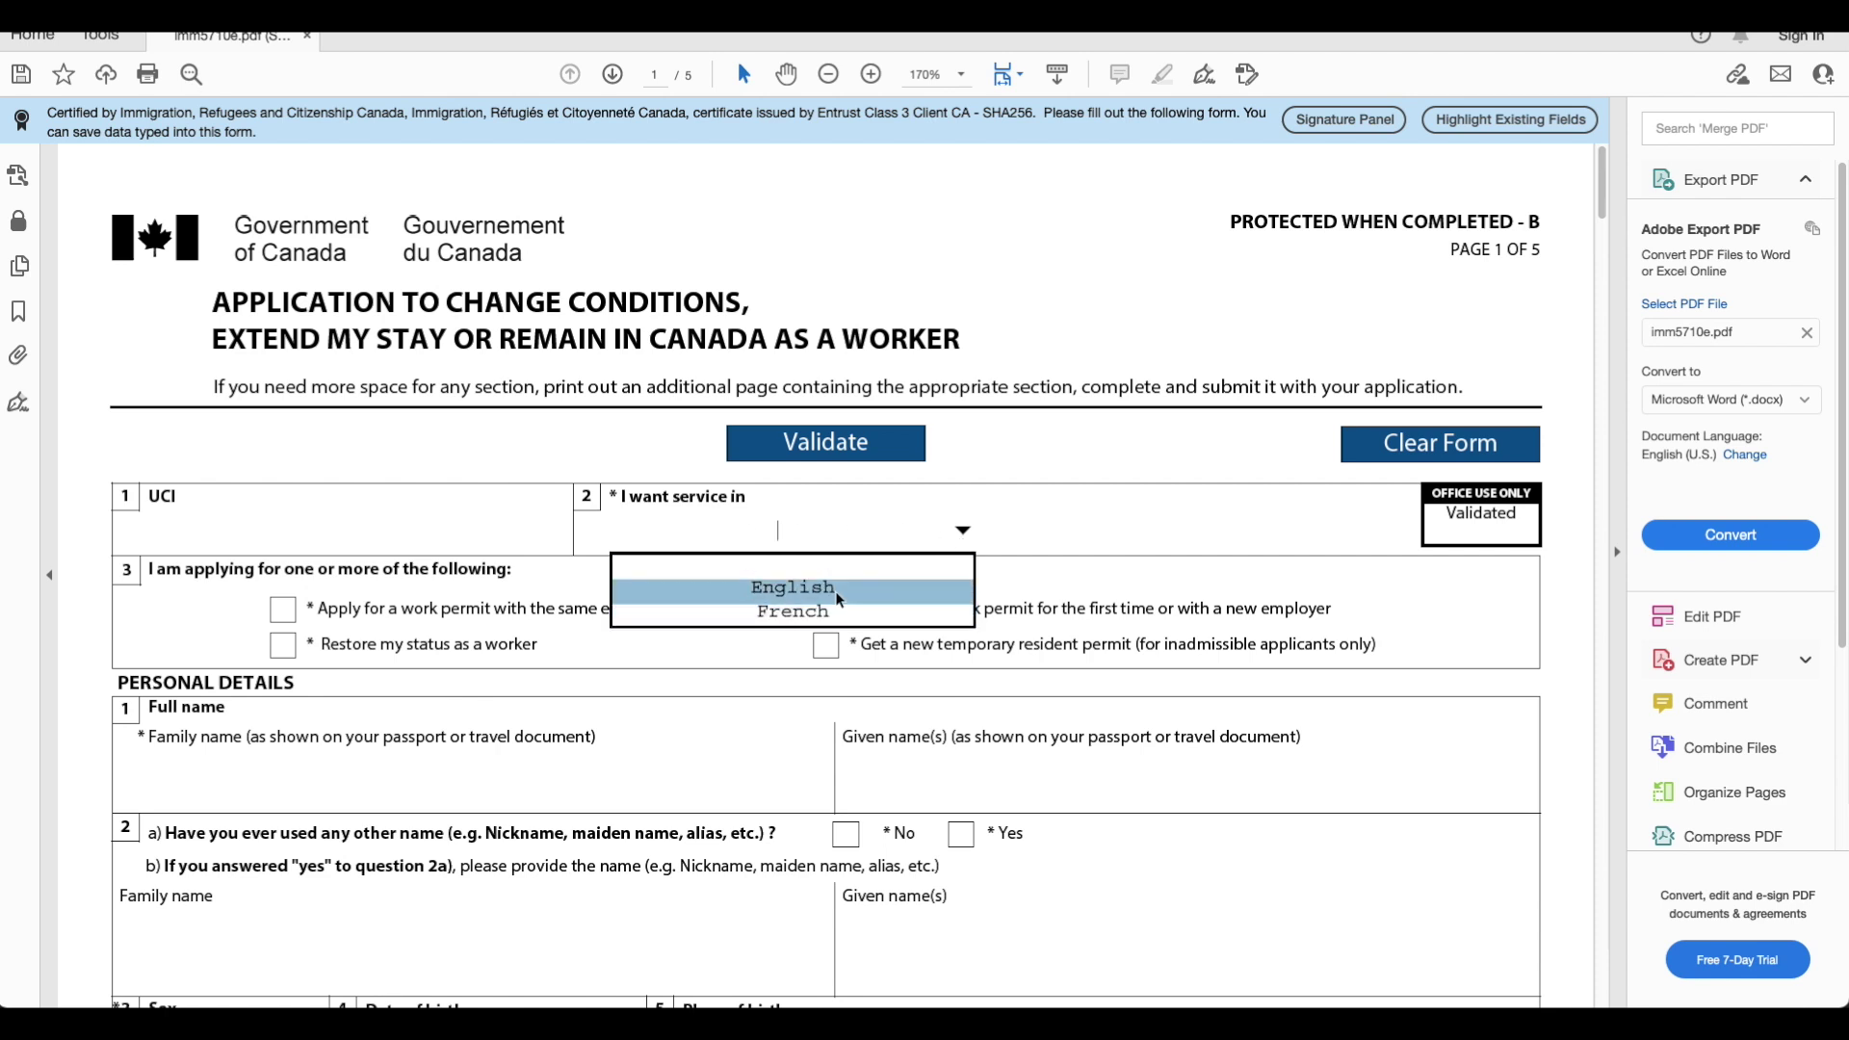
{"action": "key", "text": "Return"}
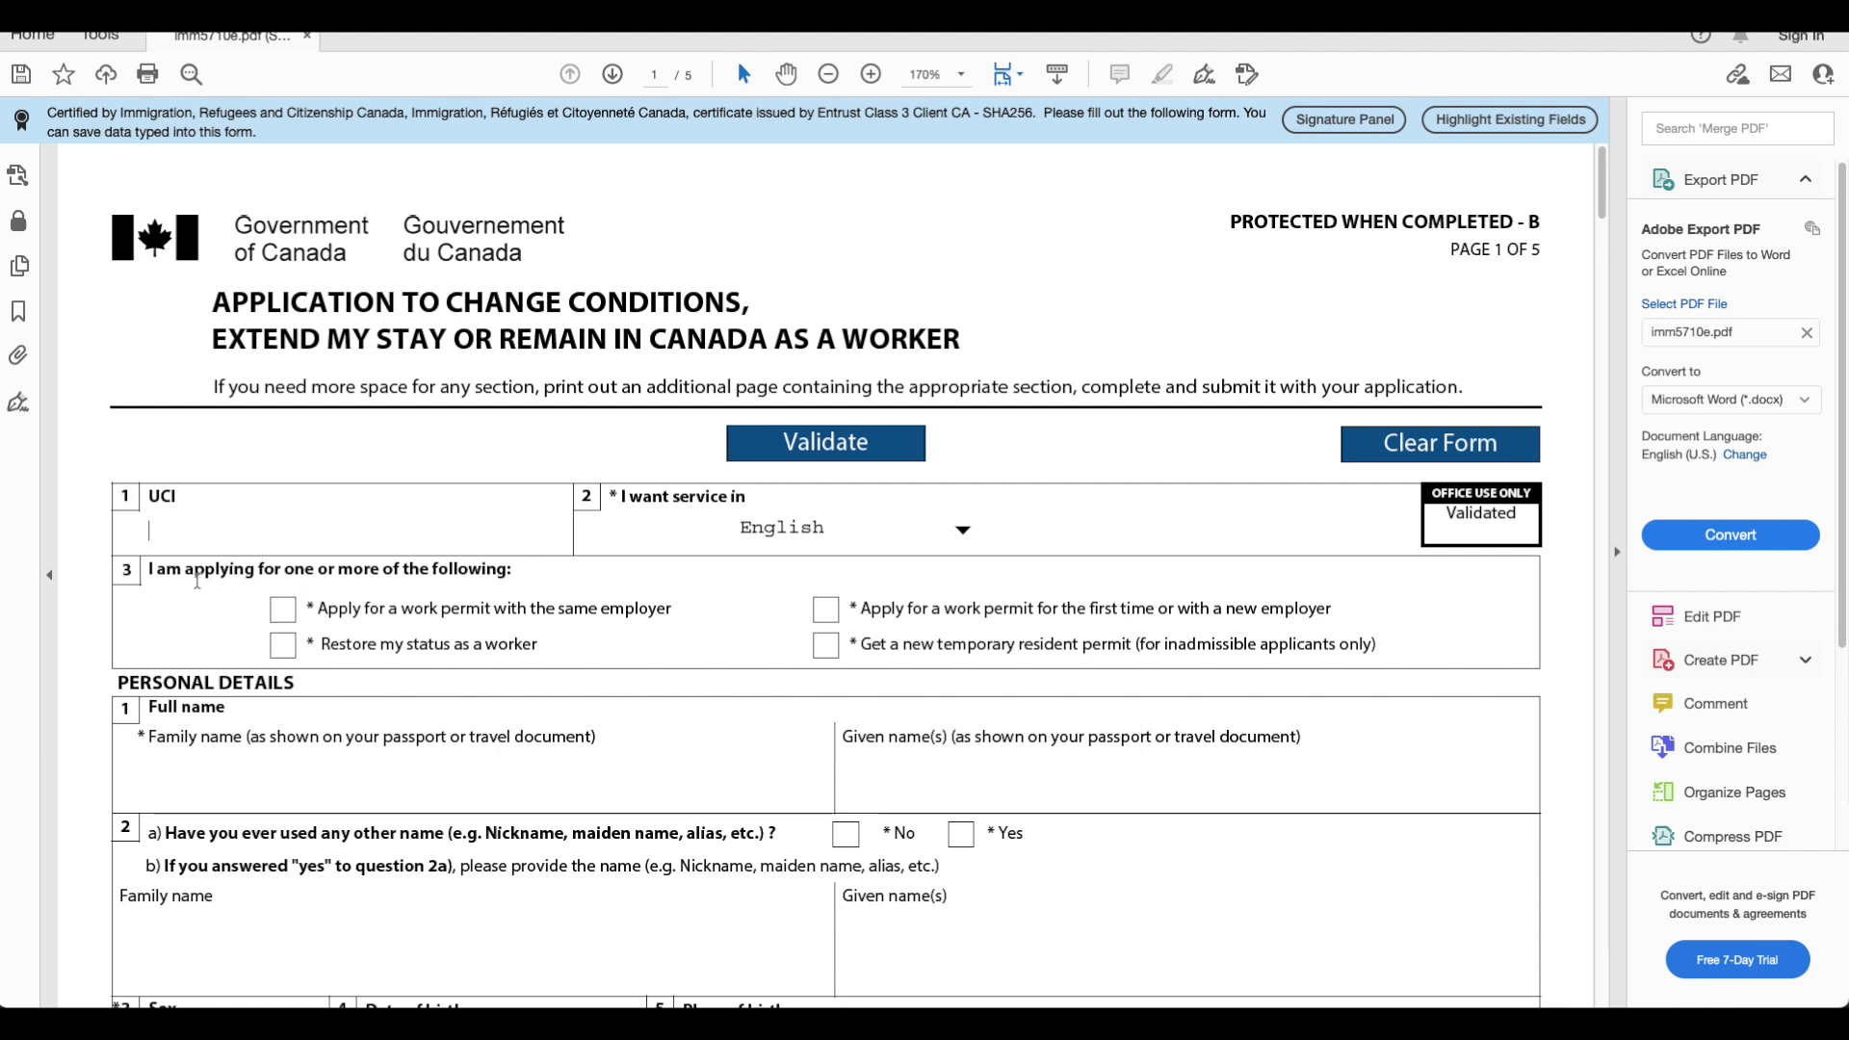
{"action": "left_click_drag", "start_coordinate": [186, 569], "coordinate": [481, 569]}
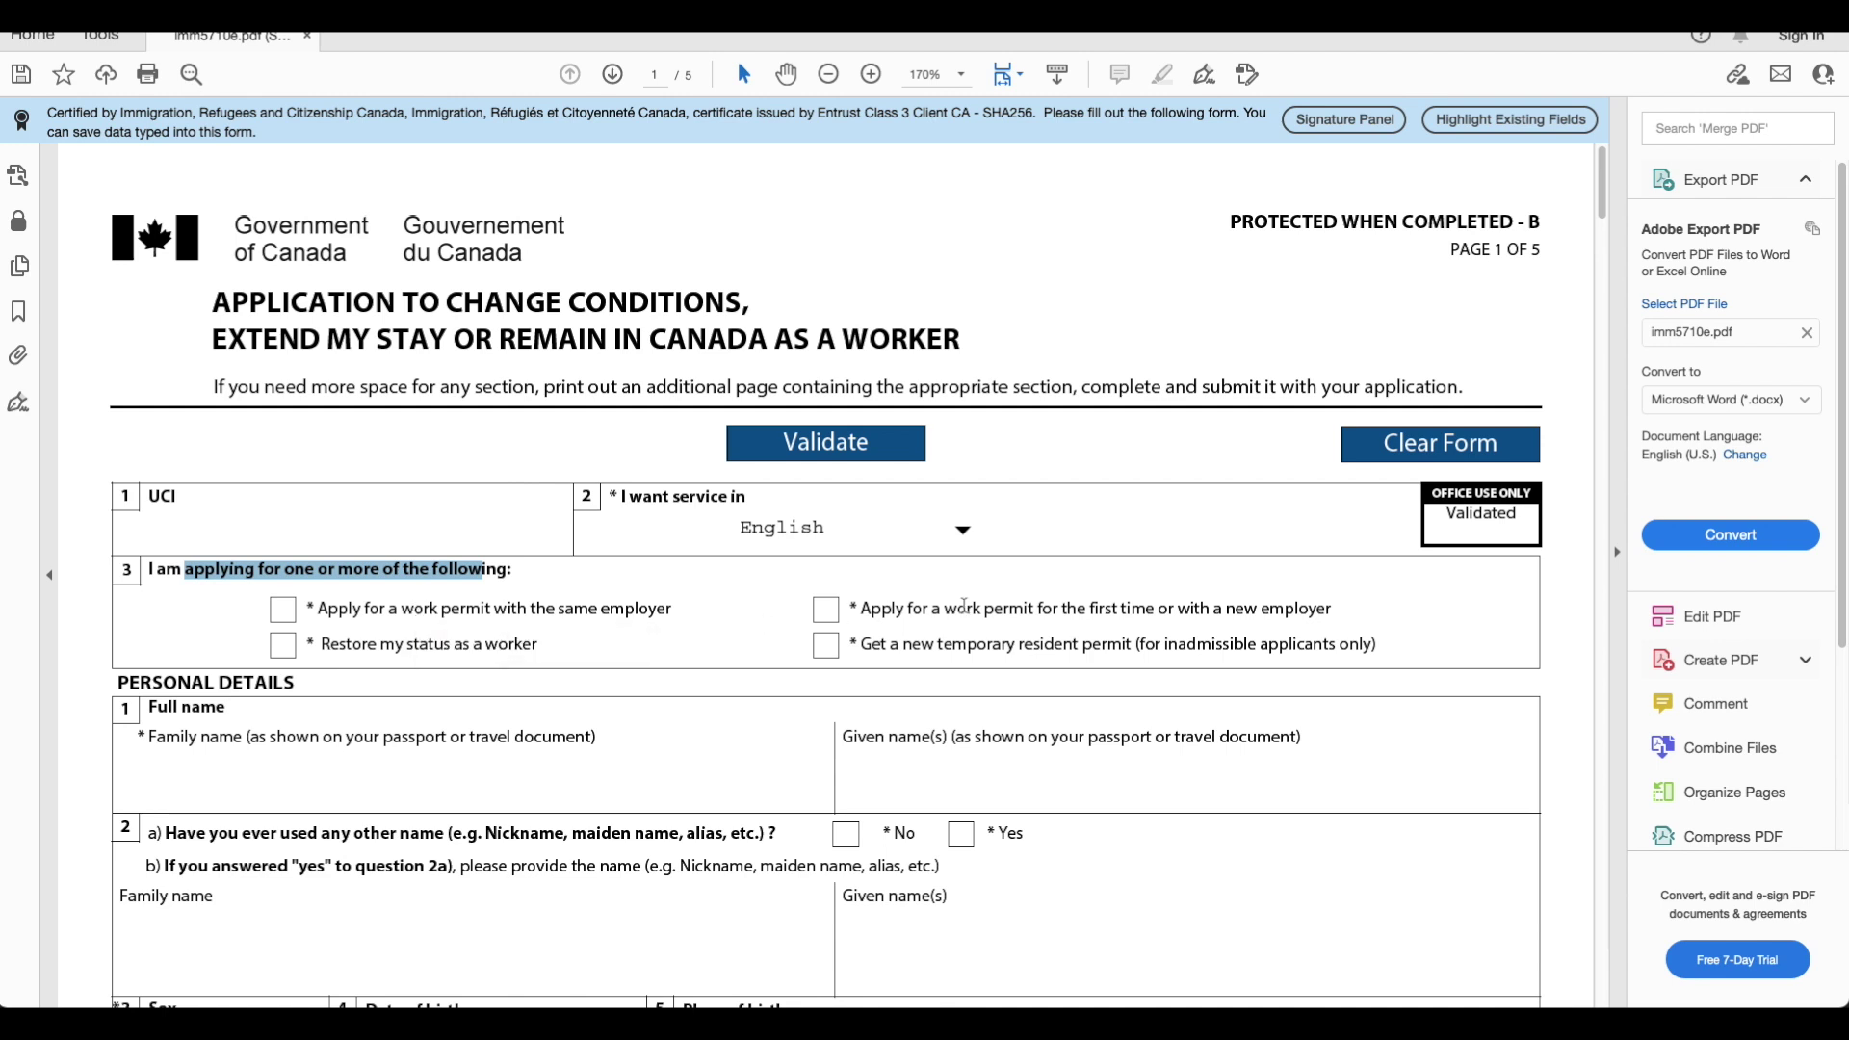
{"action": "left_click_drag", "start_coordinate": [1260, 608], "coordinate": [1332, 608]}
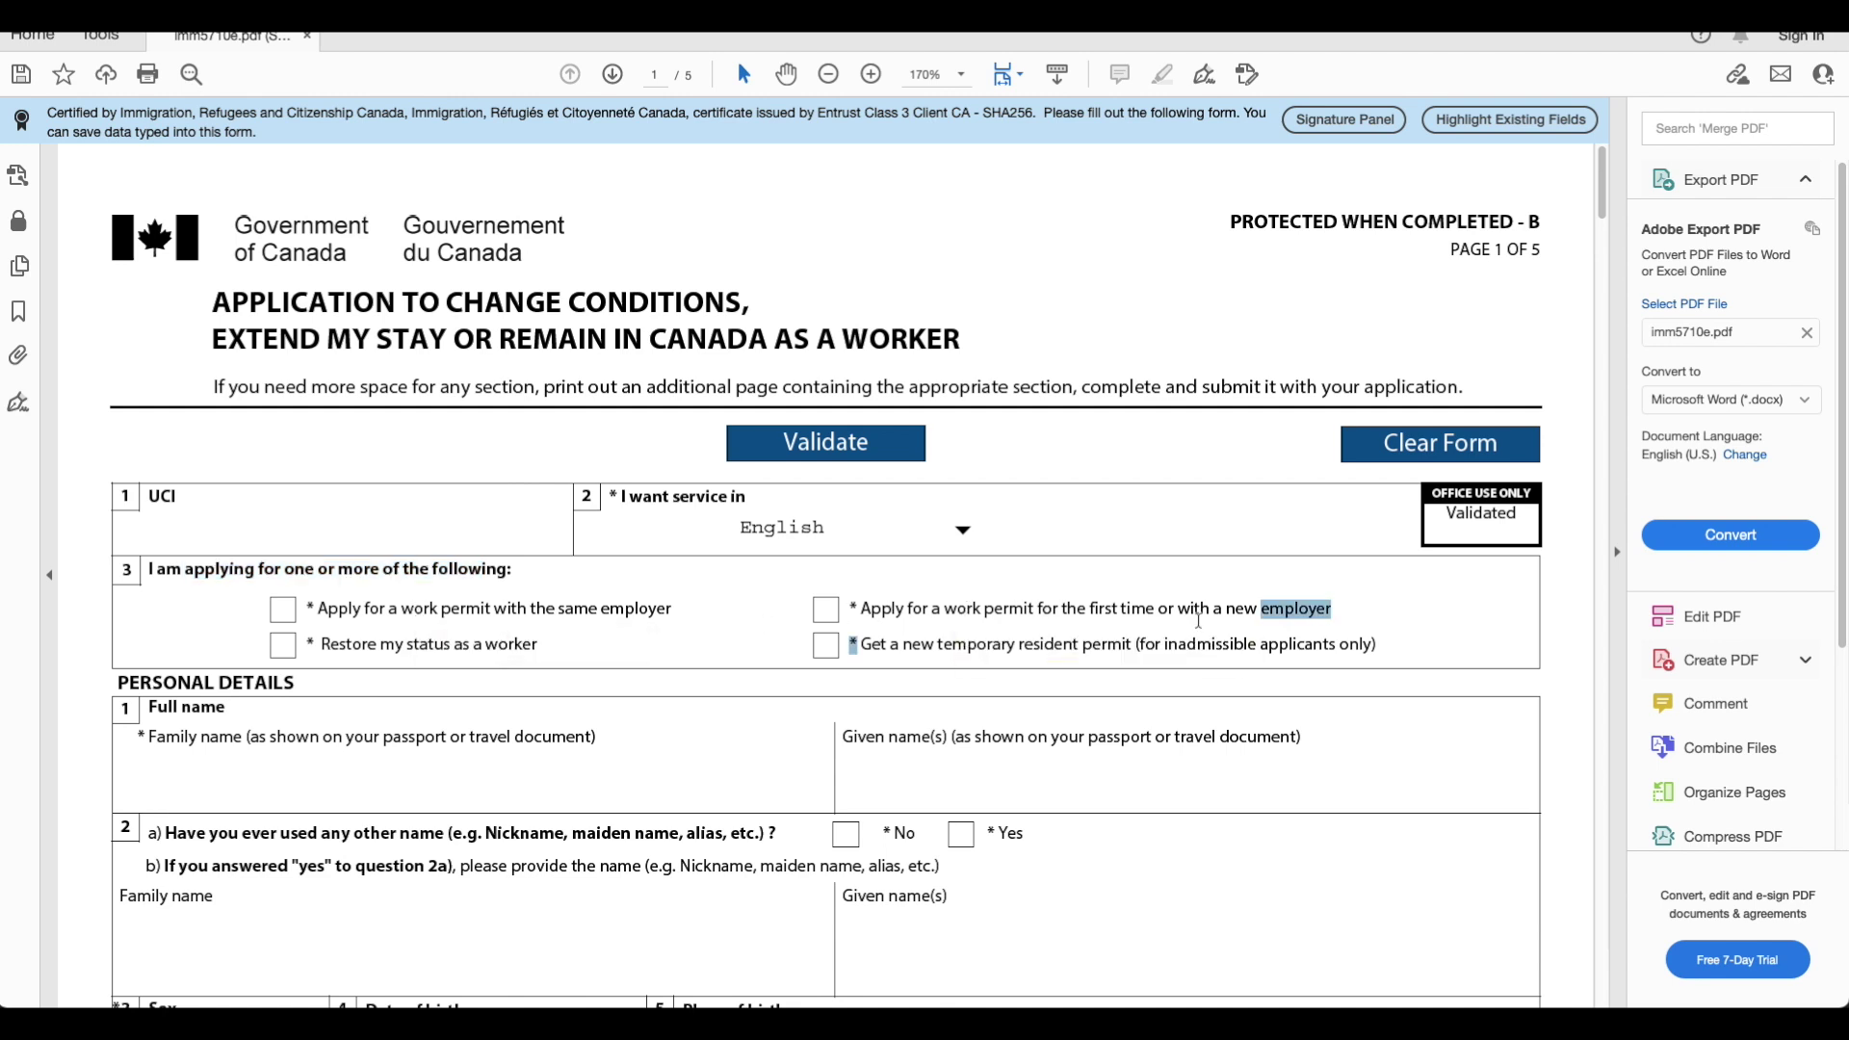
{"action": "left_click", "coordinate": [942, 651]}
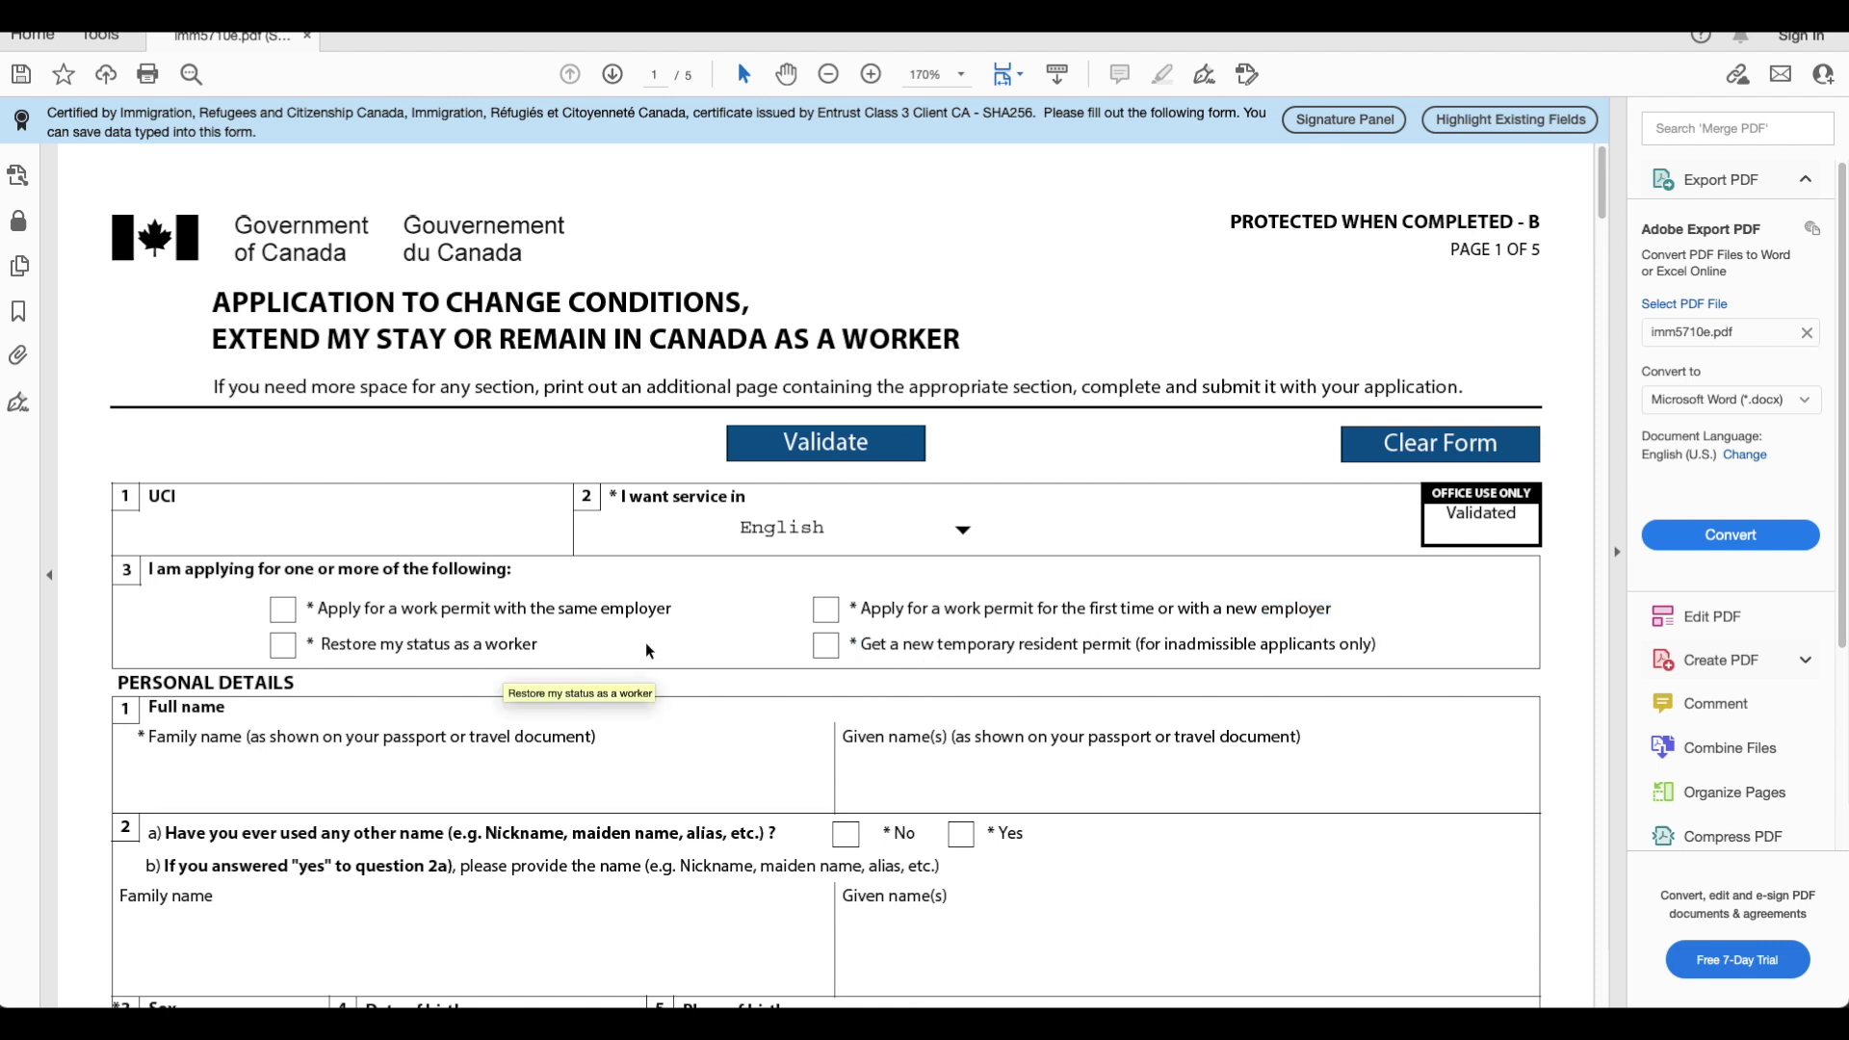
{"action": "left_click", "coordinate": [825, 610]}
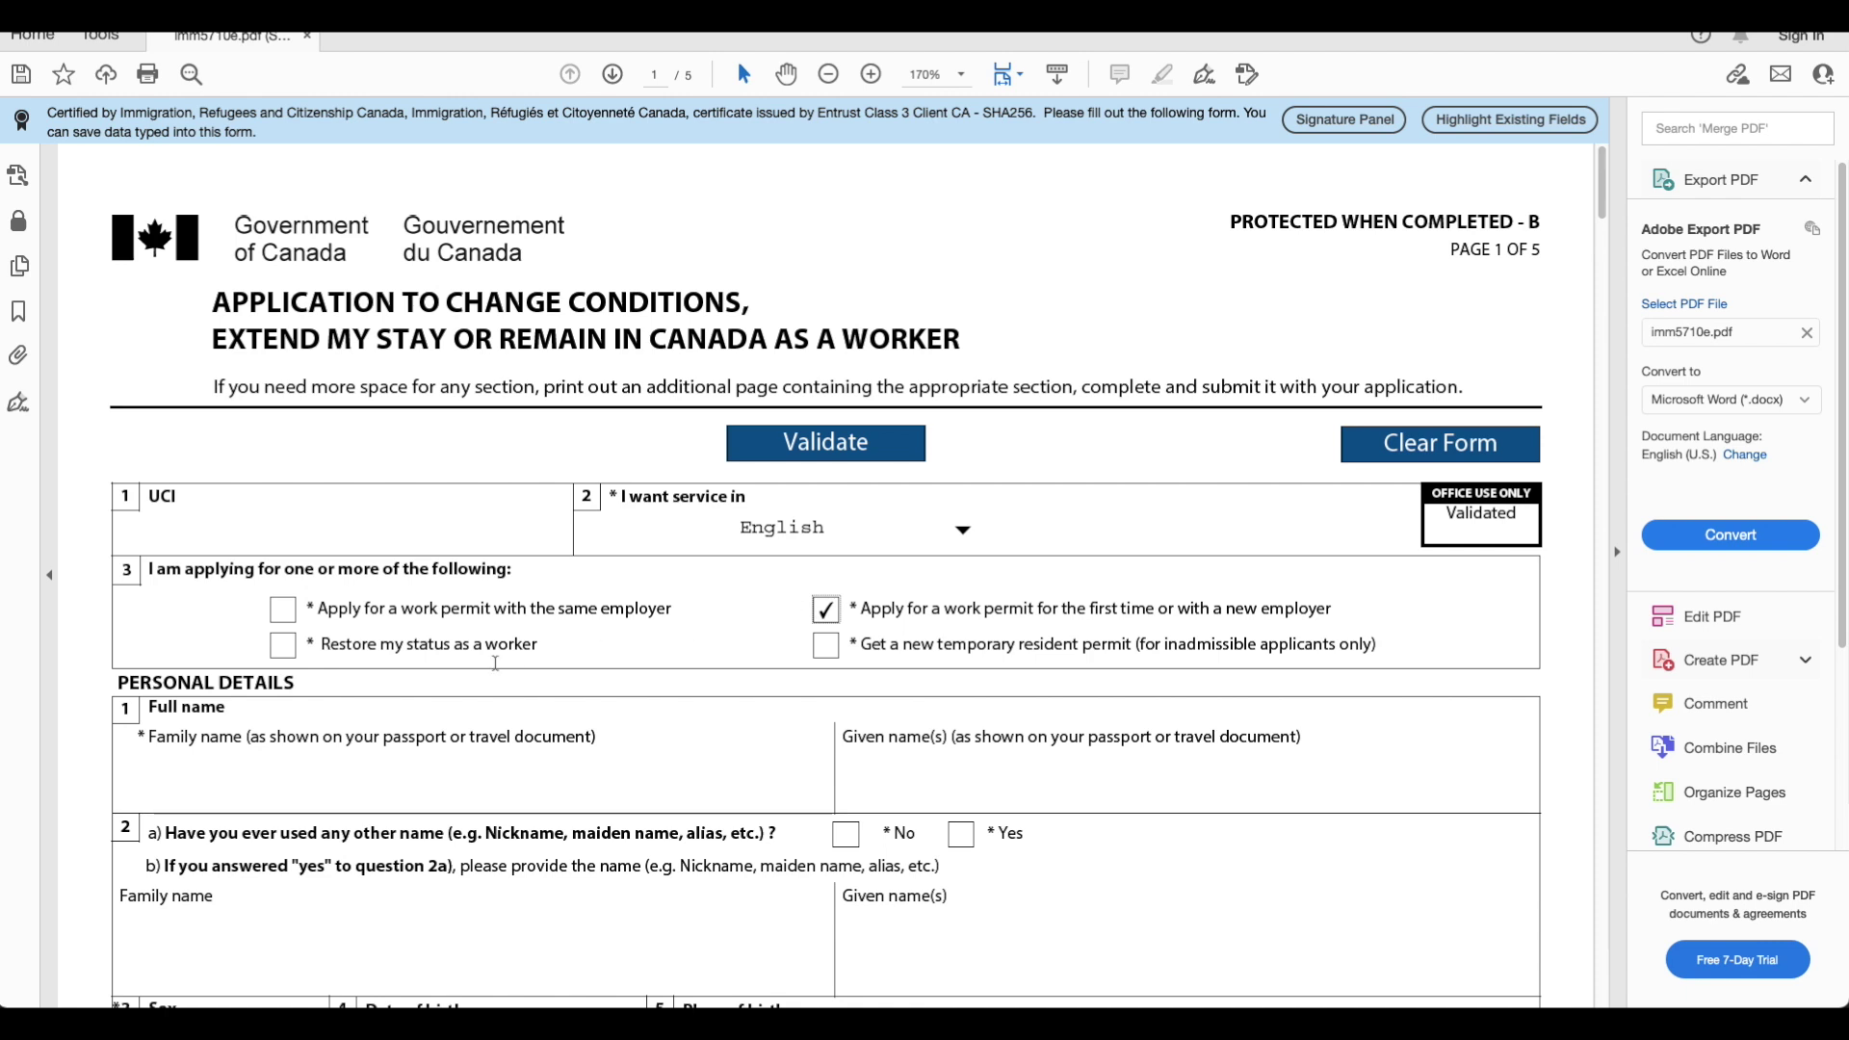
Move into the Family name field and scroll further down page 1.
{"action": "scroll", "coordinate": [823, 612], "scroll_direction": "down", "scroll_amount": 2}
{"action": "left_click", "coordinate": [182, 594]}
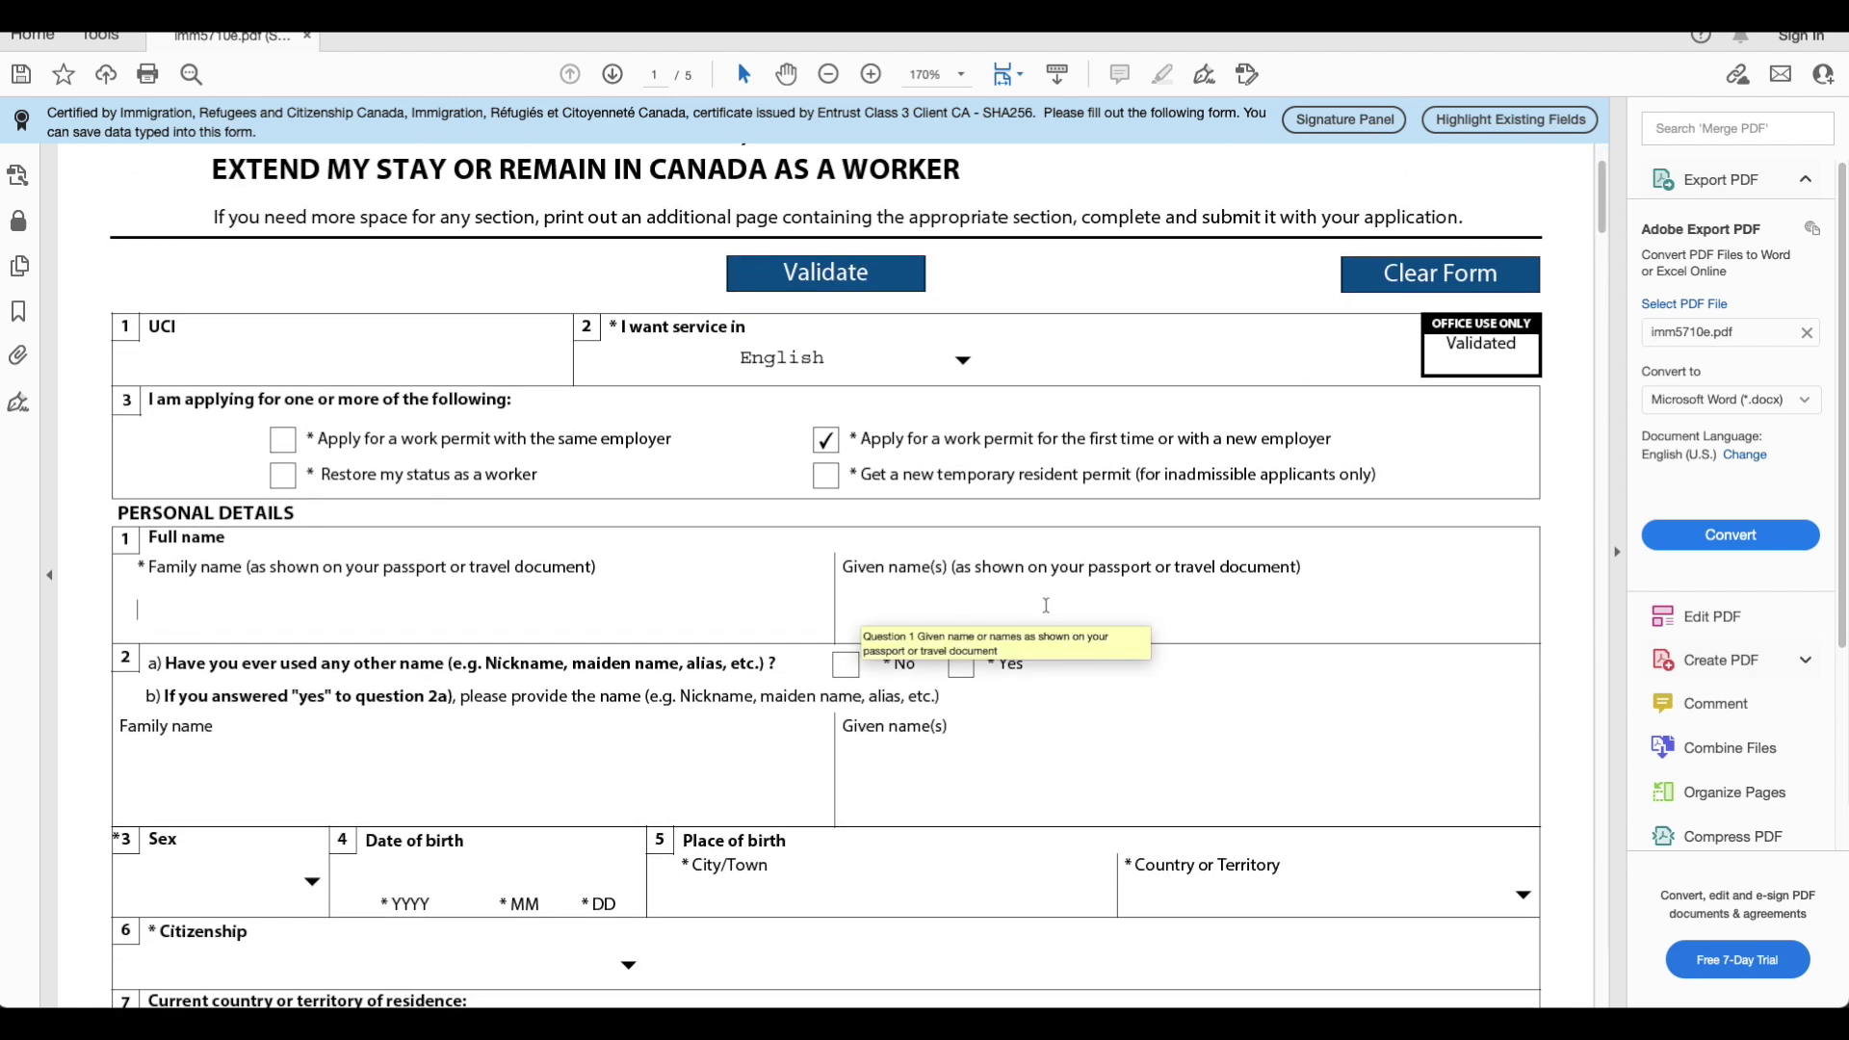
{"action": "scroll", "coordinate": [344, 683], "scroll_direction": "down", "scroll_amount": 1}
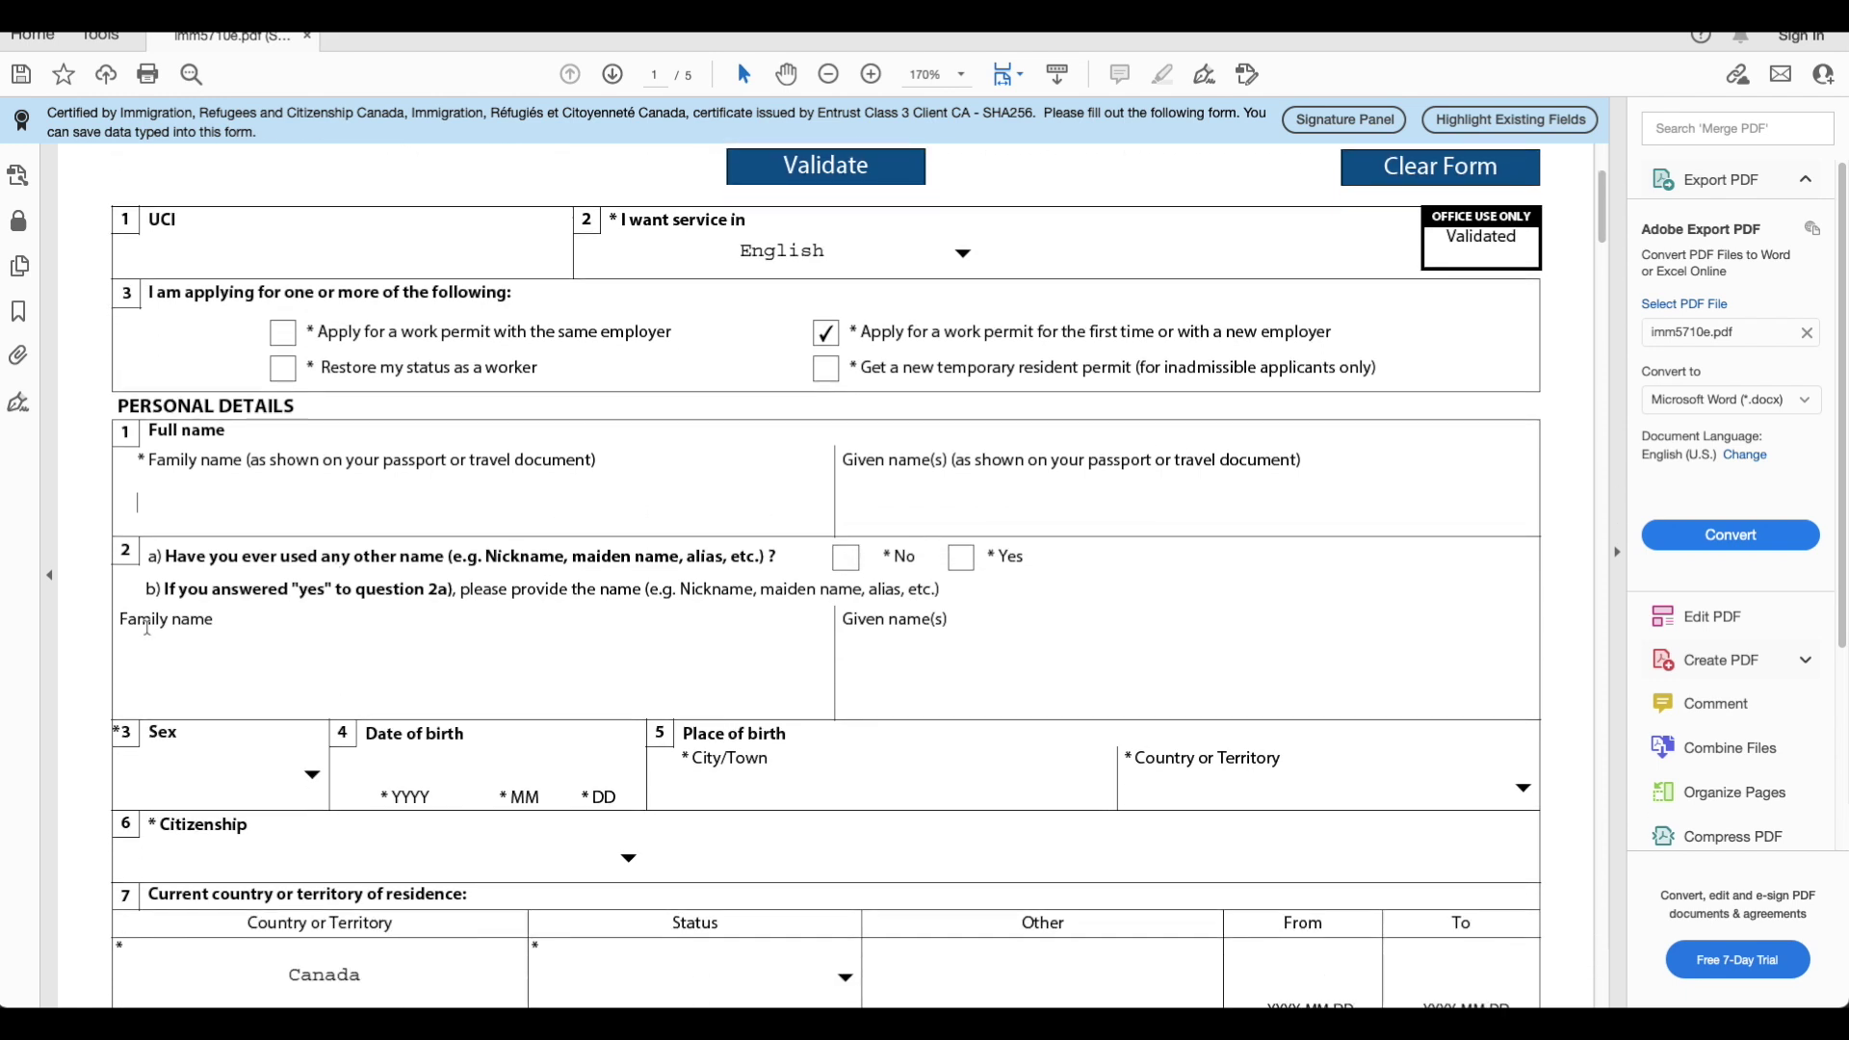
{"action": "scroll", "coordinate": [472, 636], "scroll_direction": "down", "scroll_amount": 1}
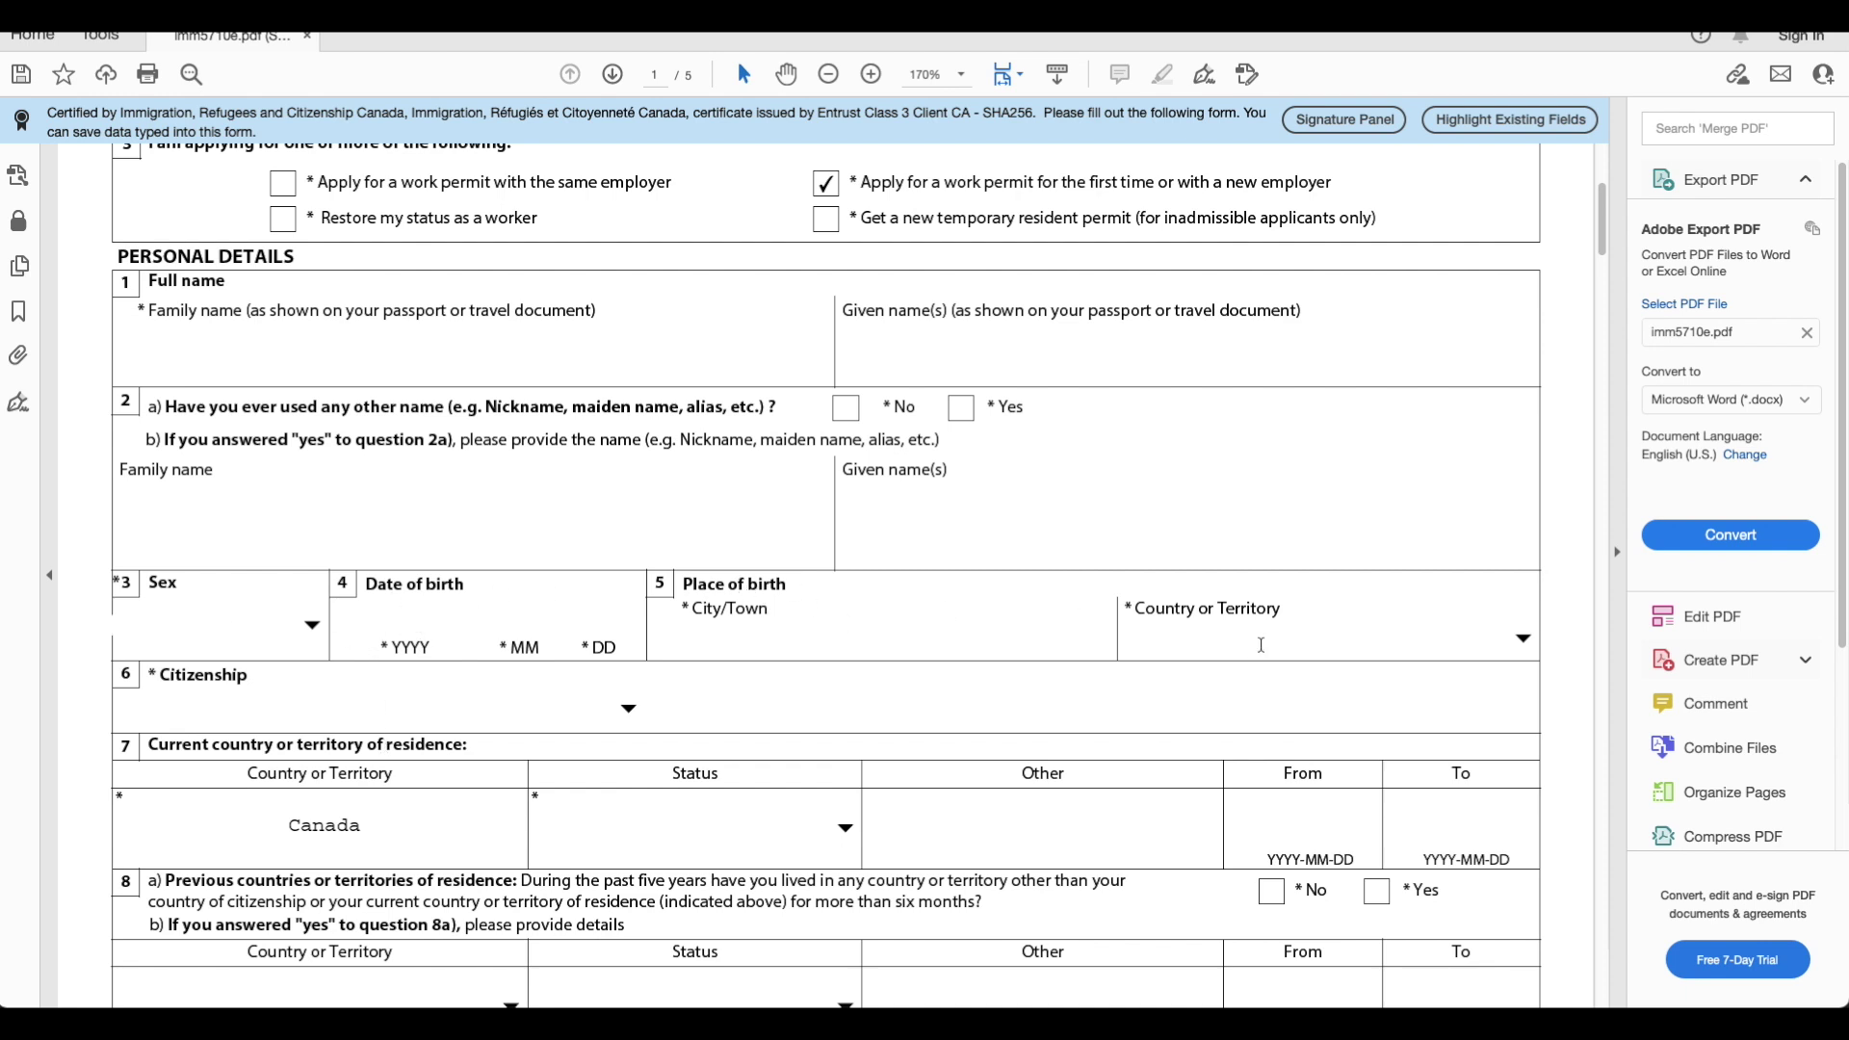
{"action": "scroll", "coordinate": [361, 718], "scroll_direction": "down", "scroll_amount": 1}
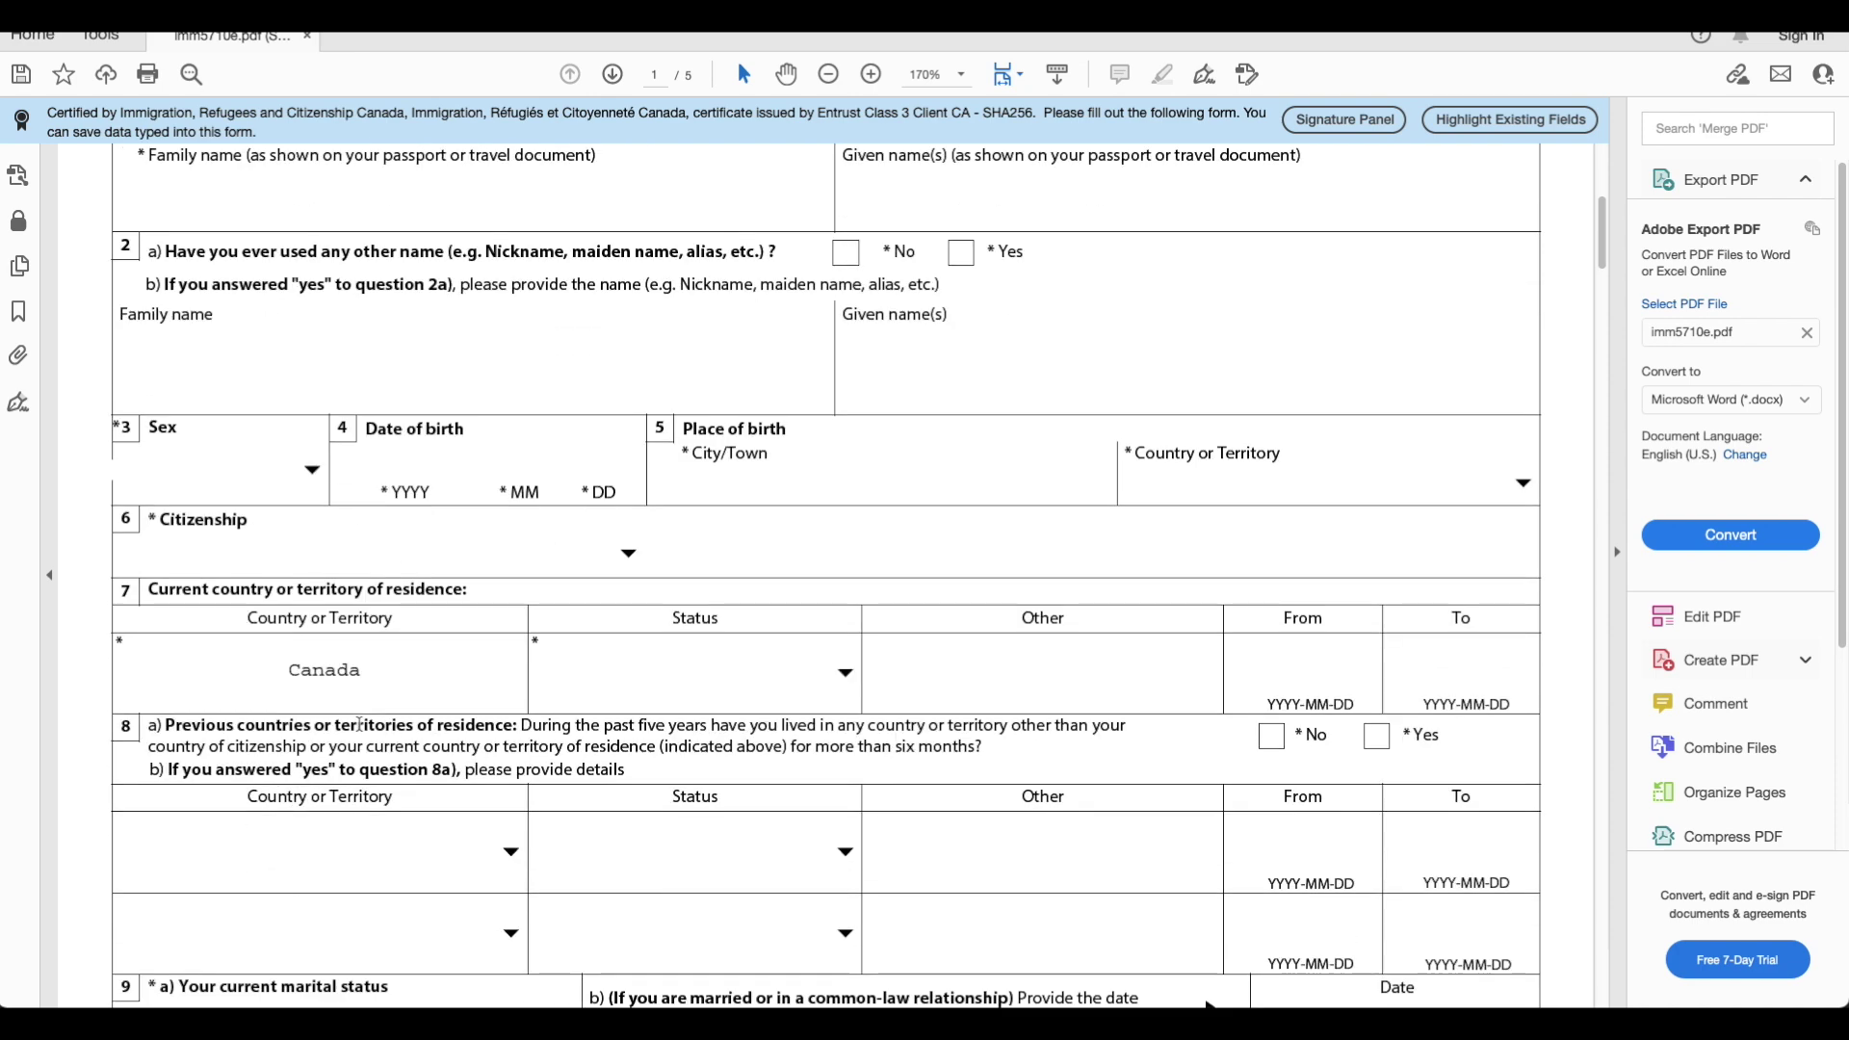
{"action": "scroll", "coordinate": [476, 575], "scroll_direction": "down", "scroll_amount": 1}
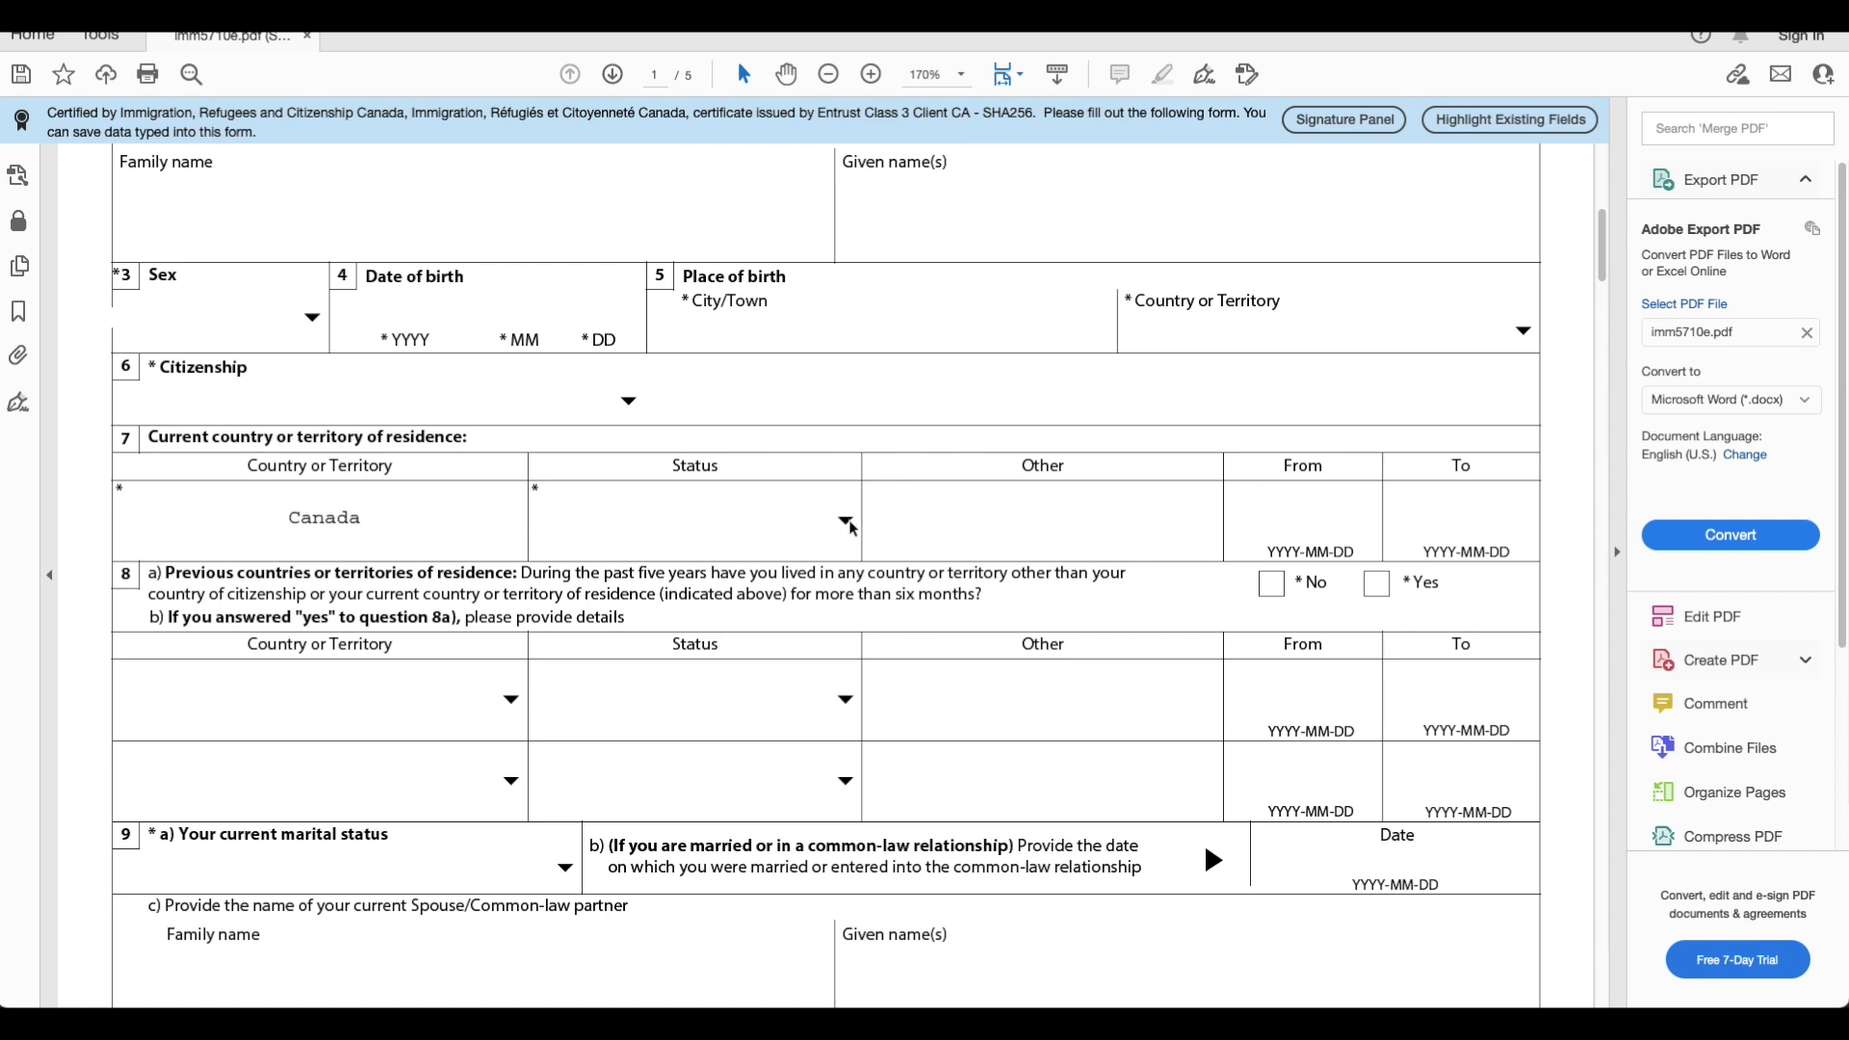
Set the current residence status in Canada to Student.
{"action": "left_click", "coordinate": [847, 523]}
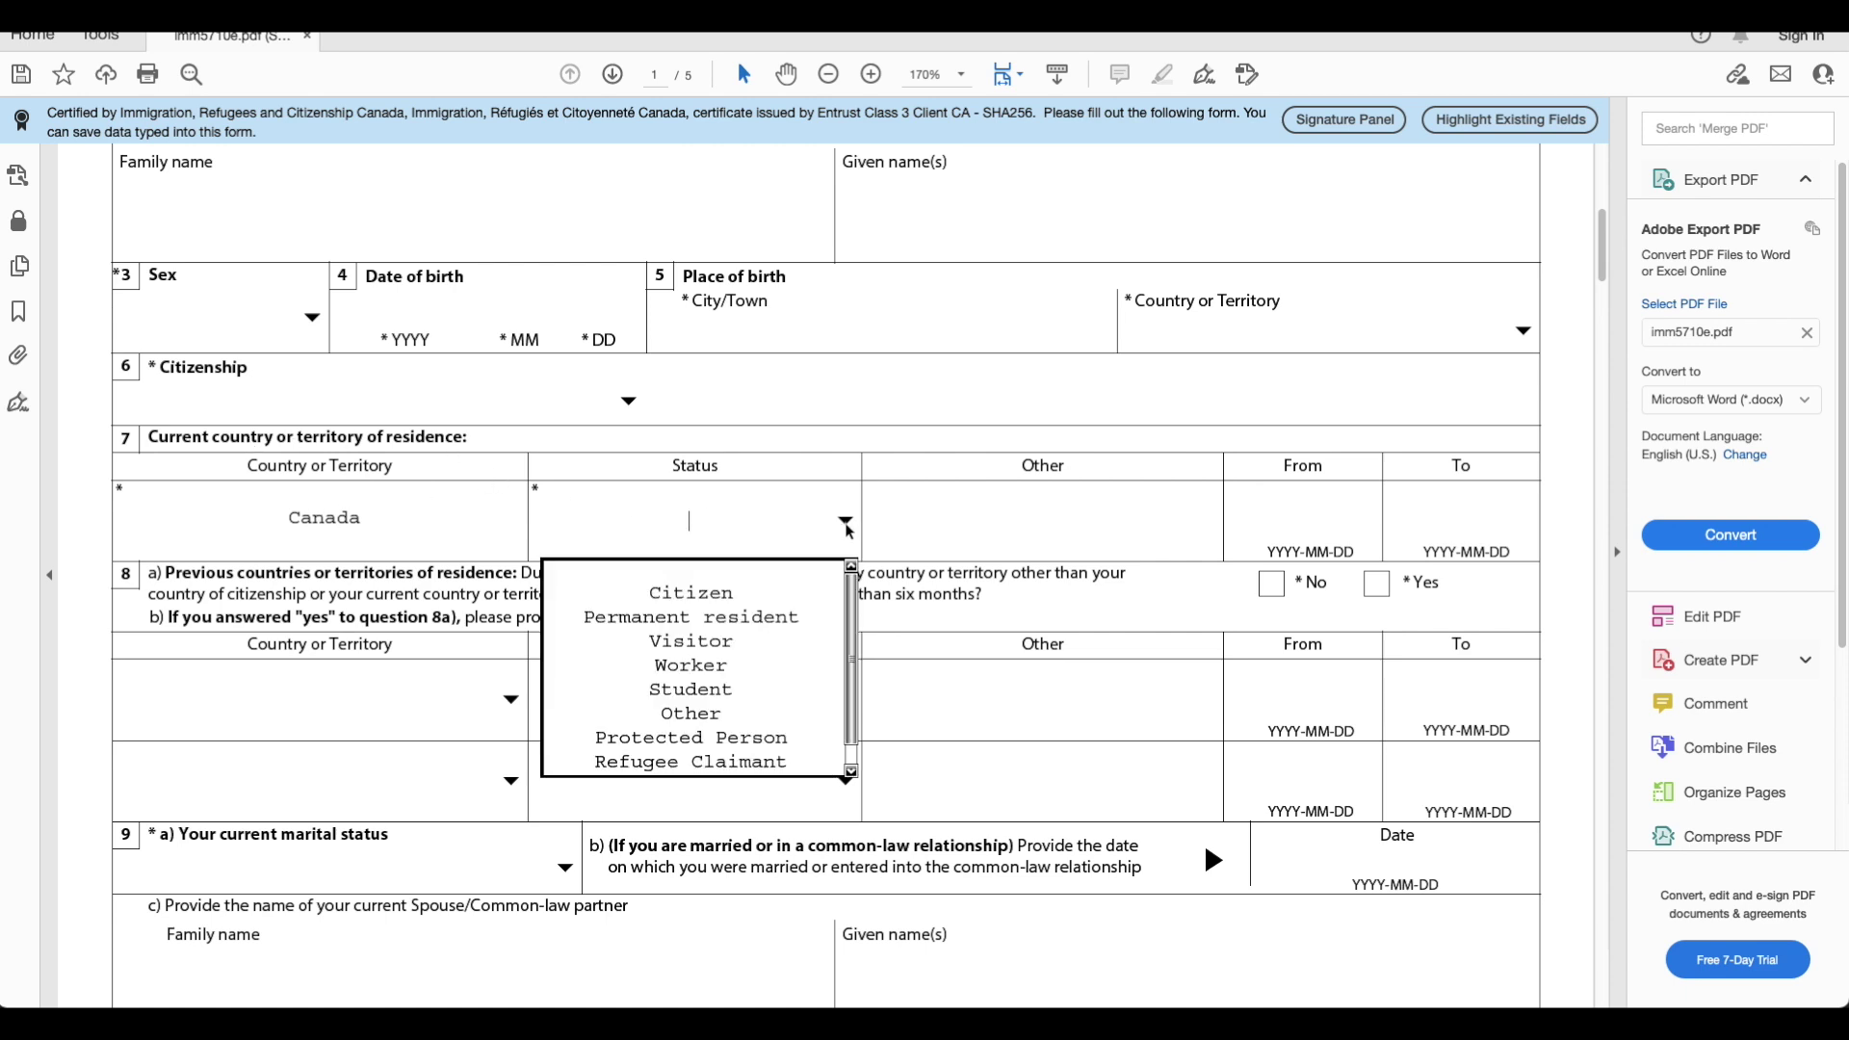
{"action": "left_click", "coordinate": [728, 694]}
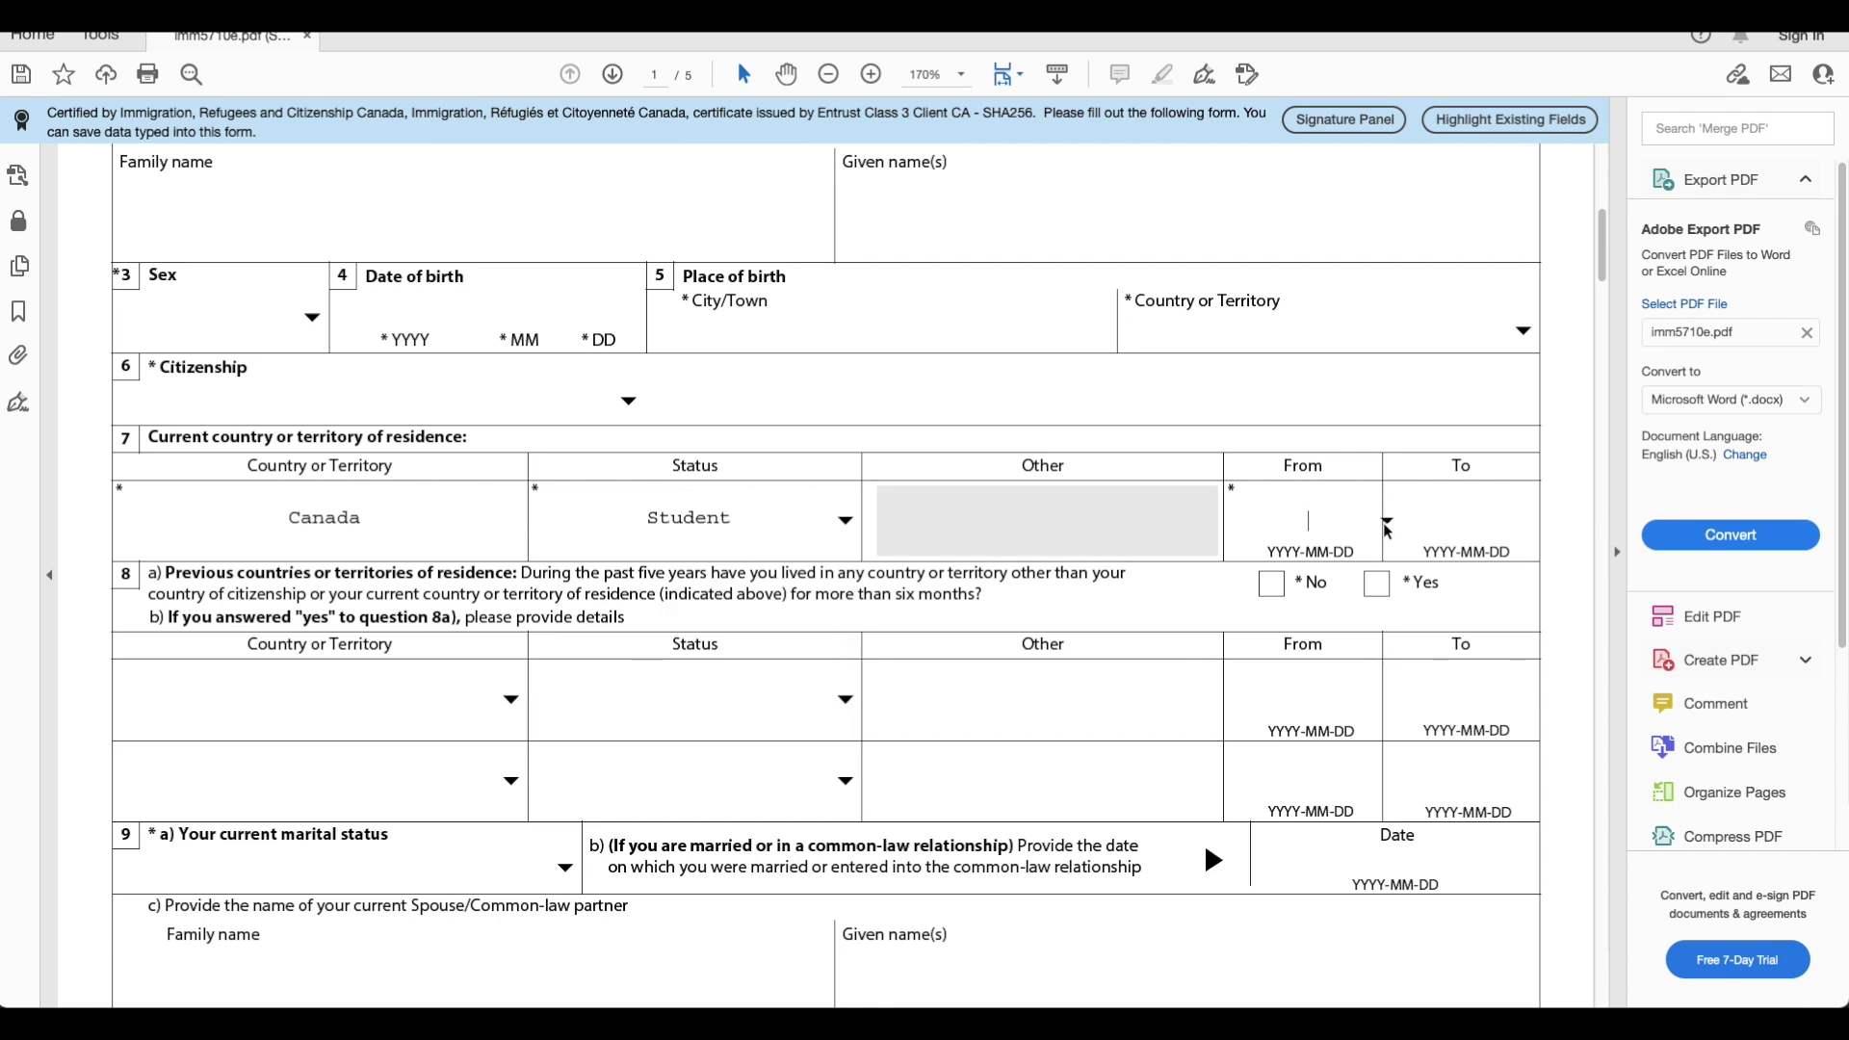
{"action": "left_click", "coordinate": [1438, 516]}
Answer No to question 8a on previous countries of residence and scroll to page 2.
{"action": "left_click", "coordinate": [238, 576]}
{"action": "left_click_drag", "start_coordinate": [239, 576], "coordinate": [256, 576]}
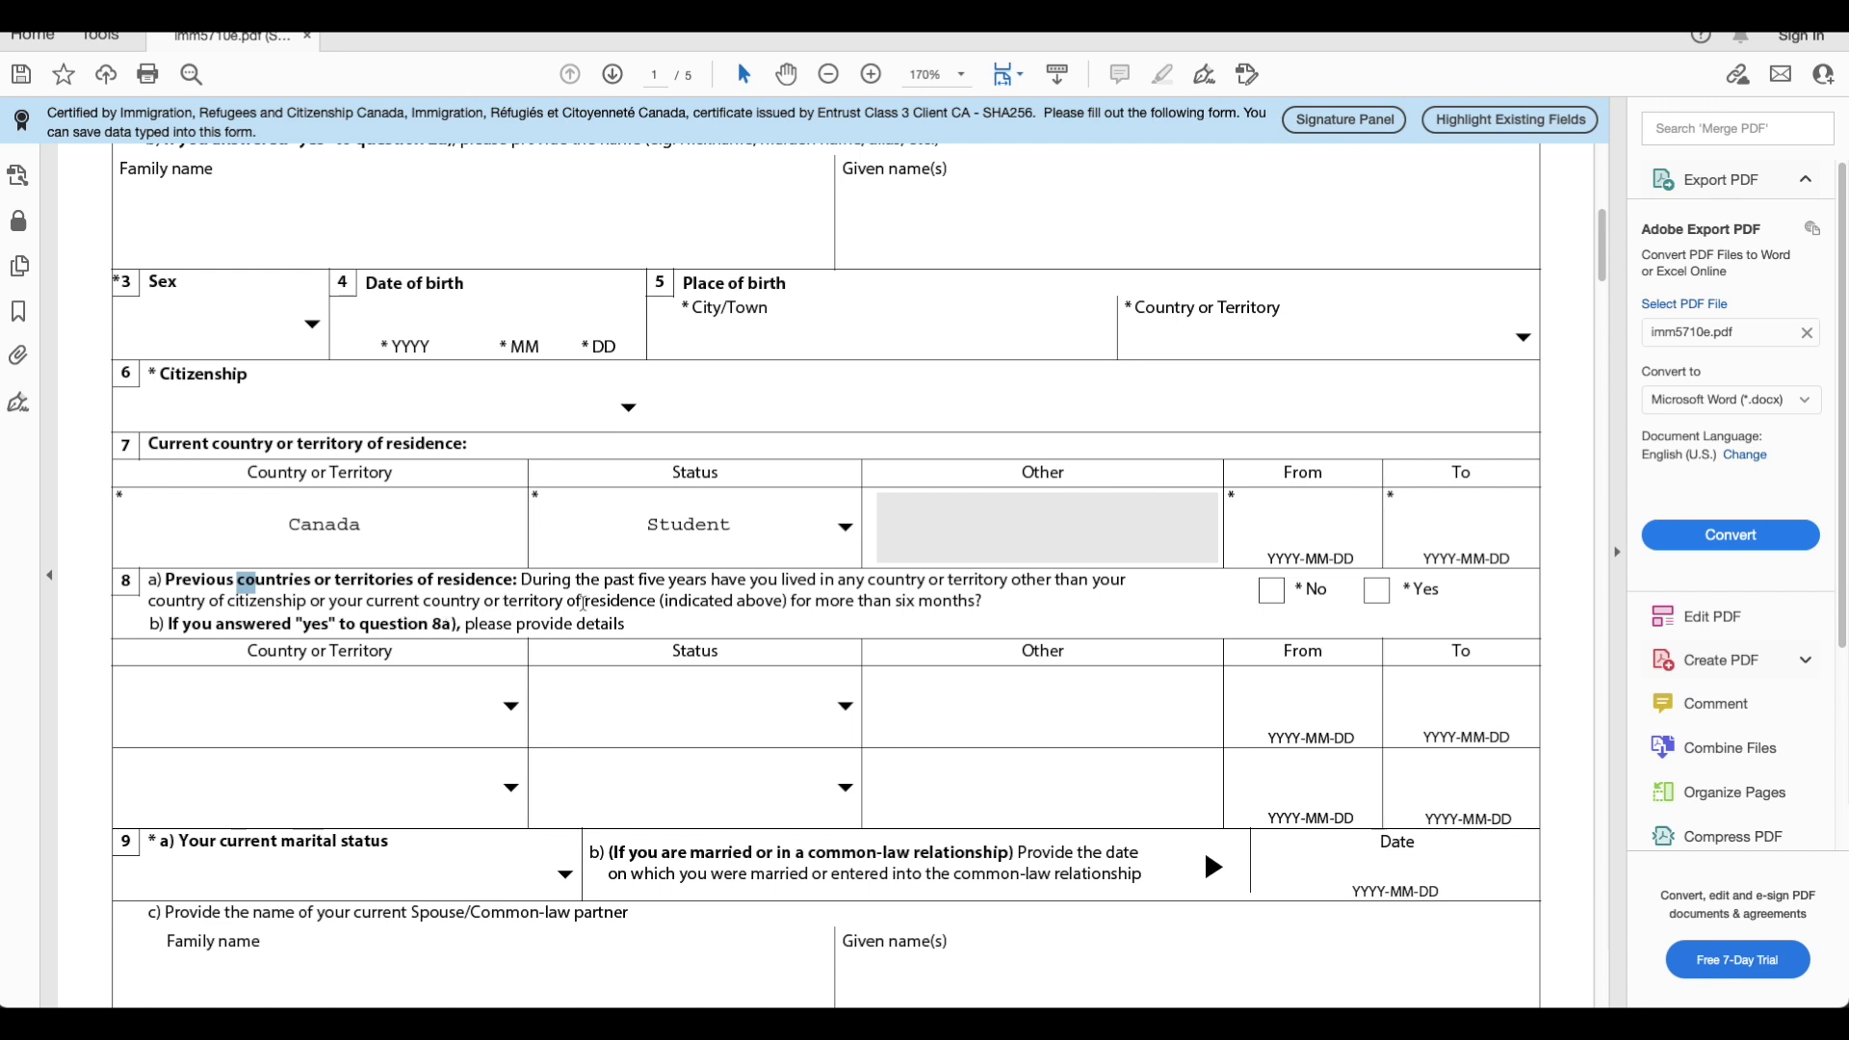
{"action": "left_click", "coordinate": [1271, 590]}
{"action": "scroll", "coordinate": [1041, 661], "scroll_direction": "down", "scroll_amount": 3}
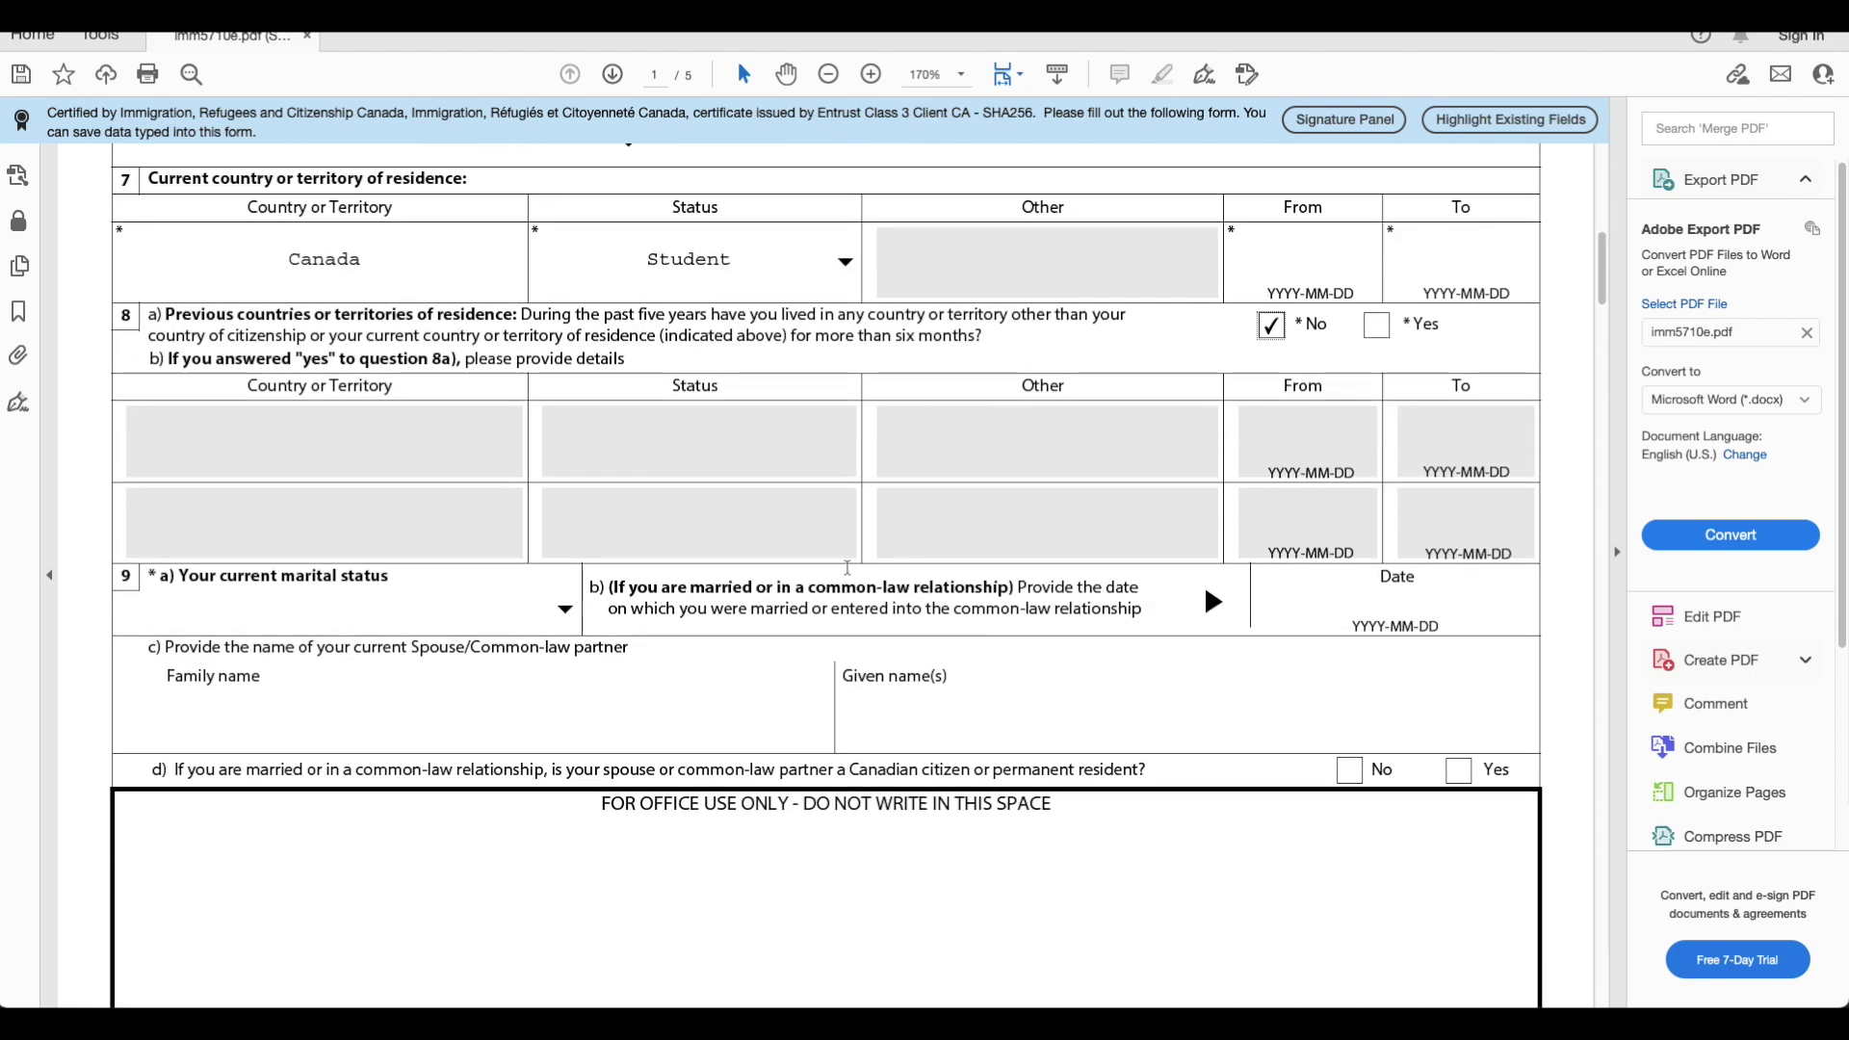
{"action": "scroll", "coordinate": [717, 612], "scroll_direction": "down", "scroll_amount": 8}
{"action": "scroll", "coordinate": [716, 611], "scroll_direction": "down", "scroll_amount": 3}
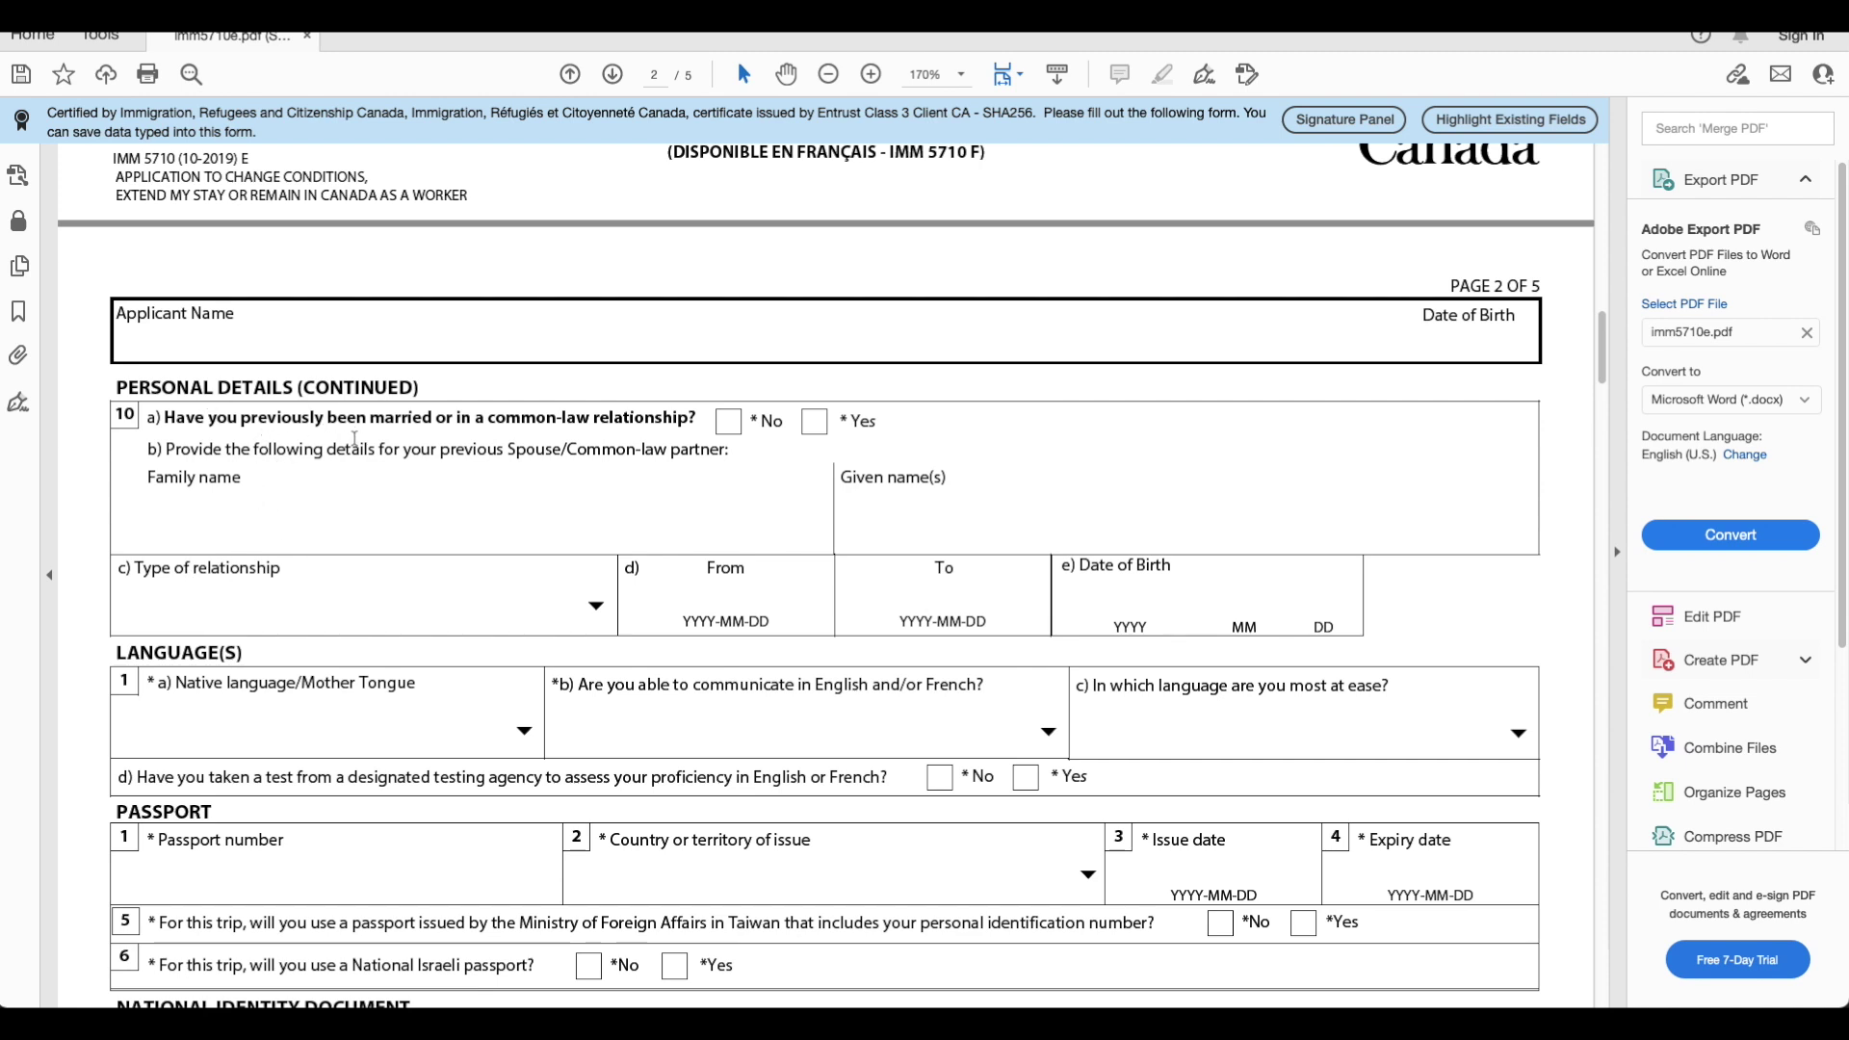
Answer No to question 10a, then step through passport country of issue and issue date.
{"action": "left_click", "coordinate": [728, 420]}
{"action": "scroll", "coordinate": [392, 693], "scroll_direction": "down", "scroll_amount": 2}
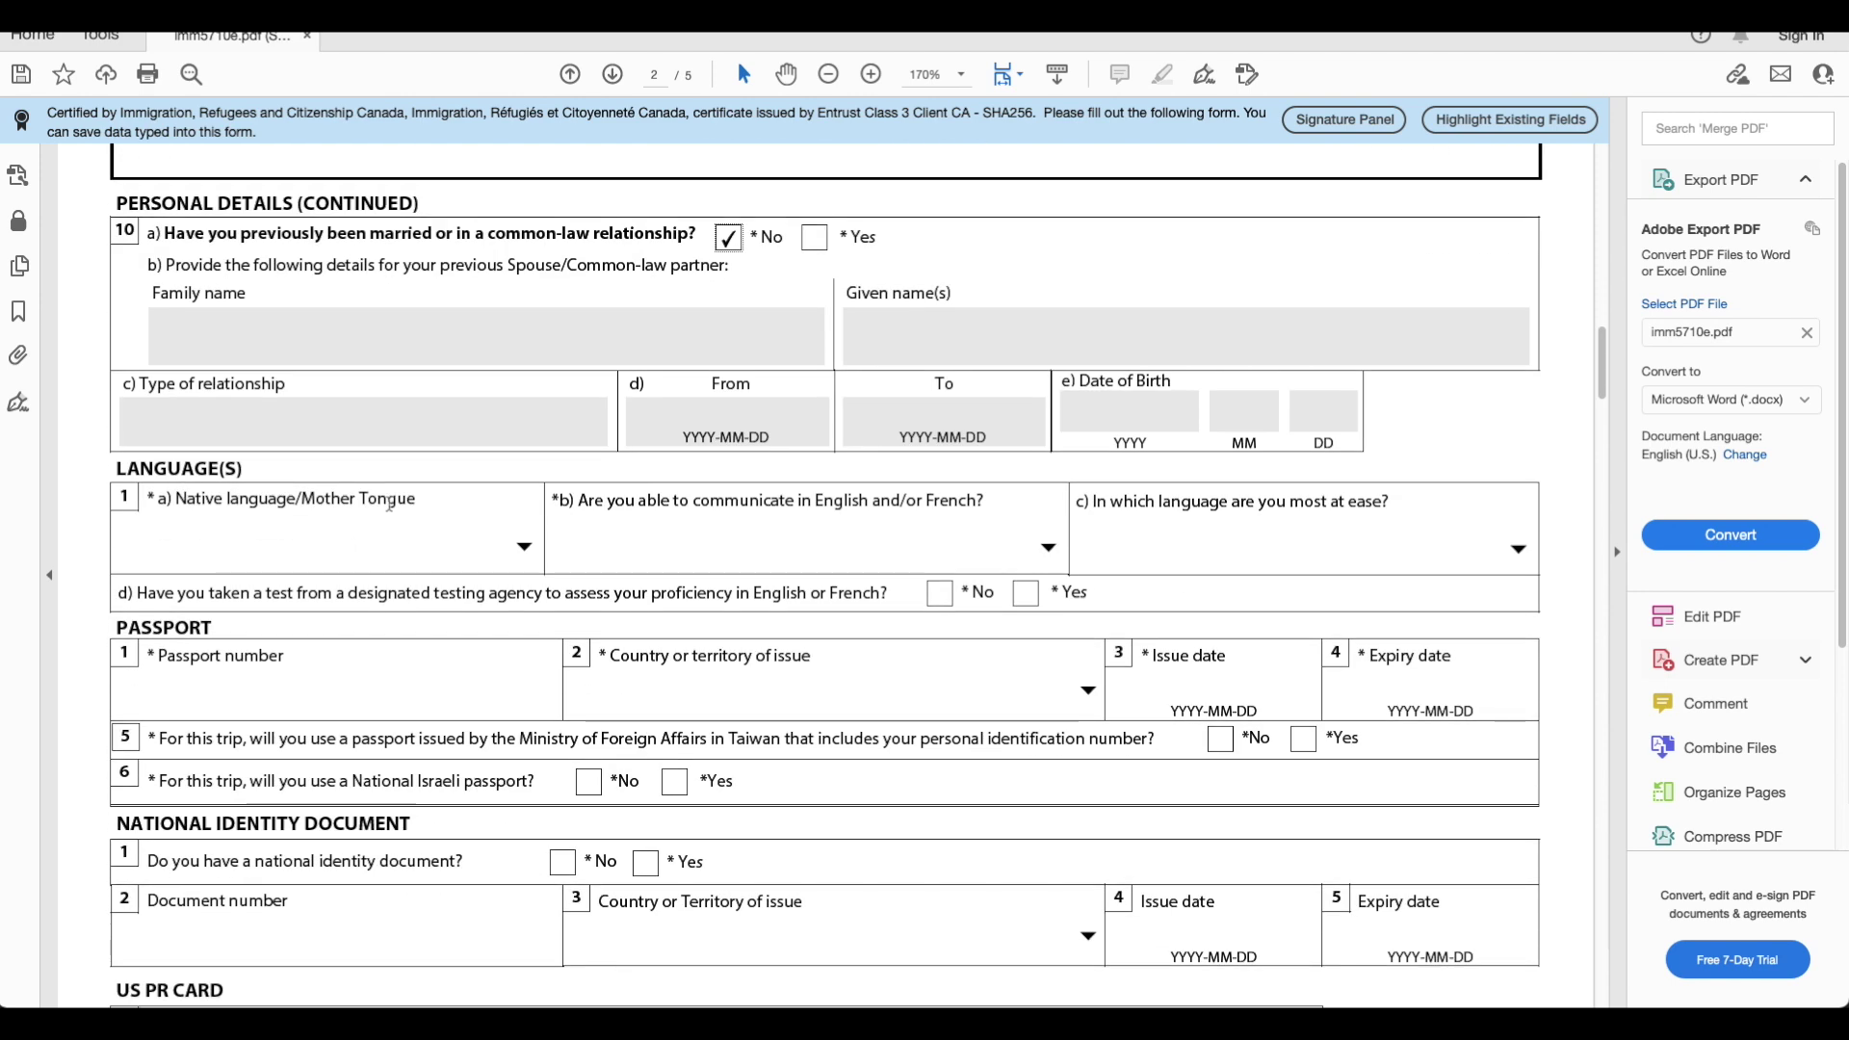
{"action": "scroll", "coordinate": [409, 687], "scroll_direction": "down", "scroll_amount": 1}
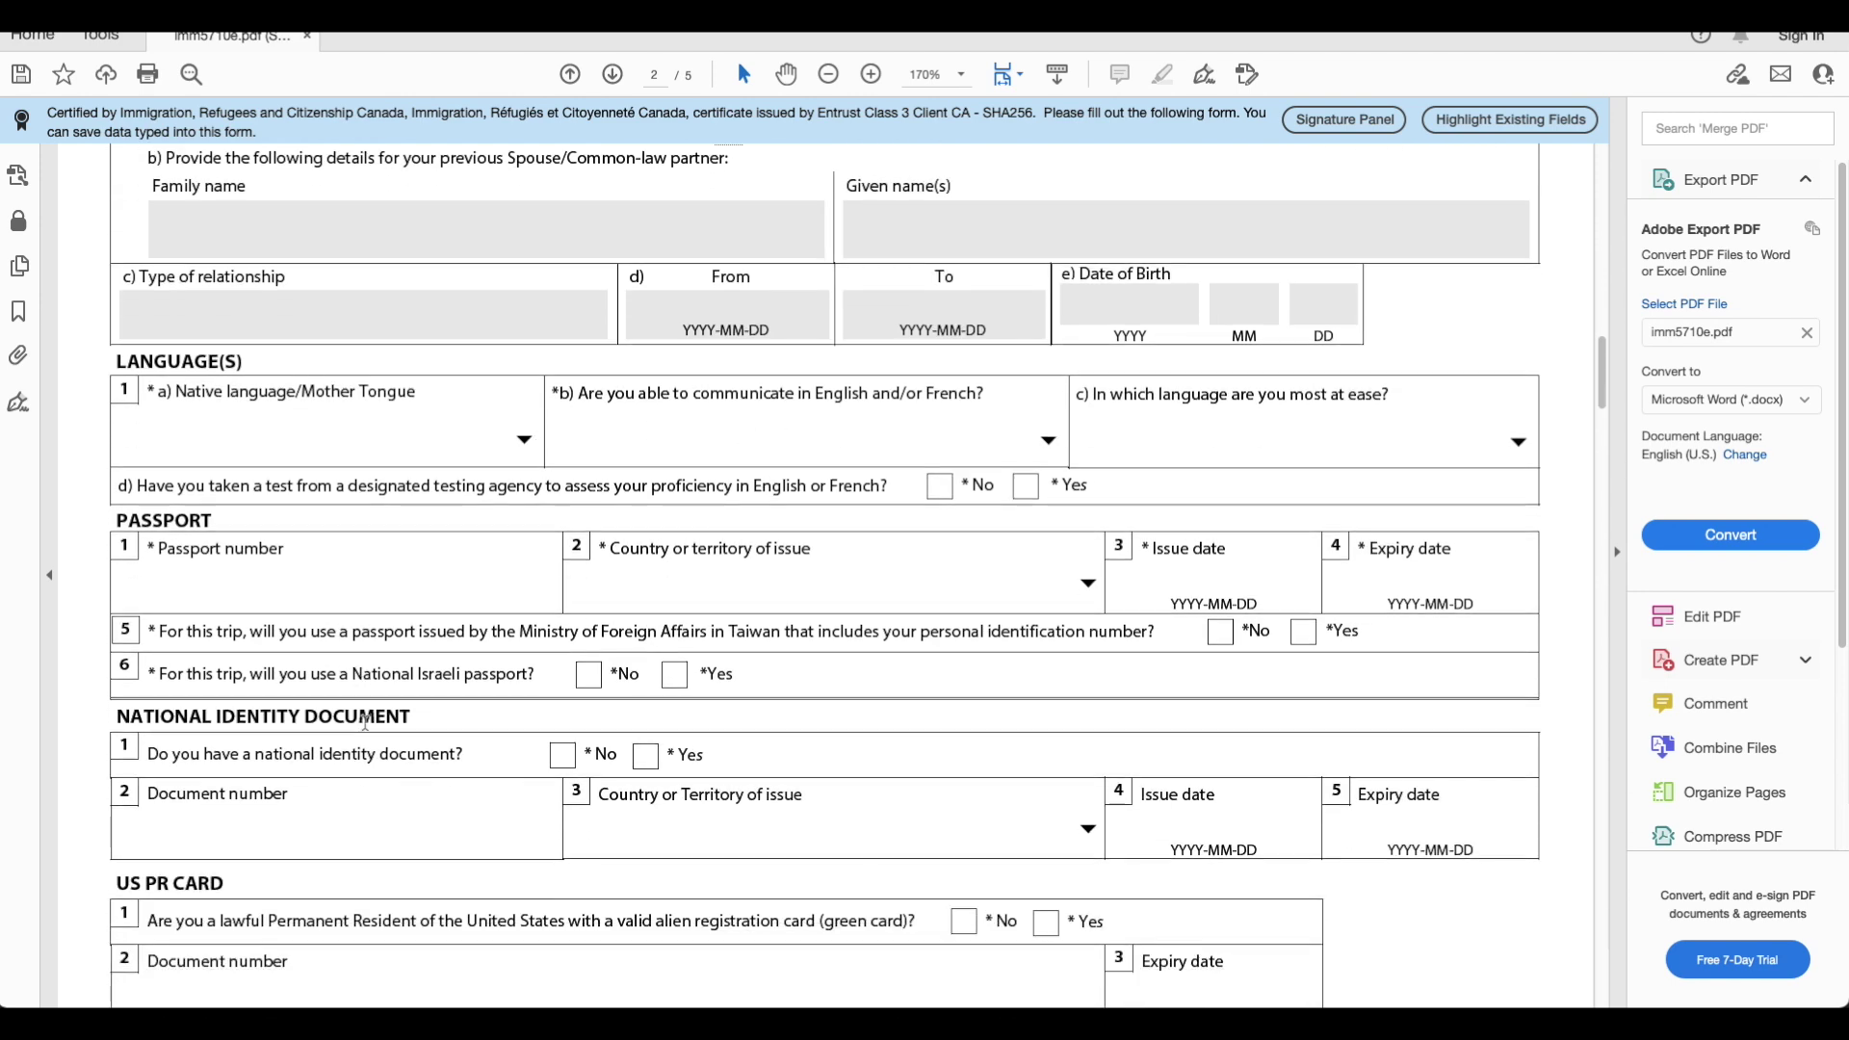
{"action": "left_click", "coordinate": [657, 579]}
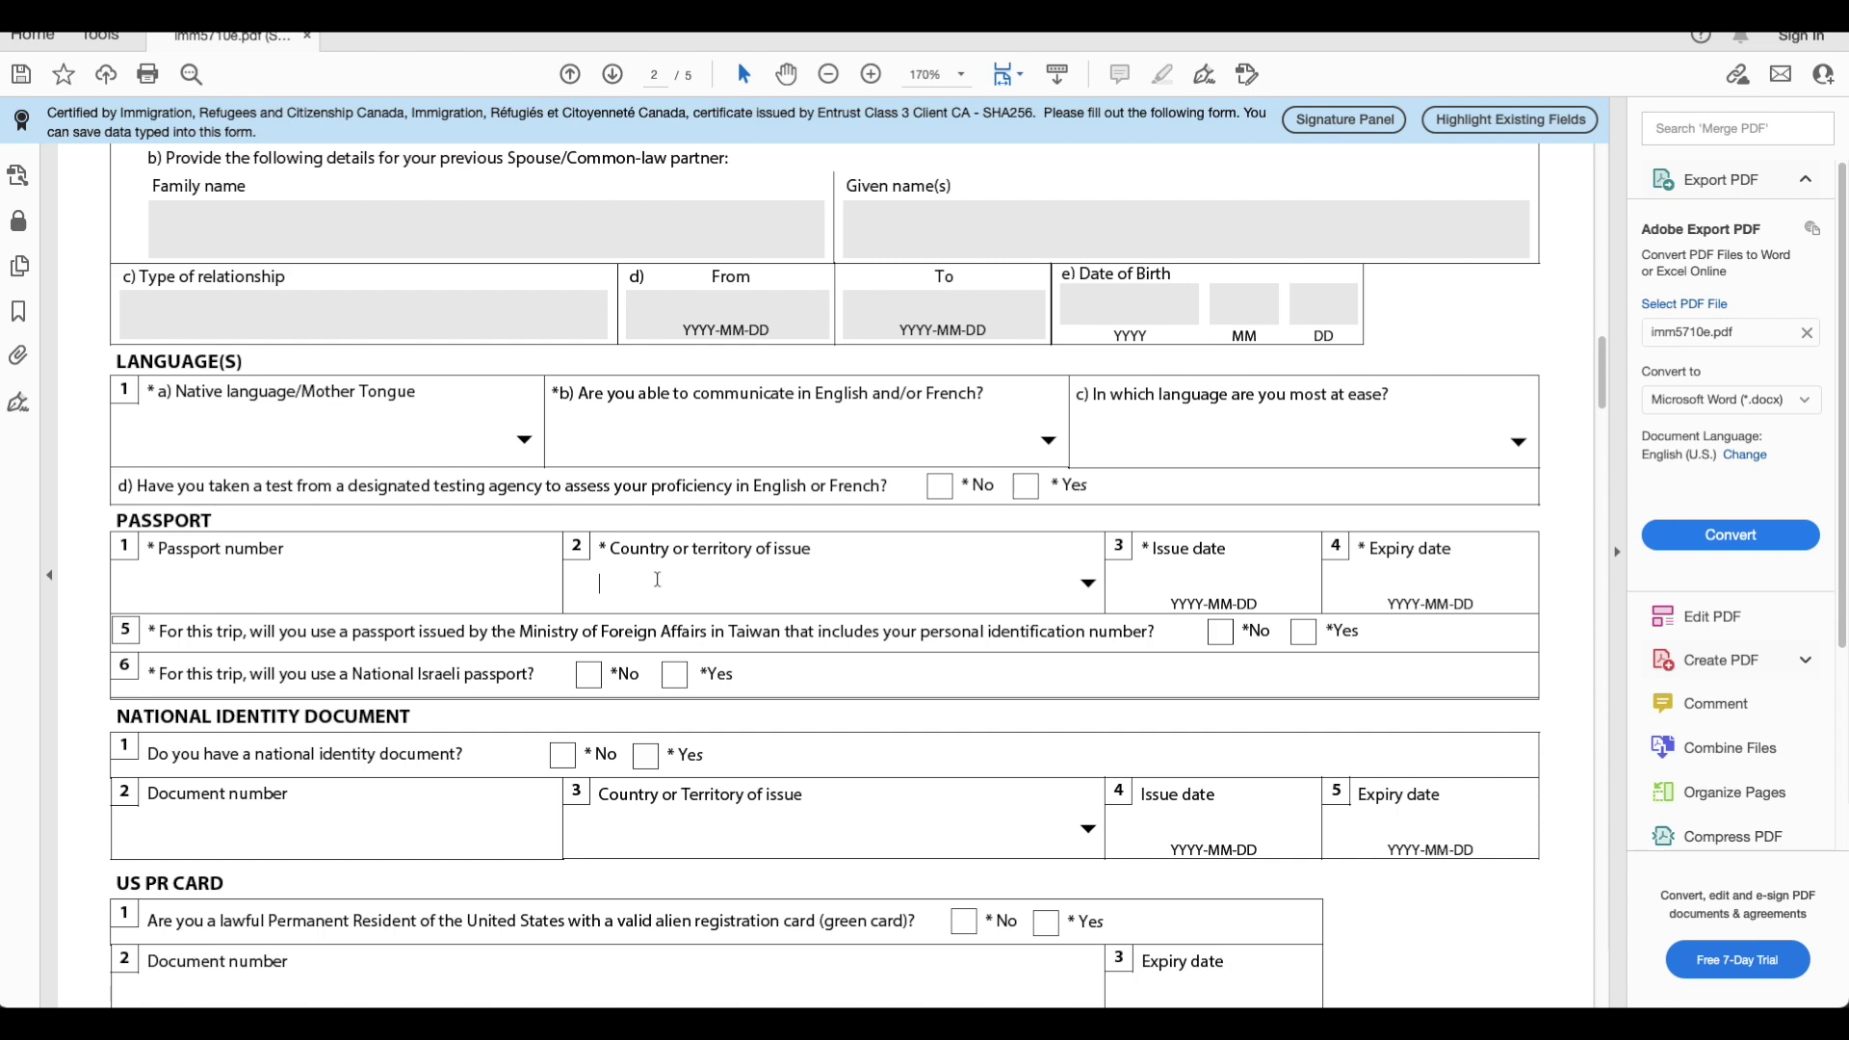
{"action": "left_click", "coordinate": [1248, 579]}
{"action": "scroll", "coordinate": [327, 618], "scroll_direction": "down", "scroll_amount": 2}
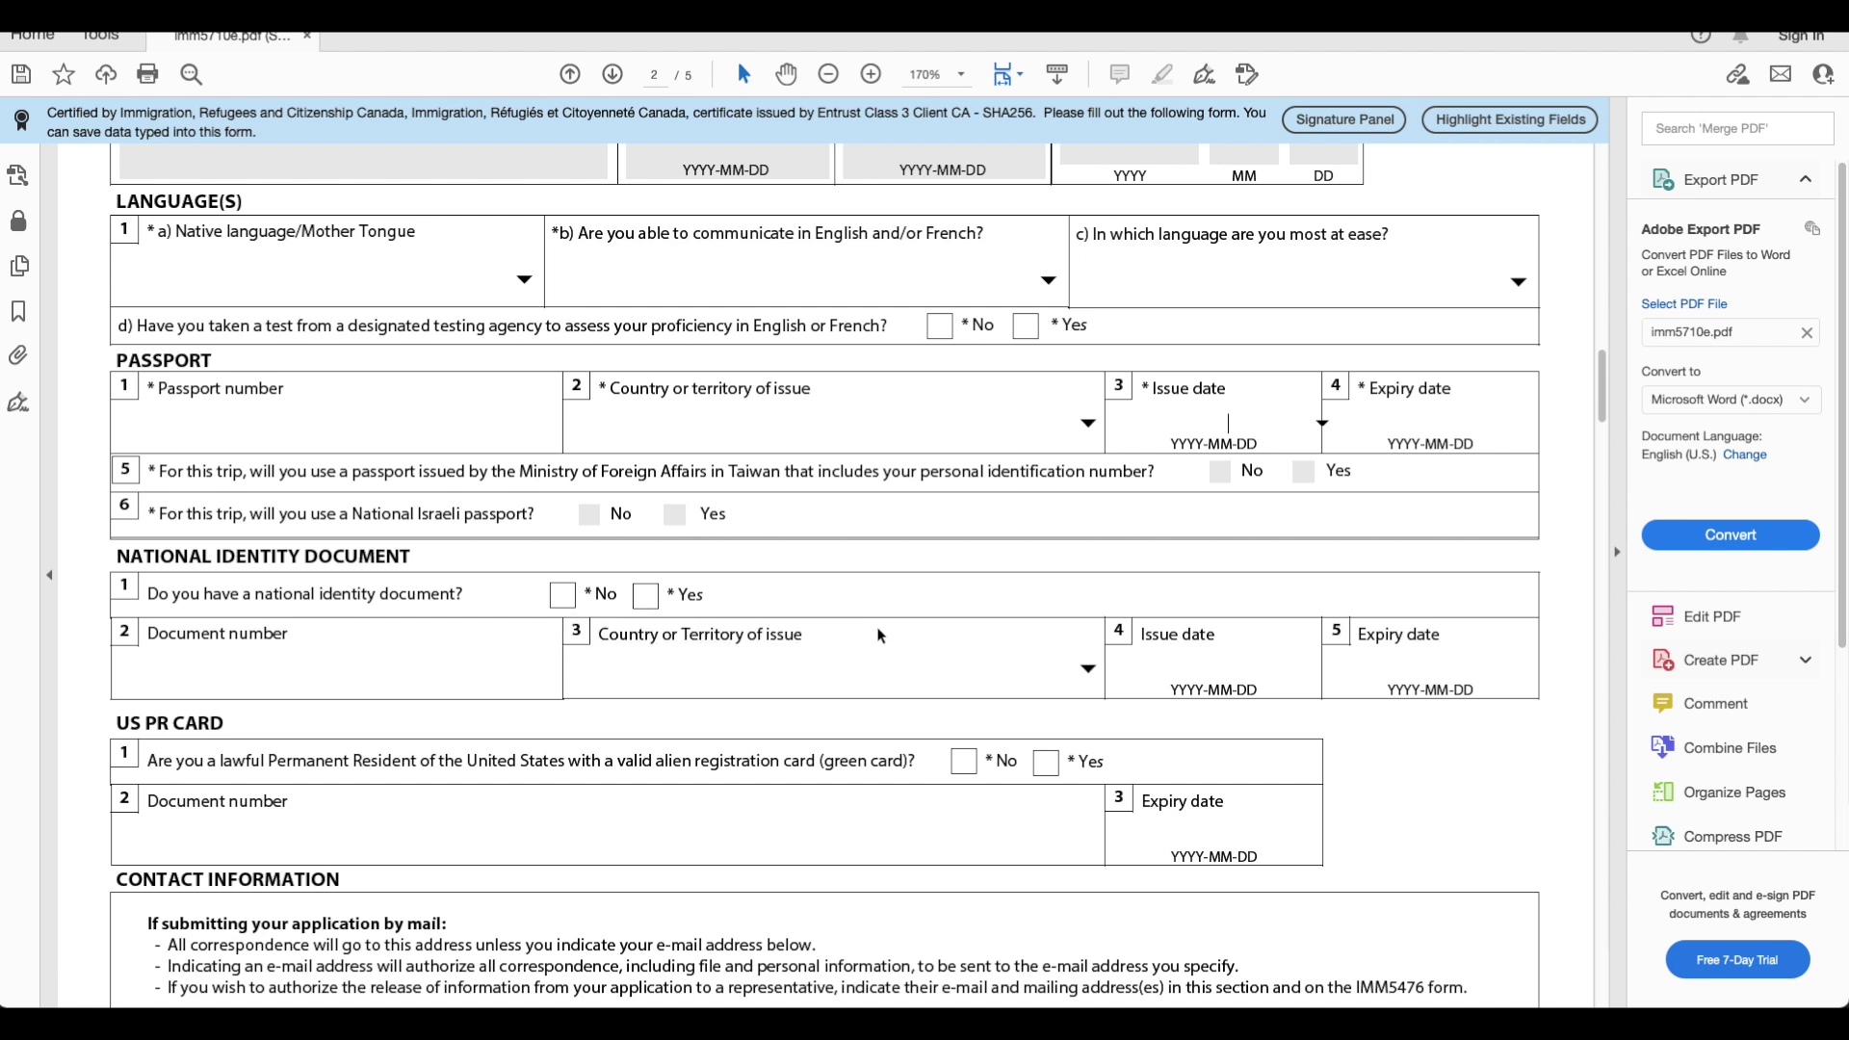
{"action": "scroll", "coordinate": [710, 805], "scroll_direction": "down", "scroll_amount": 5}
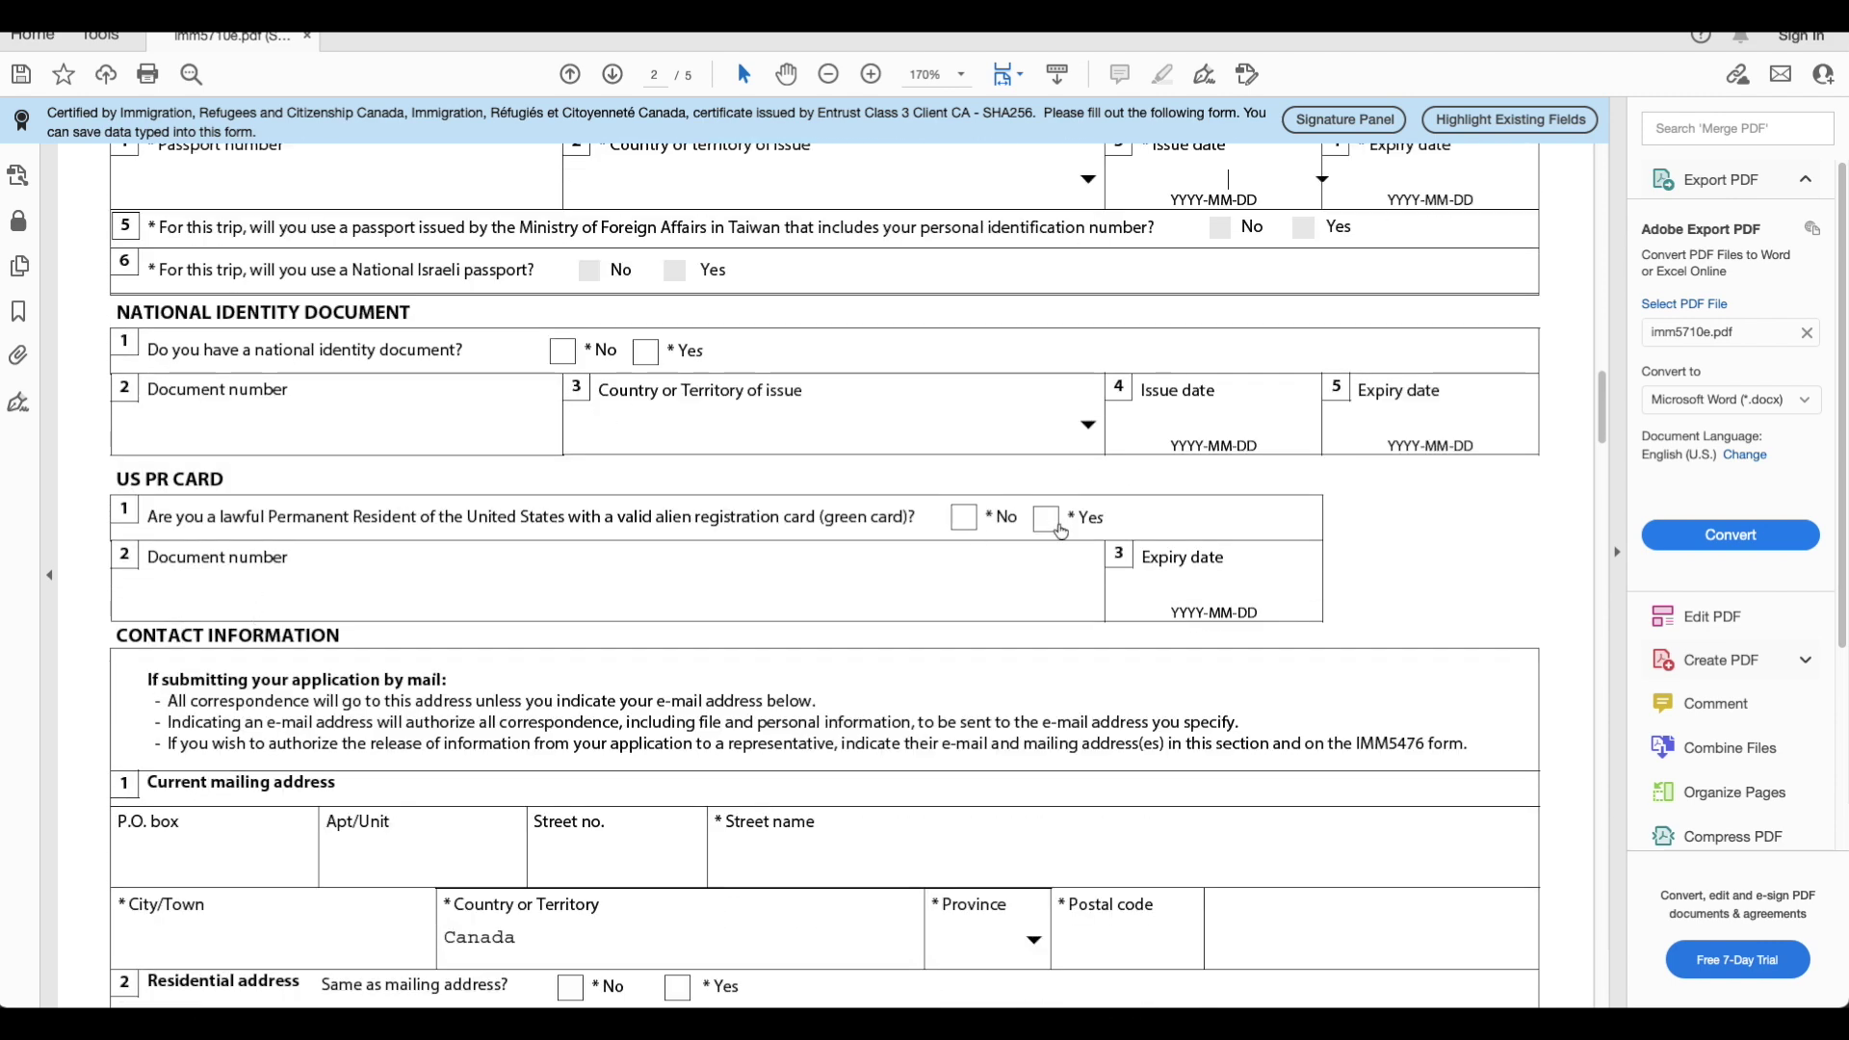
Answer No to holding a US permanent resident card.
{"action": "left_click", "coordinate": [965, 517]}
{"action": "scroll", "coordinate": [468, 782], "scroll_direction": "down", "scroll_amount": 4}
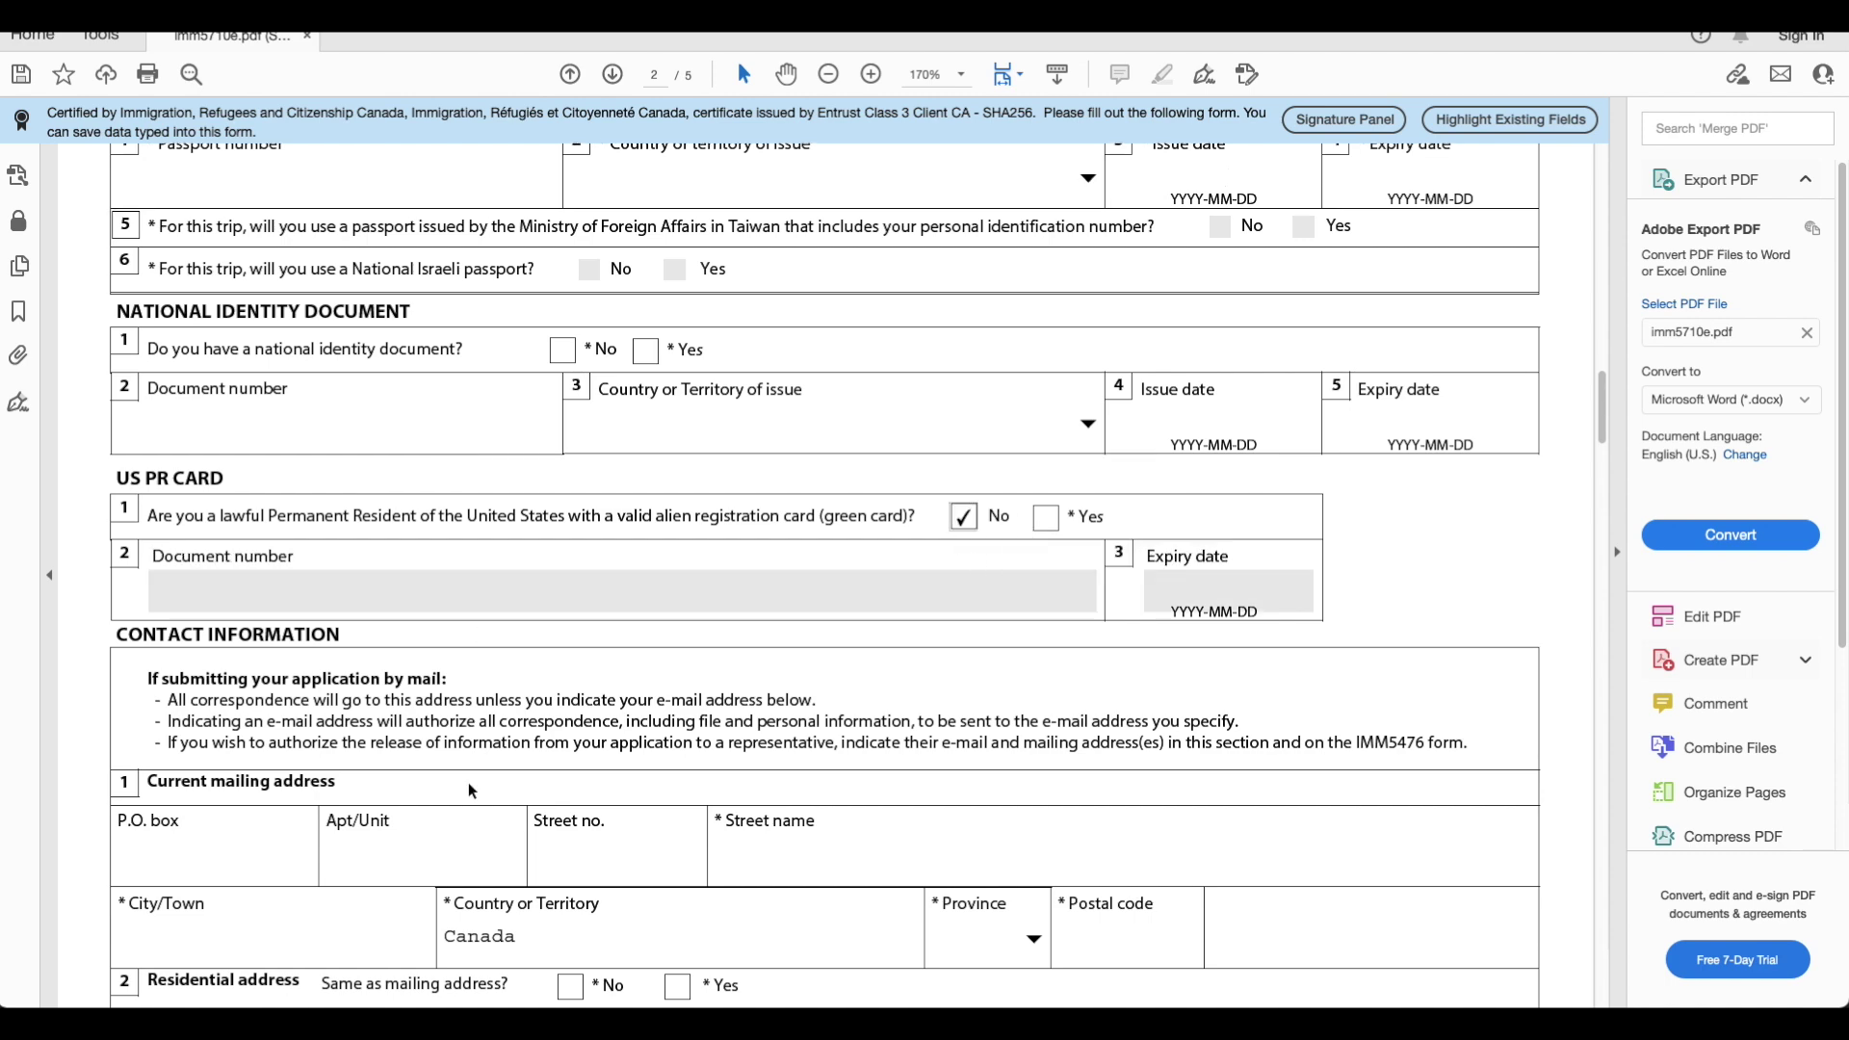
{"action": "double_click", "coordinate": [180, 418]}
{"action": "triple_click", "coordinate": [180, 418]}
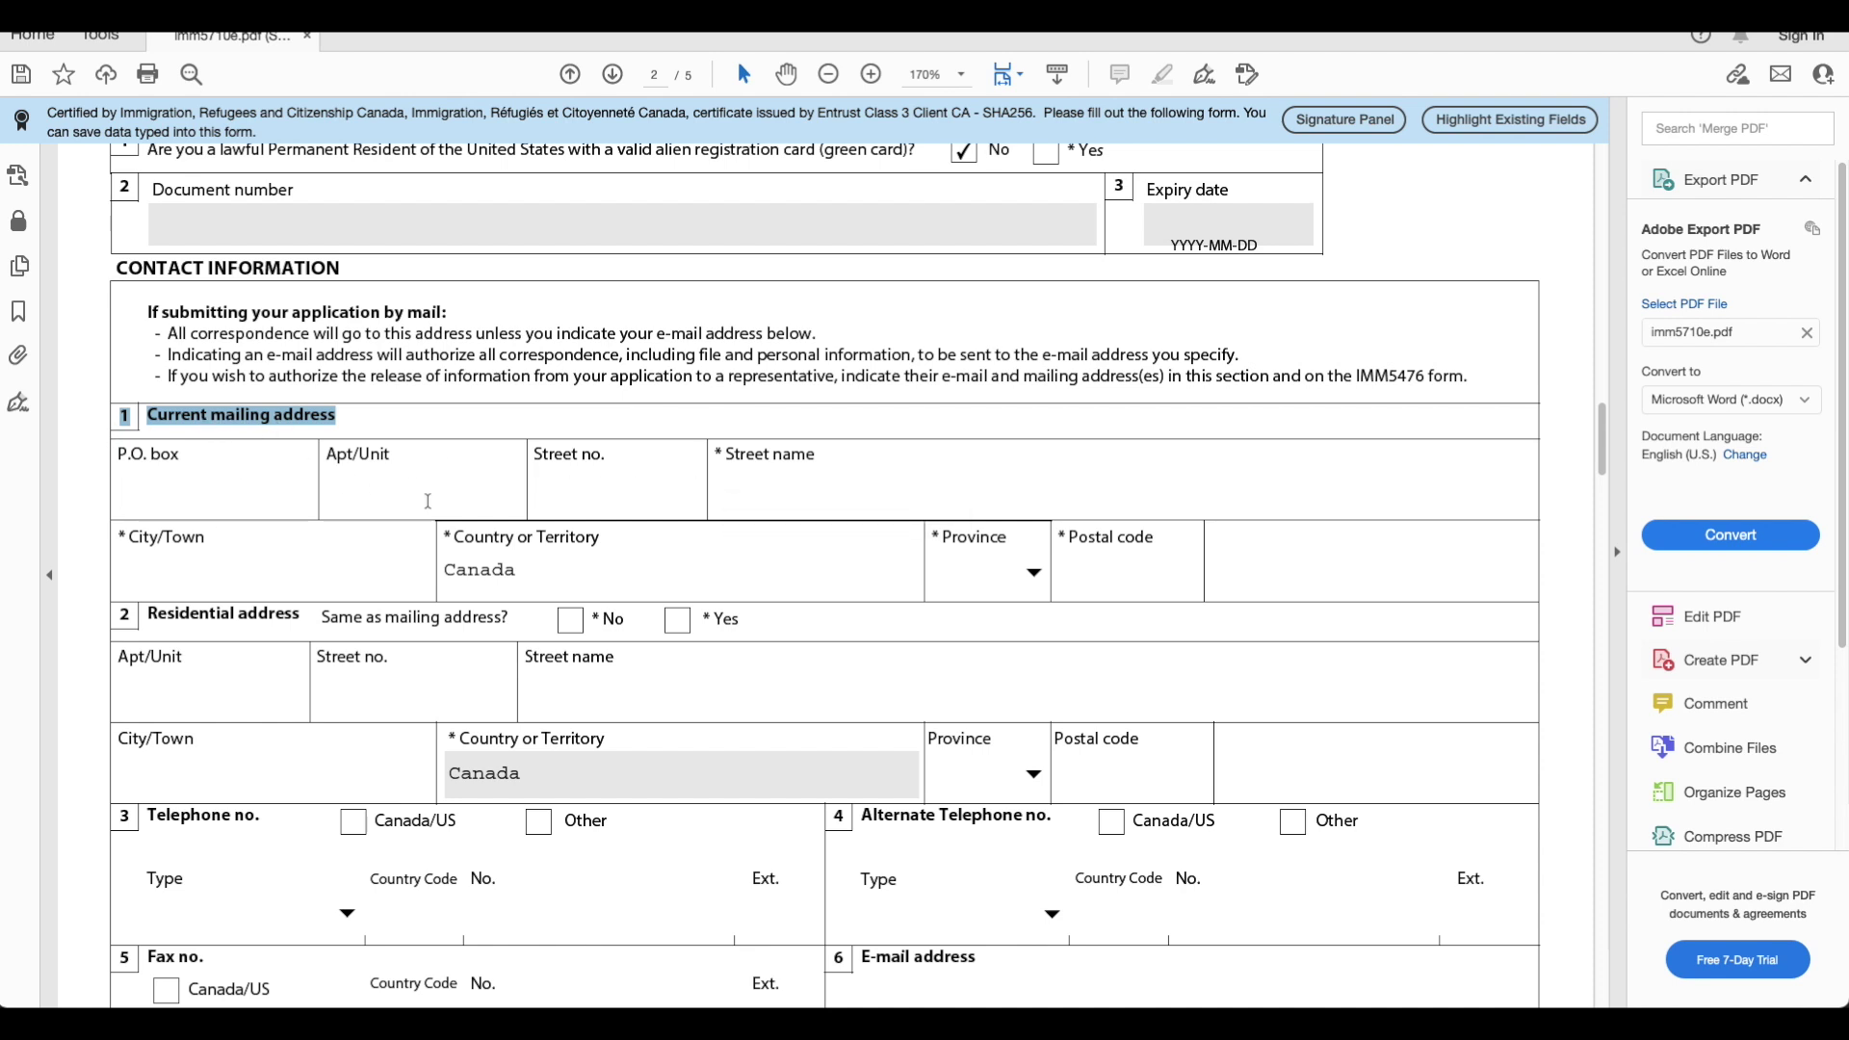
Step through the mailing address fields and mark the residential address as same as mailing.
{"action": "left_click", "coordinate": [301, 488]}
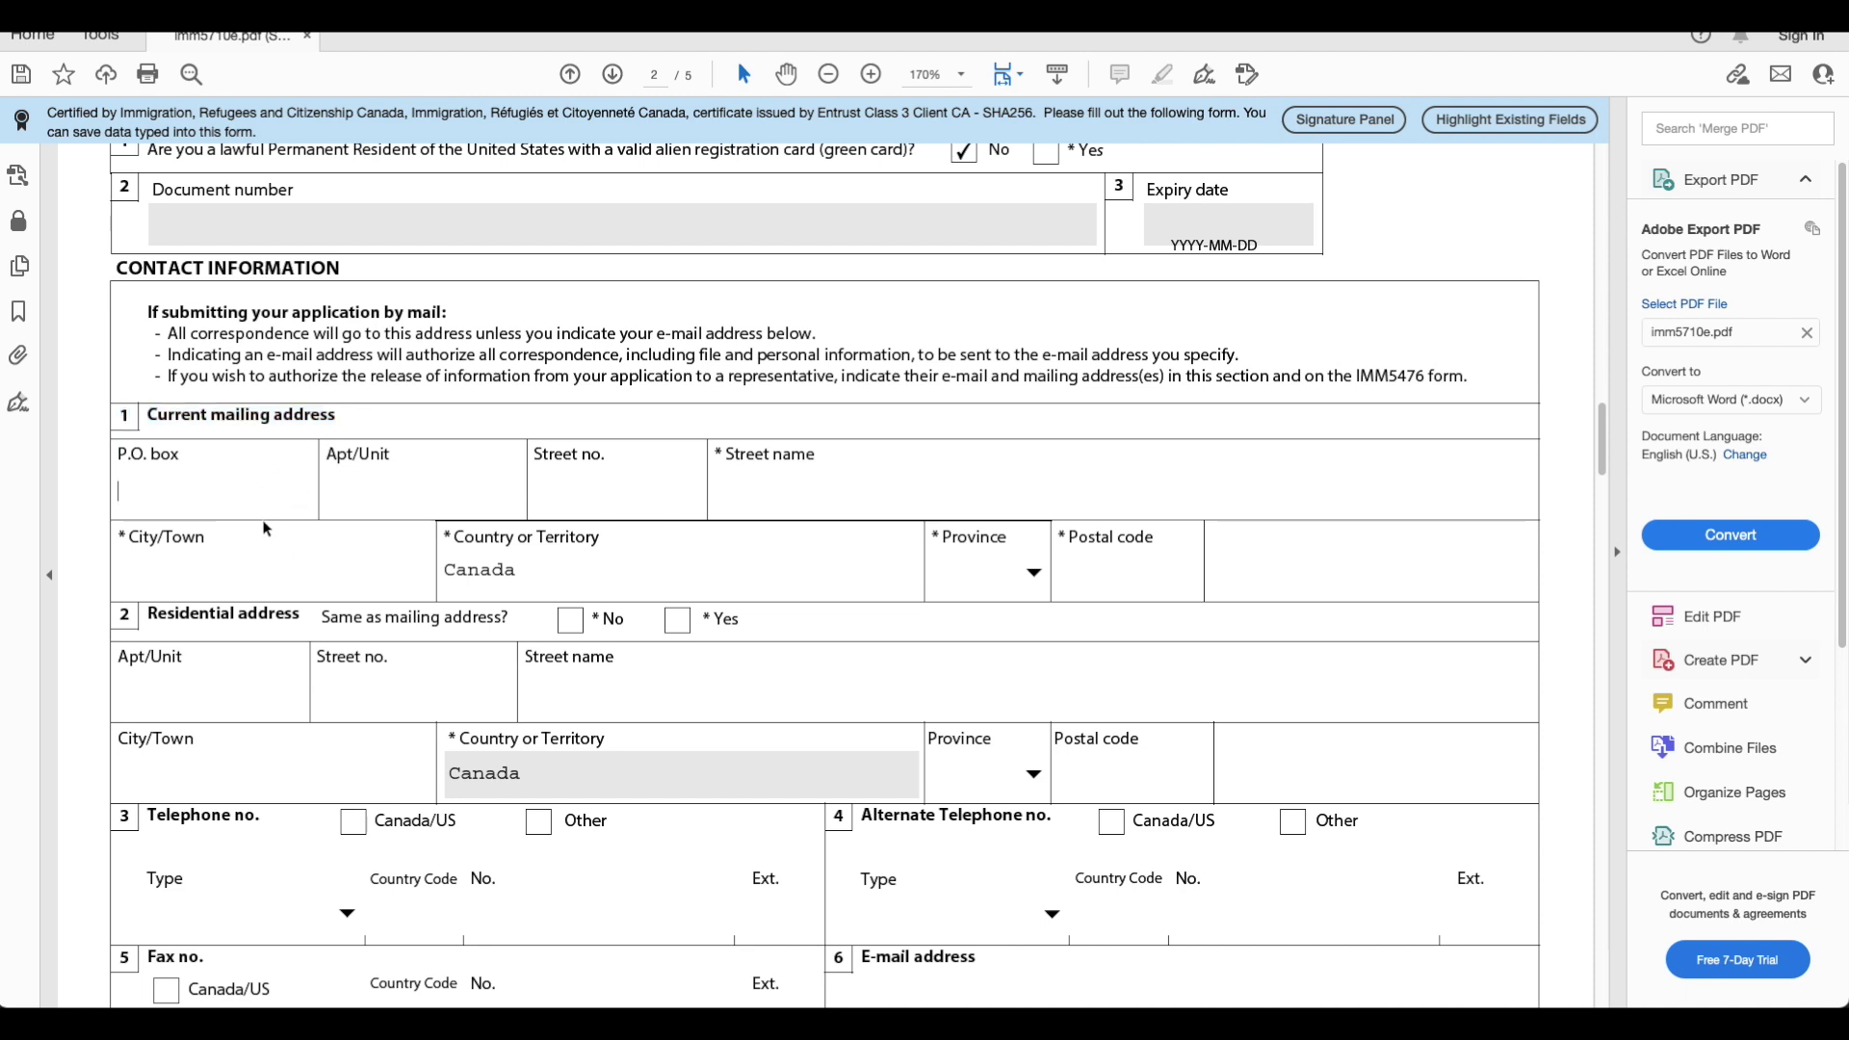
{"action": "left_click", "coordinate": [430, 504]}
{"action": "left_click", "coordinate": [599, 497]}
{"action": "scroll", "coordinate": [399, 556], "scroll_direction": "down", "scroll_amount": 3}
{"action": "left_click", "coordinate": [366, 557]}
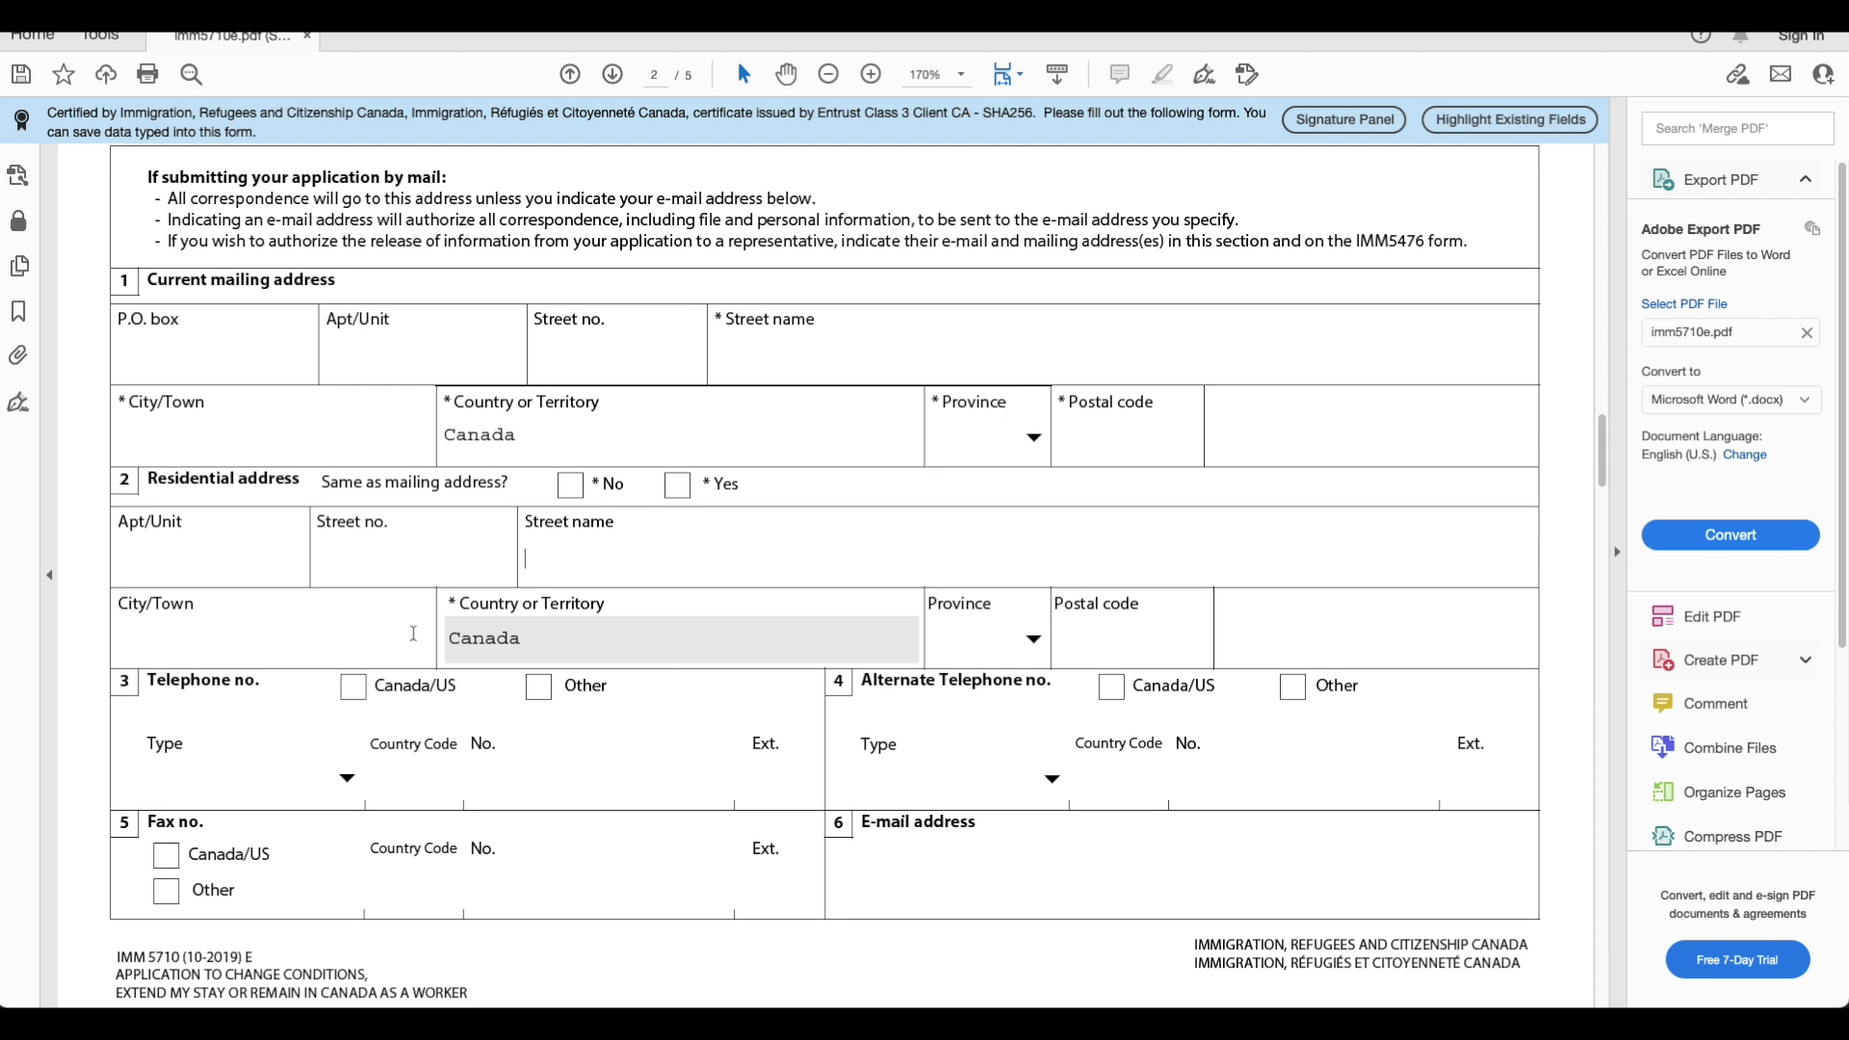
{"action": "scroll", "coordinate": [403, 639], "scroll_direction": "down", "scroll_amount": 3}
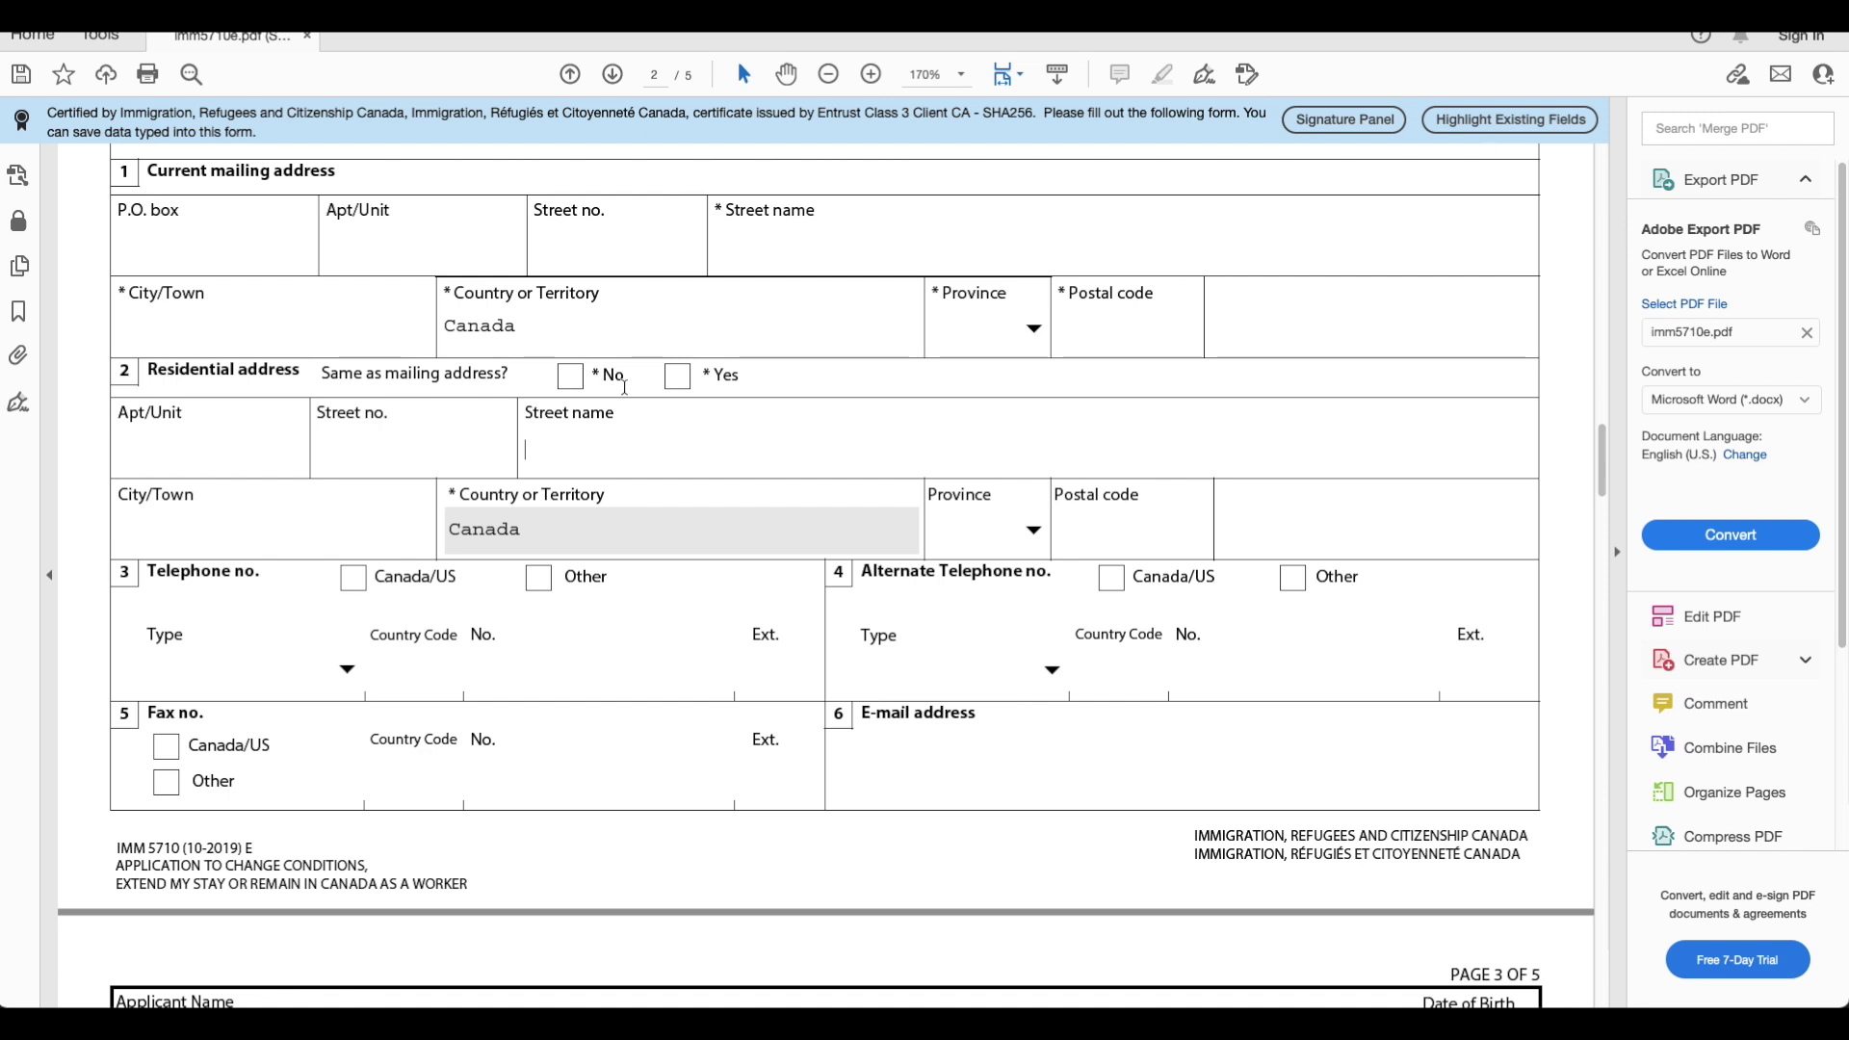
{"action": "left_click", "coordinate": [682, 379]}
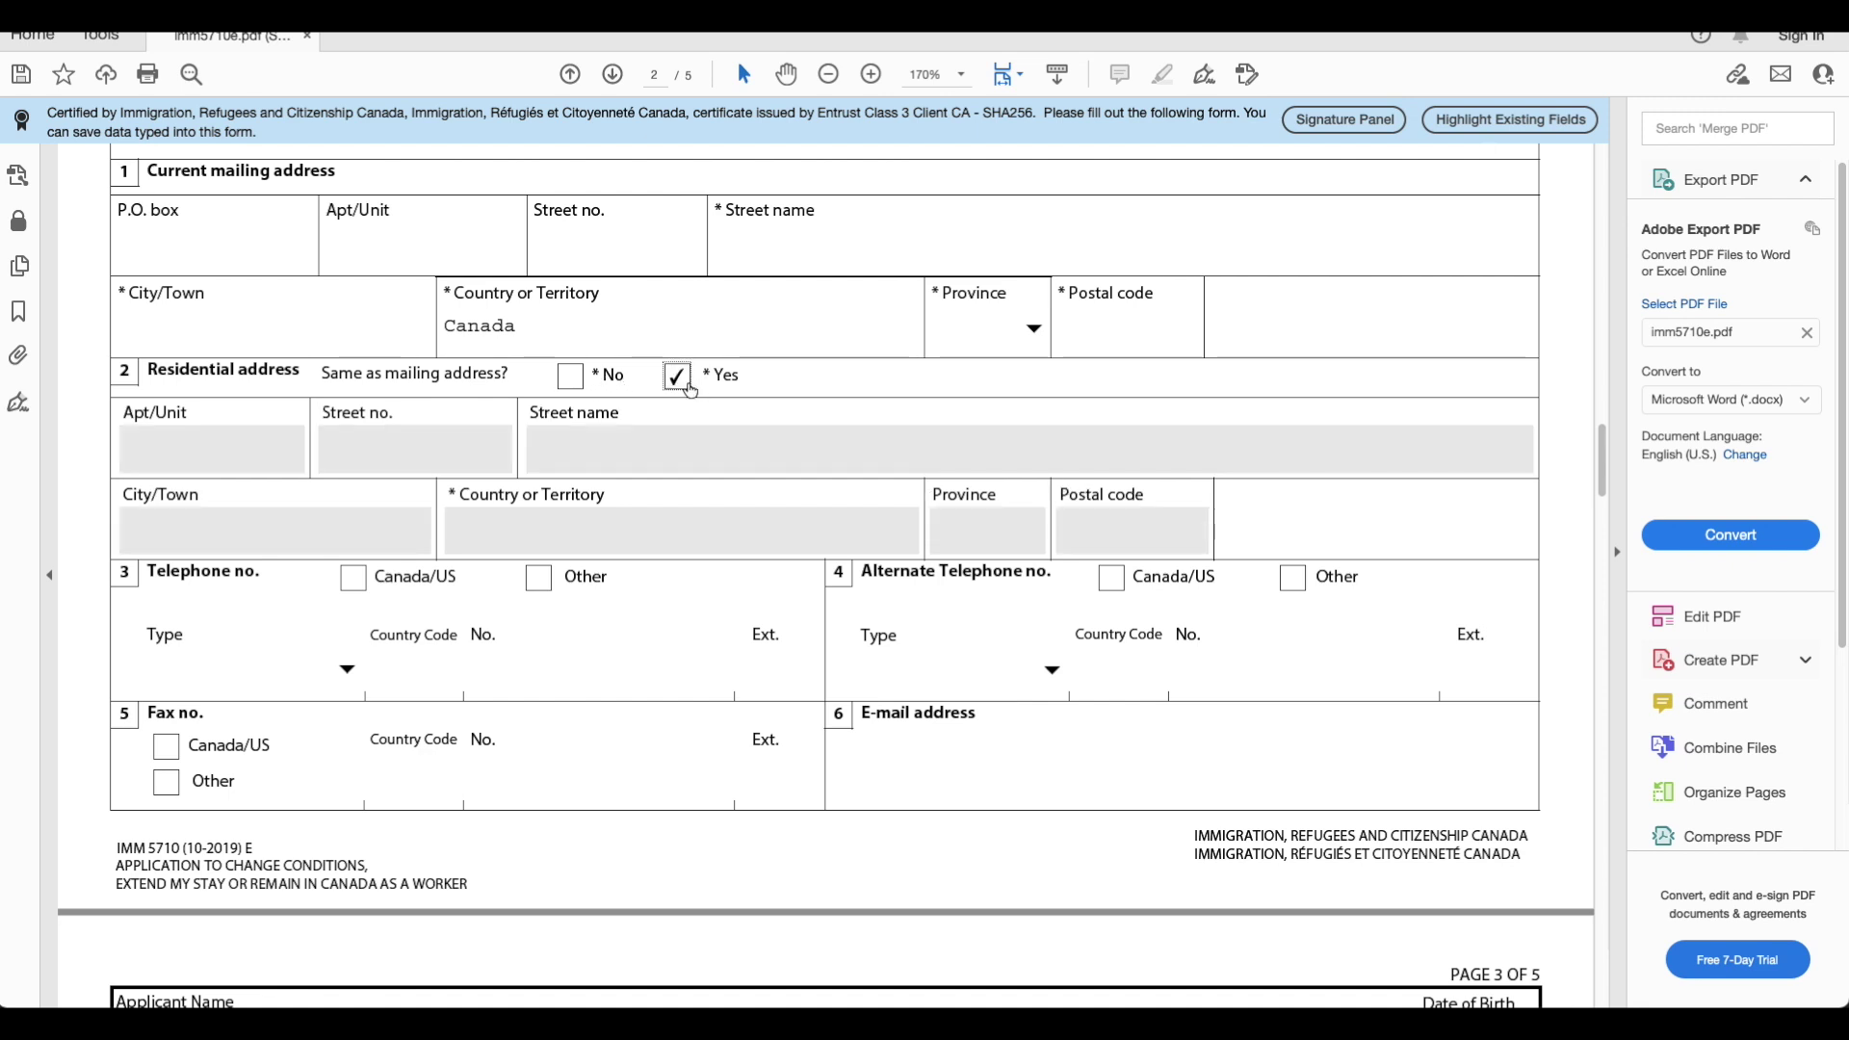
{"action": "scroll", "coordinate": [423, 516], "scroll_direction": "down", "scroll_amount": 5}
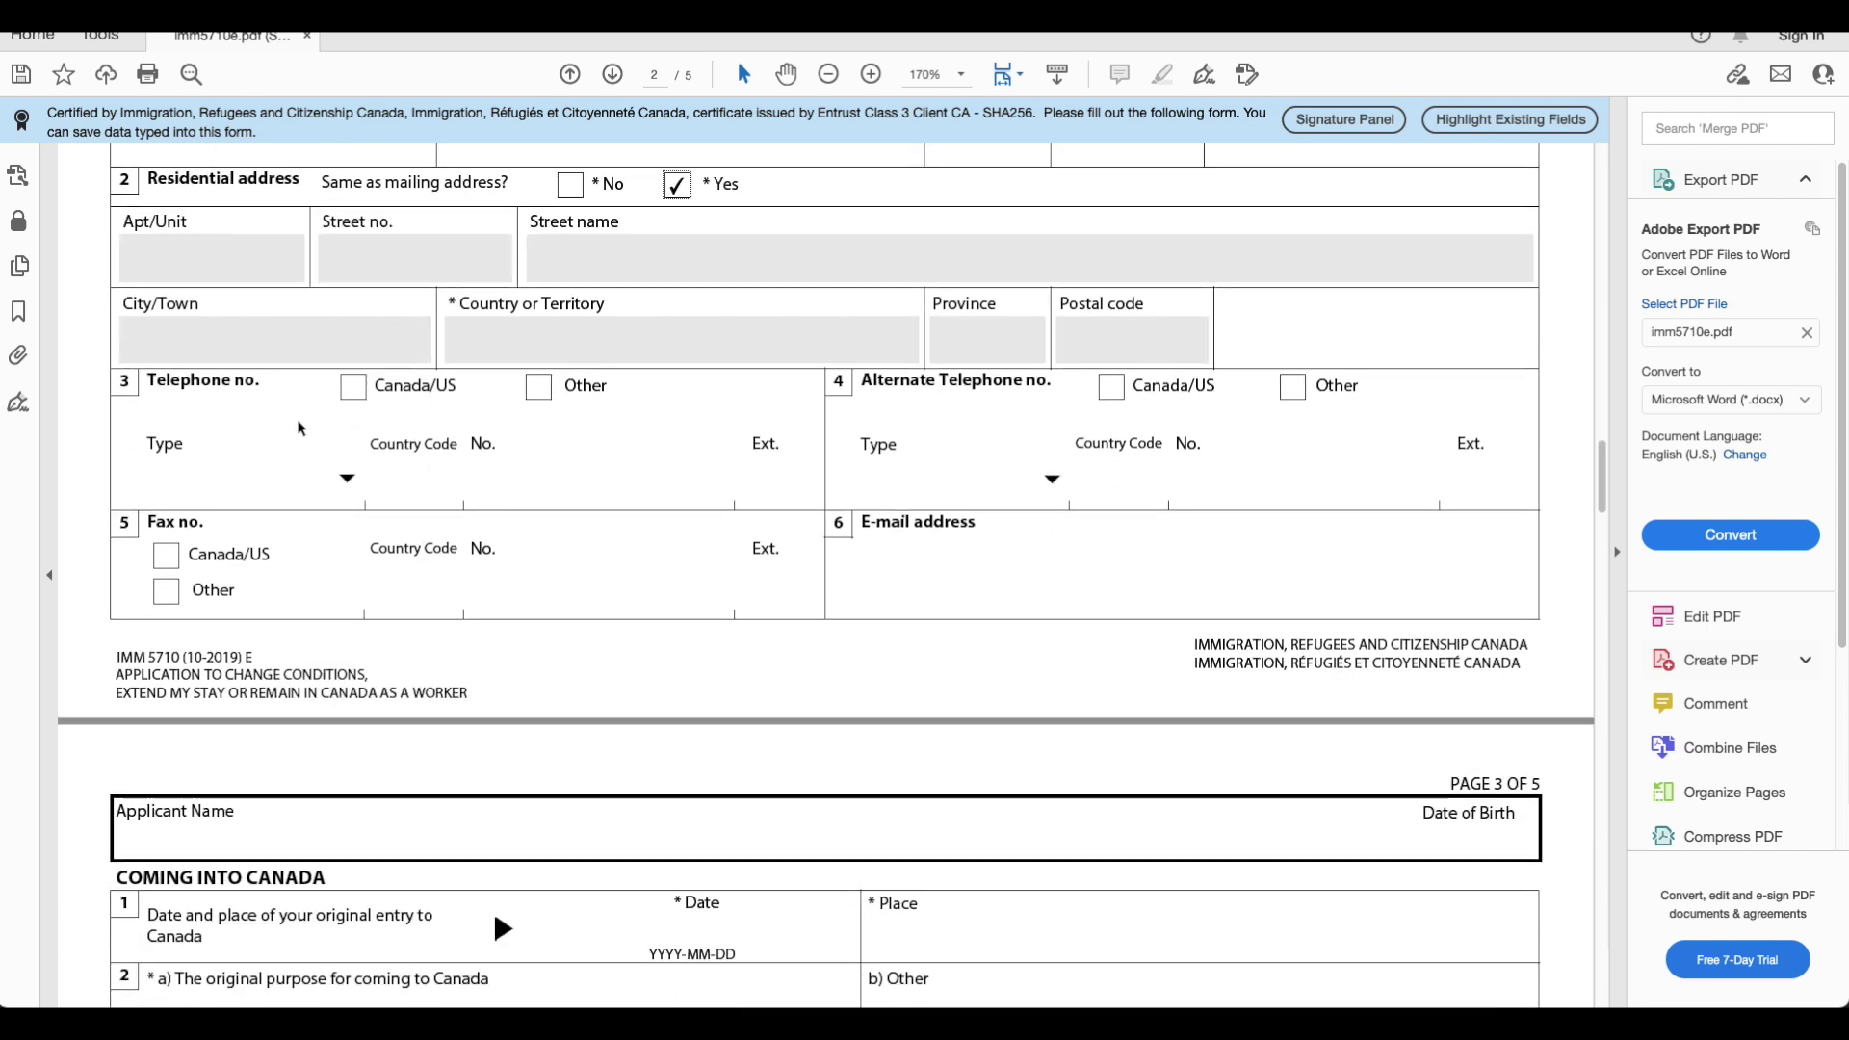
Enter the original and most recent entry dates on page 3, with Study as the original purpose.
{"action": "scroll", "coordinate": [301, 651], "scroll_direction": "down", "scroll_amount": 5}
{"action": "scroll", "coordinate": [435, 523], "scroll_direction": "down", "scroll_amount": 5}
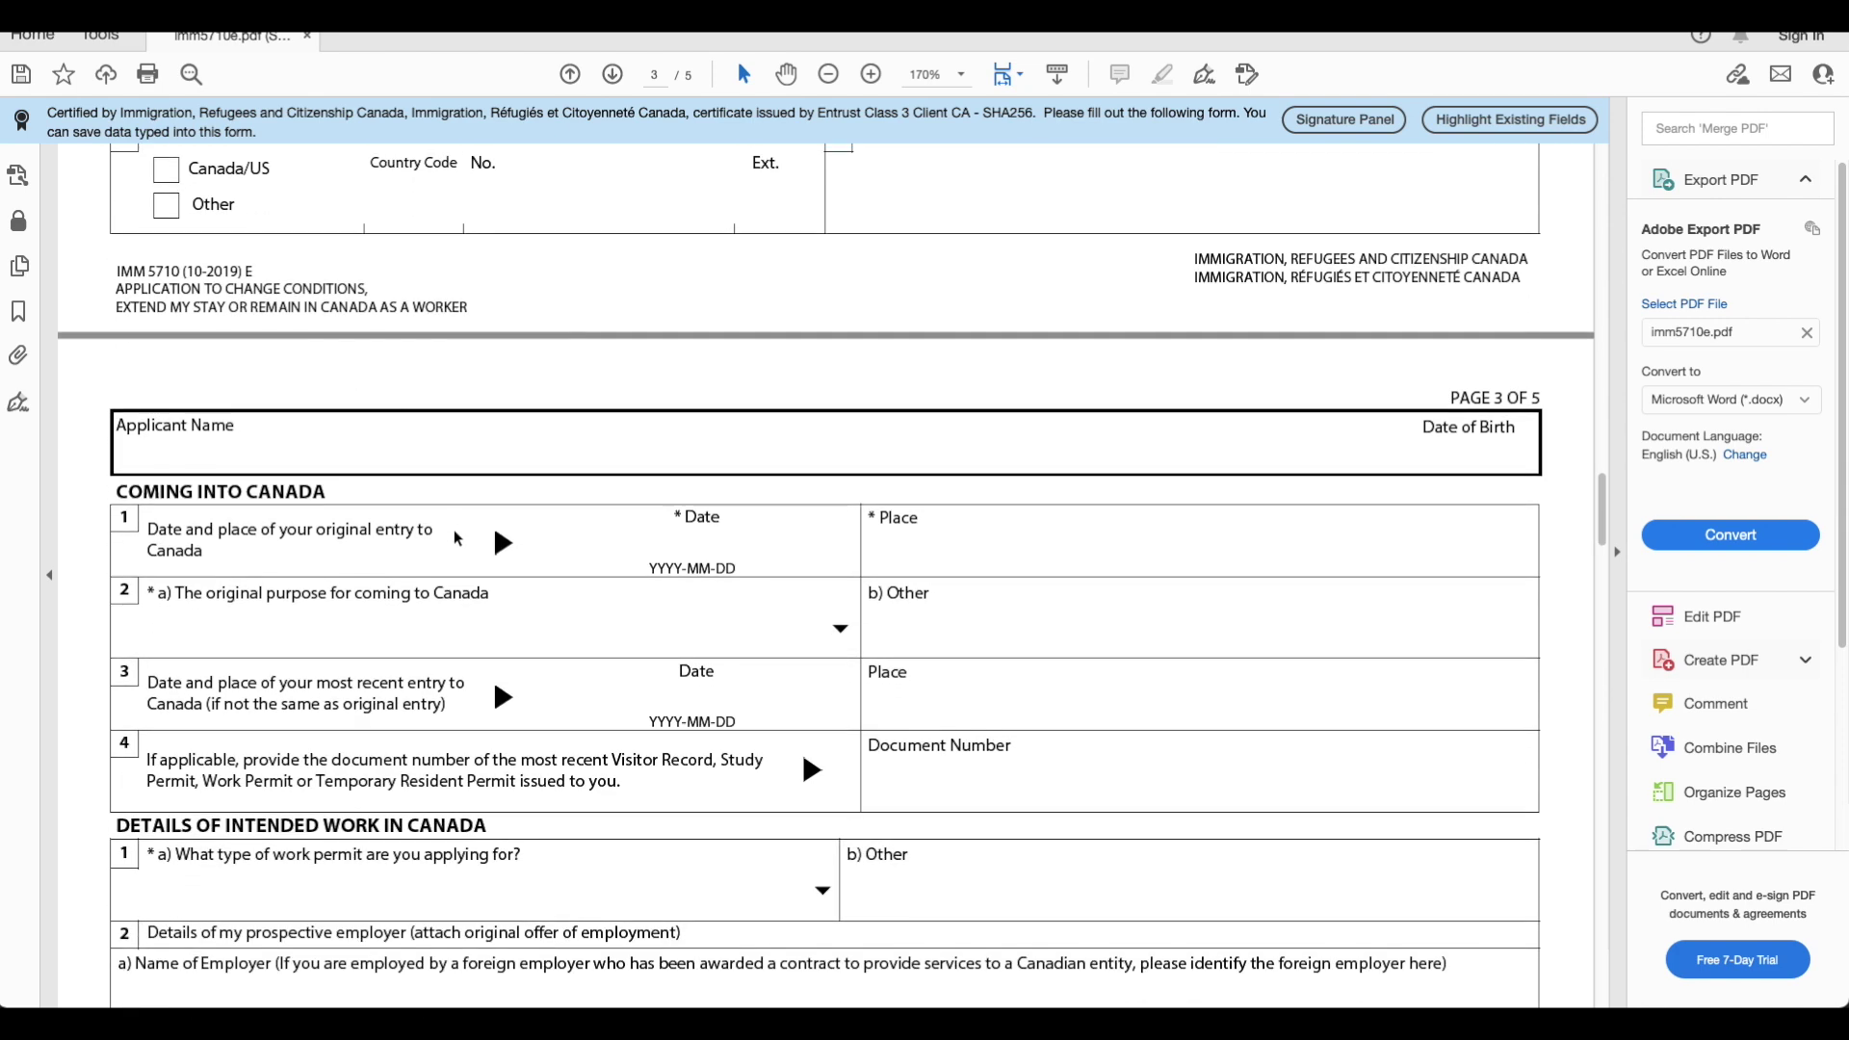
{"action": "scroll", "coordinate": [405, 515], "scroll_direction": "up", "scroll_amount": 3}
{"action": "scroll", "coordinate": [289, 487], "scroll_direction": "down", "scroll_amount": 5}
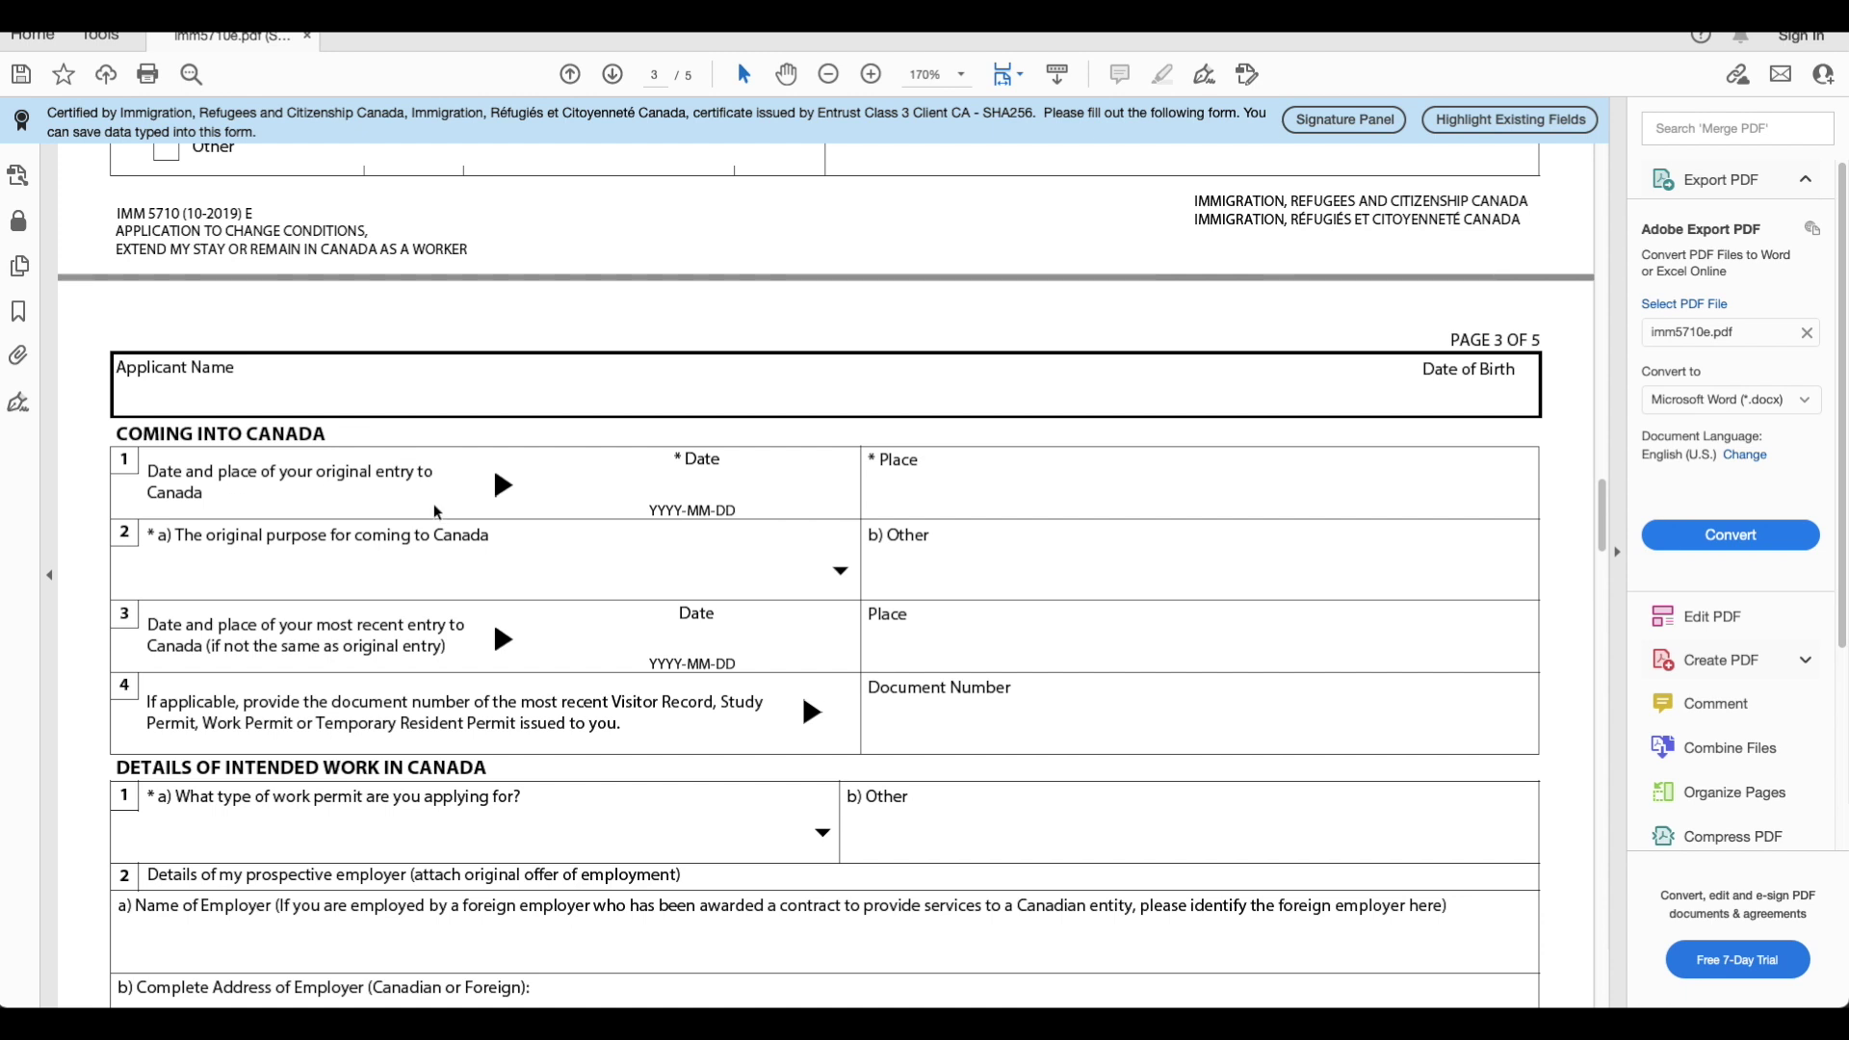
{"action": "left_click", "coordinate": [629, 472]}
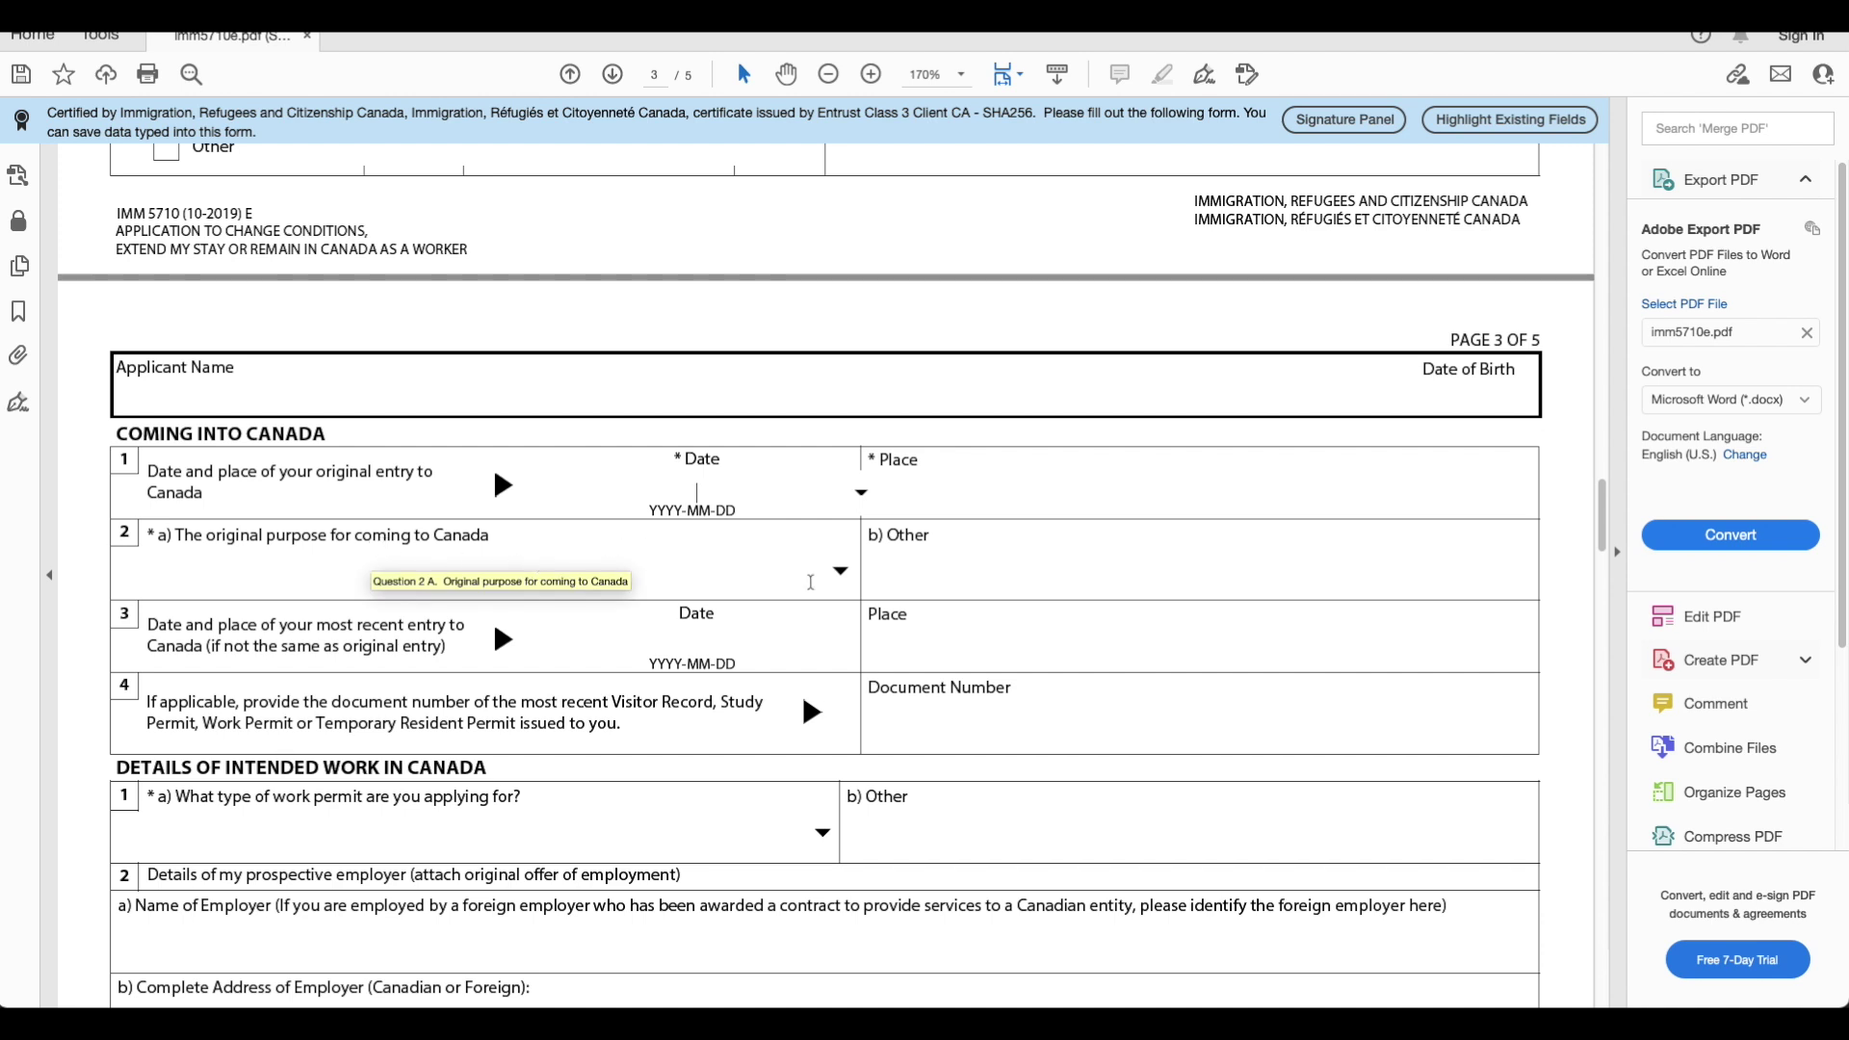
{"action": "left_click", "coordinate": [839, 578]}
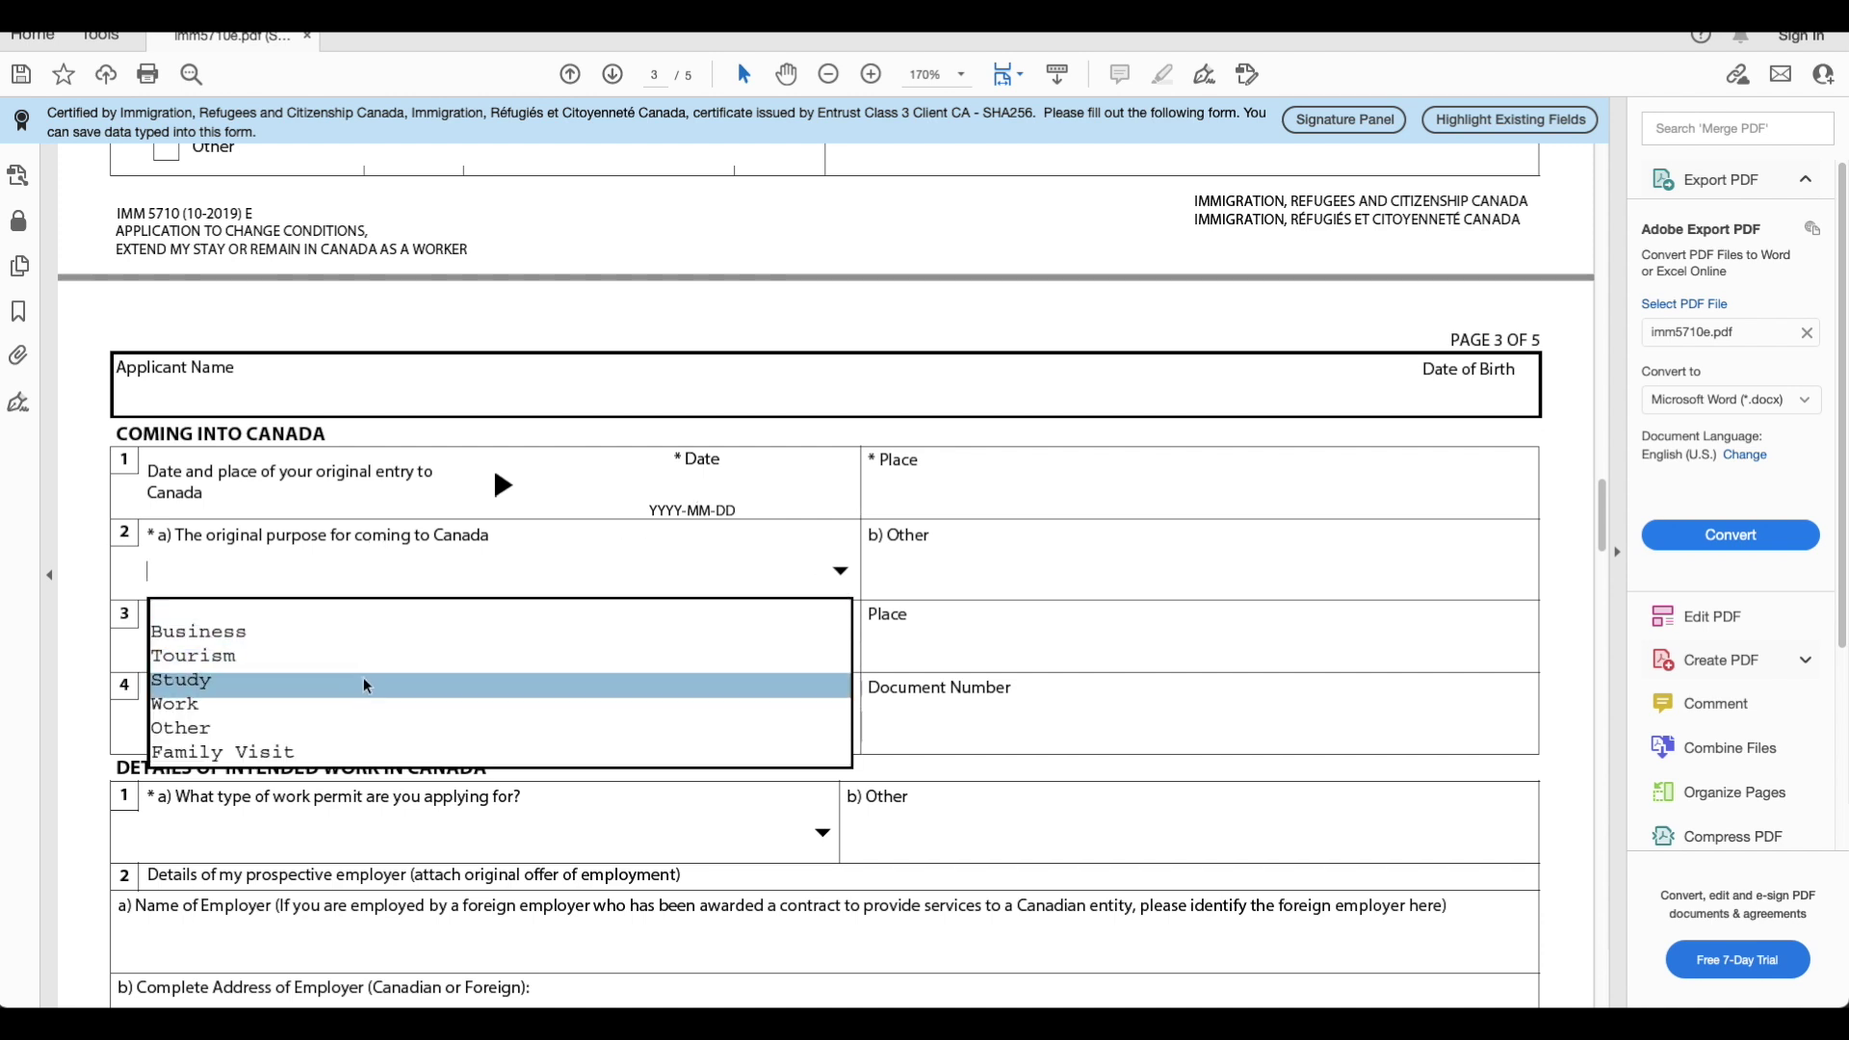
{"action": "left_click", "coordinate": [274, 691]}
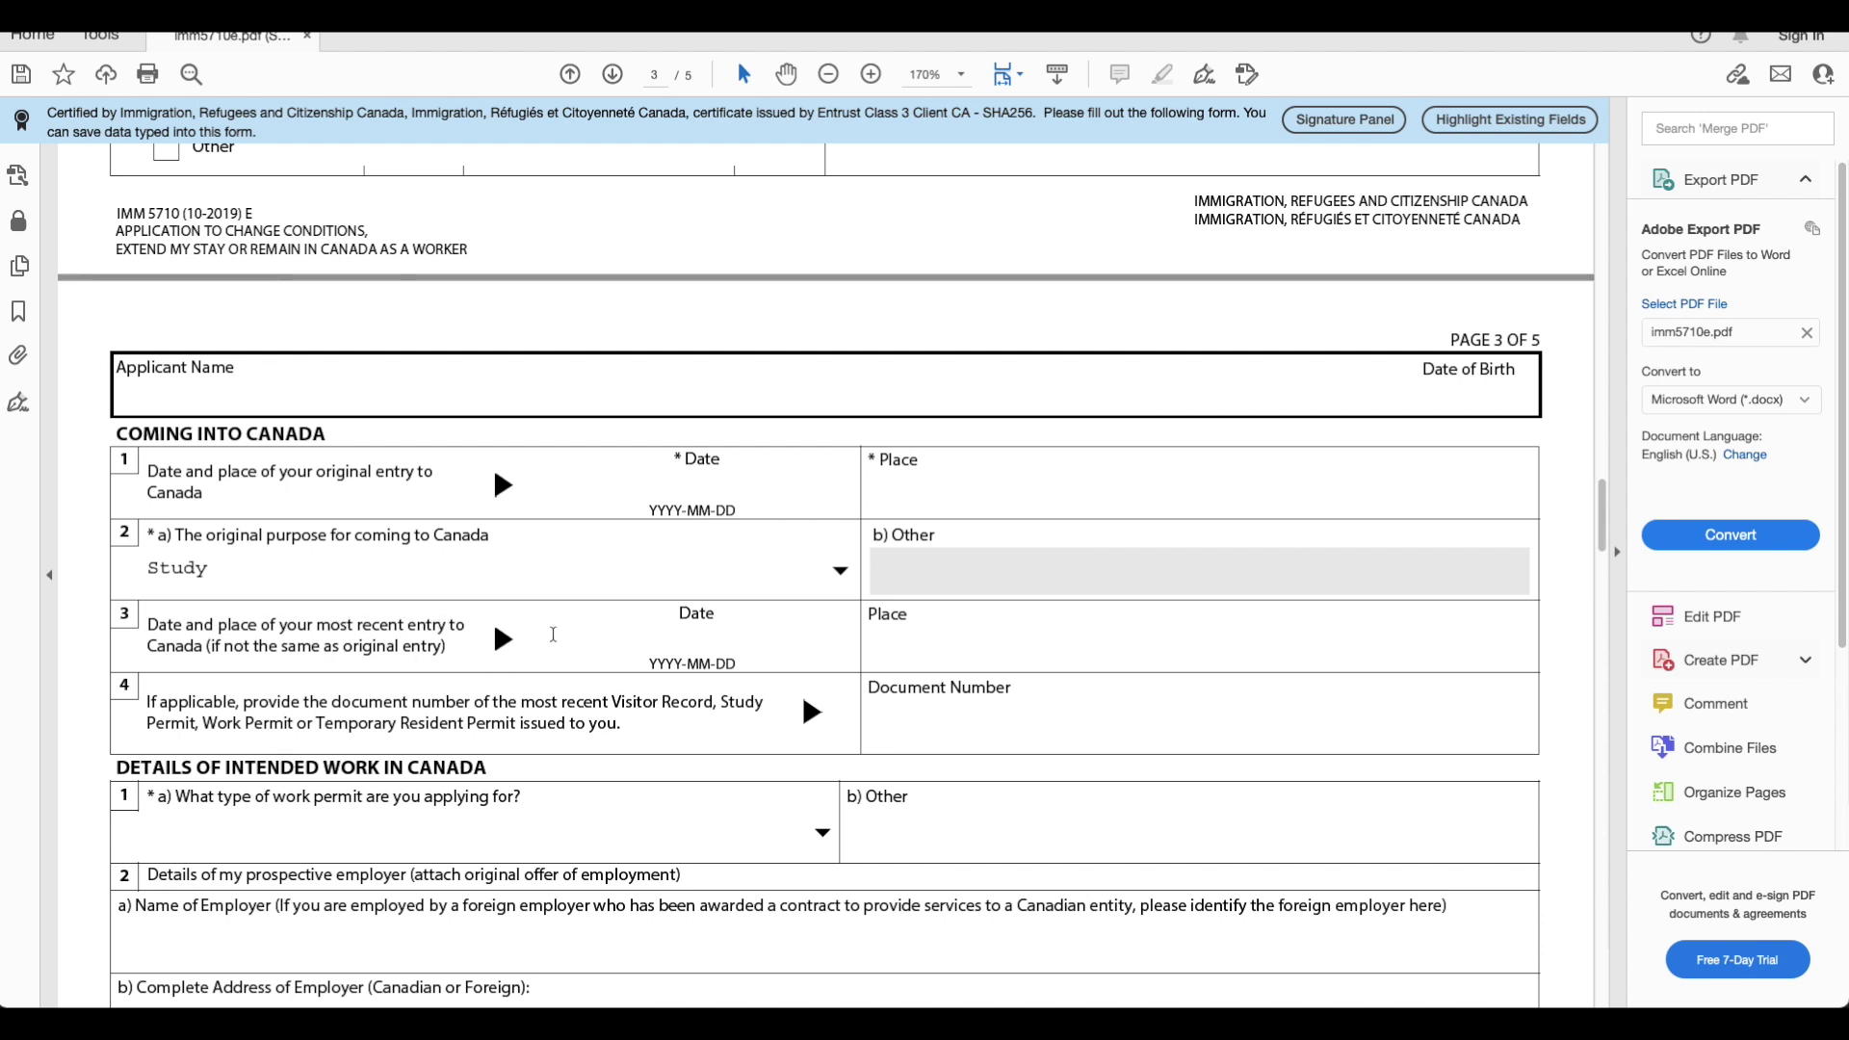
{"action": "left_click", "coordinate": [603, 633]}
Change the requested work permit type from Open Work Permit to Post Graduation Work Permit.
{"action": "scroll", "coordinate": [479, 771], "scroll_direction": "down", "scroll_amount": 3}
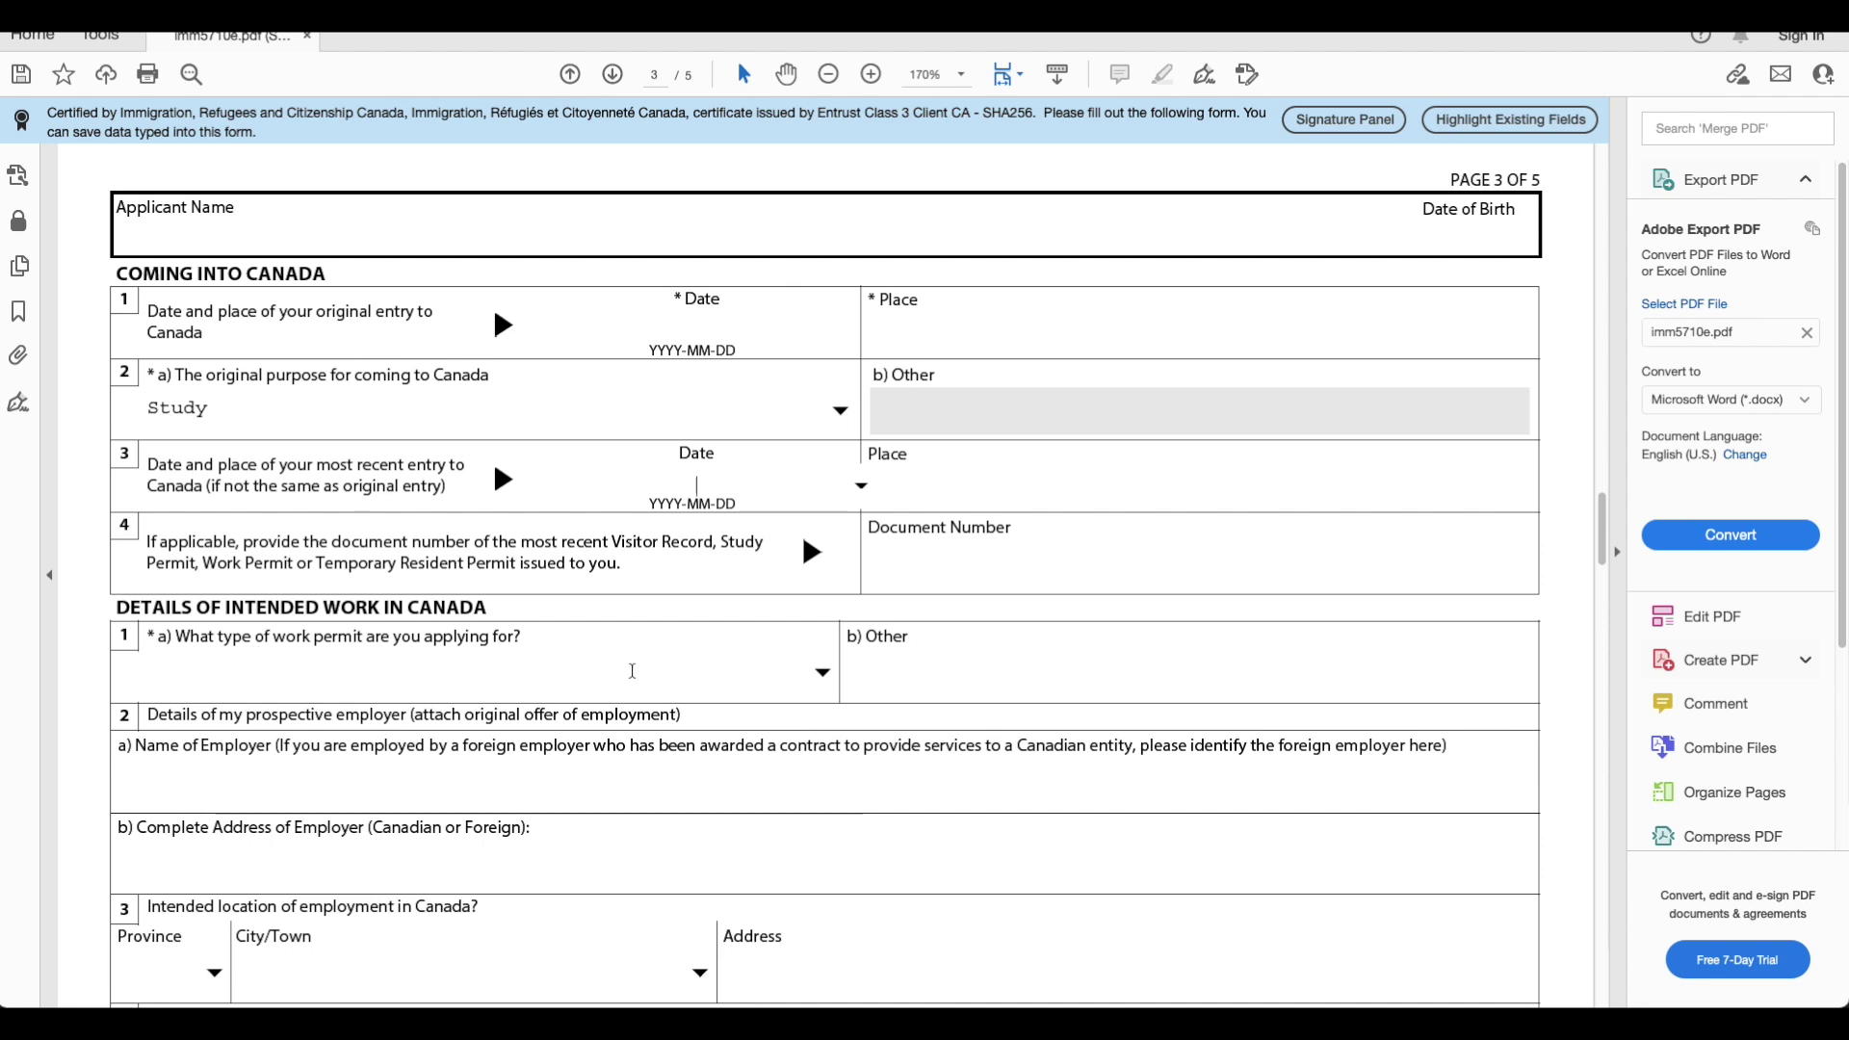
{"action": "left_click", "coordinate": [823, 674]}
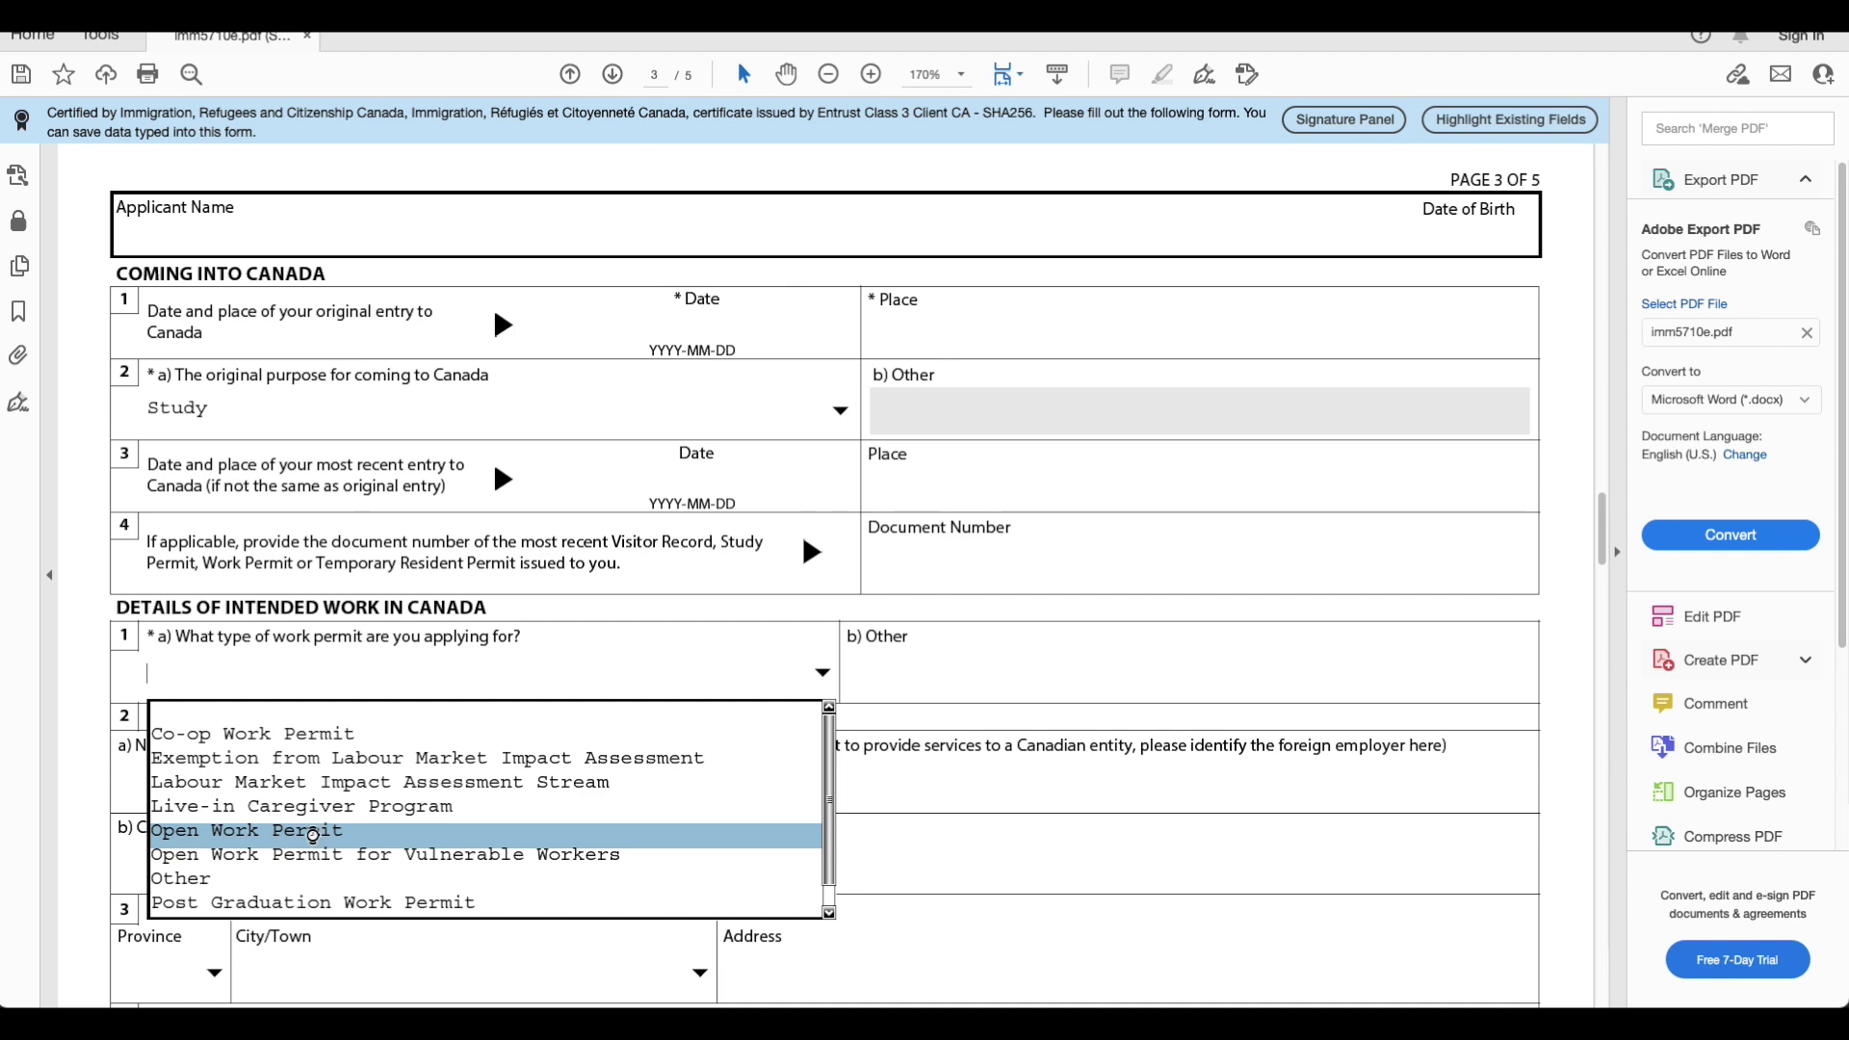
{"action": "left_click", "coordinate": [315, 840]}
{"action": "left_click", "coordinate": [823, 674]}
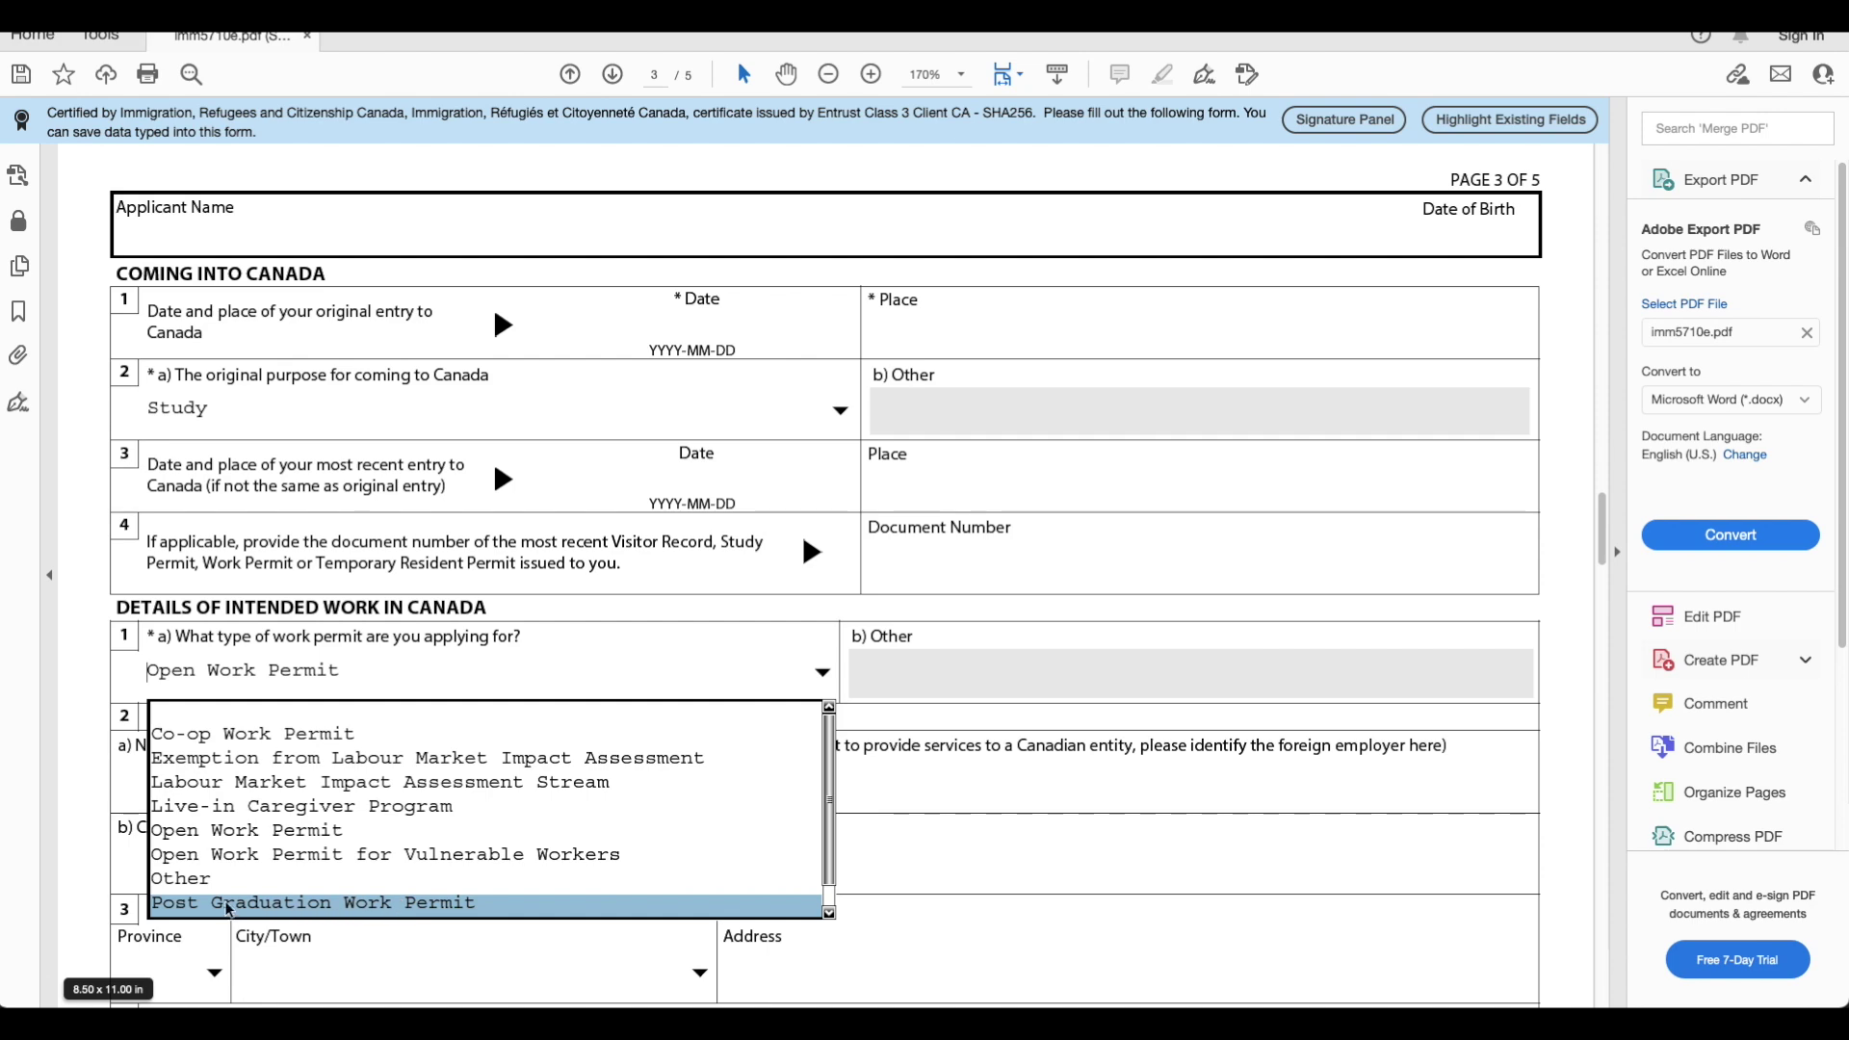
{"action": "left_click", "coordinate": [325, 905]}
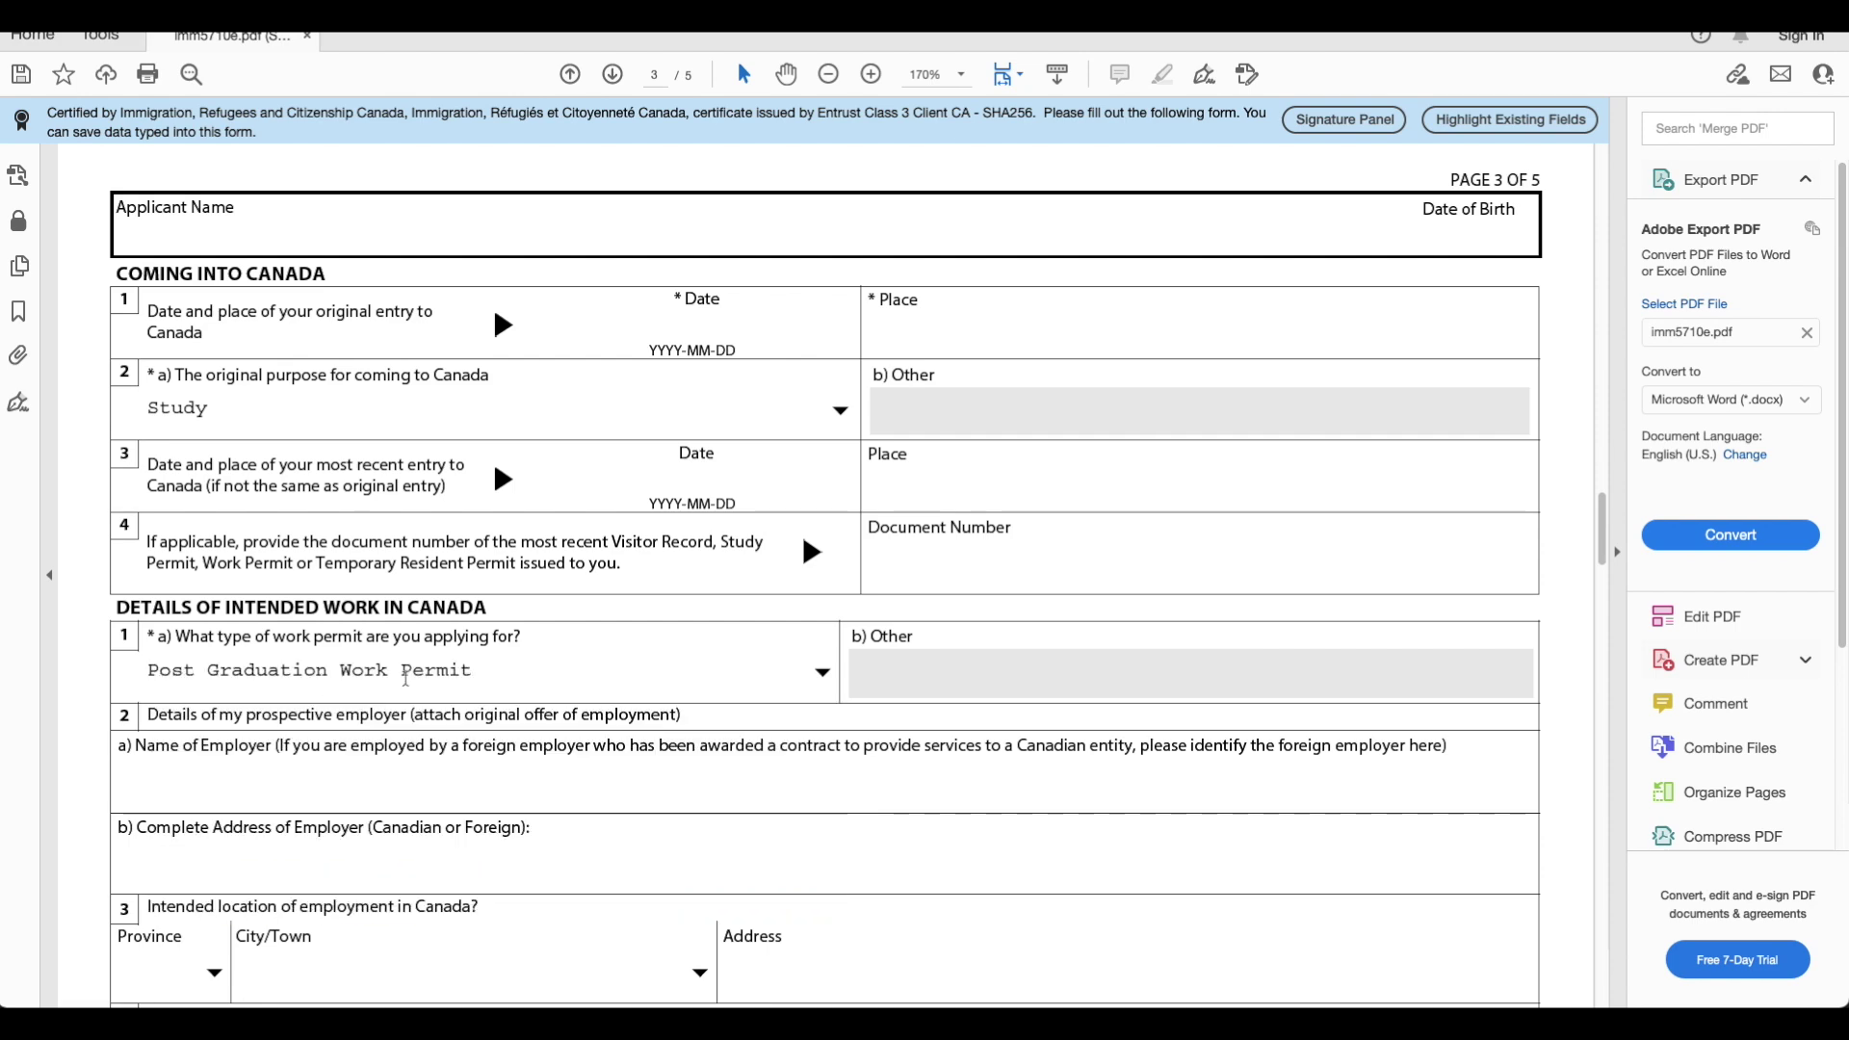
{"action": "scroll", "coordinate": [406, 679], "scroll_direction": "down", "scroll_amount": 5}
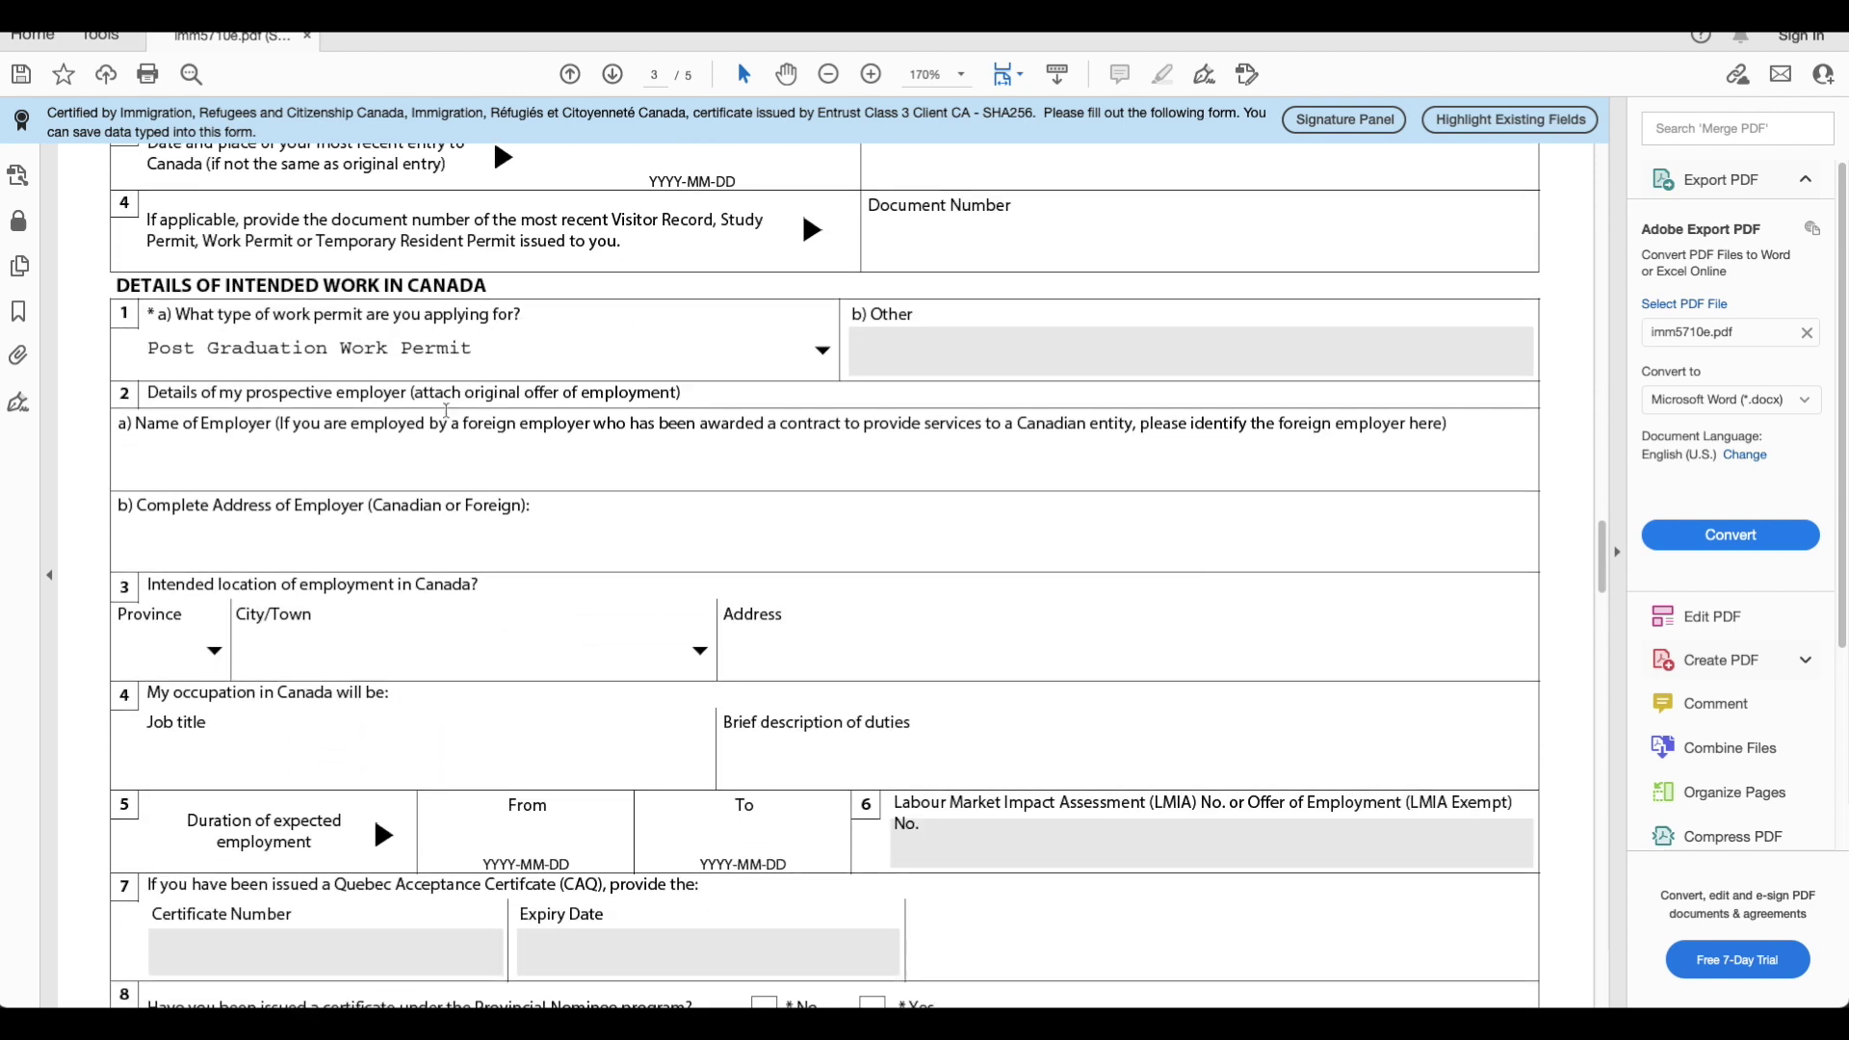
Fill in the employer, education (years, field of study, country) and current activity fields.
{"action": "left_click", "coordinate": [283, 462]}
{"action": "scroll", "coordinate": [518, 612], "scroll_direction": "down", "scroll_amount": 11}
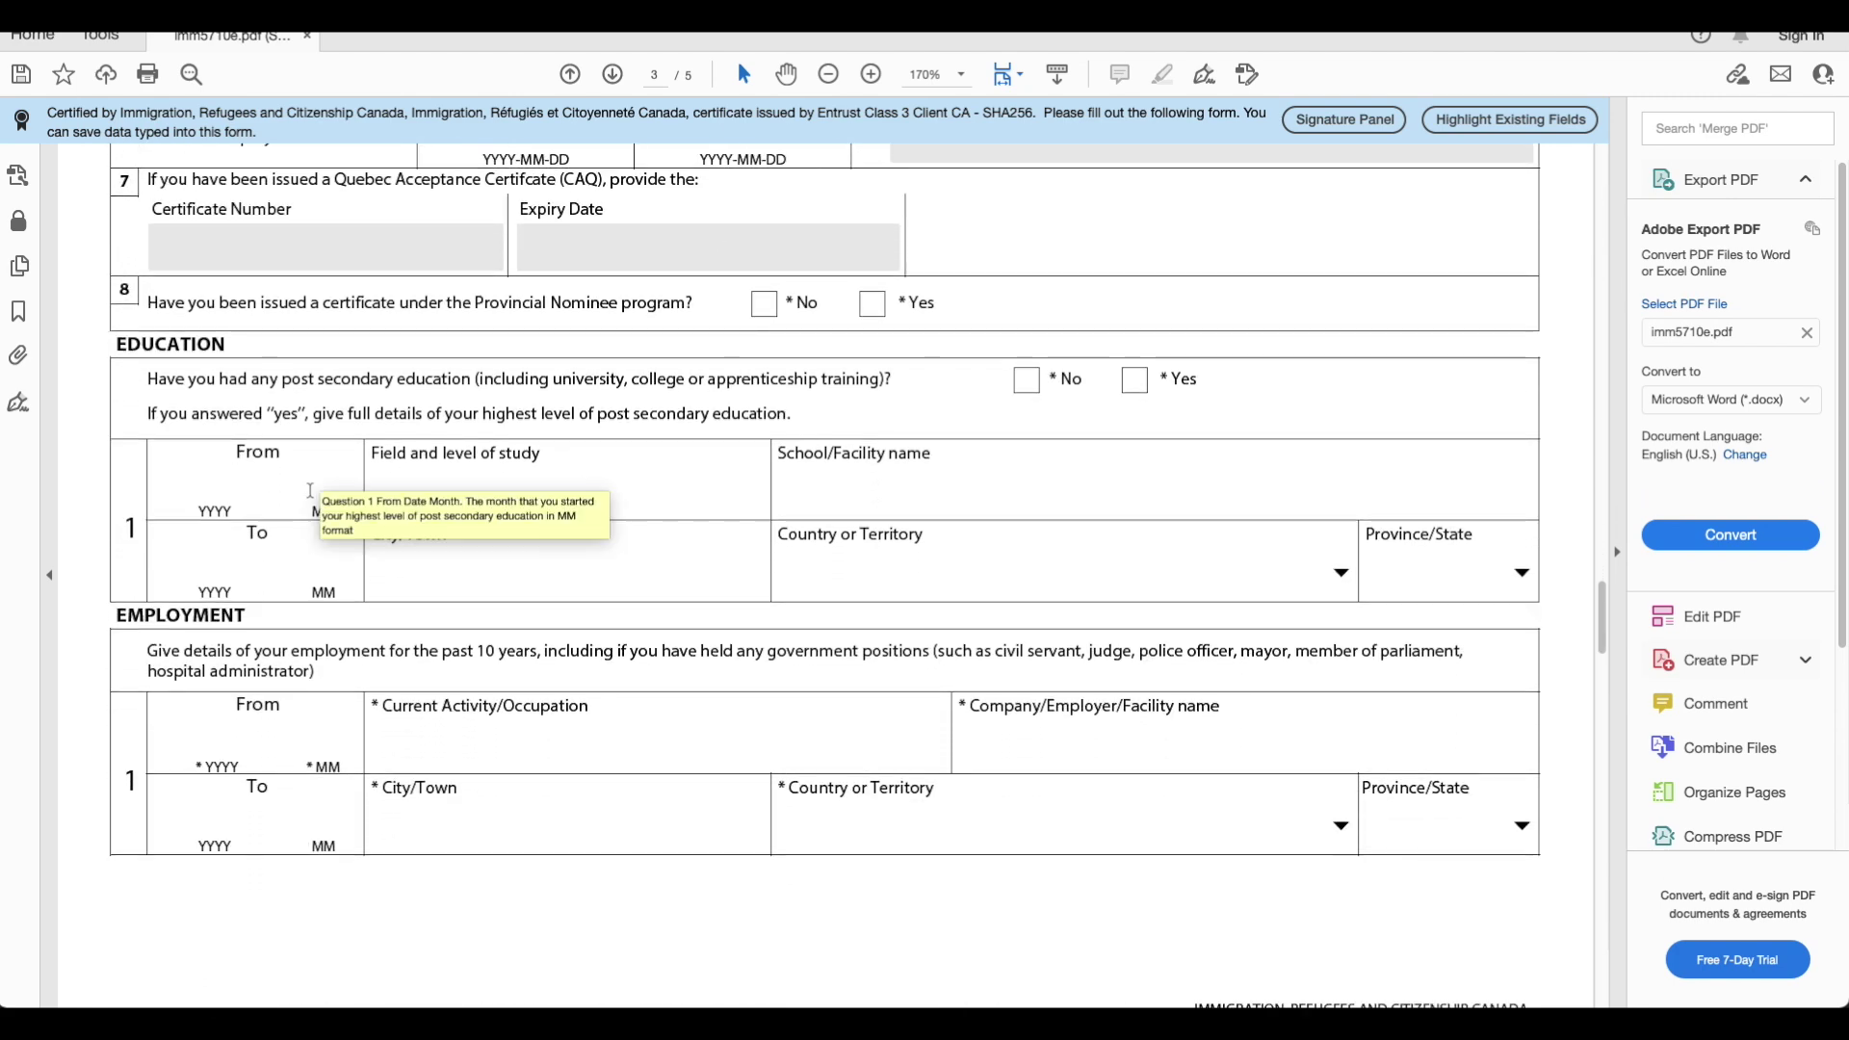
{"action": "left_click", "coordinate": [249, 484]}
{"action": "left_click", "coordinate": [442, 488]}
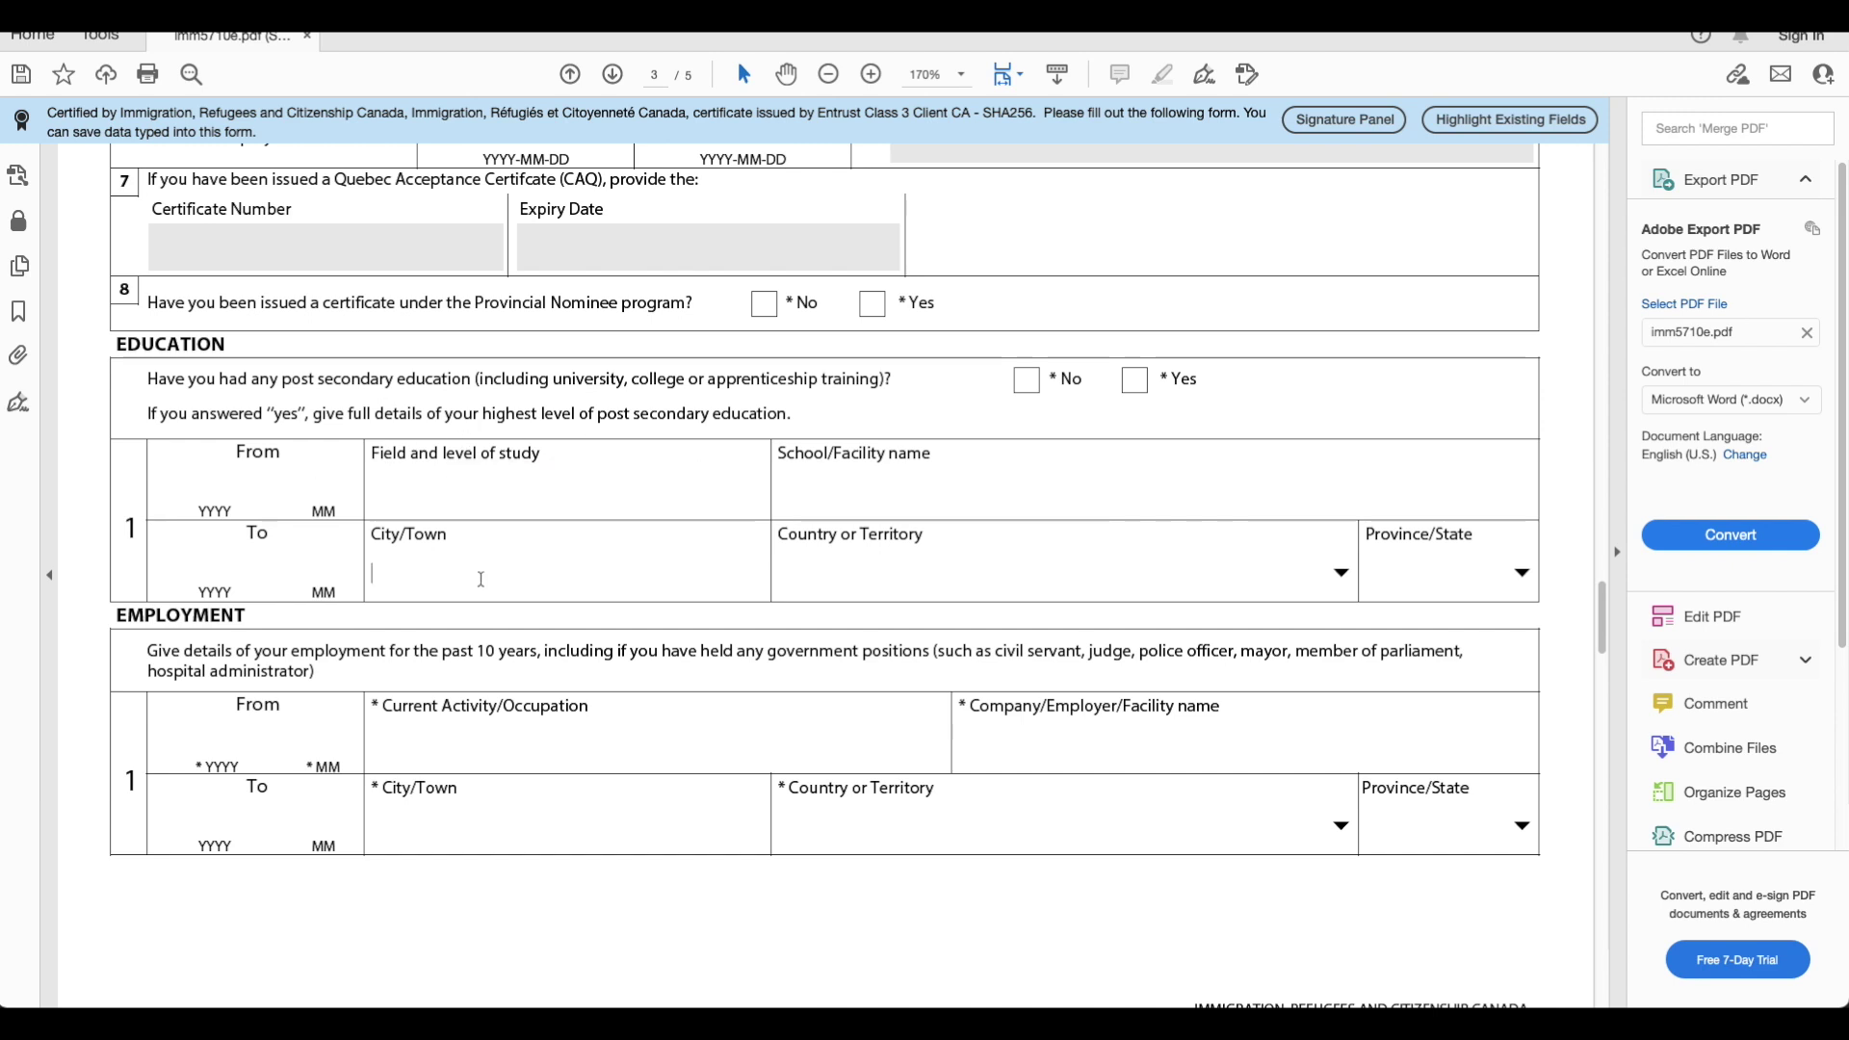
{"action": "left_click", "coordinate": [785, 579]}
{"action": "scroll", "coordinate": [323, 653], "scroll_direction": "down", "scroll_amount": 3}
{"action": "left_click", "coordinate": [265, 601]}
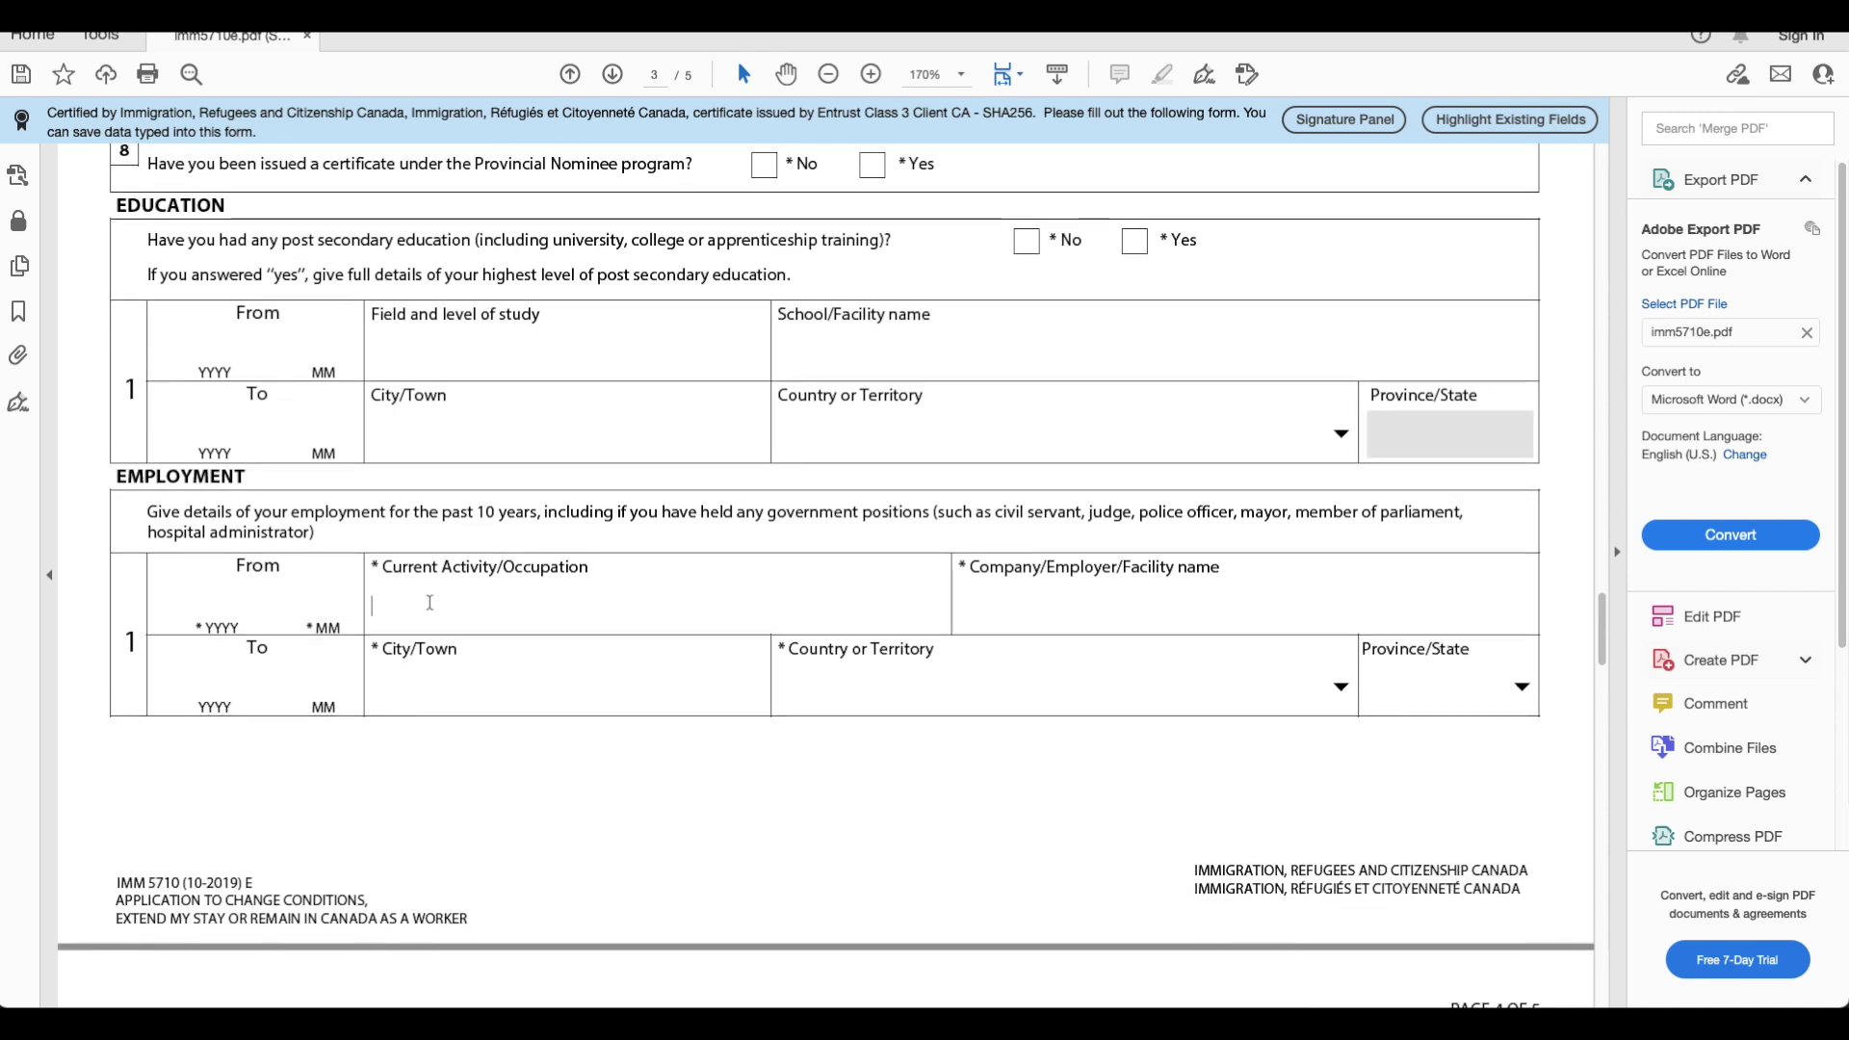
On page 4, answer No to tuberculosis question 1a and health services question 1b.
{"action": "scroll", "coordinate": [479, 645], "scroll_direction": "down", "scroll_amount": 5}
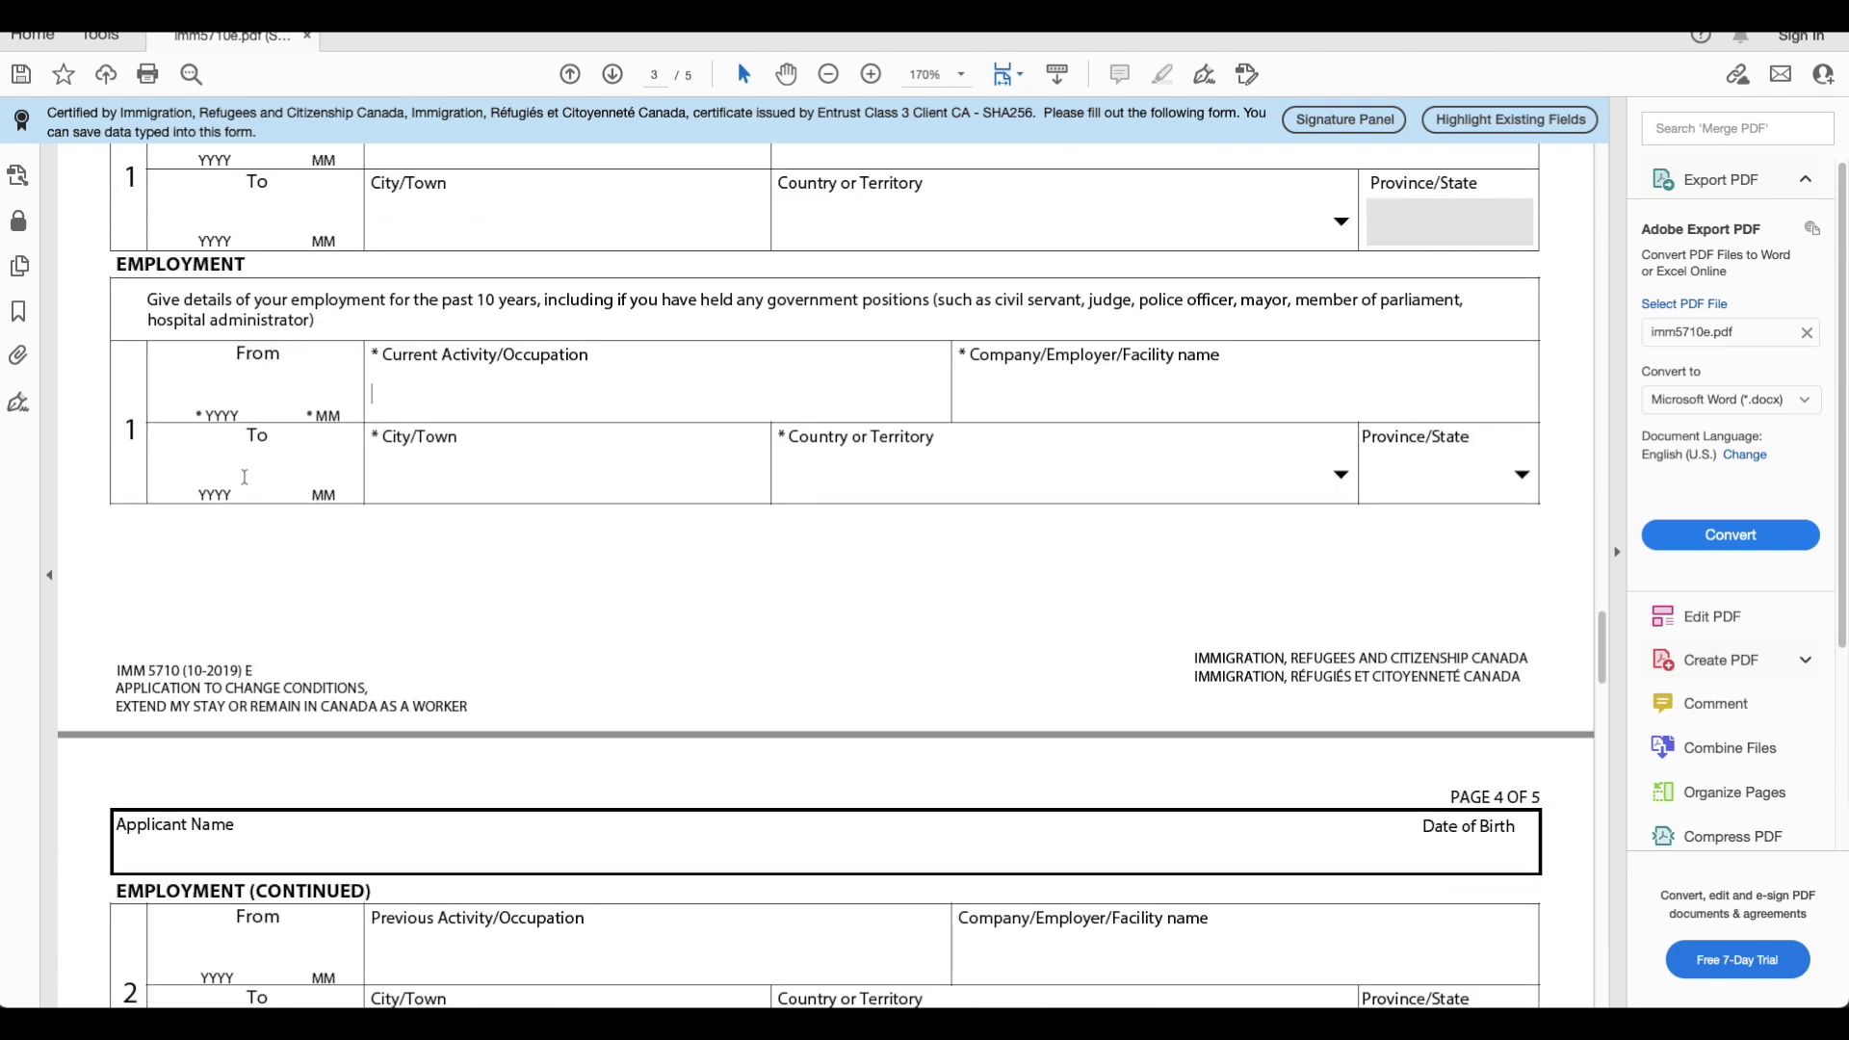
{"action": "scroll", "coordinate": [279, 463], "scroll_direction": "down", "scroll_amount": 6}
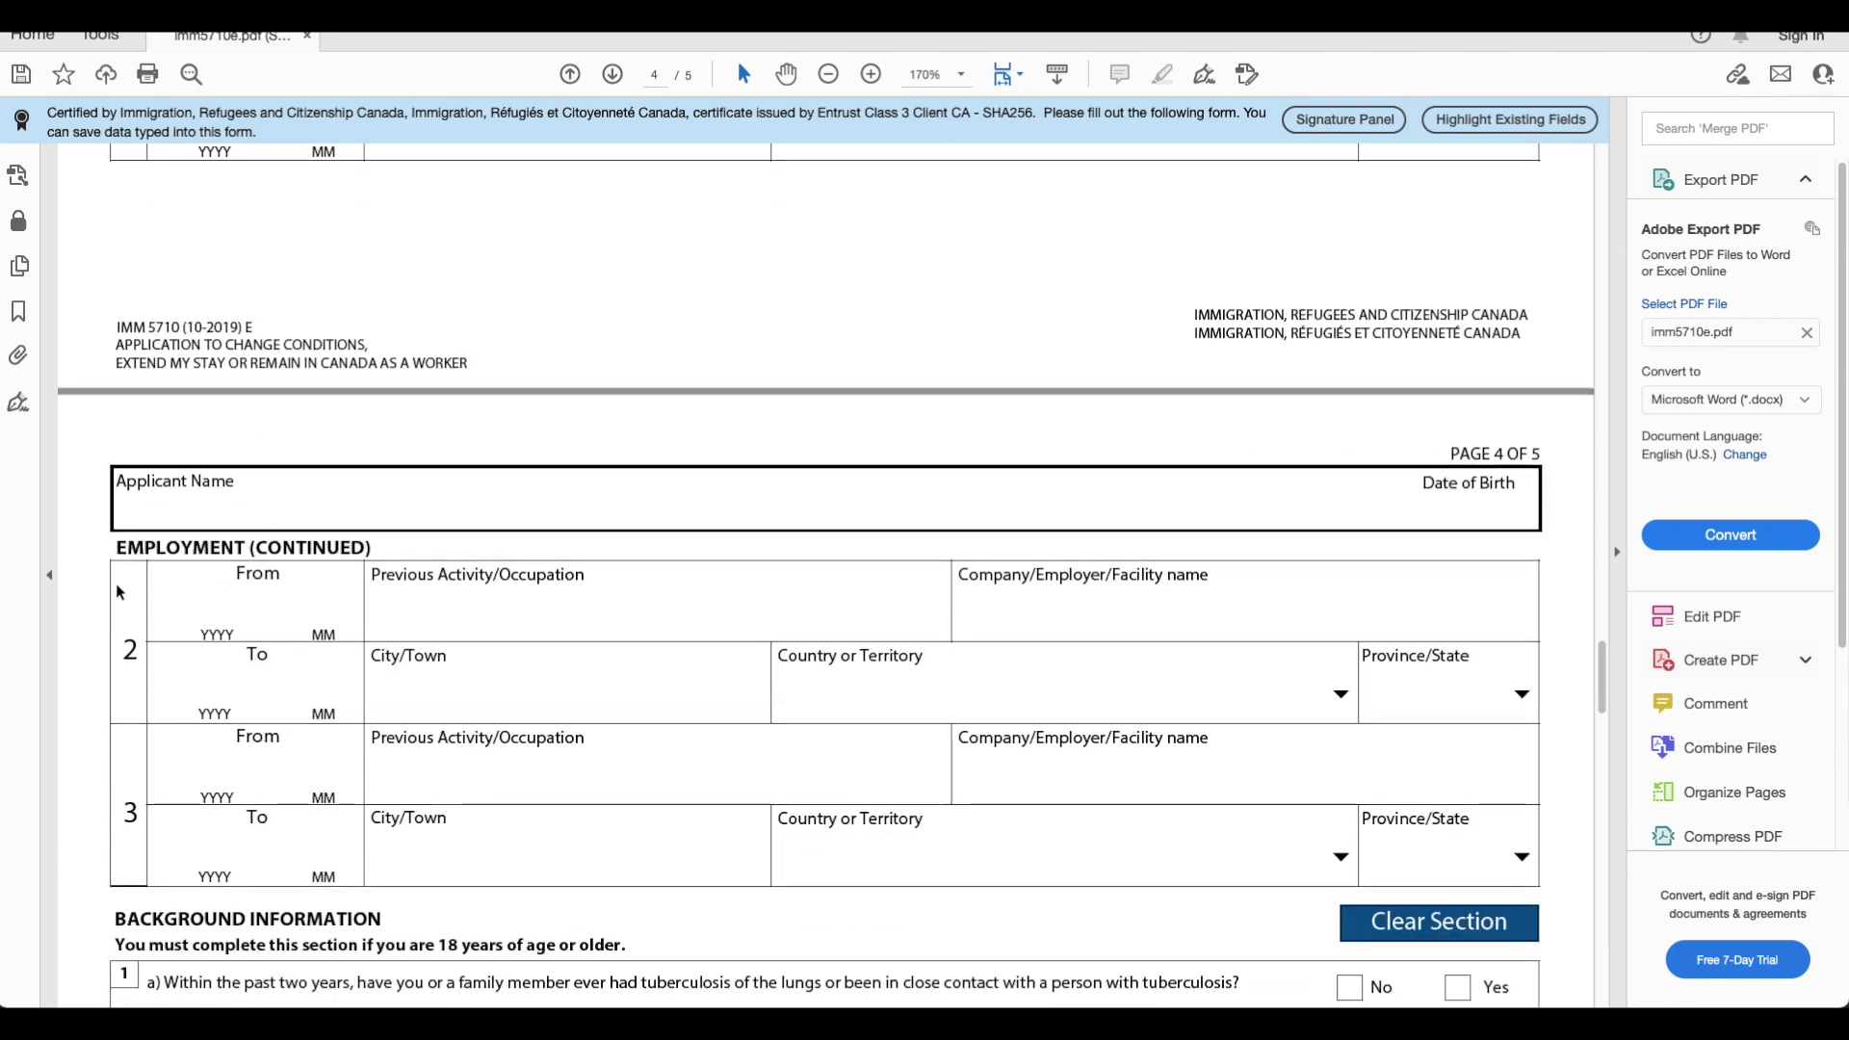
{"action": "scroll", "coordinate": [248, 682], "scroll_direction": "up", "scroll_amount": 5}
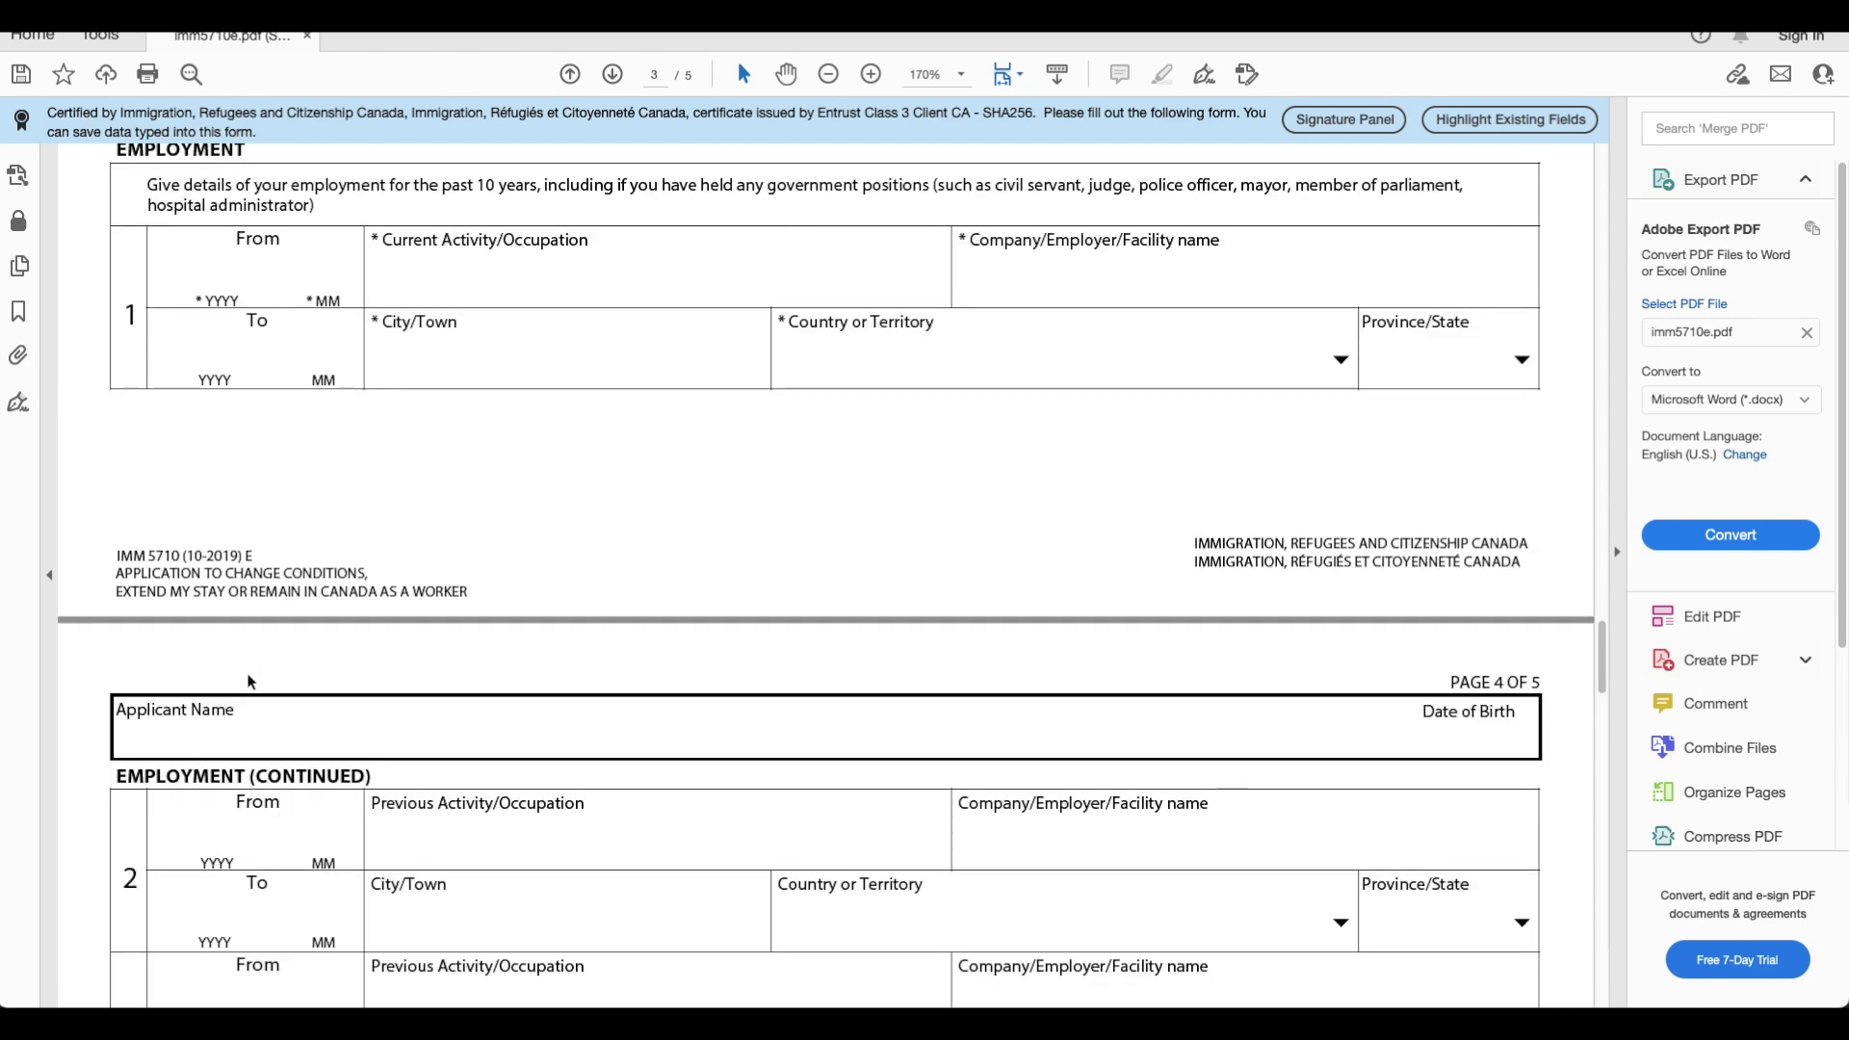
{"action": "scroll", "coordinate": [248, 682], "scroll_direction": "down", "scroll_amount": 5}
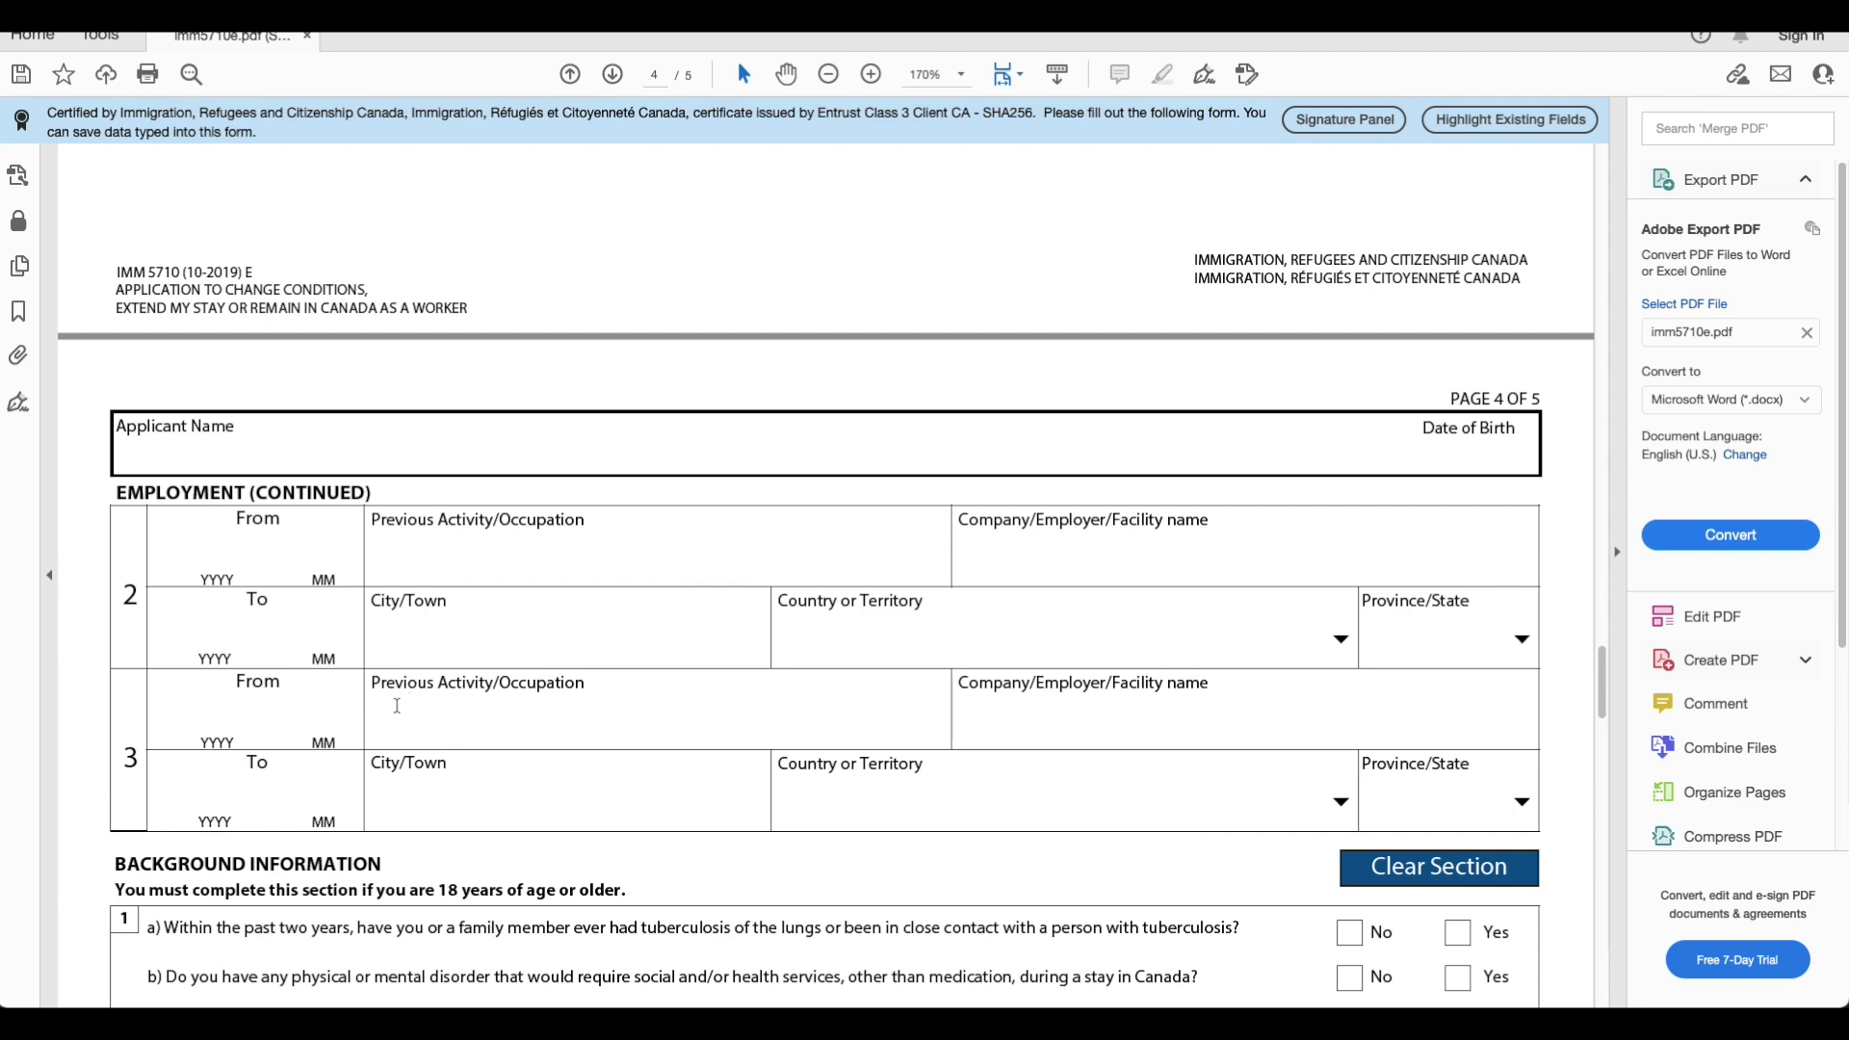
{"action": "scroll", "coordinate": [471, 740], "scroll_direction": "down", "scroll_amount": 4}
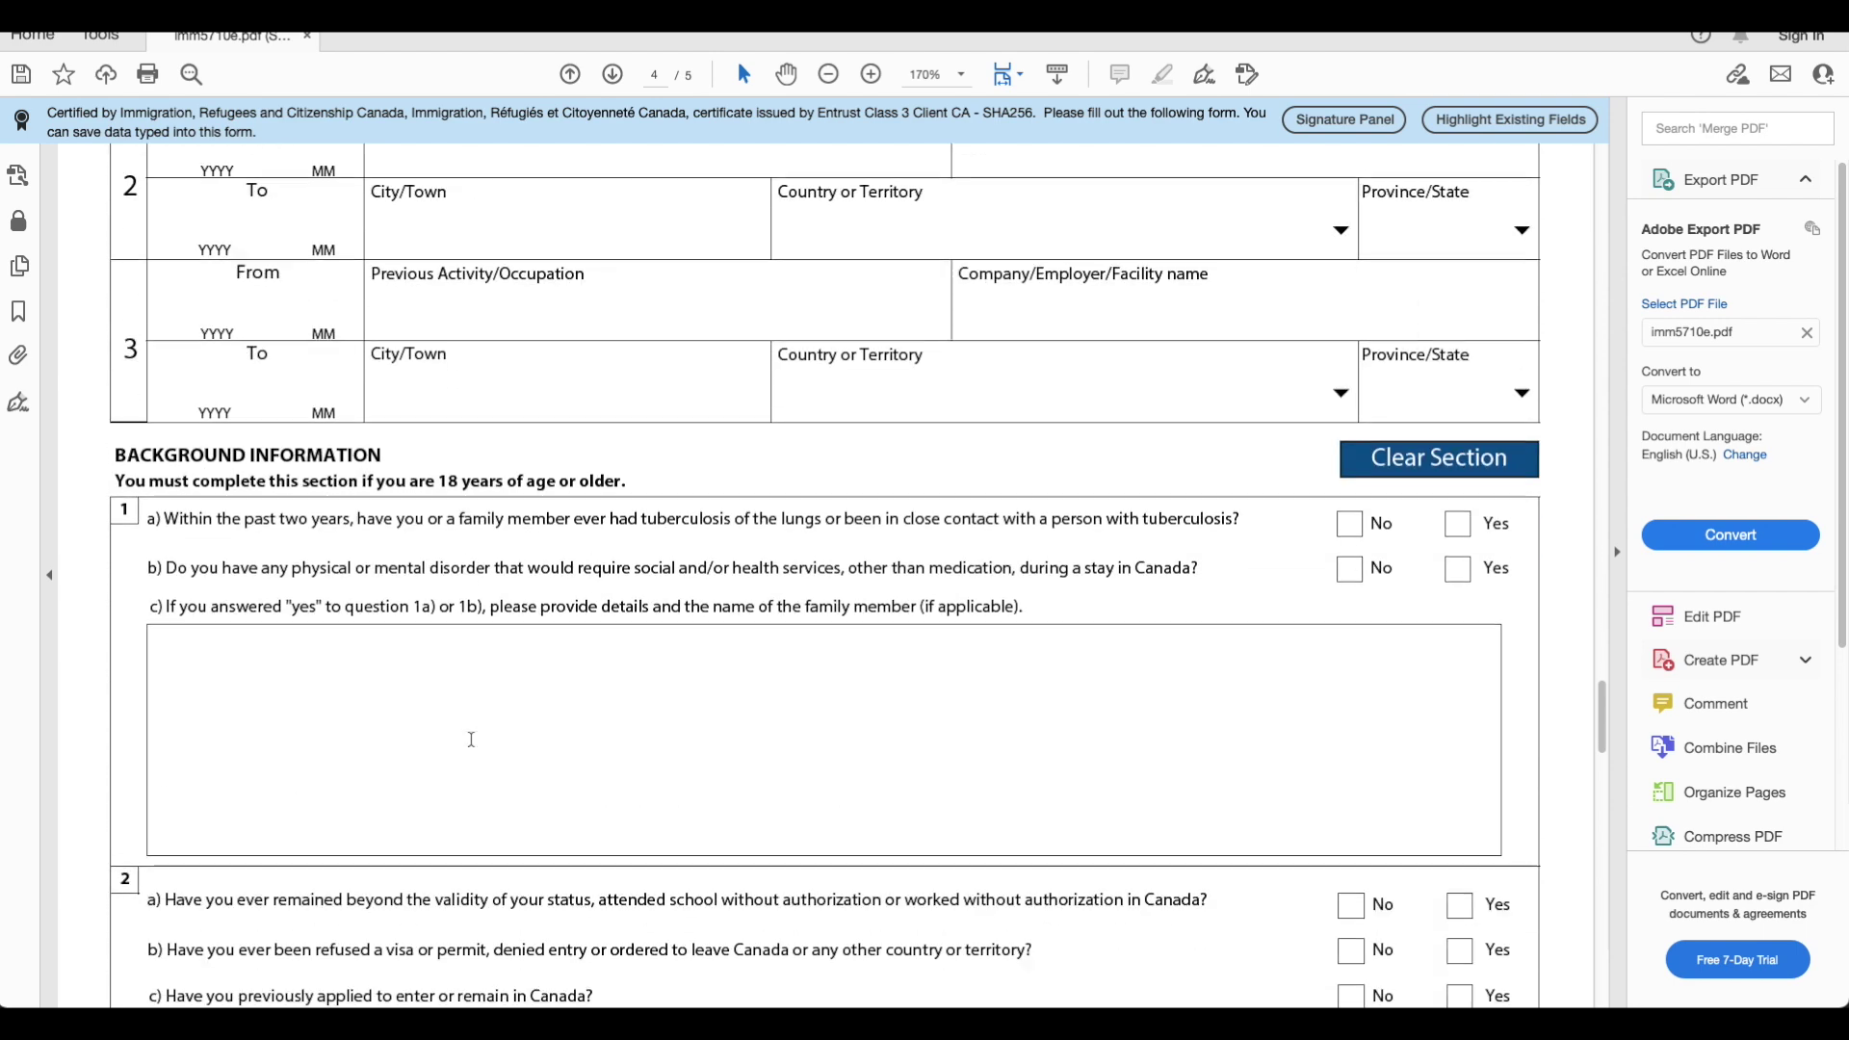
{"action": "scroll", "coordinate": [471, 739], "scroll_direction": "down", "scroll_amount": 1}
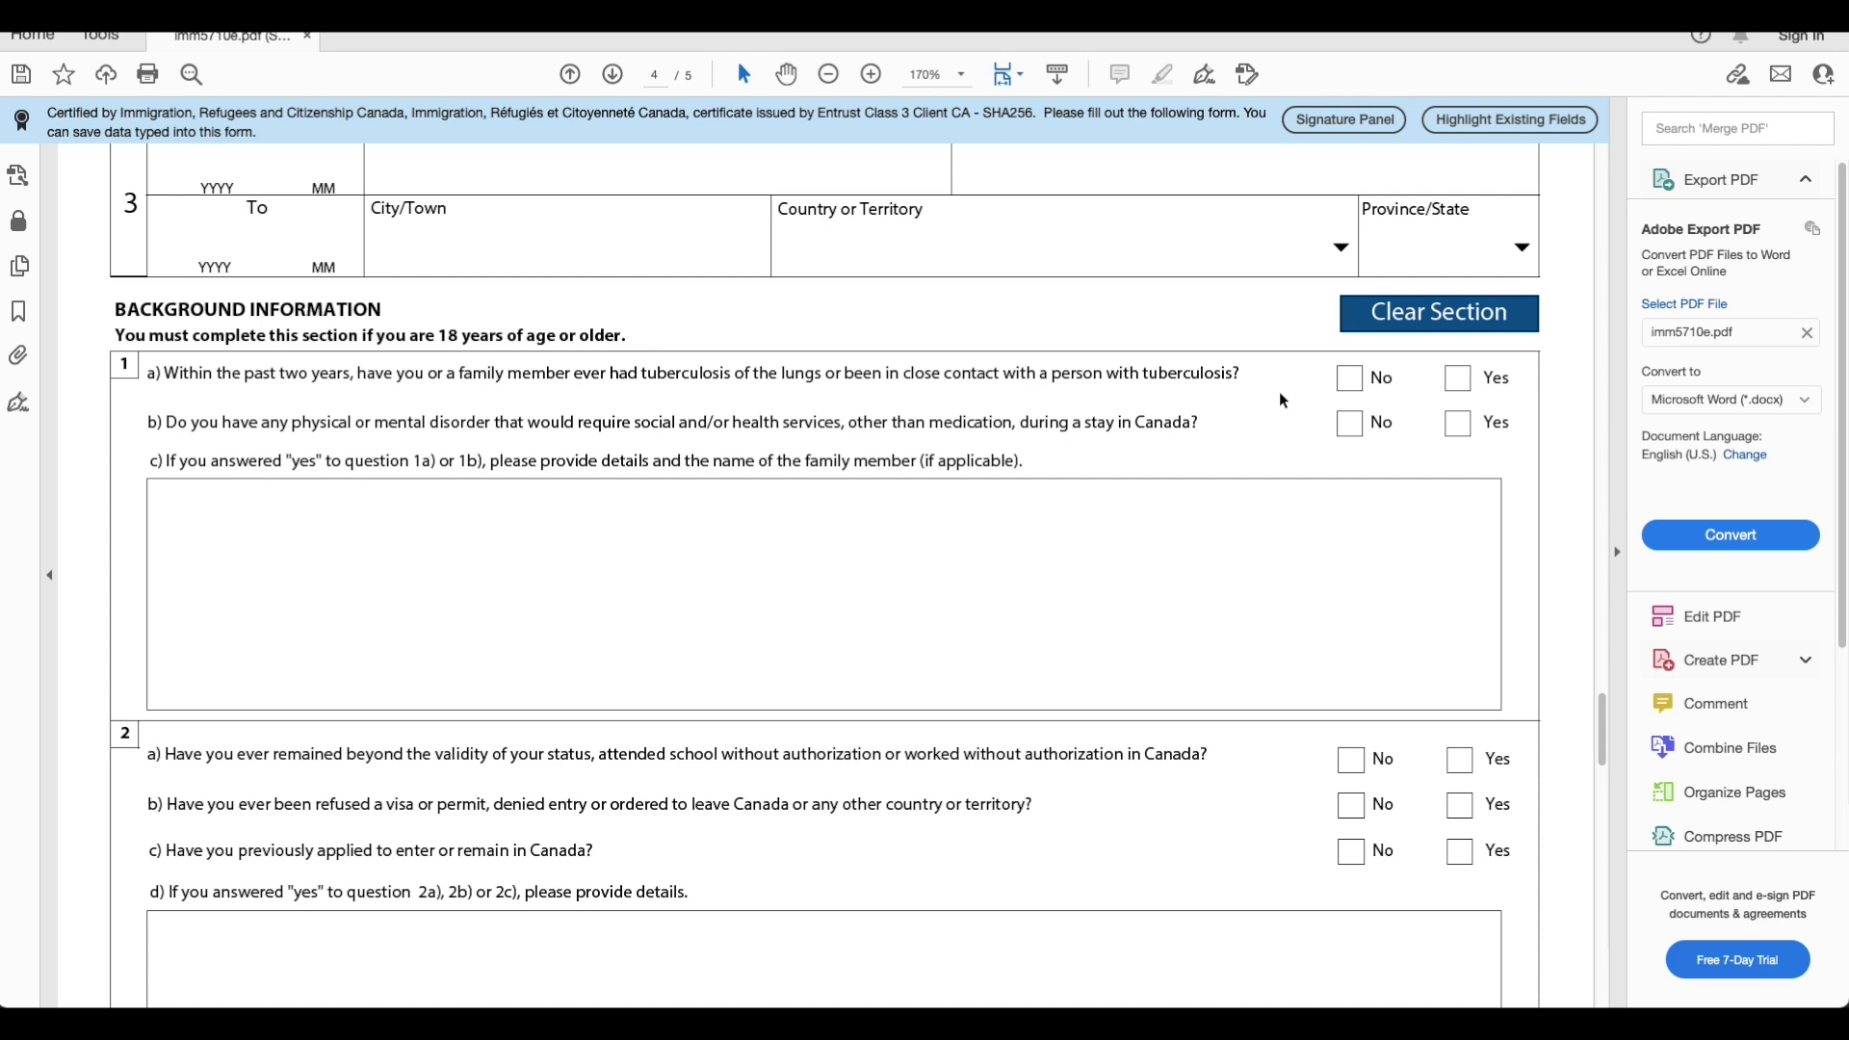
{"action": "left_click", "coordinate": [1349, 389]}
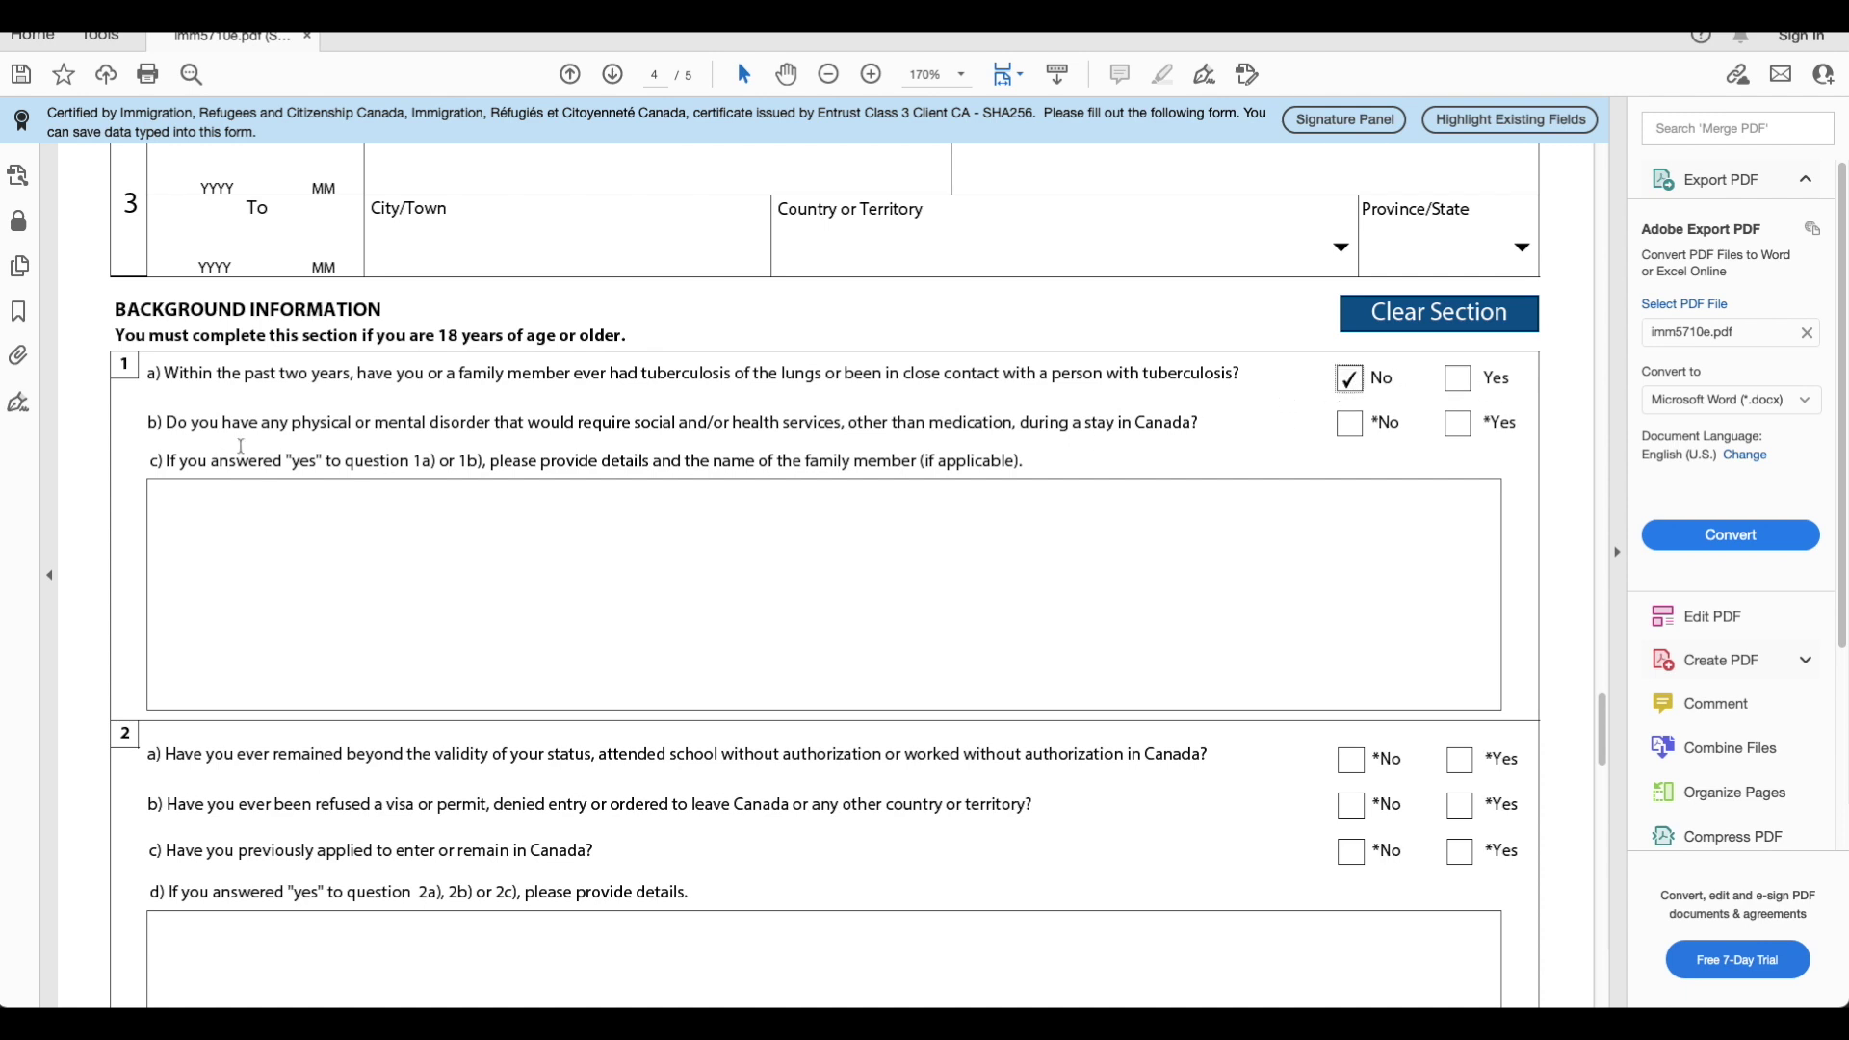
{"action": "left_click", "coordinate": [1349, 424]}
{"action": "scroll", "coordinate": [755, 723], "scroll_direction": "down", "scroll_amount": 5}
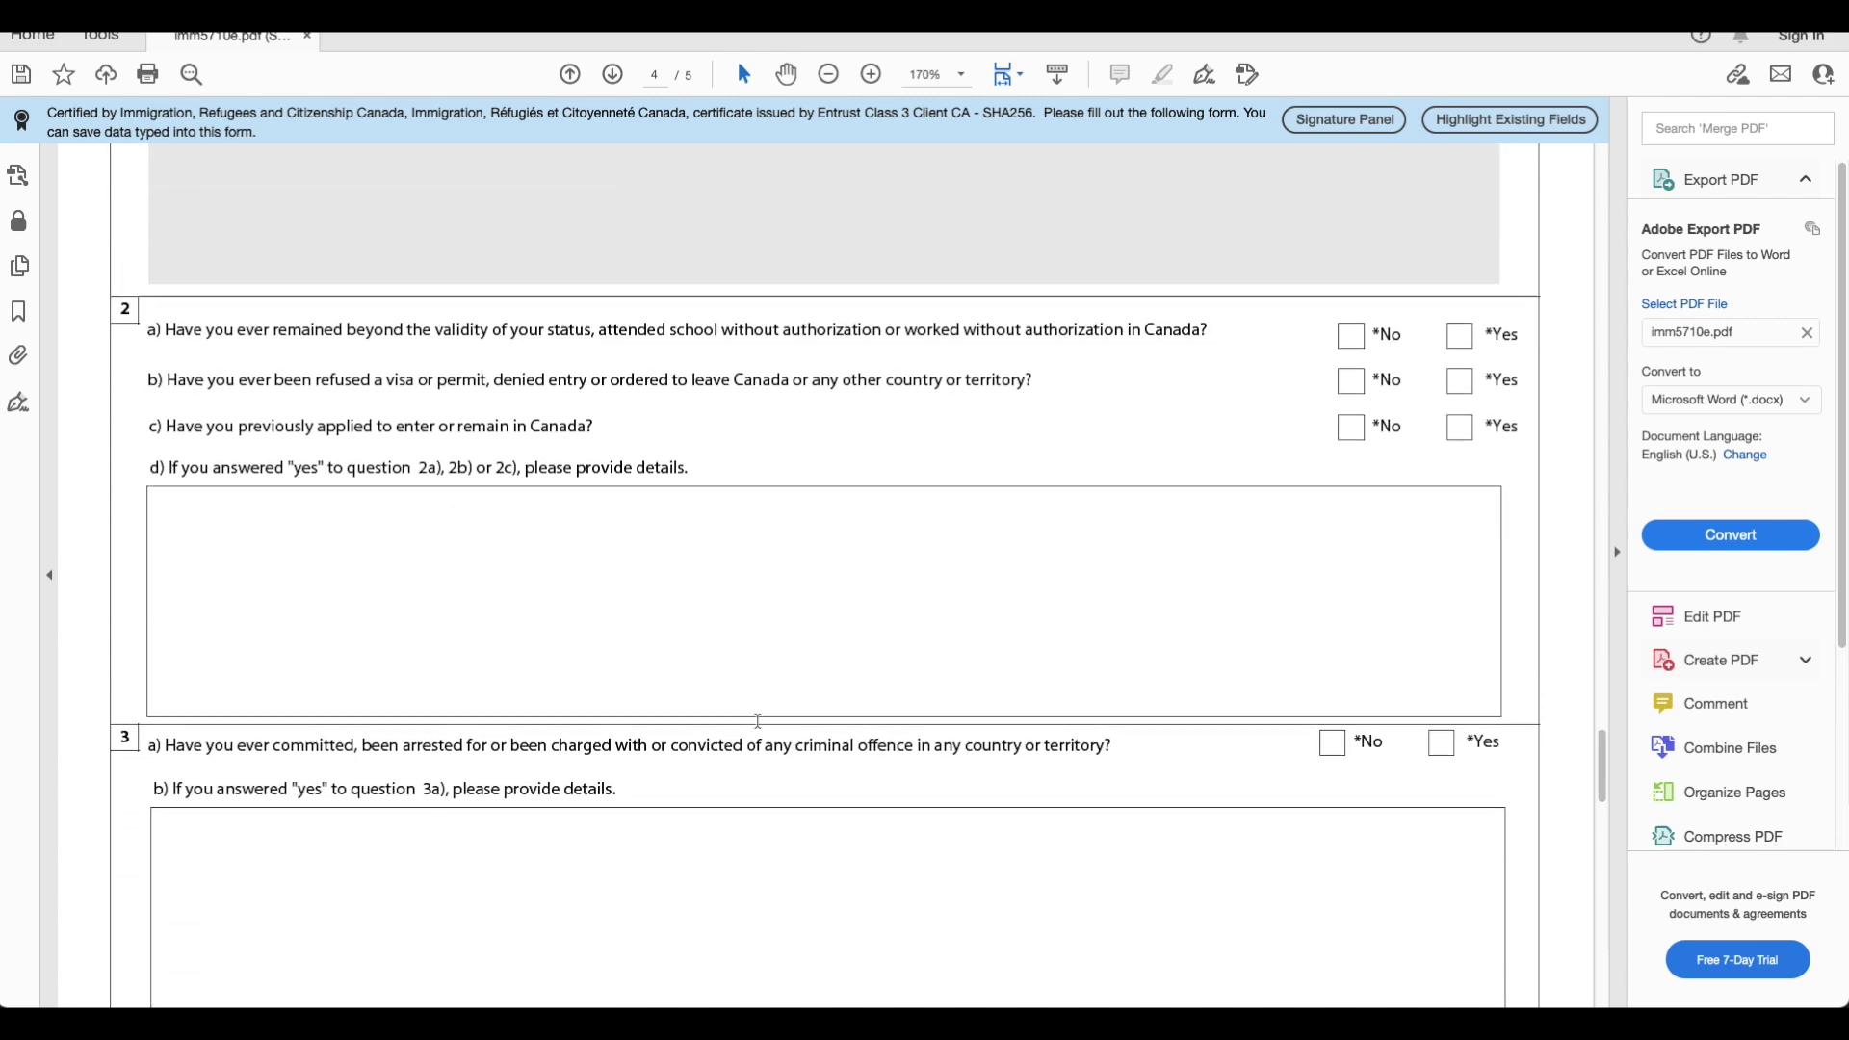
{"action": "scroll", "coordinate": [758, 721], "scroll_direction": "down", "scroll_amount": 10}
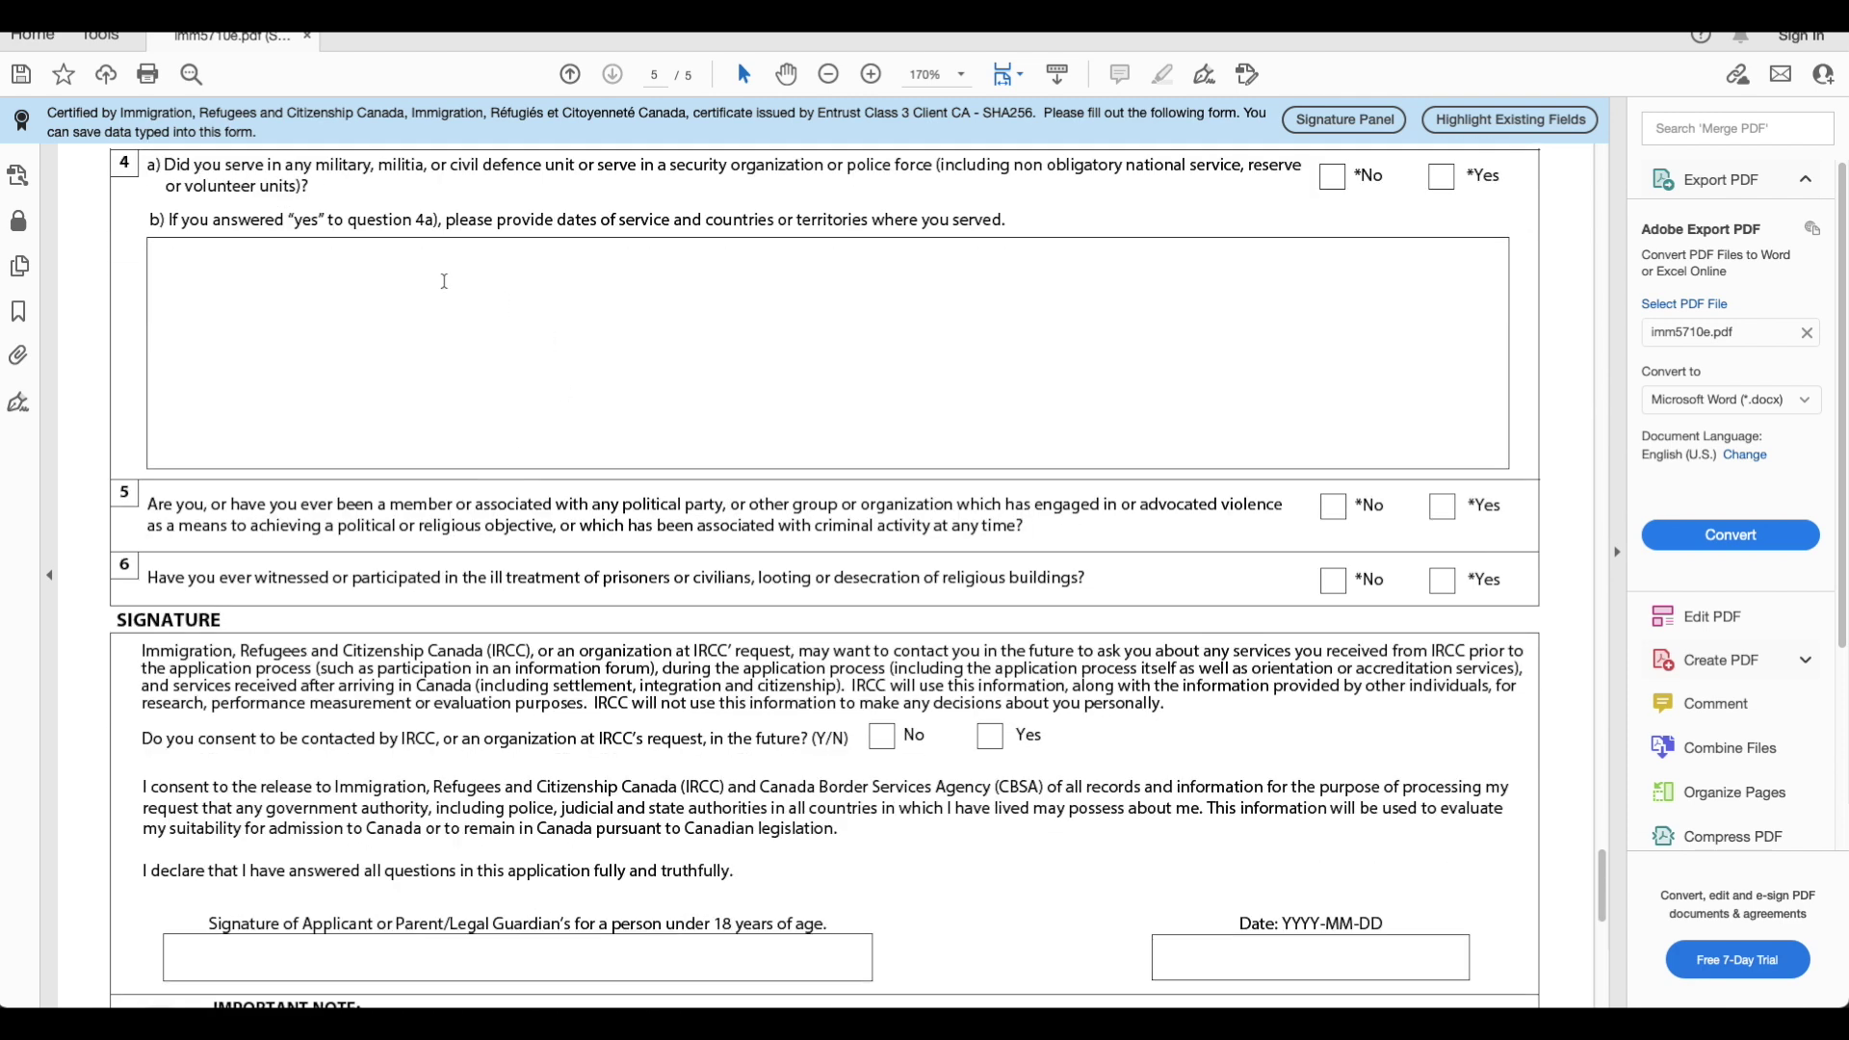
{"action": "scroll", "coordinate": [427, 369], "scroll_direction": "down", "scroll_amount": 5}
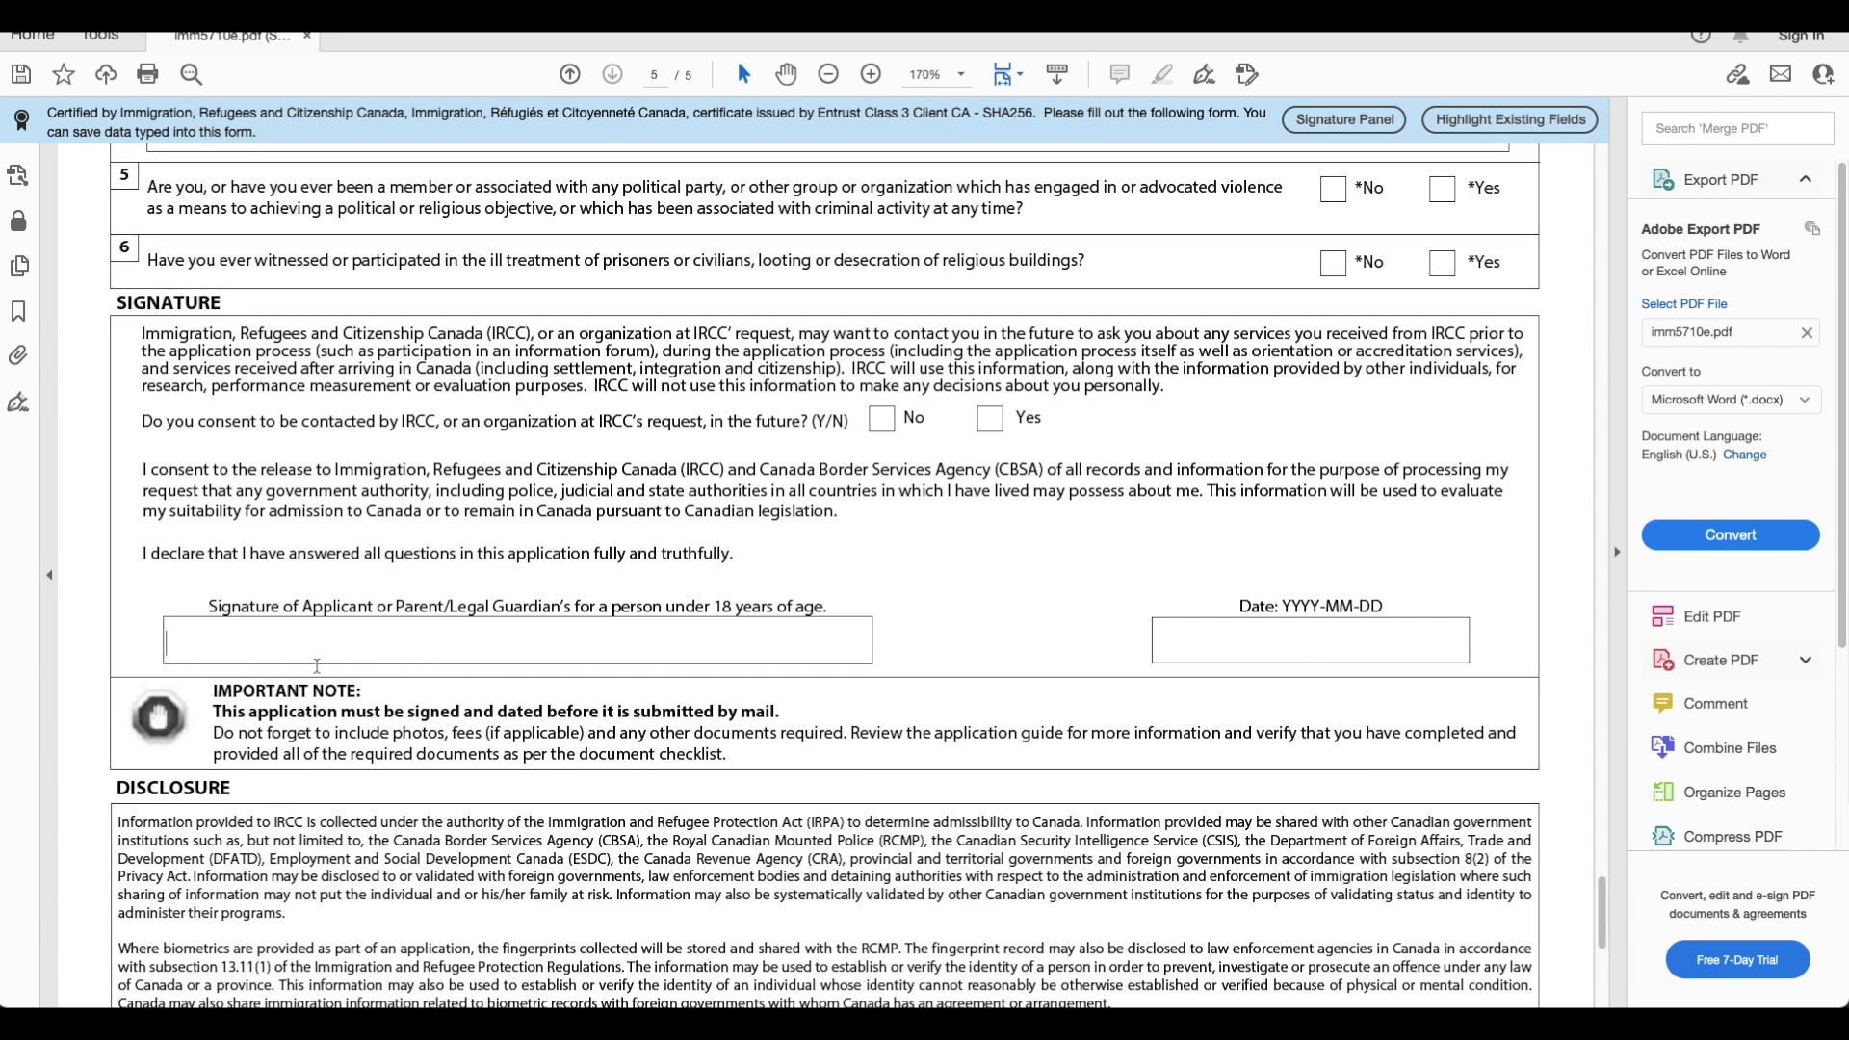
{"action": "scroll", "coordinate": [582, 677], "scroll_direction": "down", "scroll_amount": 10}
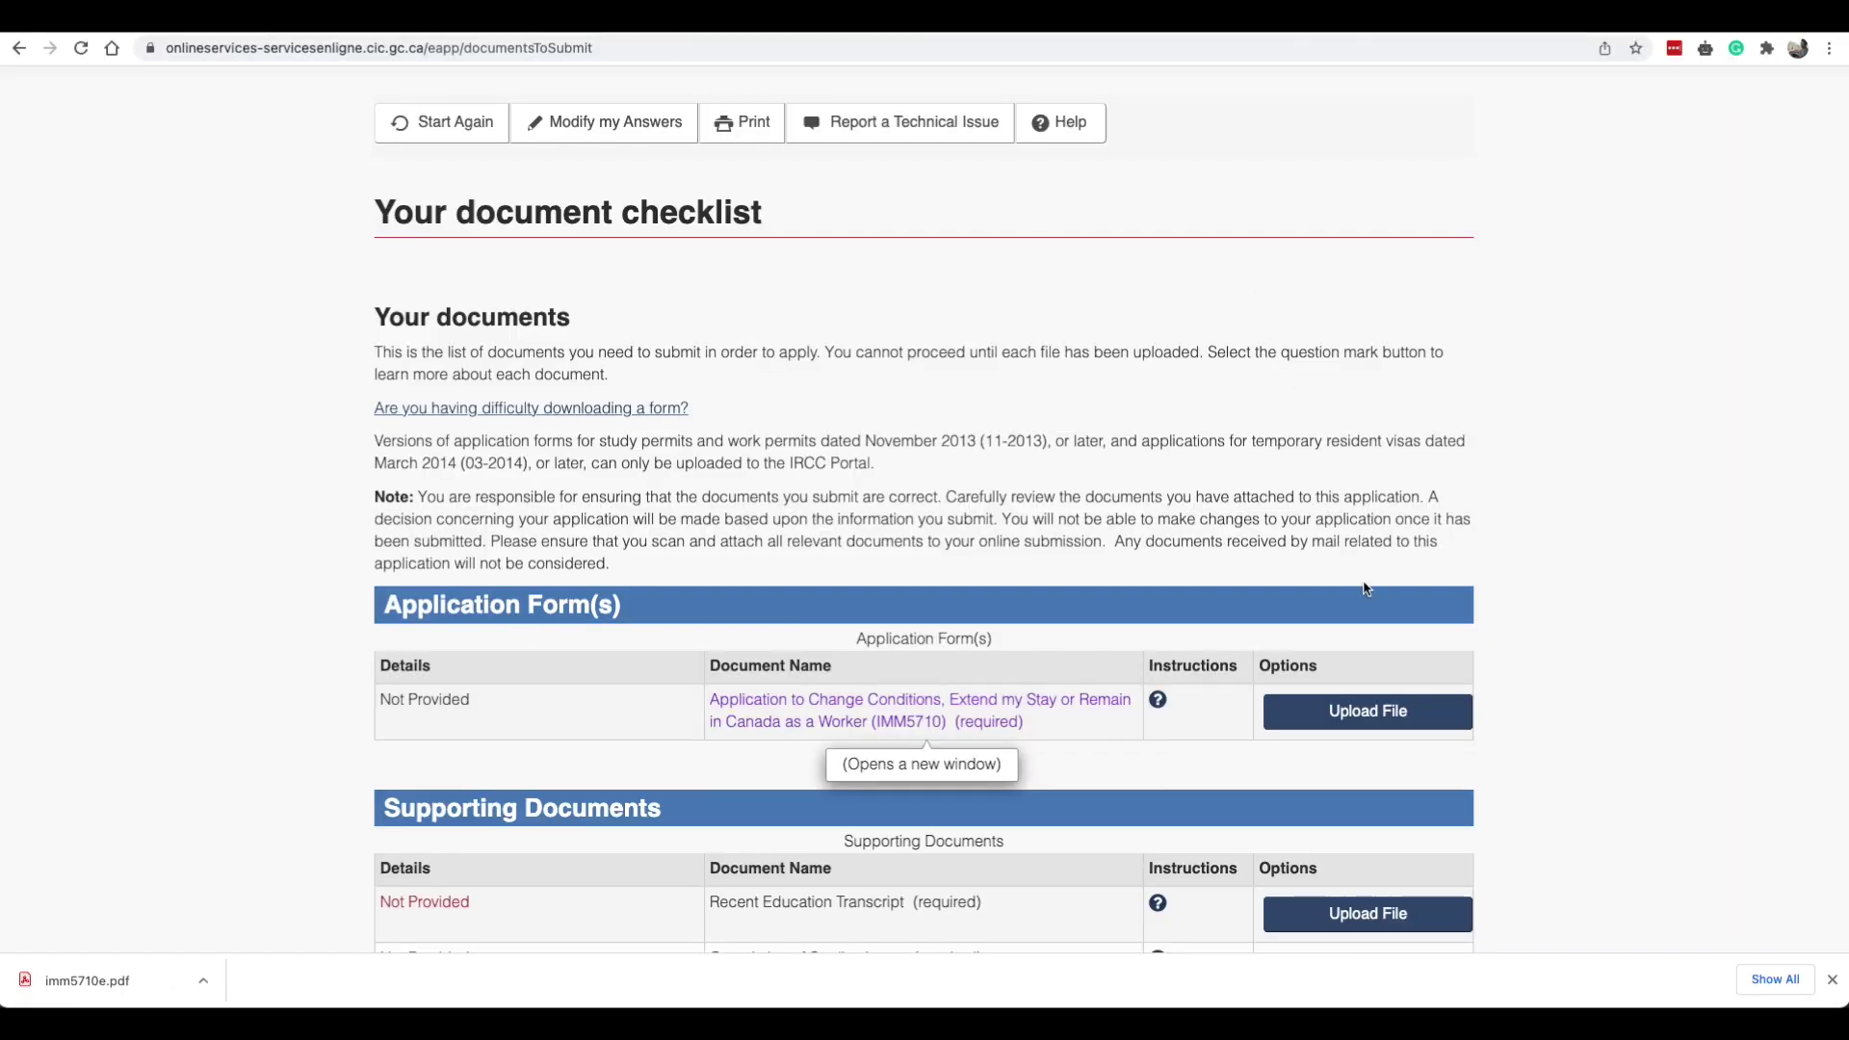
Scroll the IRCC checklist down to the Fees table, select the $255 Total Price line, then return to the top.
{"action": "scroll", "coordinate": [1421, 598], "scroll_direction": "down", "scroll_amount": 1}
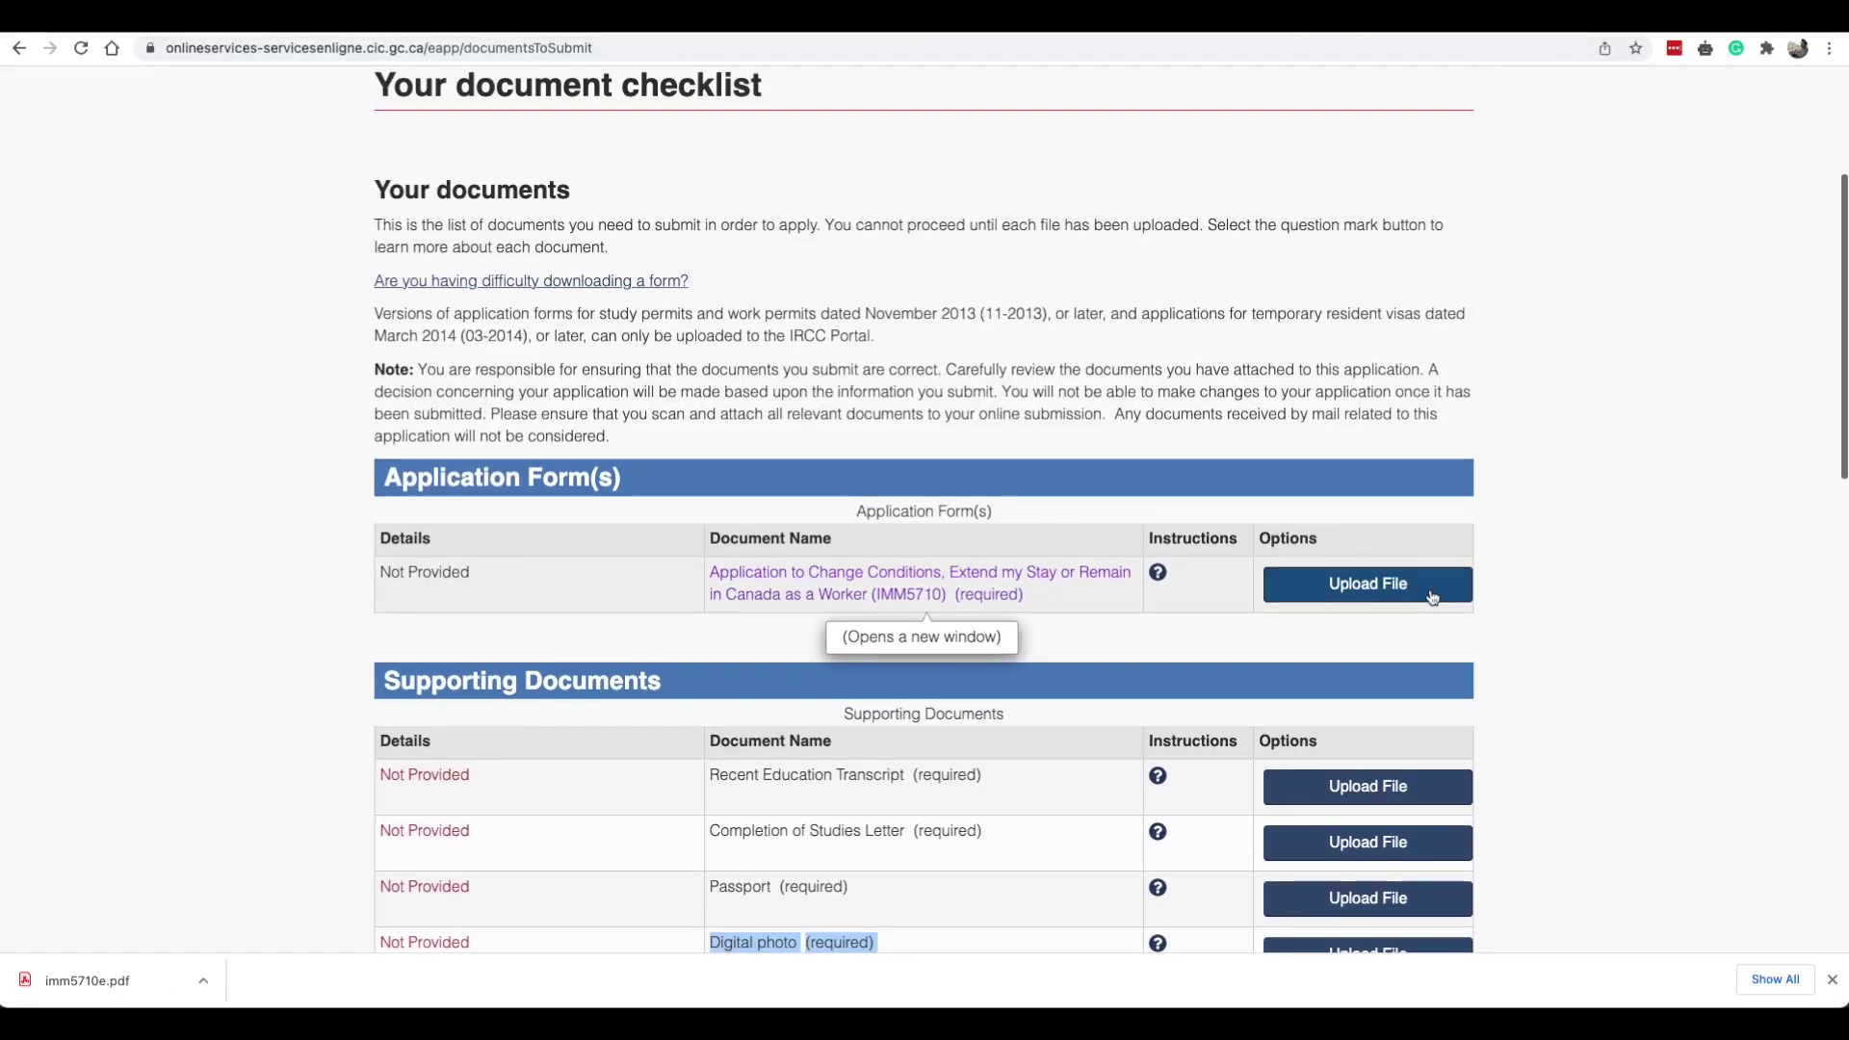
{"action": "scroll", "coordinate": [1269, 689], "scroll_direction": "down", "scroll_amount": 3}
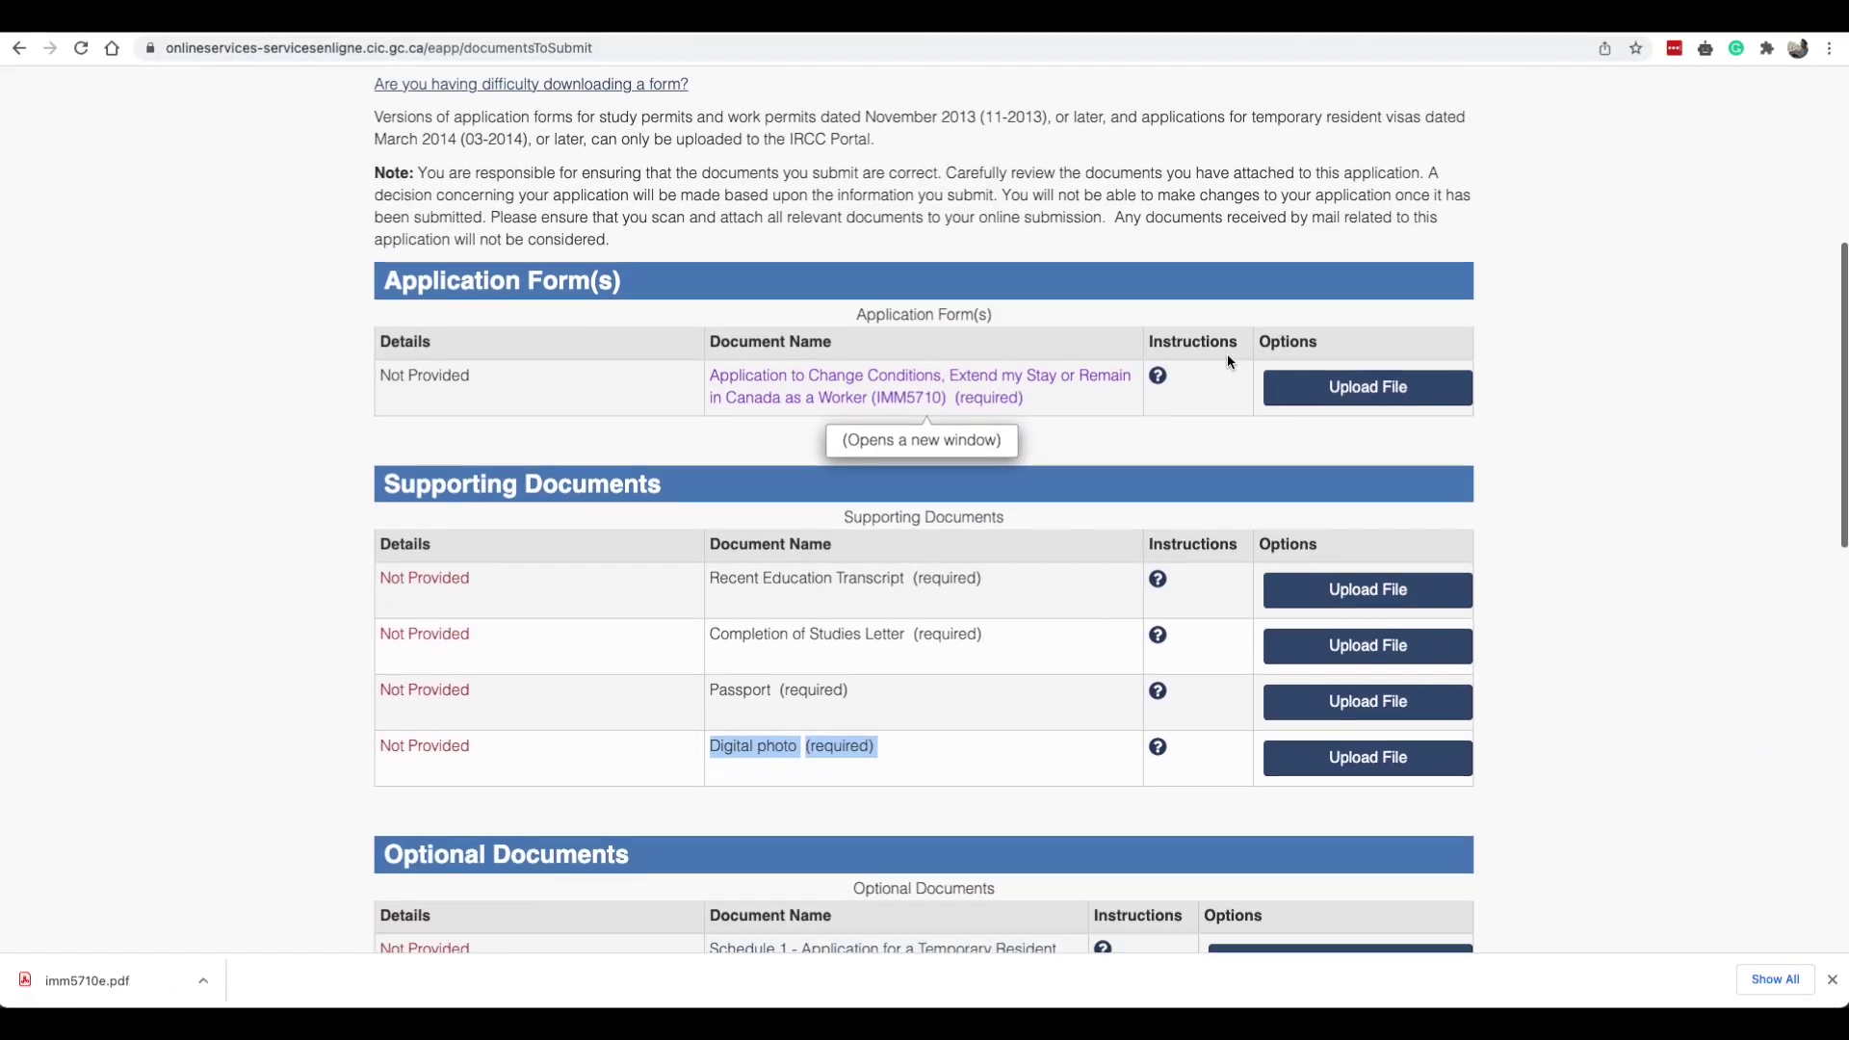
{"action": "scroll", "coordinate": [1396, 757], "scroll_direction": "down", "scroll_amount": 6}
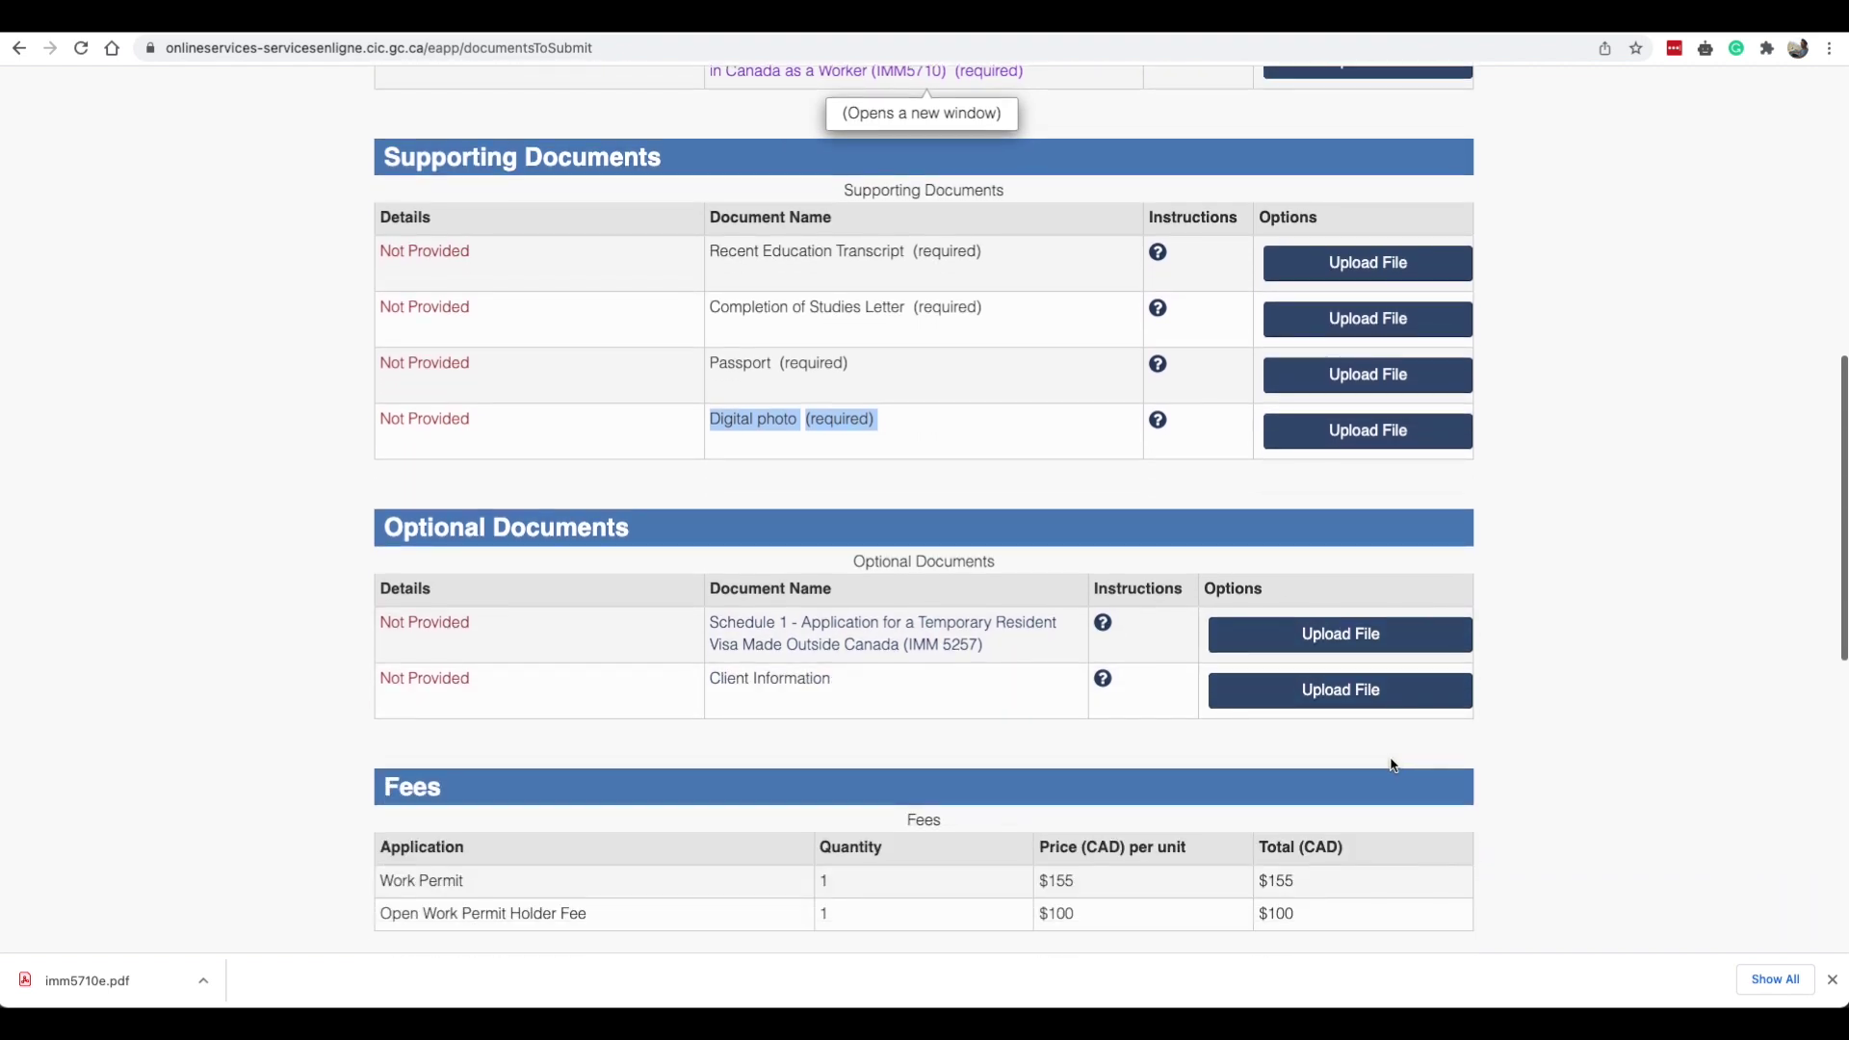
{"action": "scroll", "coordinate": [1348, 698], "scroll_direction": "down", "scroll_amount": 2}
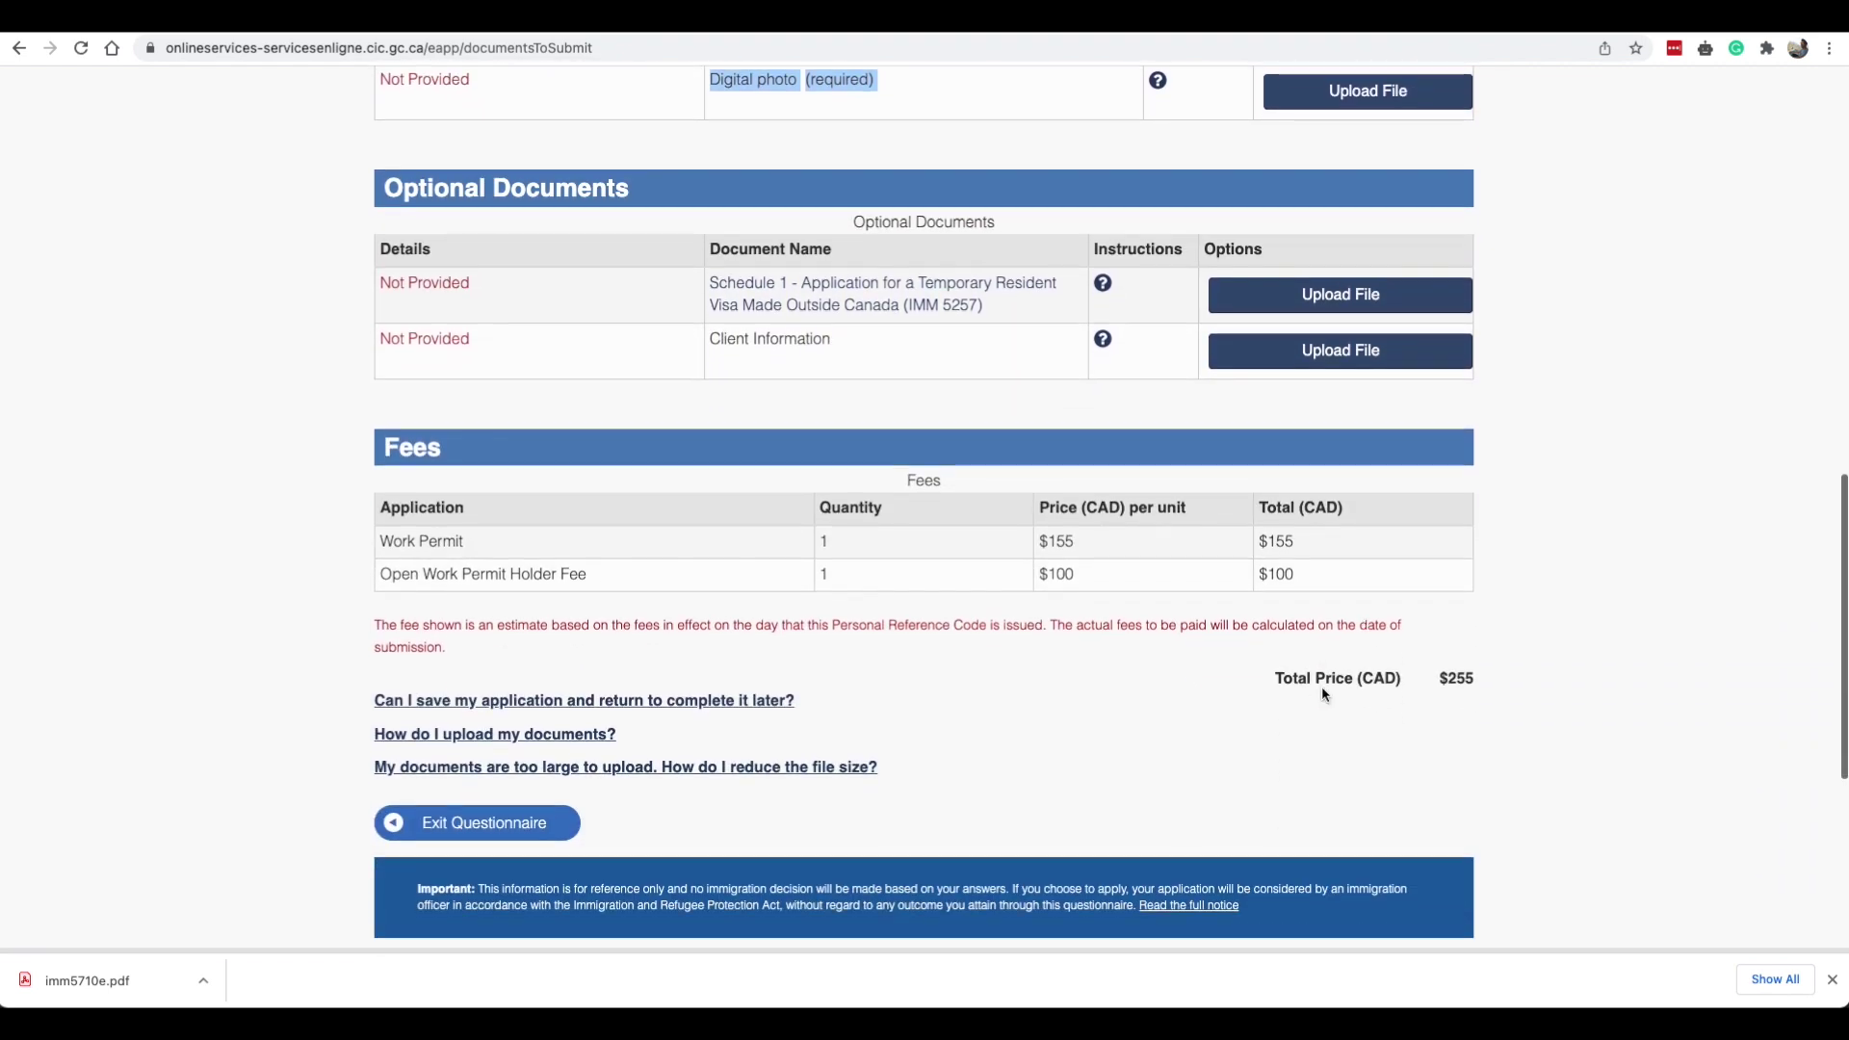
{"action": "scroll", "coordinate": [767, 713], "scroll_direction": "down", "scroll_amount": 1}
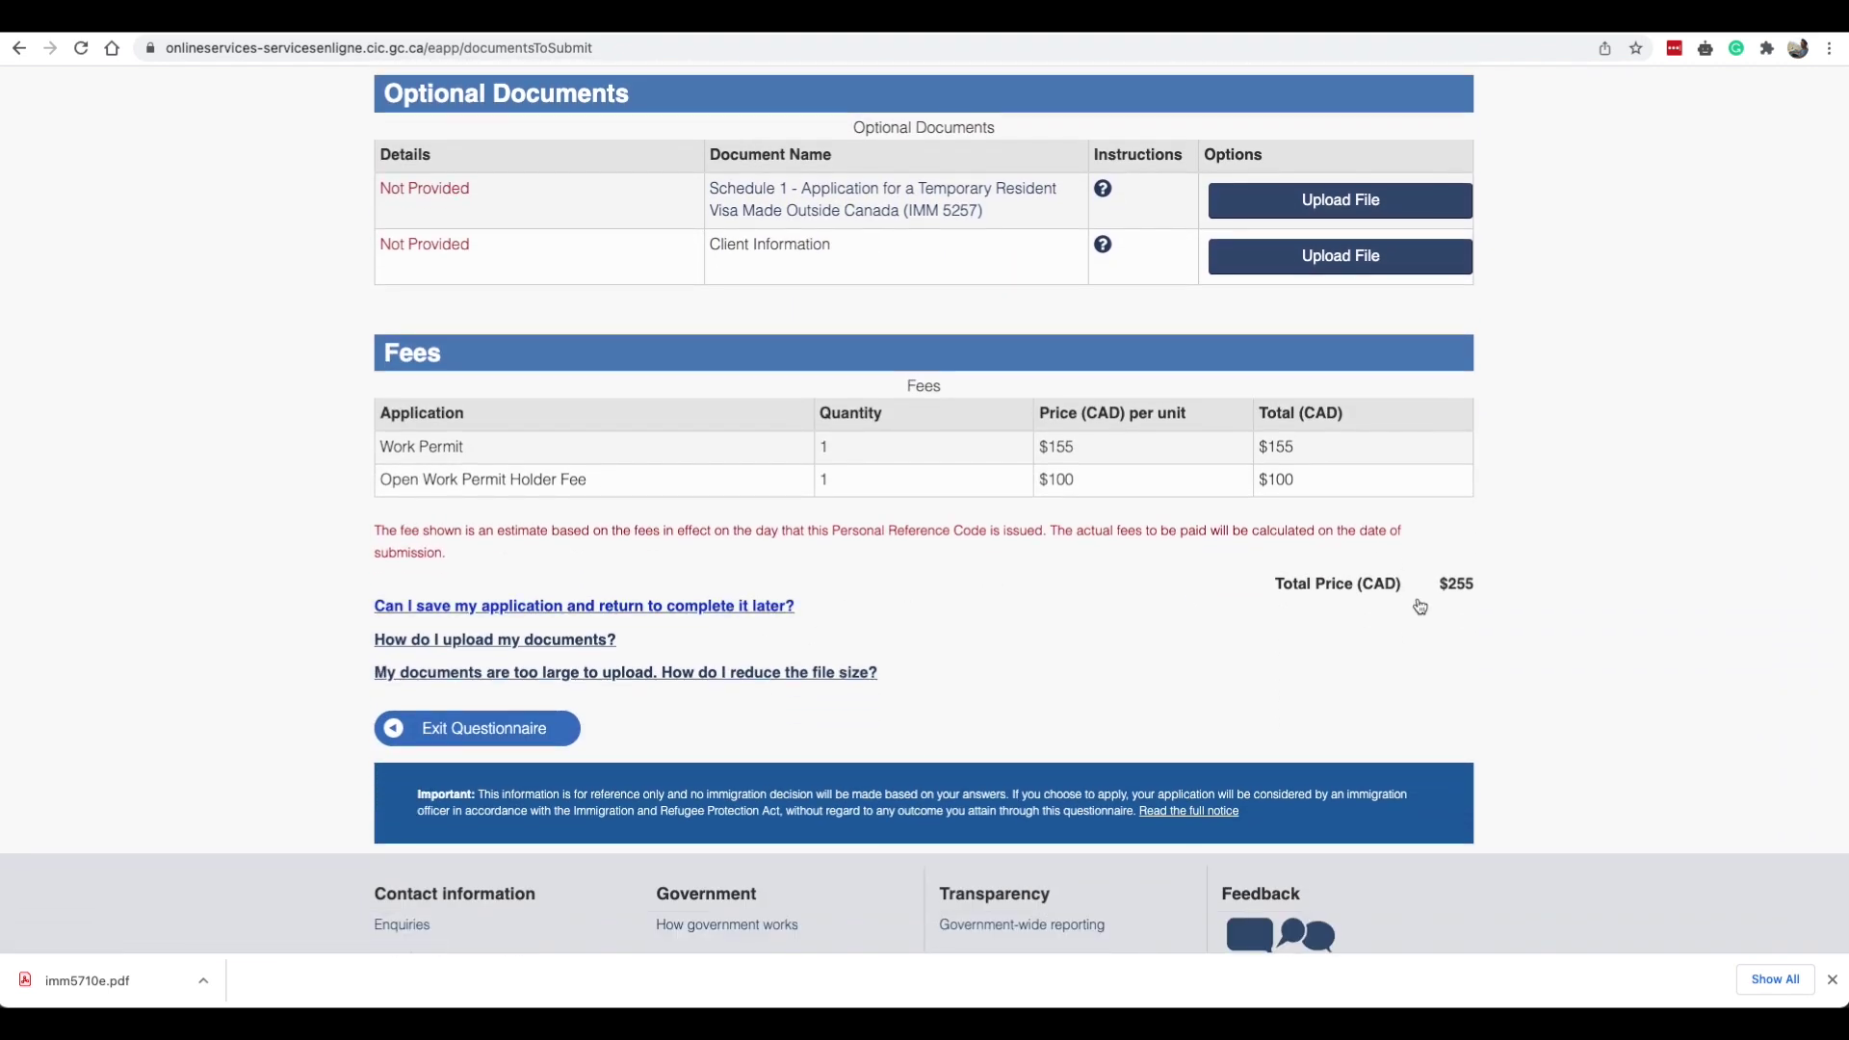
{"action": "triple_click", "coordinate": [1457, 584]}
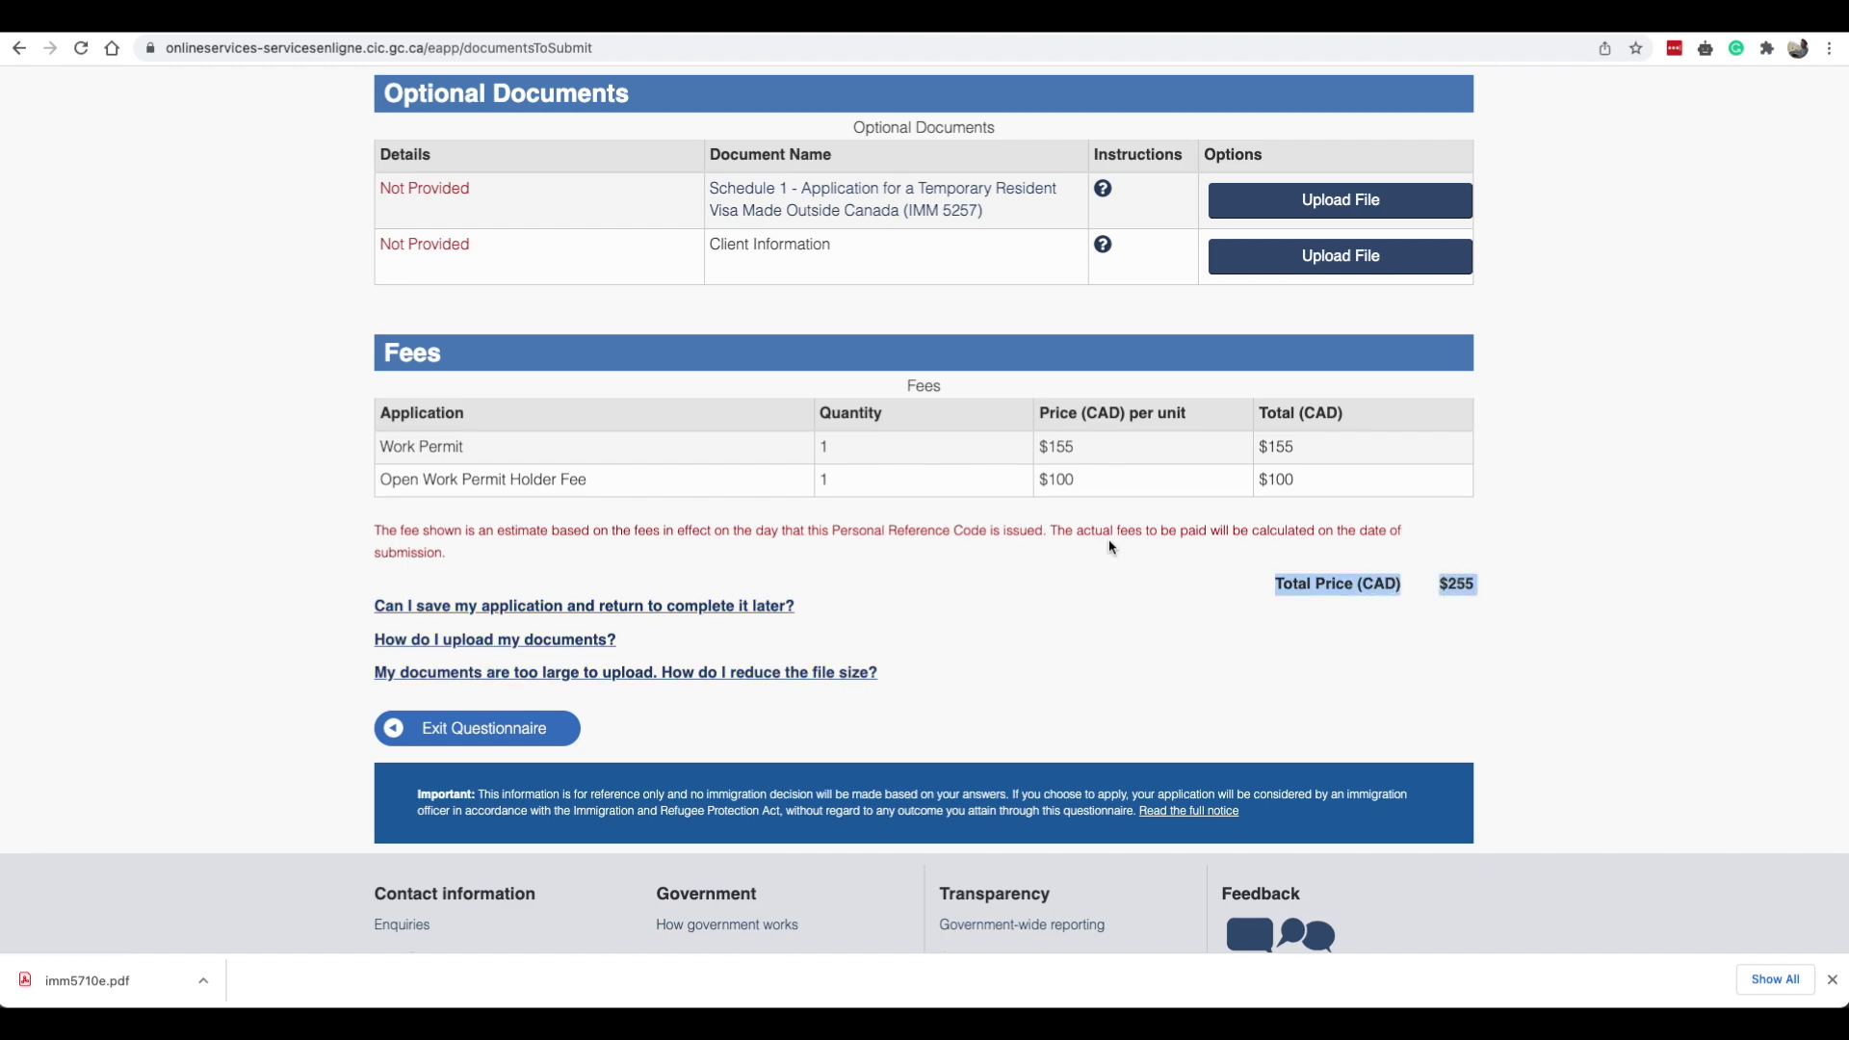
{"action": "scroll", "coordinate": [1136, 511], "scroll_direction": "up", "scroll_amount": 20}
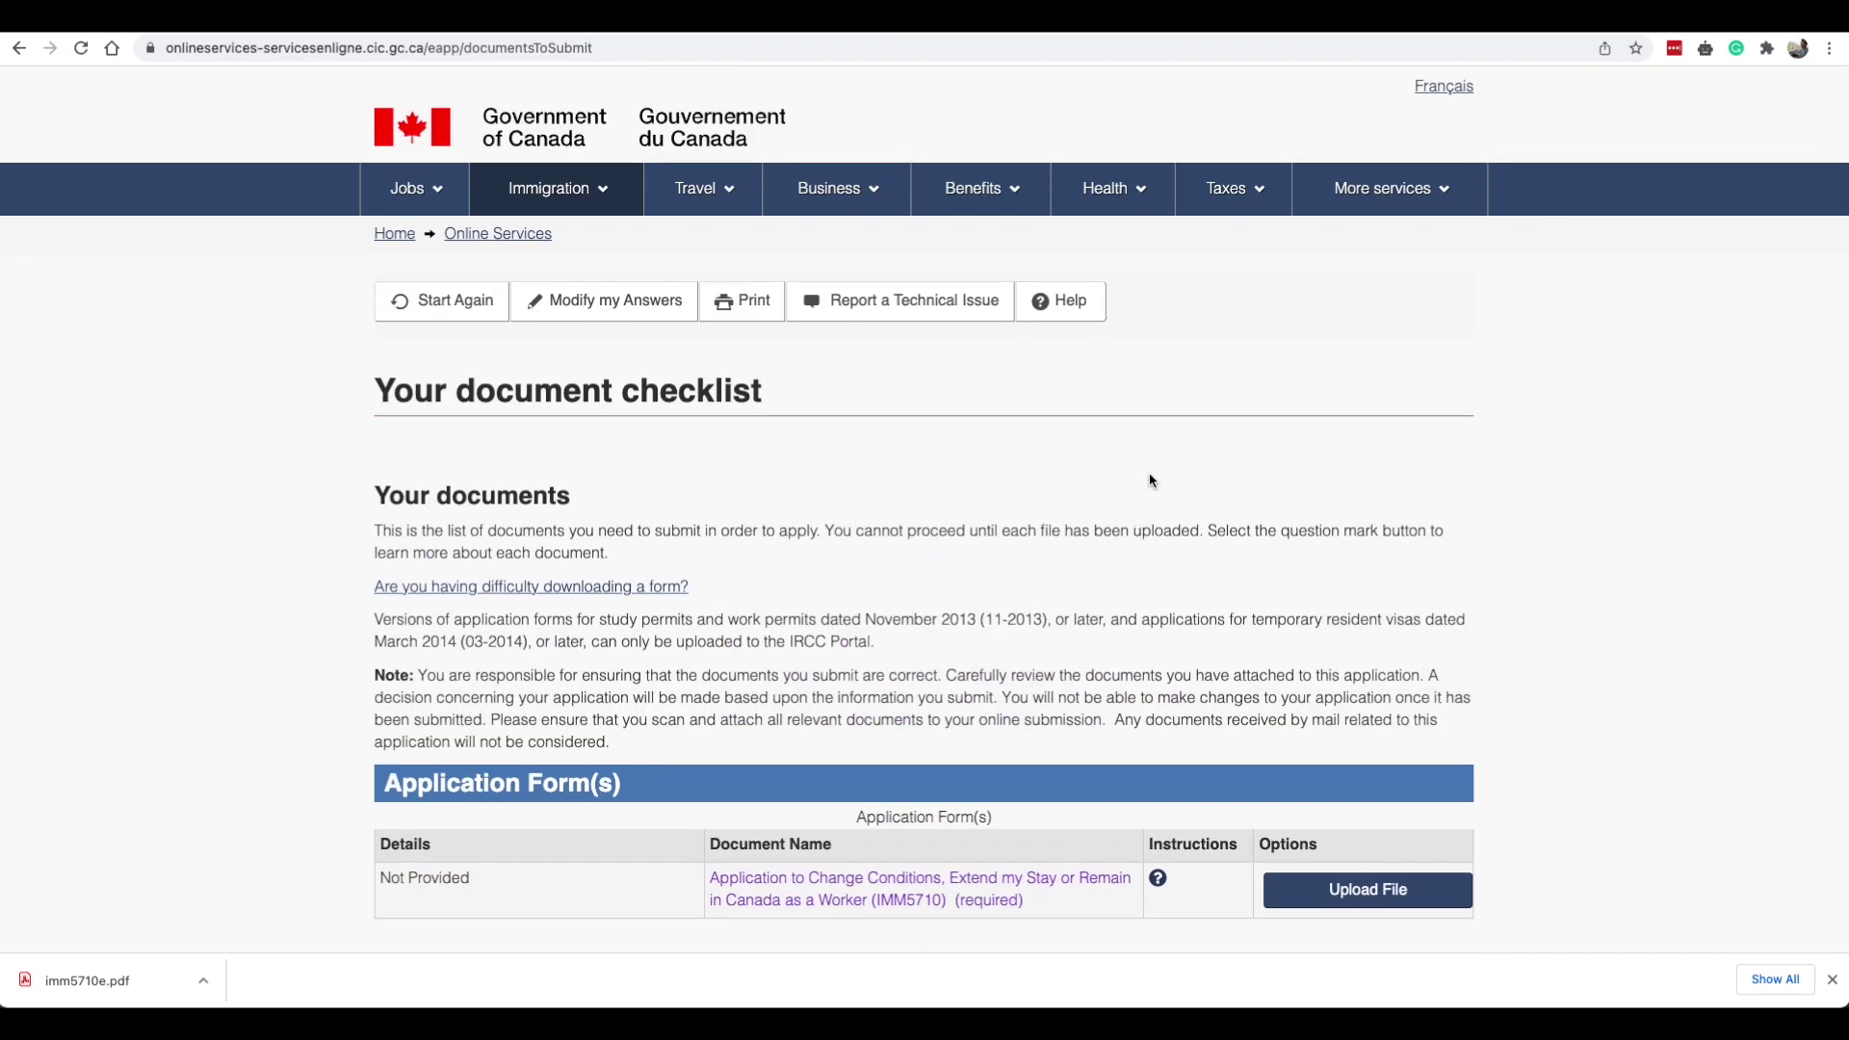